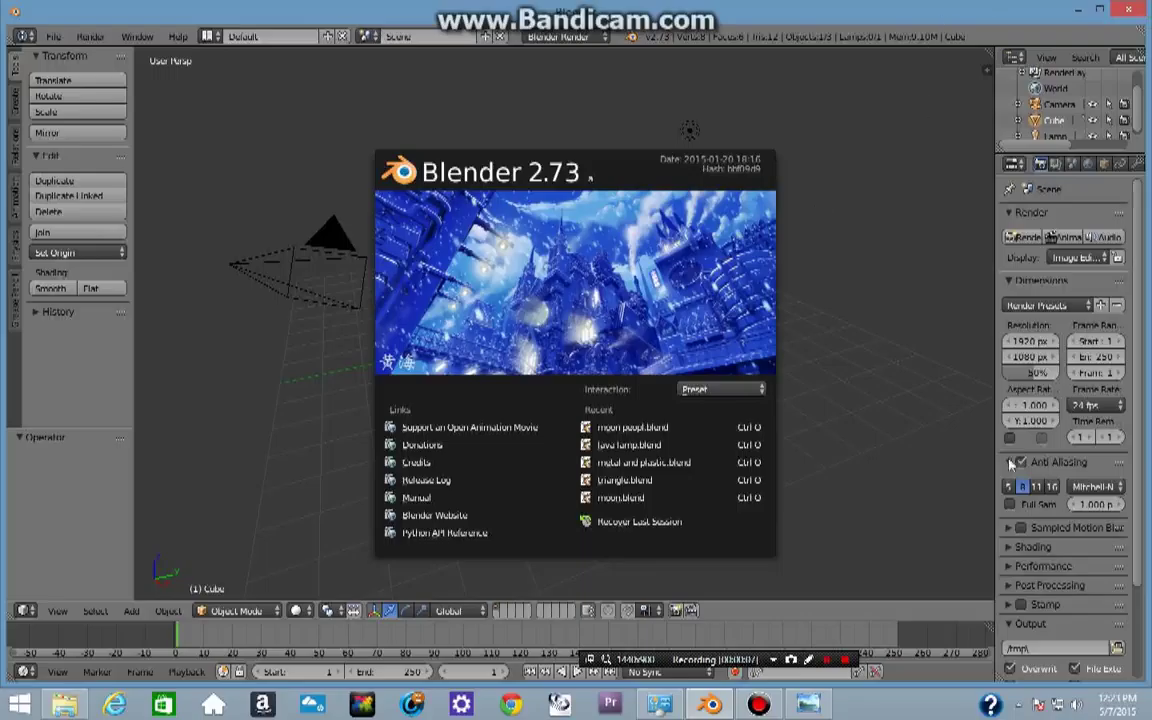
Step: Switch to the photo viewer, look through the three reference renders of the glowing patterned pyramids, and close the viewer
click(808, 704)
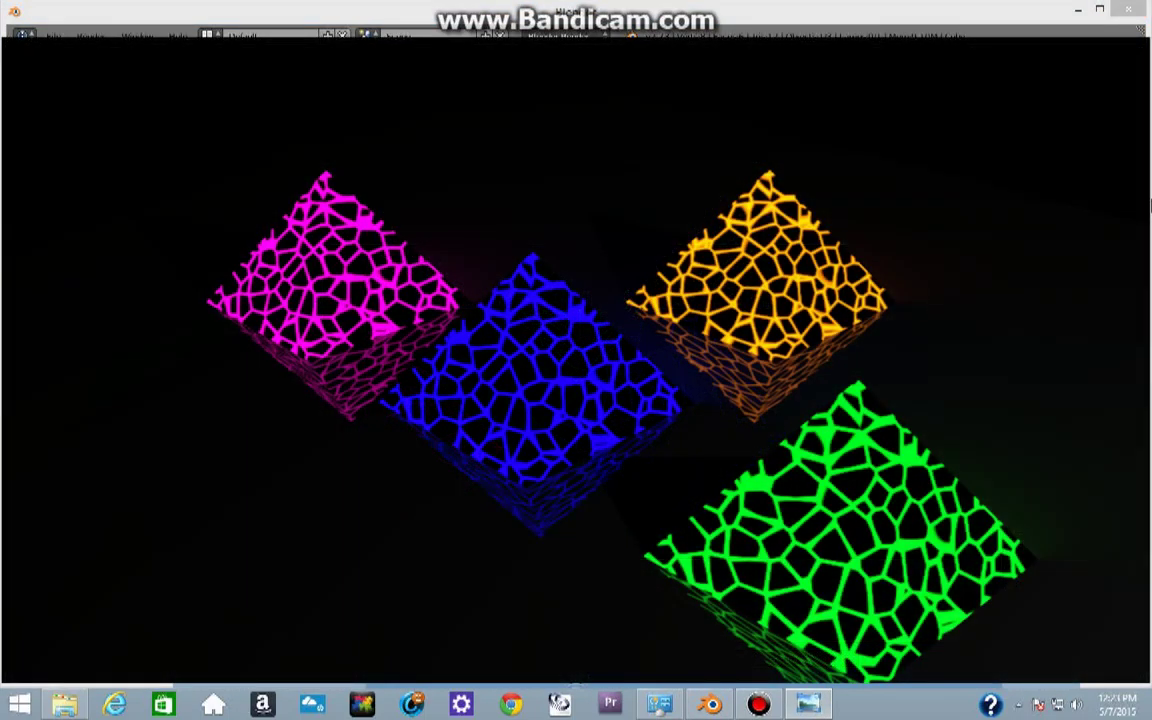
key(Right)
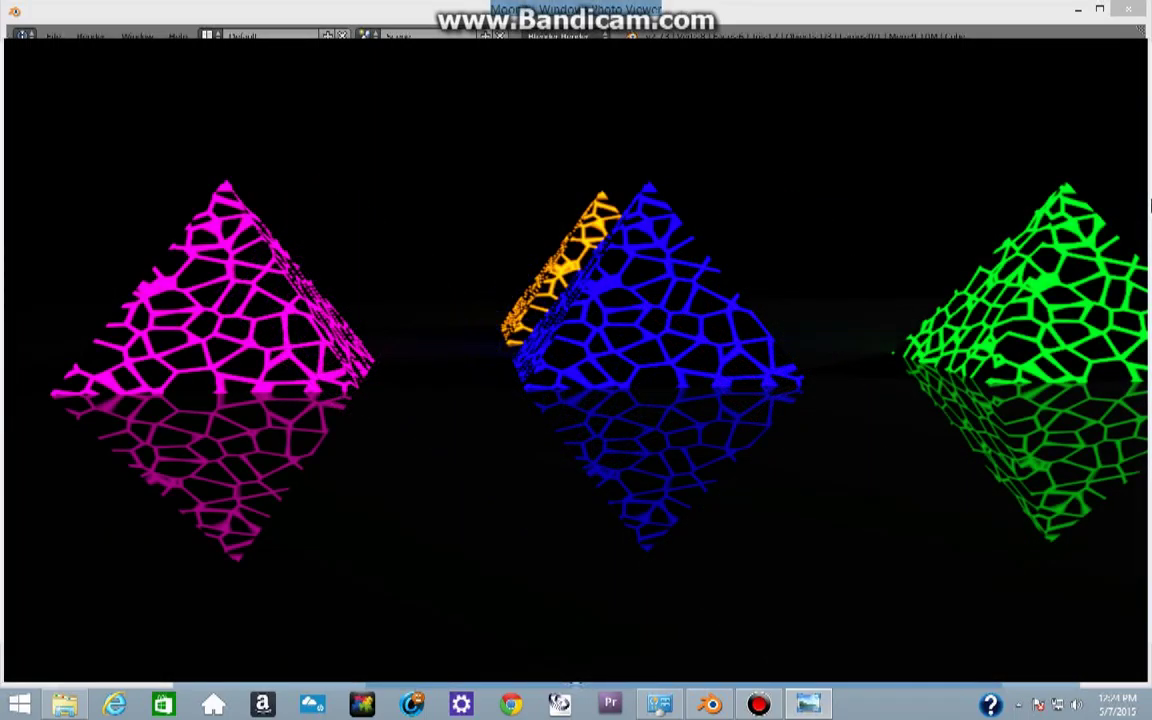
key(Right)
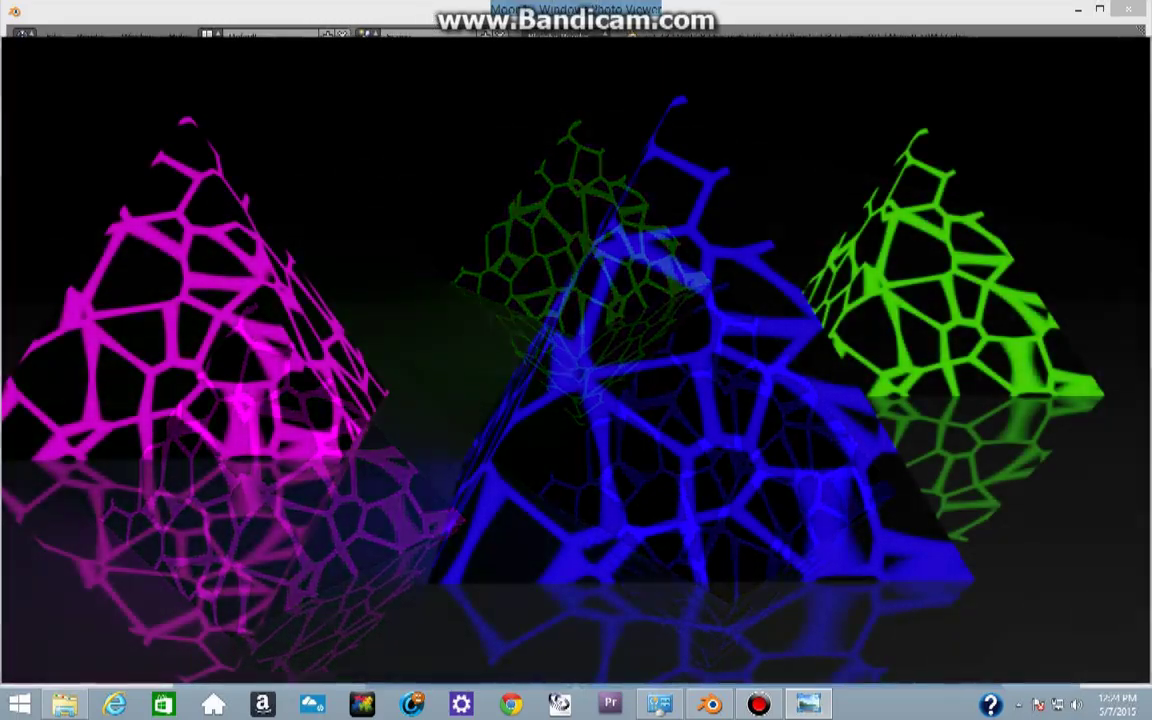
click(1131, 8)
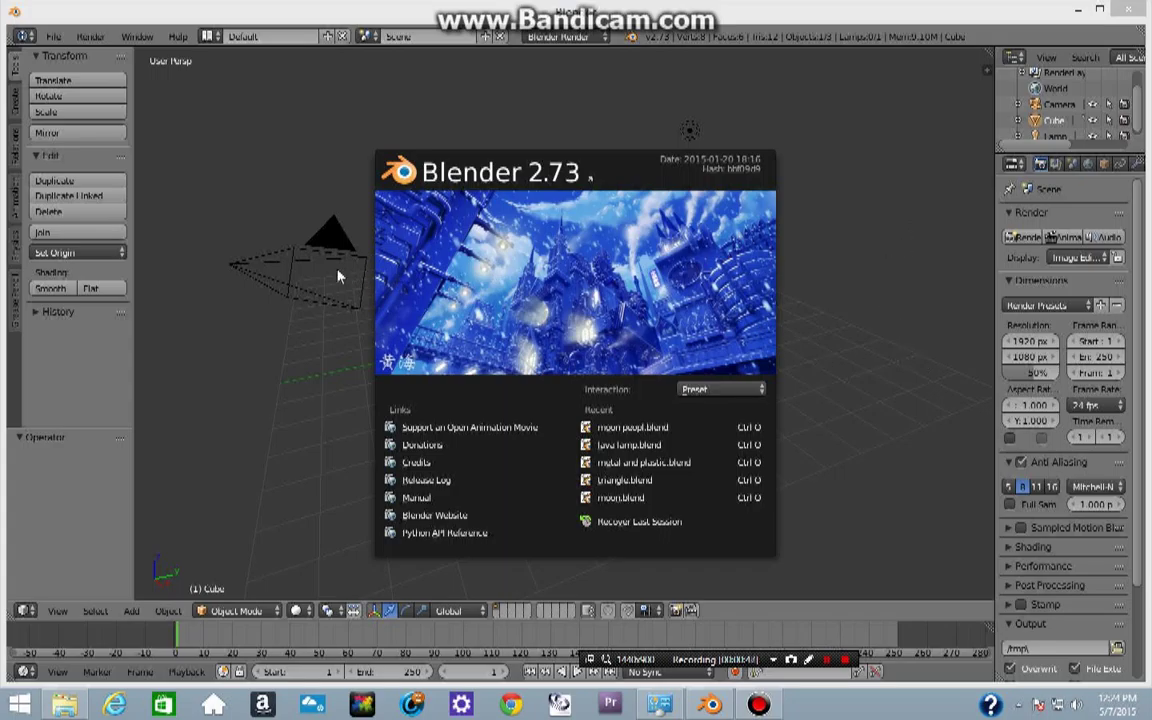
Step: Dismiss the splash screen and examine the default cube from several angles in orthographic and perspective projection
click(400, 324)
middle_drag(472, 318, 707, 487)
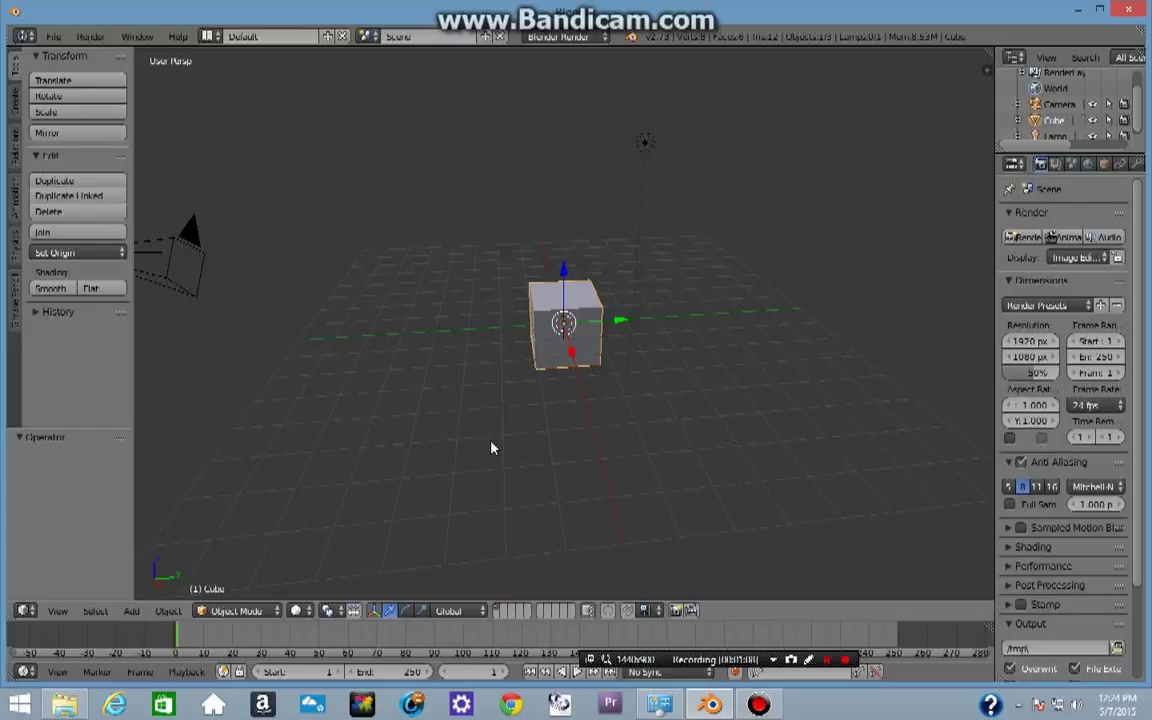
key(KP_5)
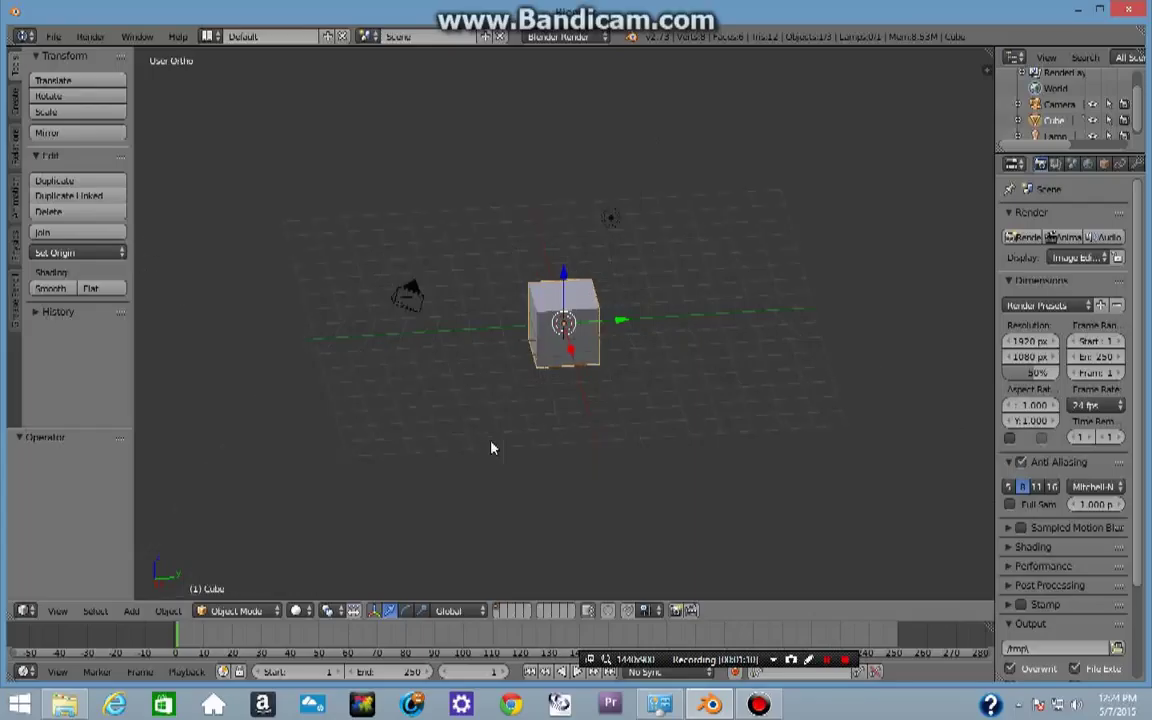
key(KP_5)
middle_drag(491, 448, 566, 412)
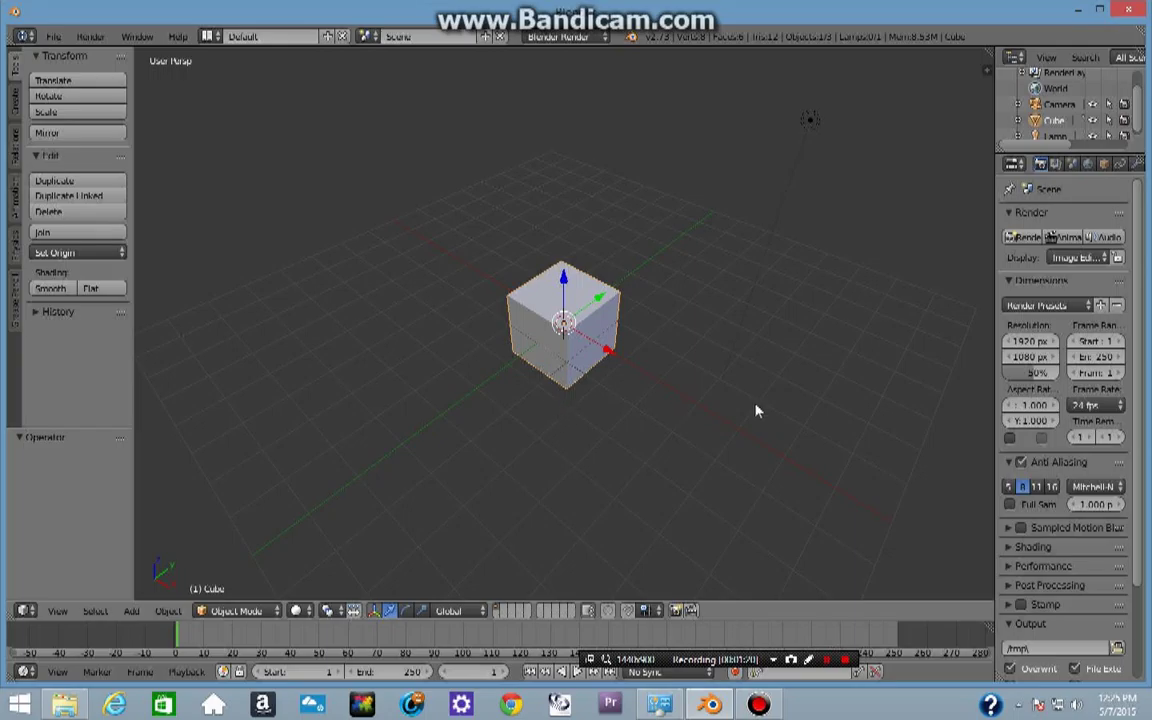
scroll(600, 280, up, 1)
middle_drag(444, 308, 305, 308)
middle_drag(407, 323, 486, 342)
scroll(342, 339, up, 5)
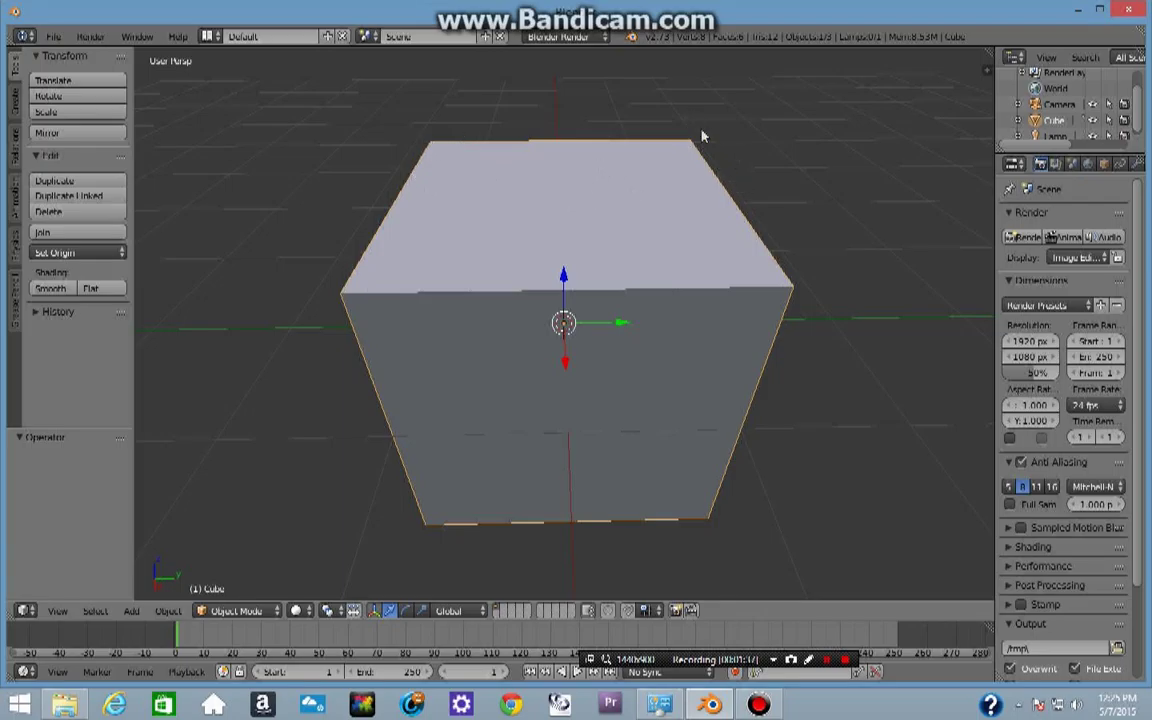
Step: Compare the cube's edges and proportions close up in orthographic and perspective projection, ending in the orthographic view
middle_drag(508, 301, 345, 265)
key(KP_5)
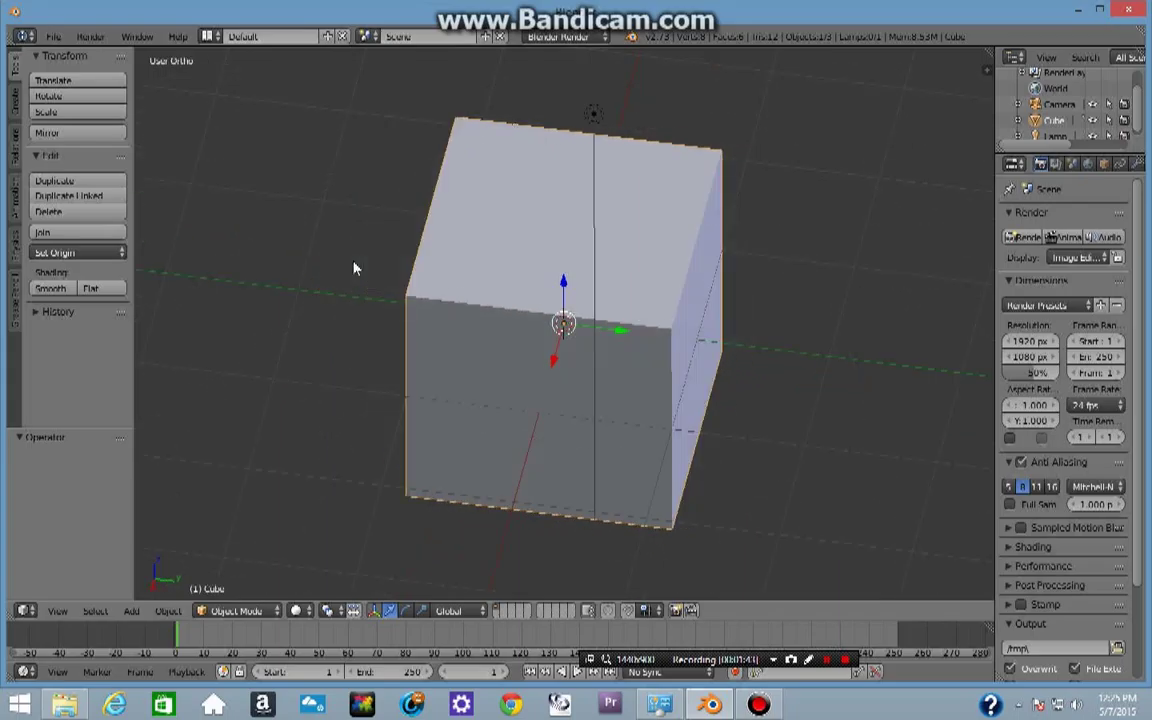
middle_drag(350, 268, 517, 391)
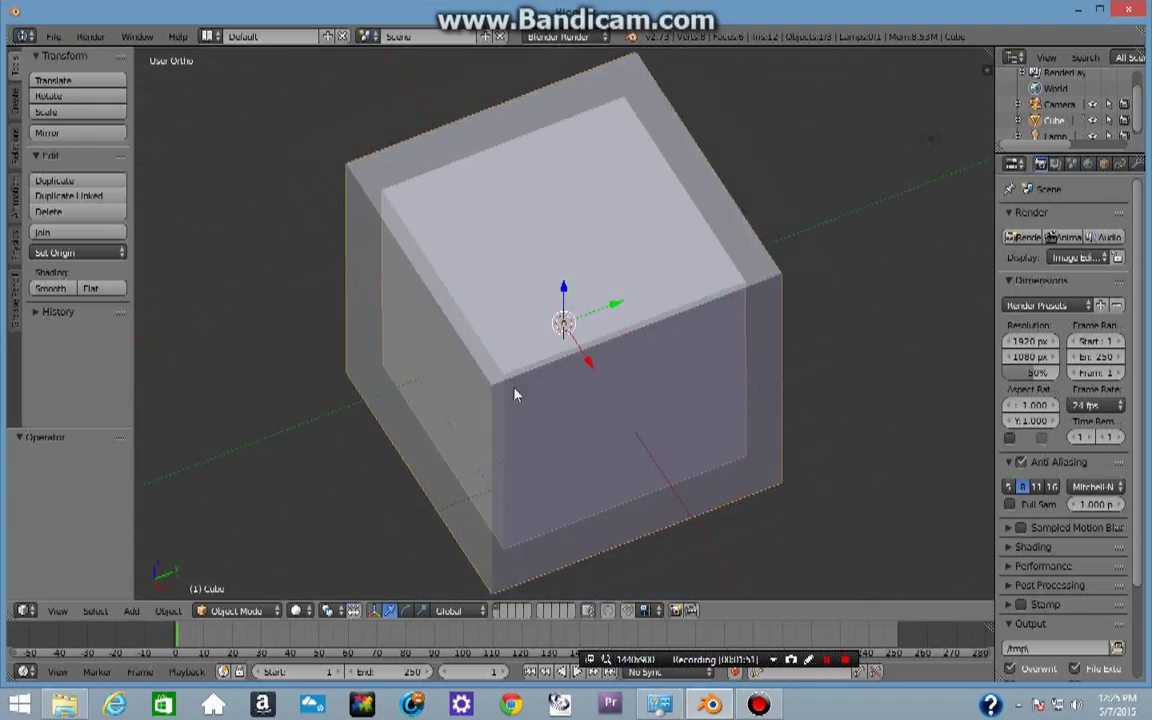
scroll(390, 365, down, 3)
middle_drag(329, 355, 422, 401)
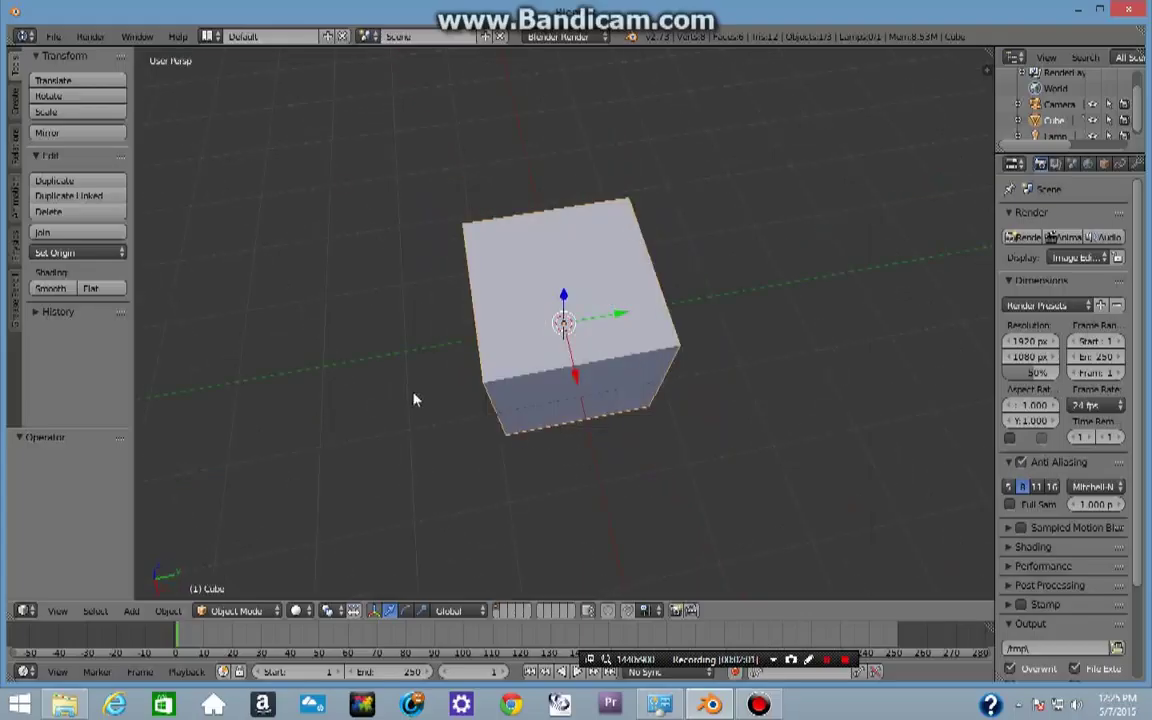
scroll(415, 399, up, 3)
scroll(415, 399, down, 2)
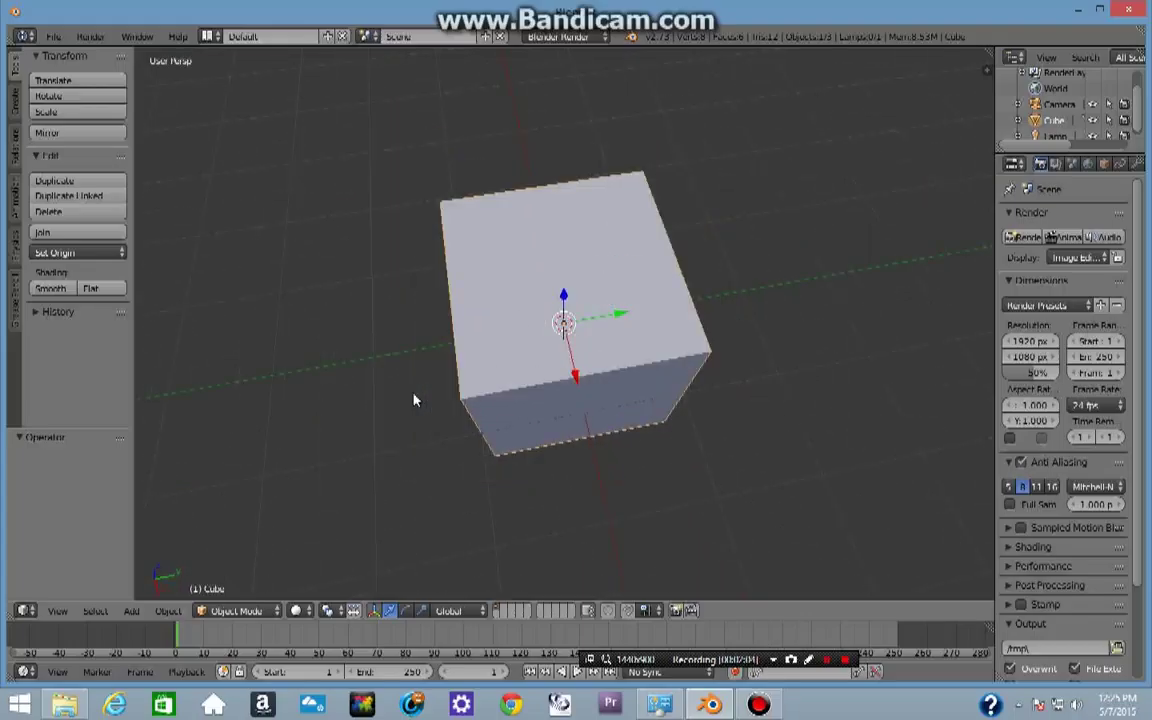
key(KP_5)
middle_drag(414, 399, 448, 413)
scroll(291, 375, down, 2)
key(KP_5)
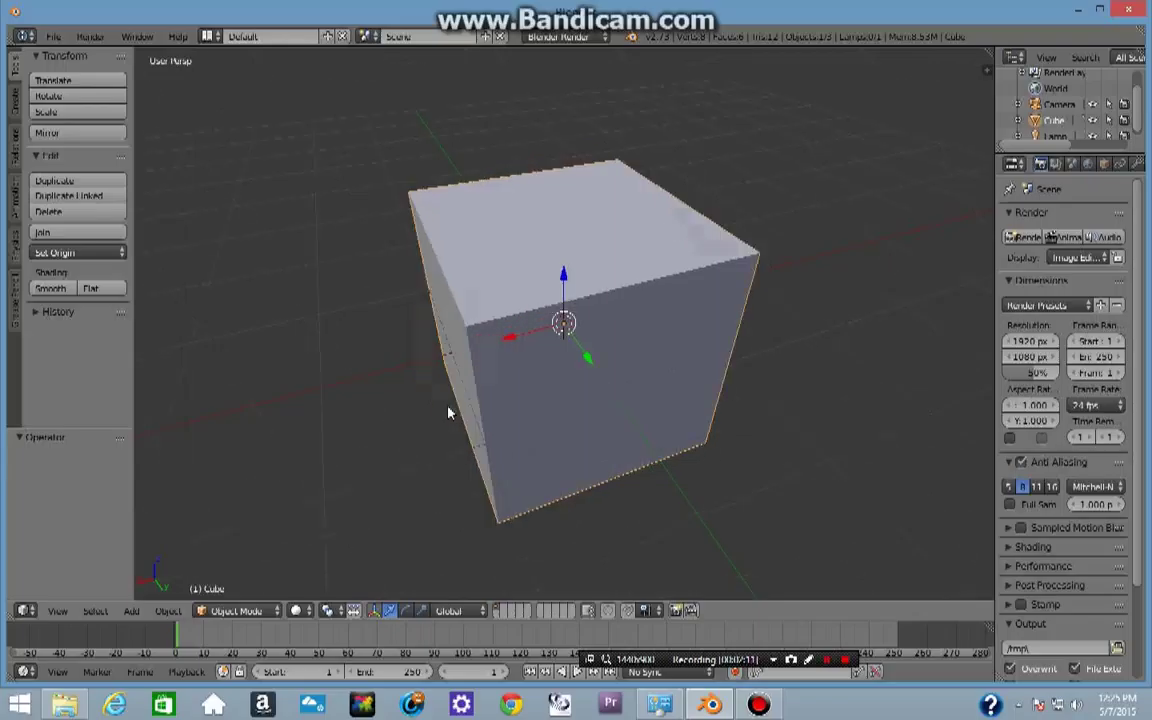
key(KP_5)
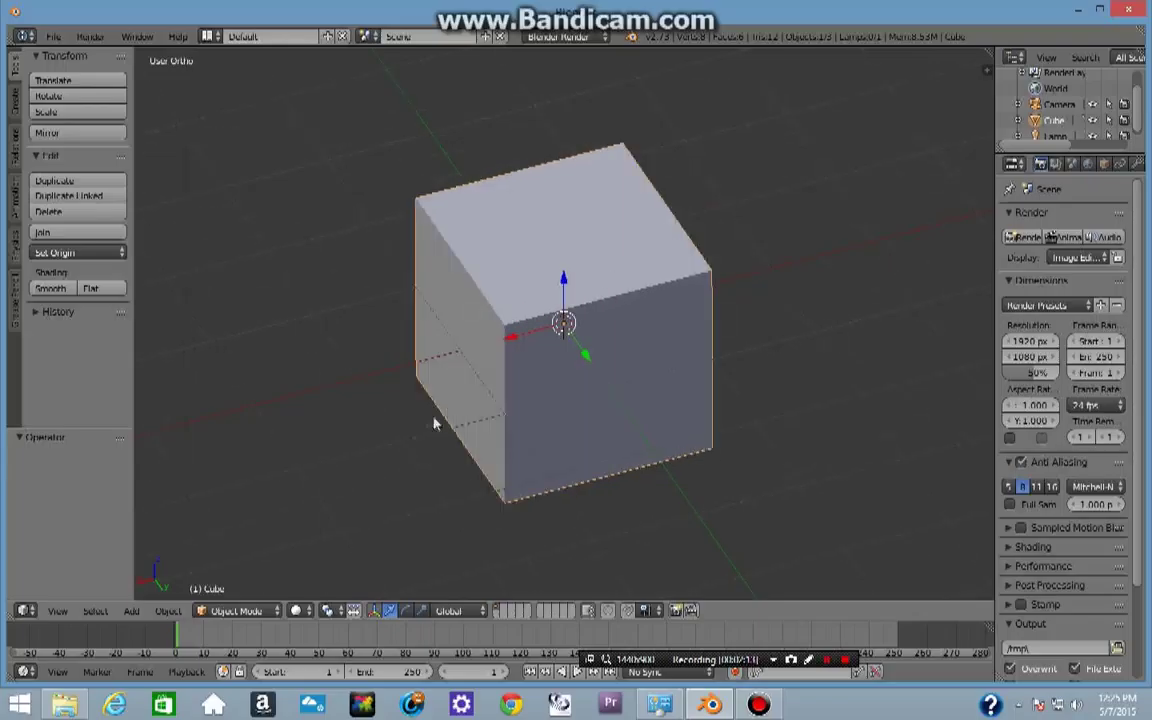
Step: Delete the default cube and switch the viewport to the top orthographic view
scroll(437, 417, down, 5)
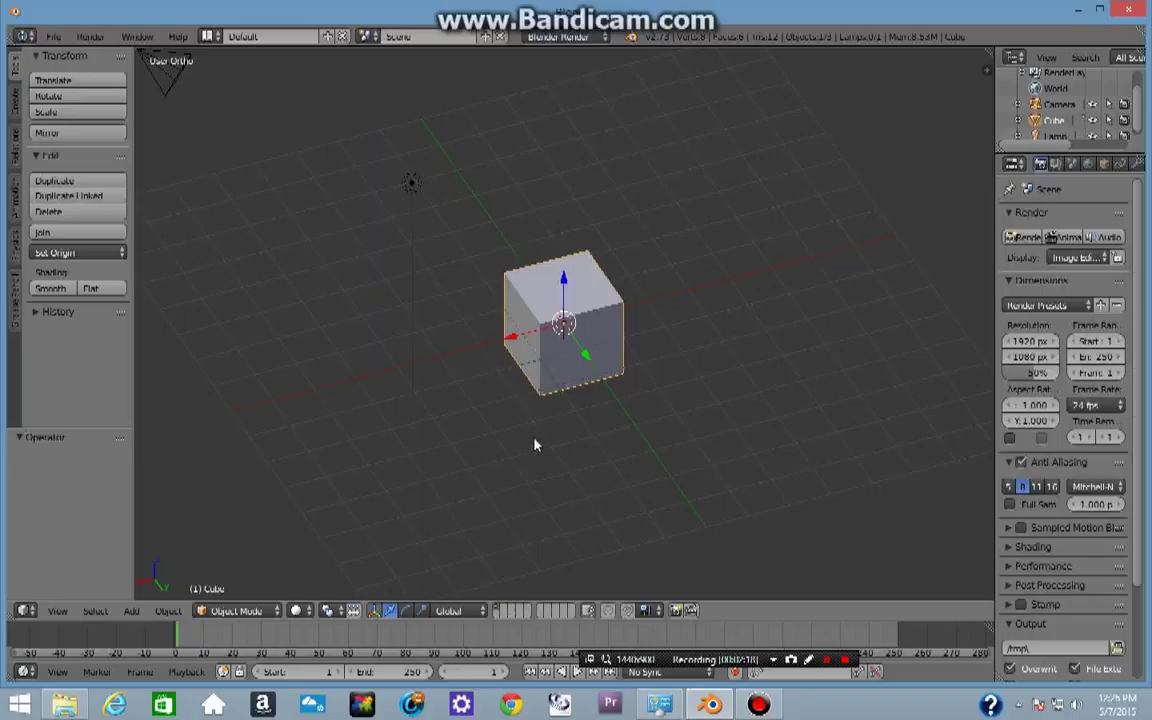
key(x)
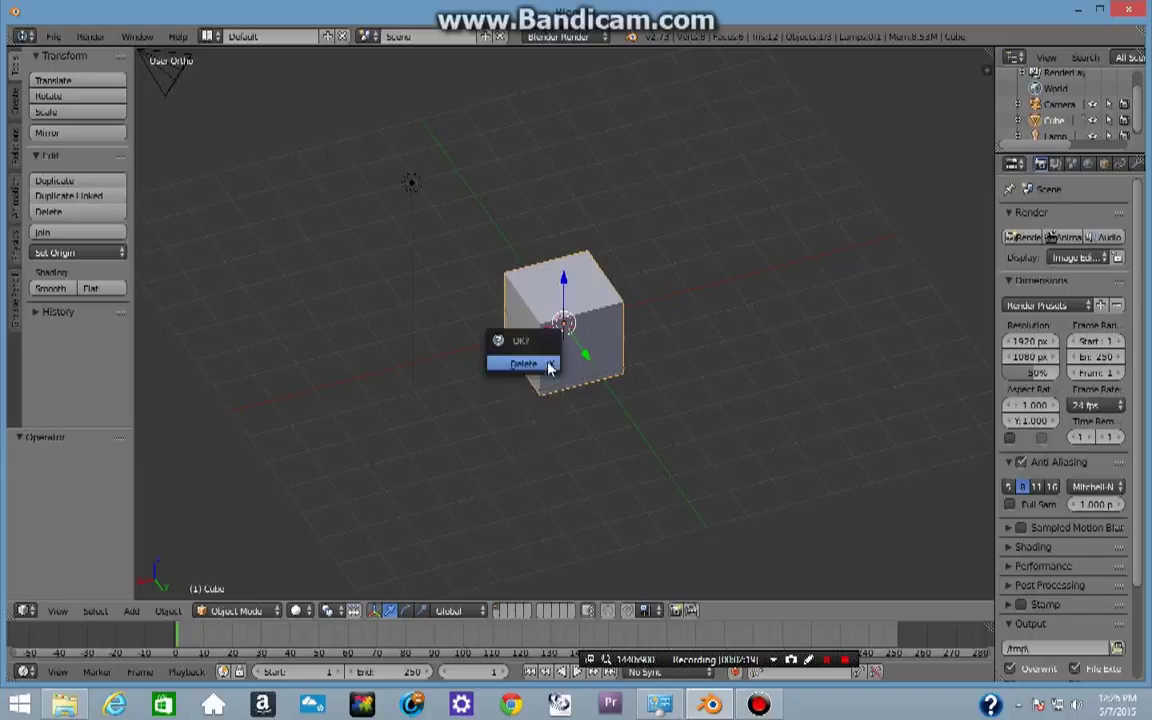
click(535, 366)
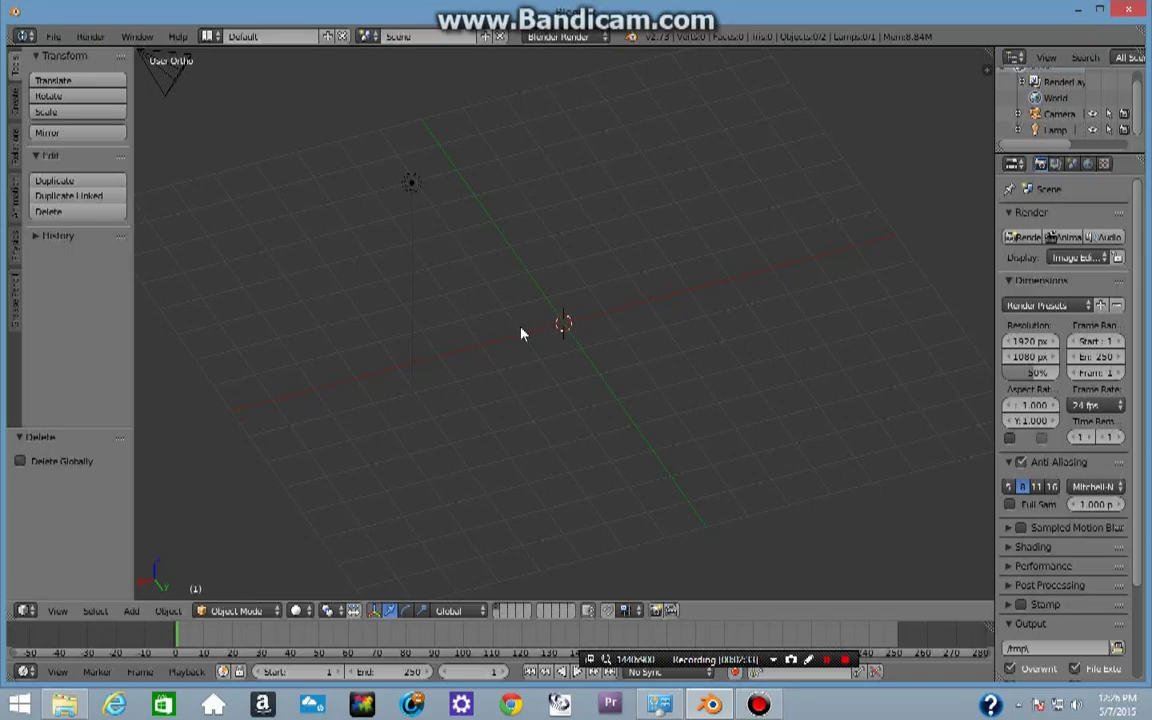
middle_drag(494, 296, 447, 430)
key(KP_7)
scroll(514, 406, down, 1)
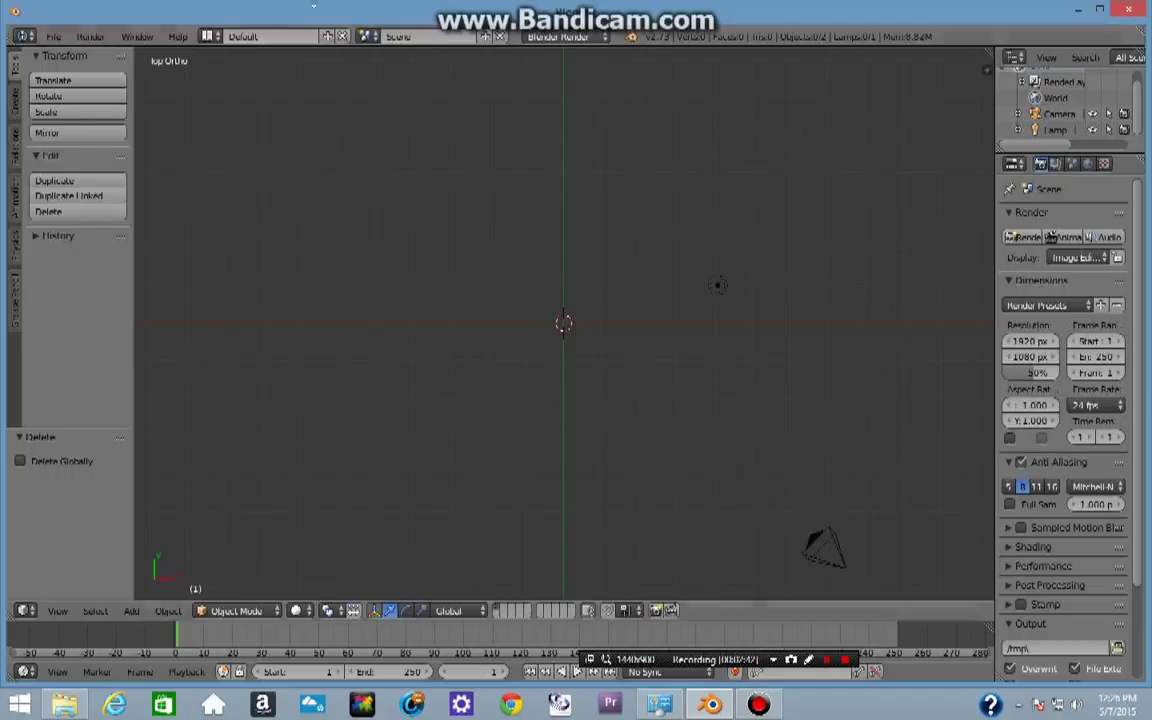
Step: Add a mesh plane at the 3D cursor and delete it again
click(13, 99)
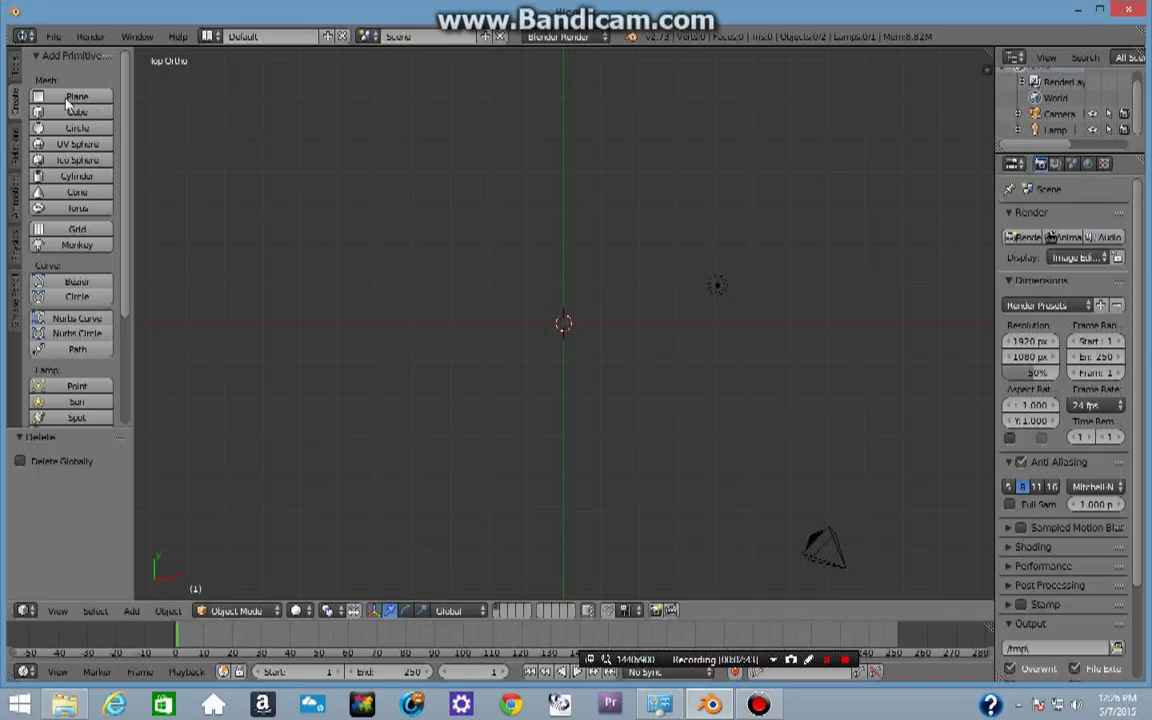
click(77, 96)
scroll(689, 520, up, 2)
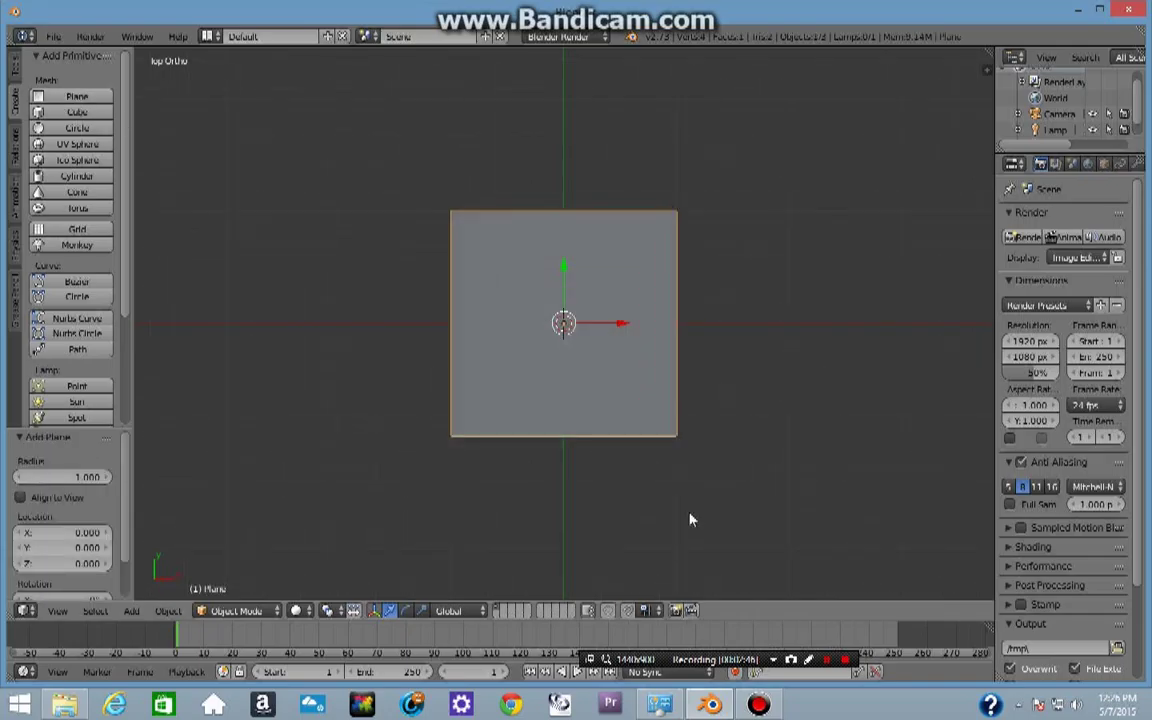
scroll(689, 520, down, 4)
key(Delete)
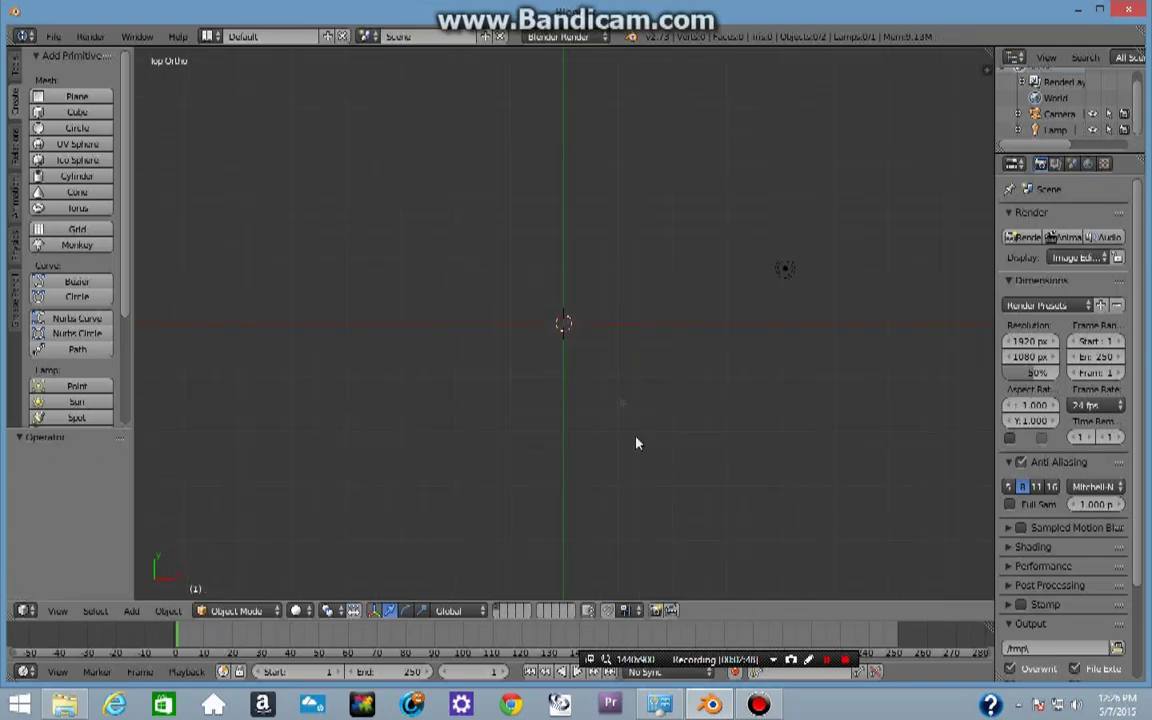
Step: Add a mesh plane with radius 1.000 at the origin and inspect it from an angled view
key(shift+a)
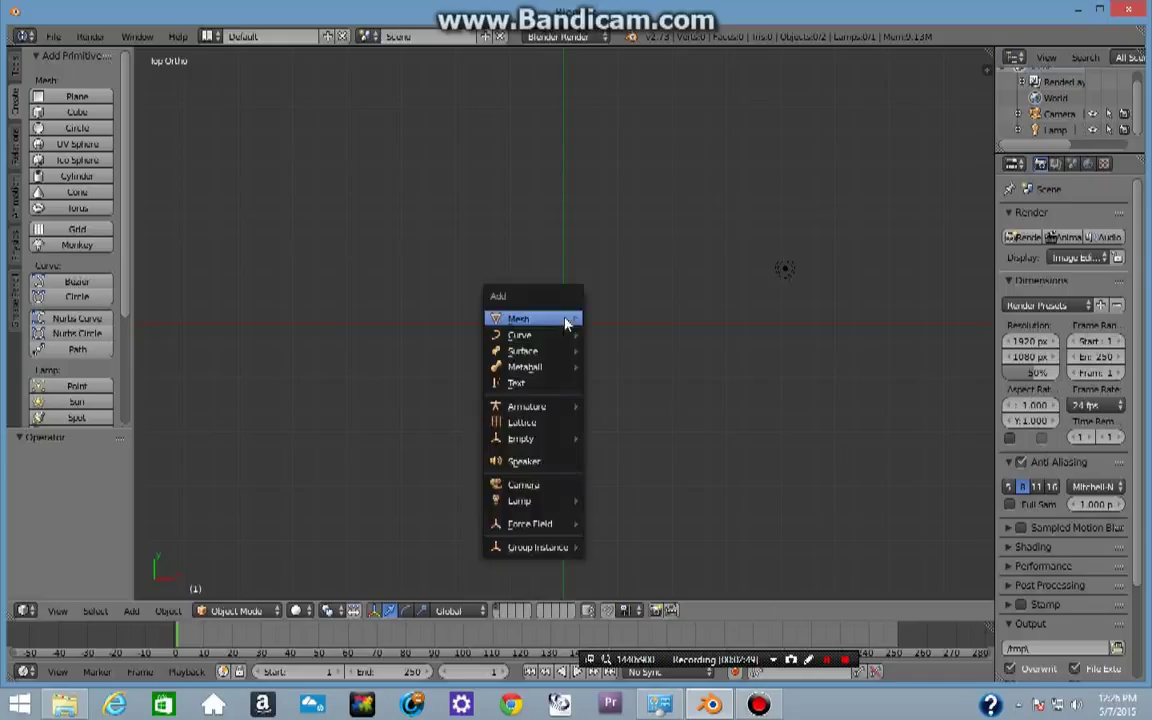
mouse_move(566, 322)
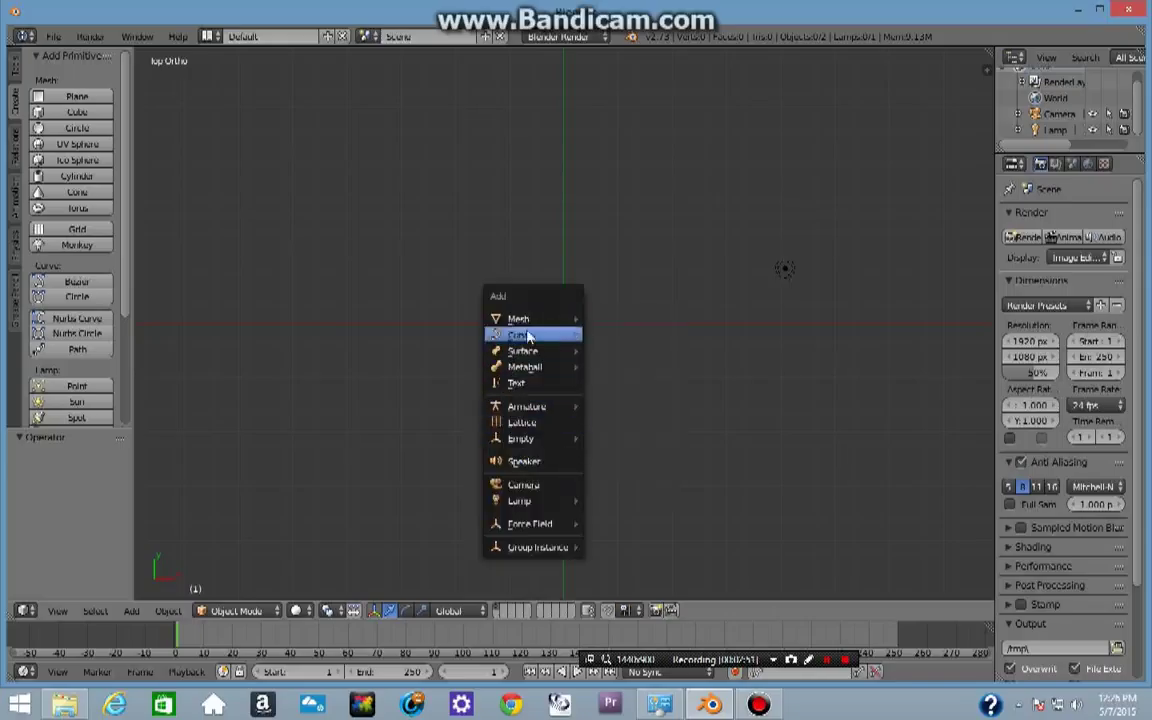
click(628, 326)
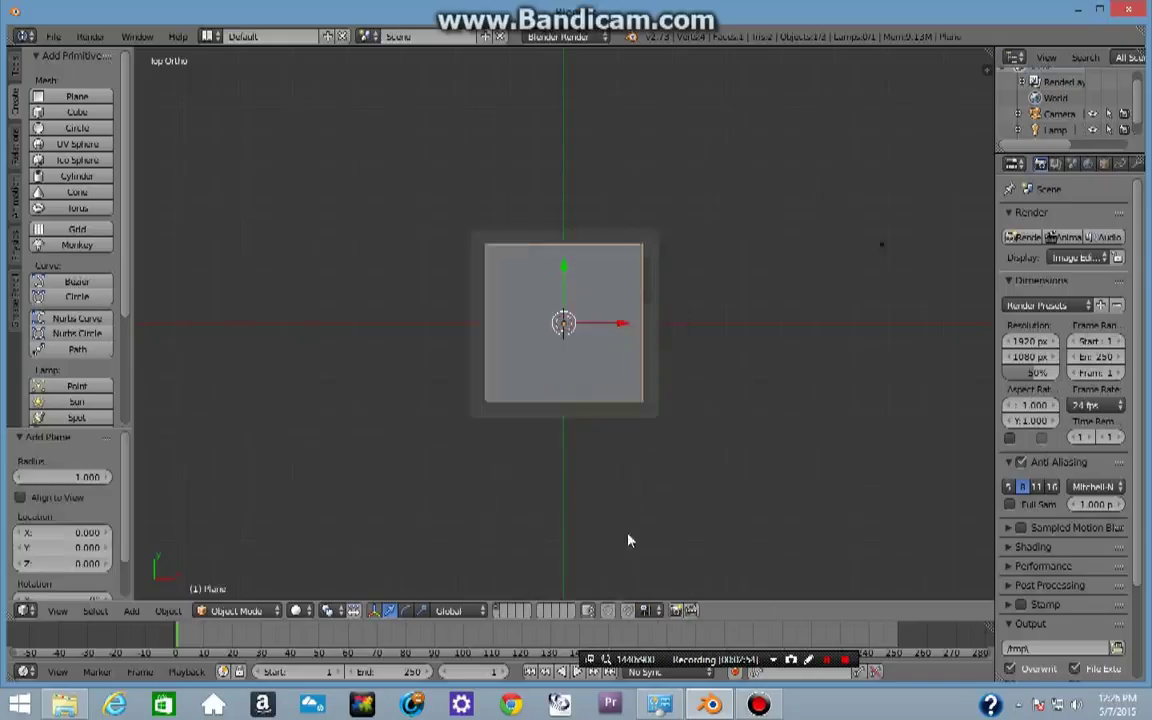
scroll(560, 530, down, 6)
scroll(507, 515, up, 5)
middle_drag(507, 514, 422, 440)
scroll(490, 461, up, 3)
scroll(429, 486, down, 4)
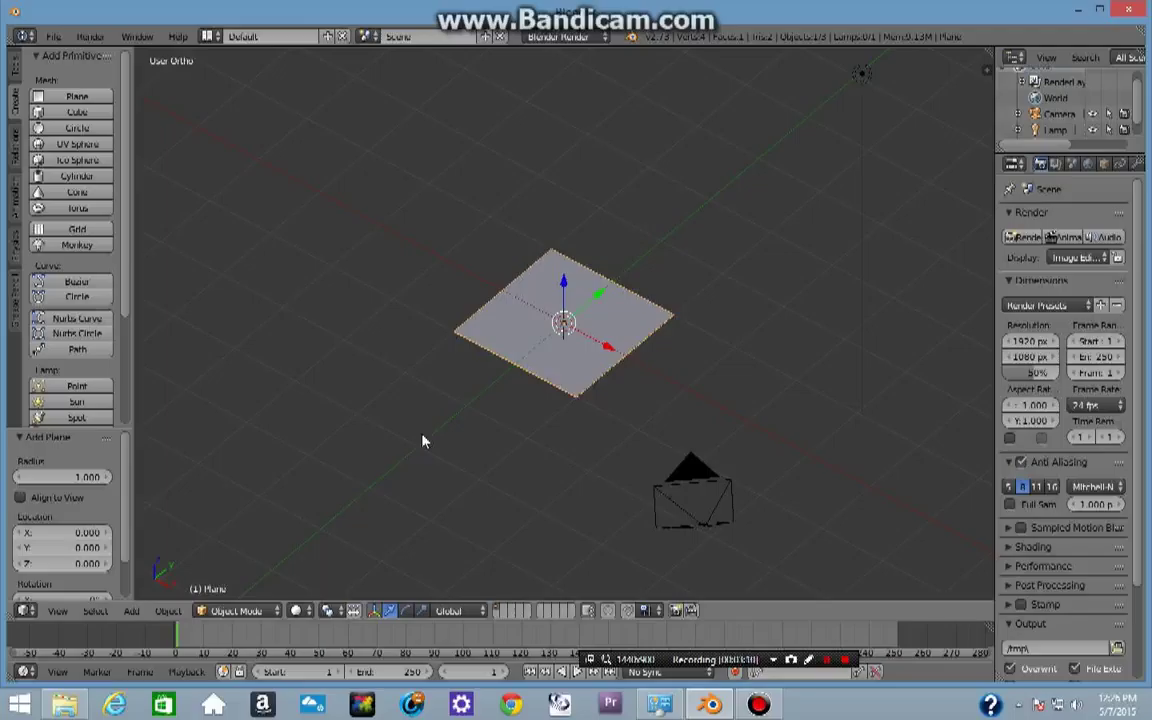
Step: Split the 3D viewport into two side by side, one in front orthographic view and the other in an angled orthographic view
key(KP_1)
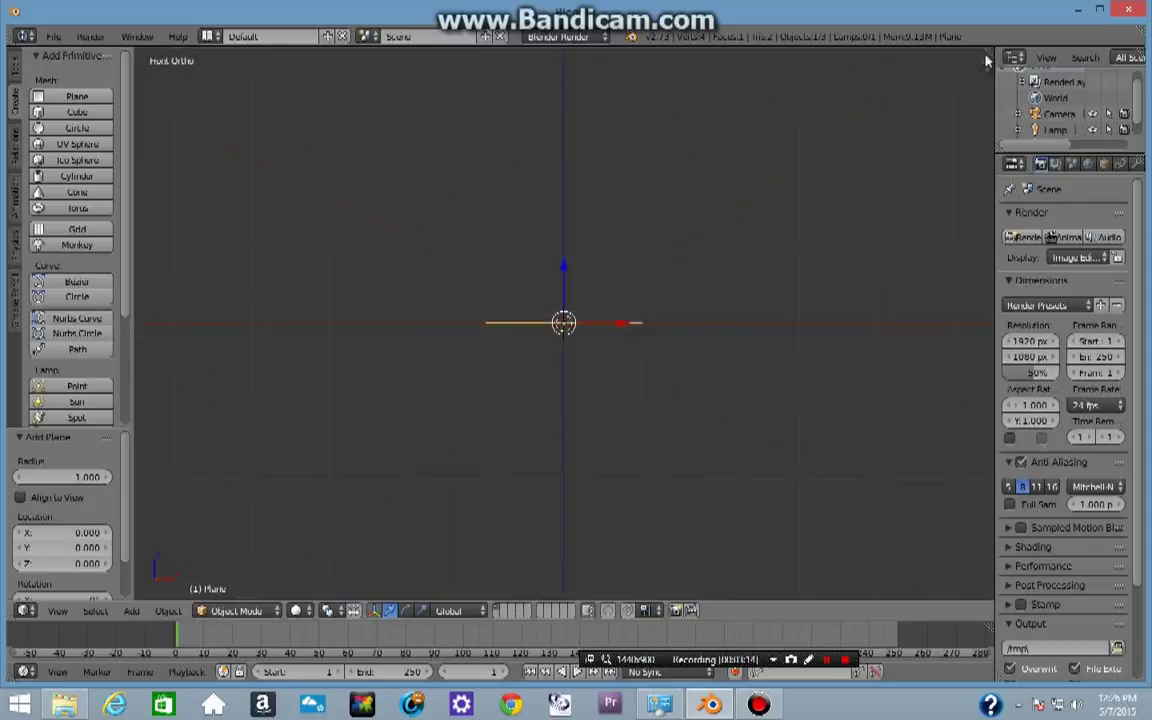
drag(985, 62, 776, 100)
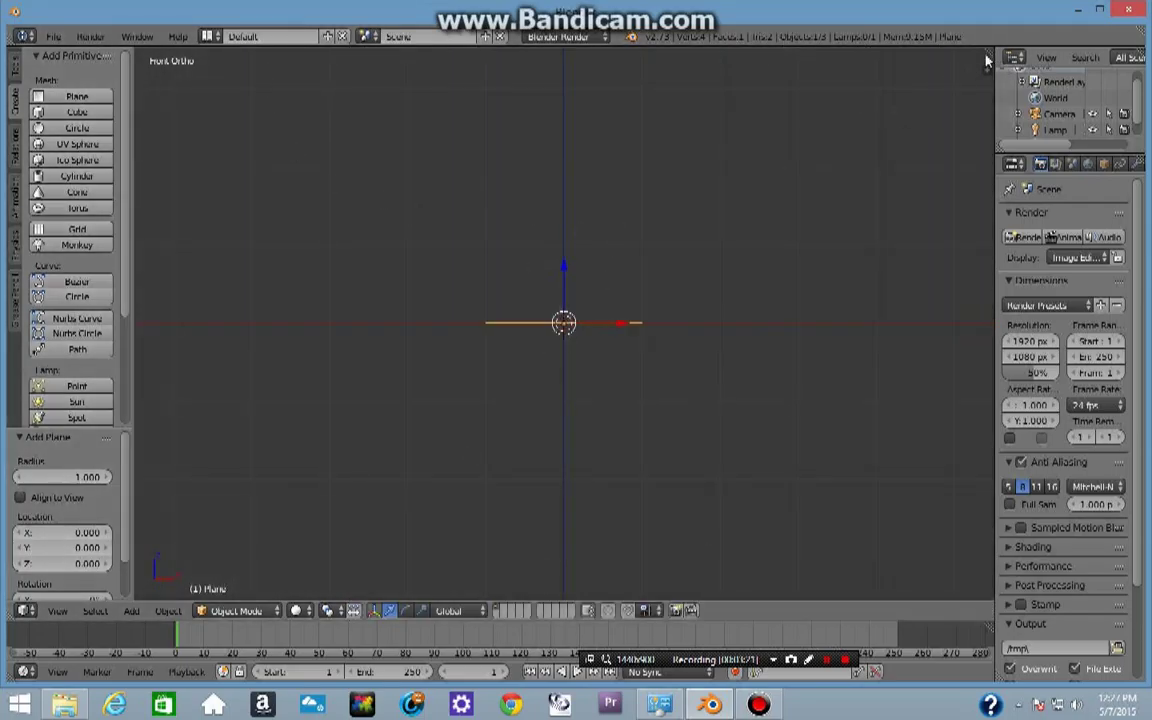
drag(988, 70, 483, 108)
middle_drag(740, 295, 703, 362)
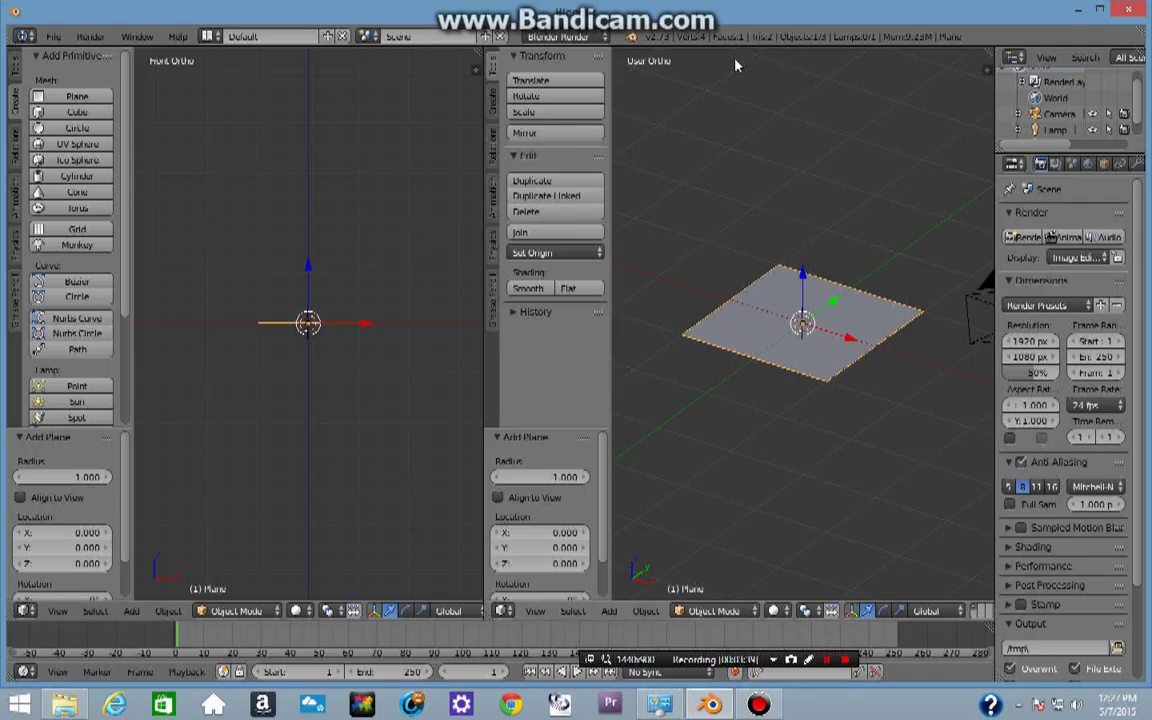
Step: Move the plane about -0.444 along the Y axis
middle_drag(770, 207, 670, 246)
key(g)
key(y)
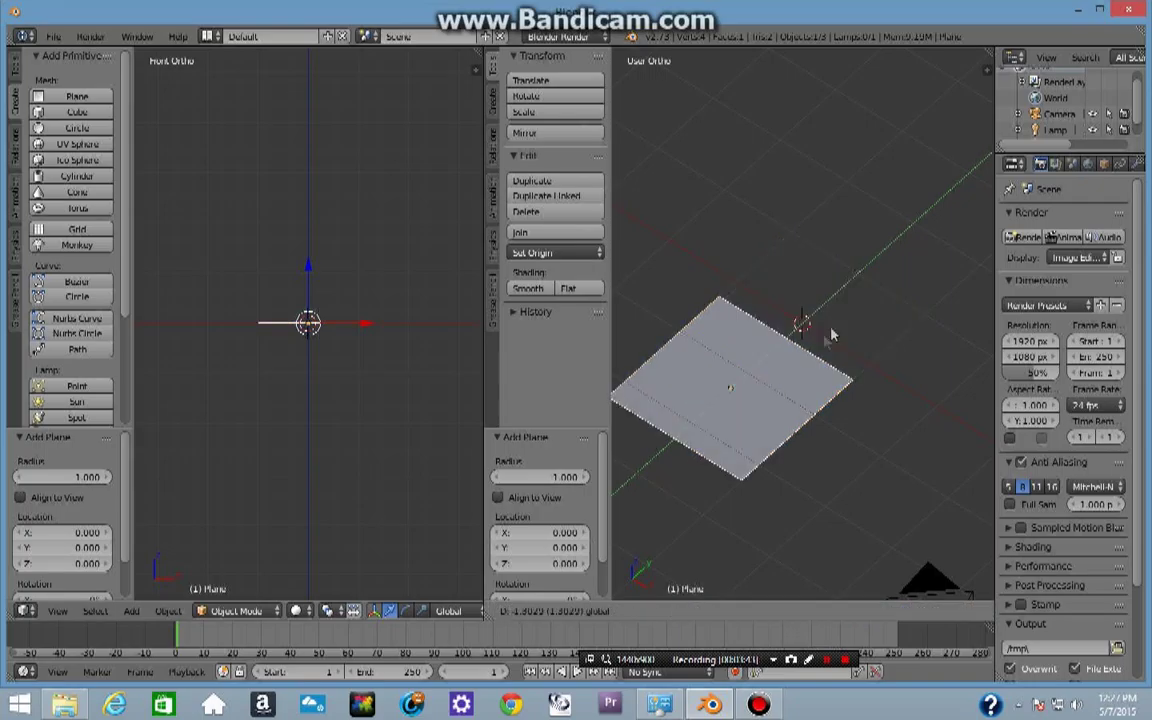
click(760, 370)
key(s)
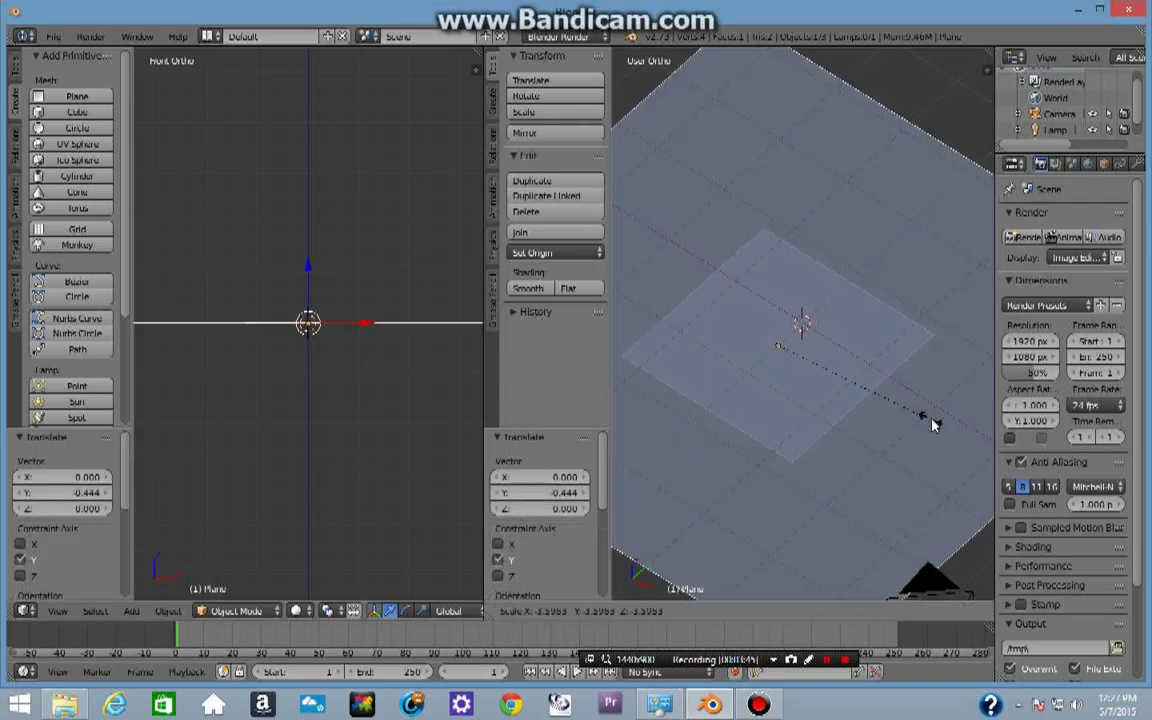
key(Escape)
key(r)
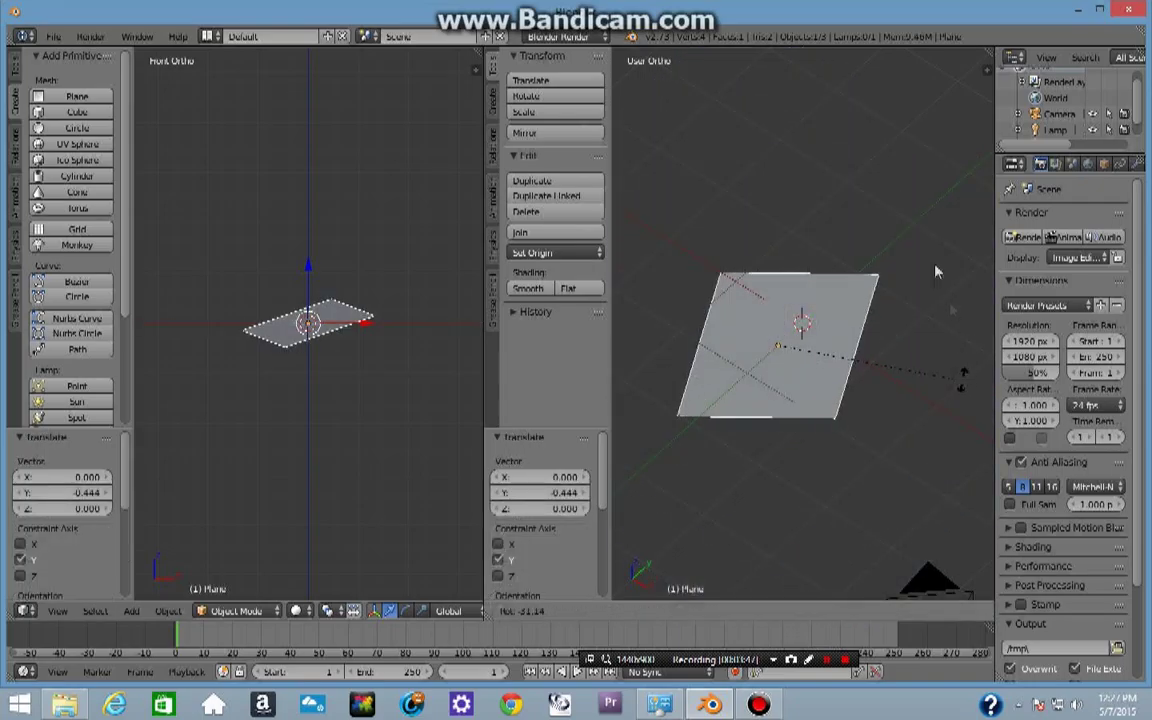
key(Escape)
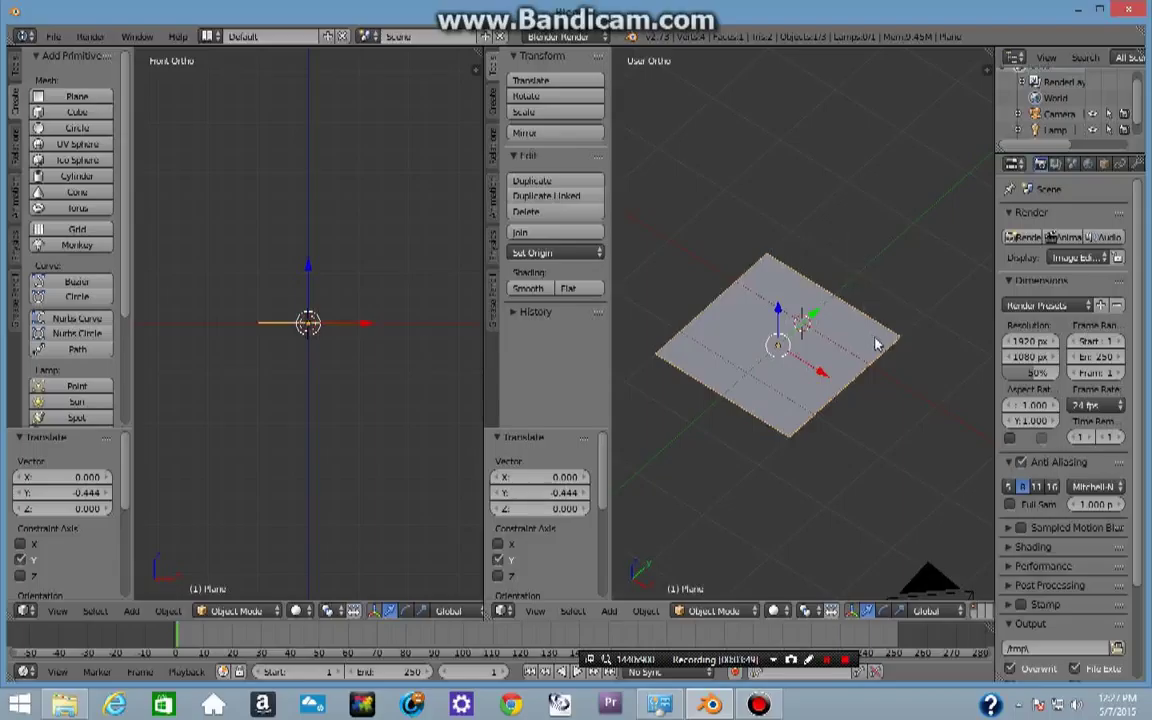
Step: Move the plane about 0.427 along the Y axis, back towards the origin
key(g)
key(y)
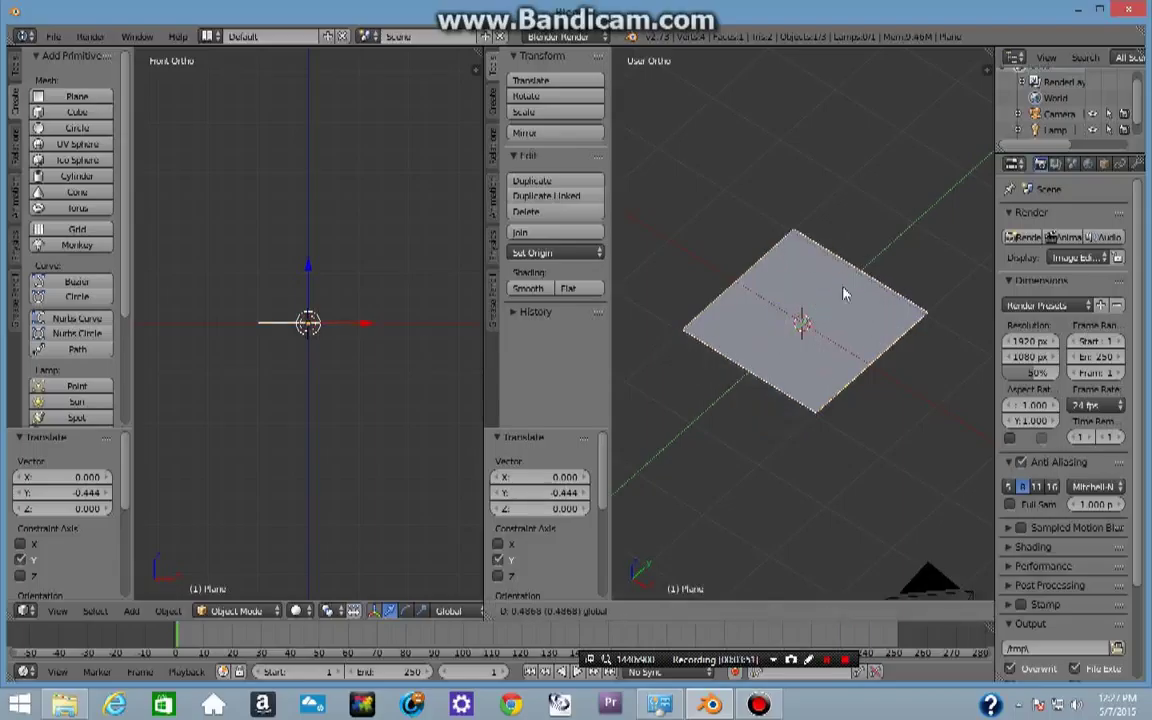
click(840, 297)
middle_drag(756, 463, 816, 465)
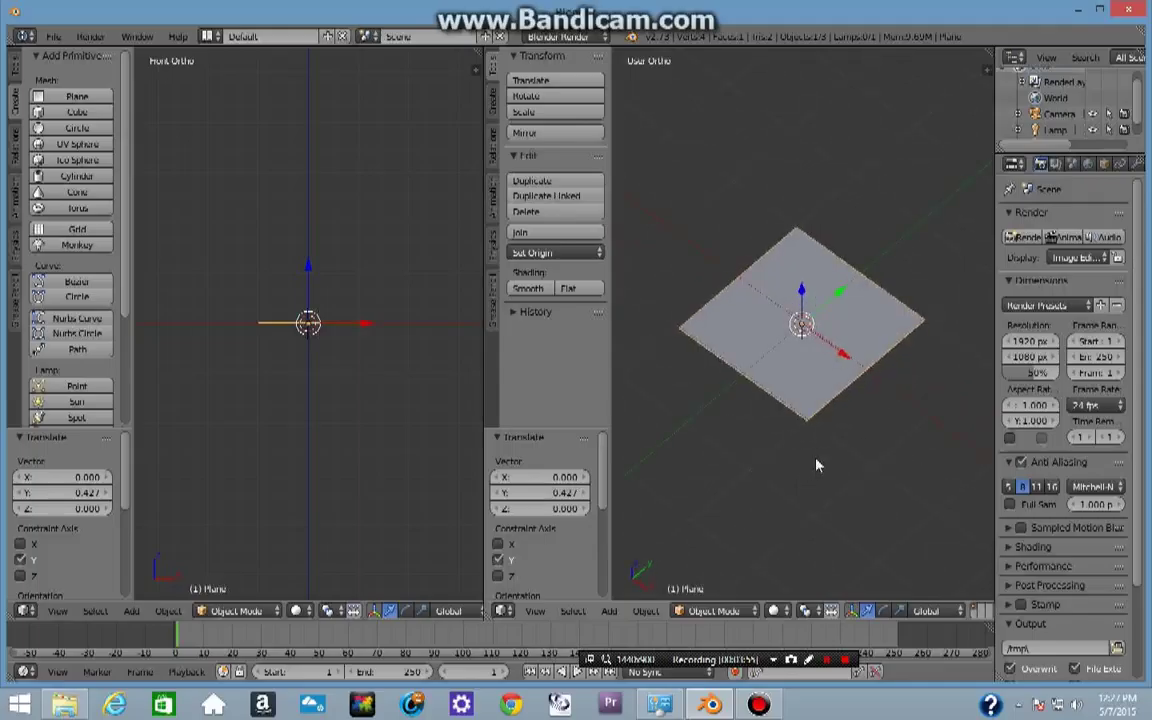
middle_drag(816, 465, 816, 456)
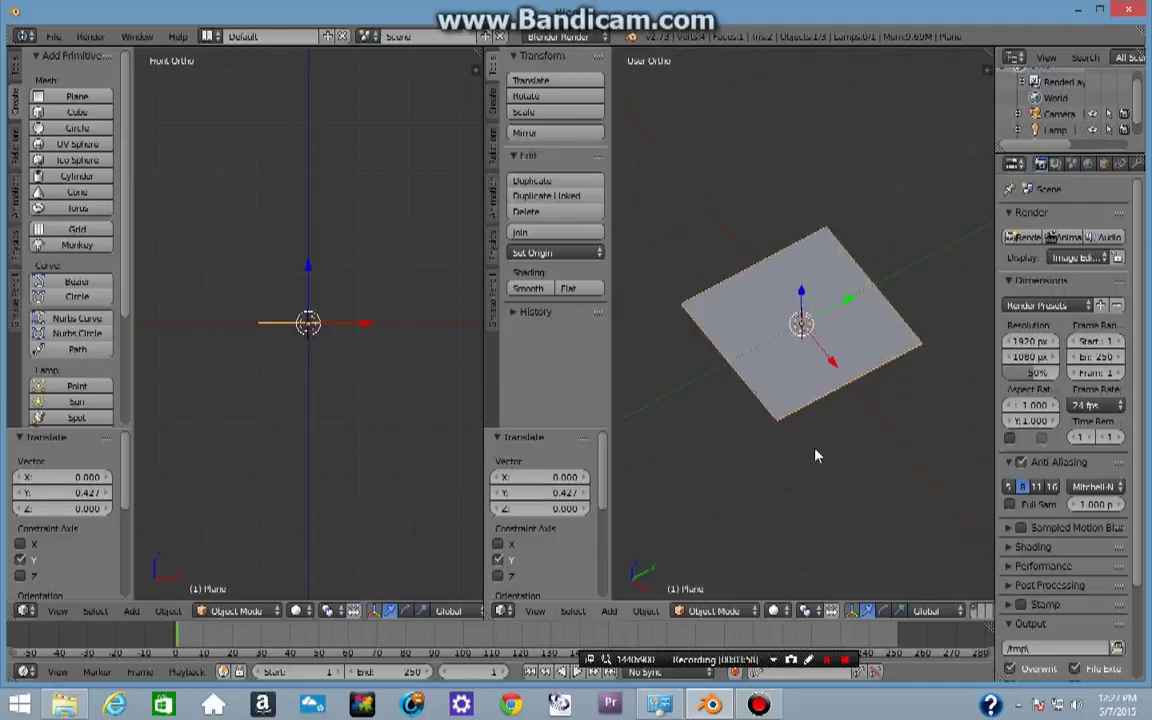
Step: Switch the angled view to wireframe shading and enter Edit Mode on the plane
key(Tab)
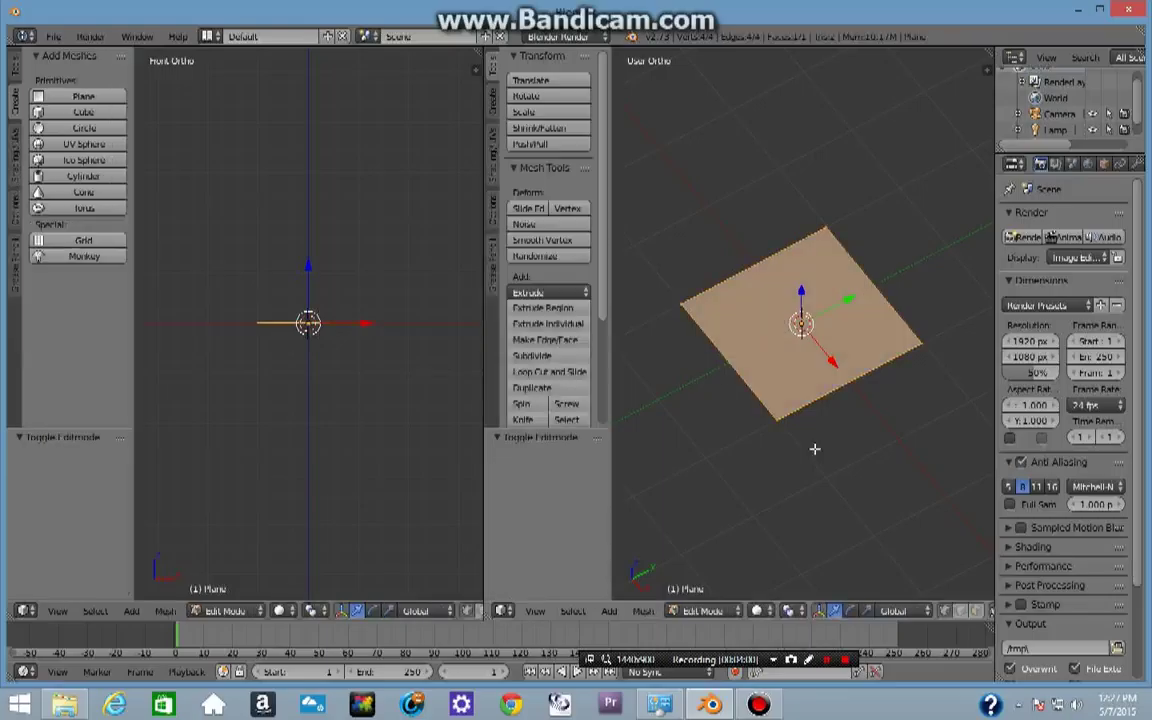
key(Tab)
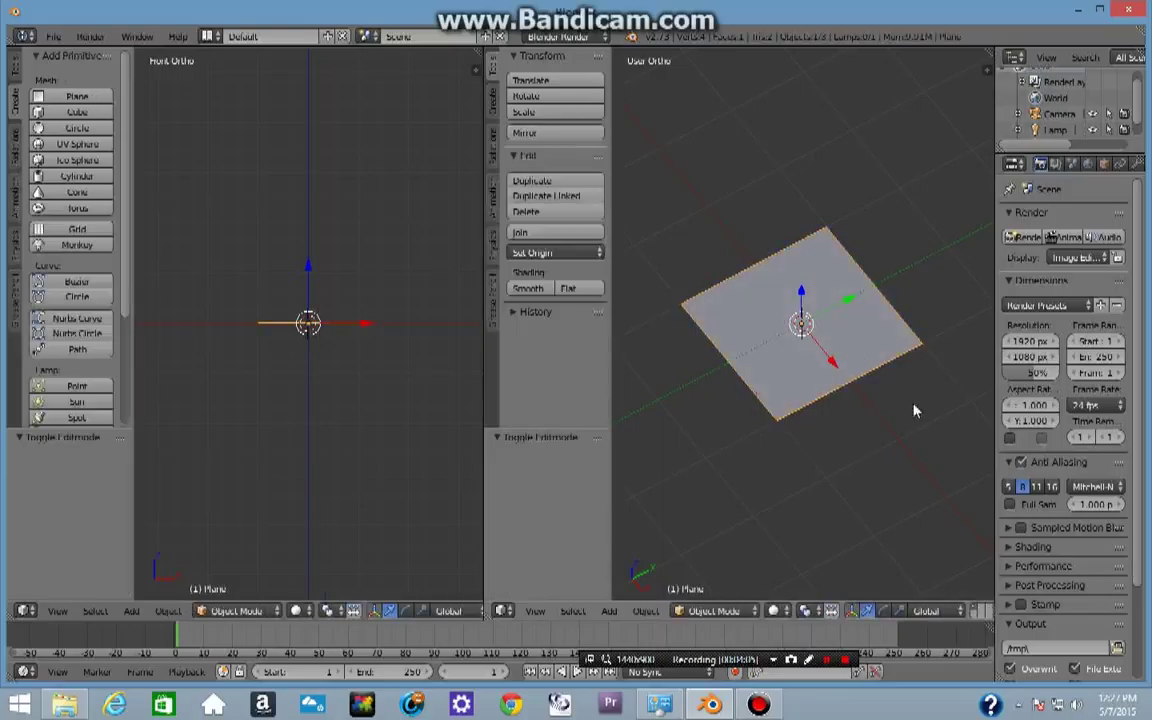
key(z)
key(Tab)
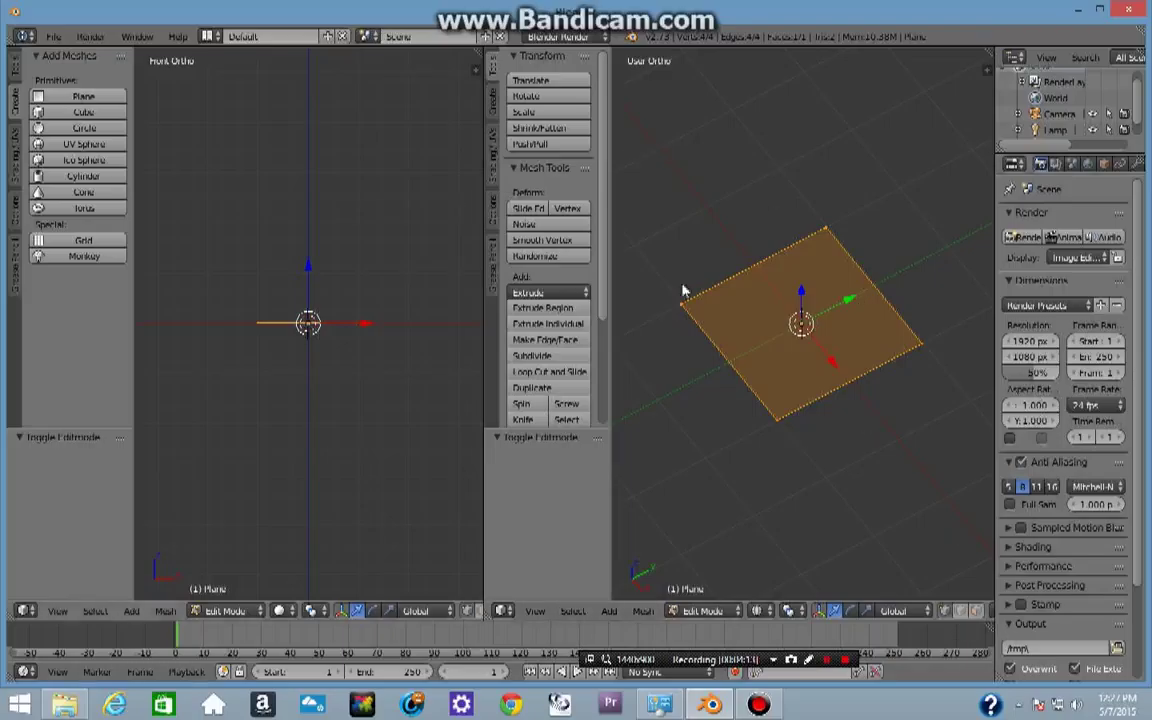
Step: Try moving only the plane's nearest corner vertex about -1.255 along the Y axis, undo it, and reselect the whole mesh
key(a)
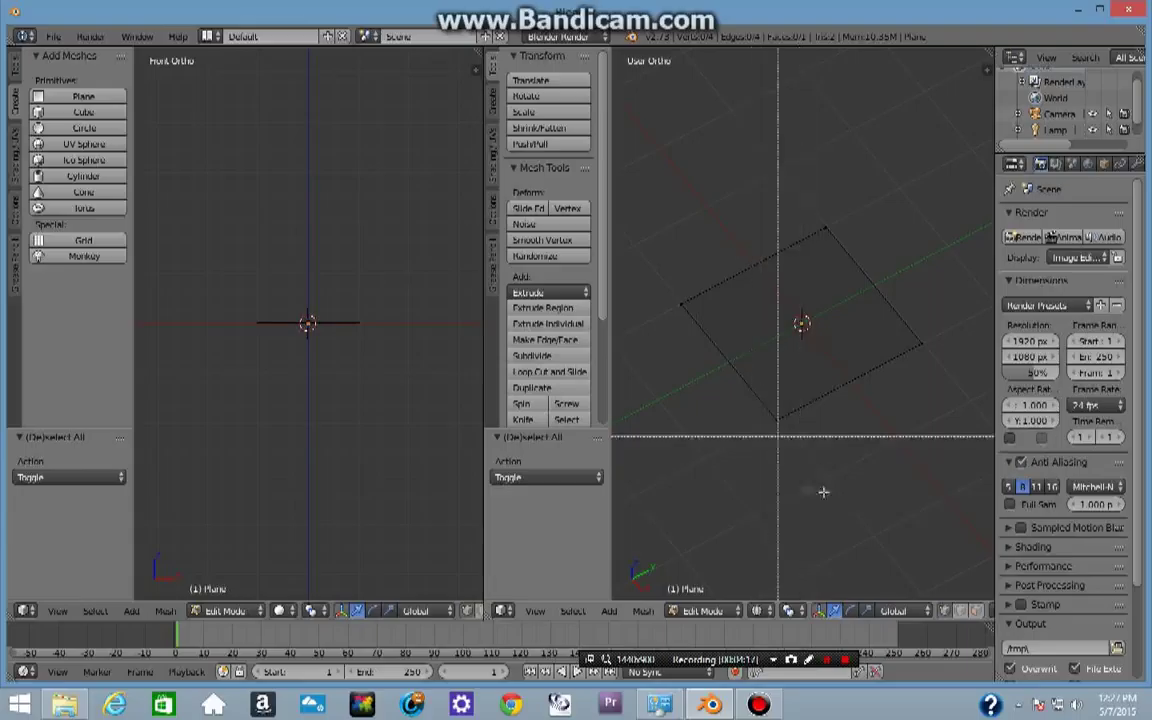
drag(817, 445, 733, 386)
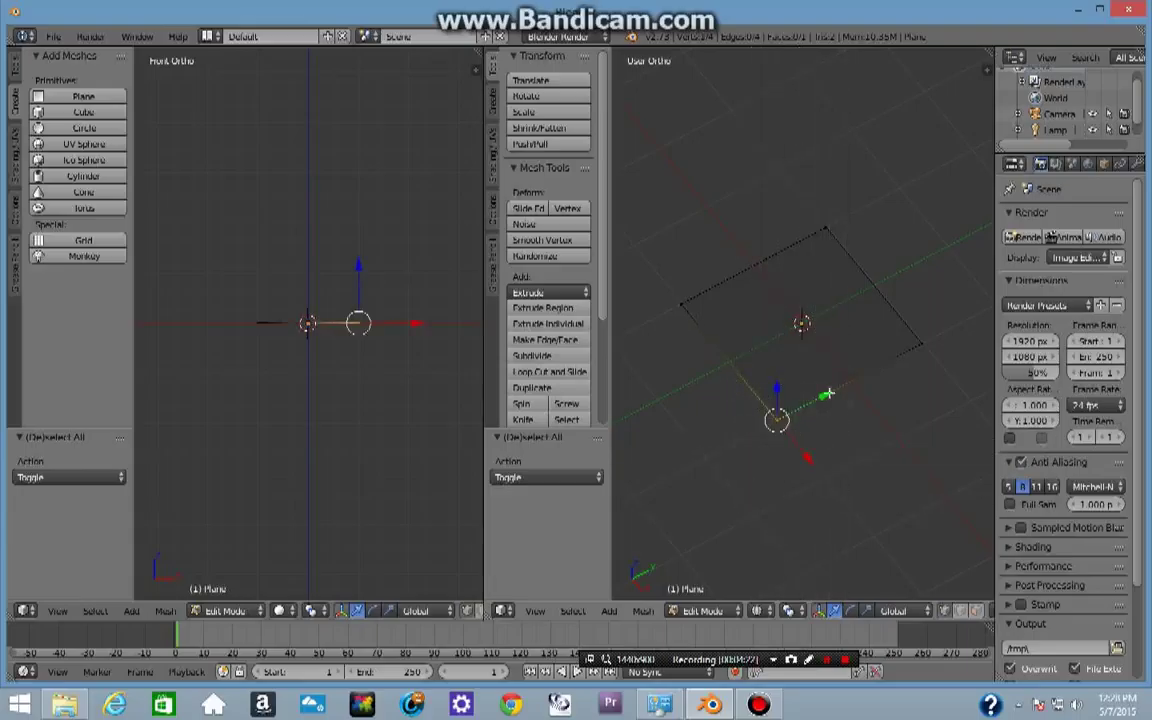
drag(824, 398, 695, 481)
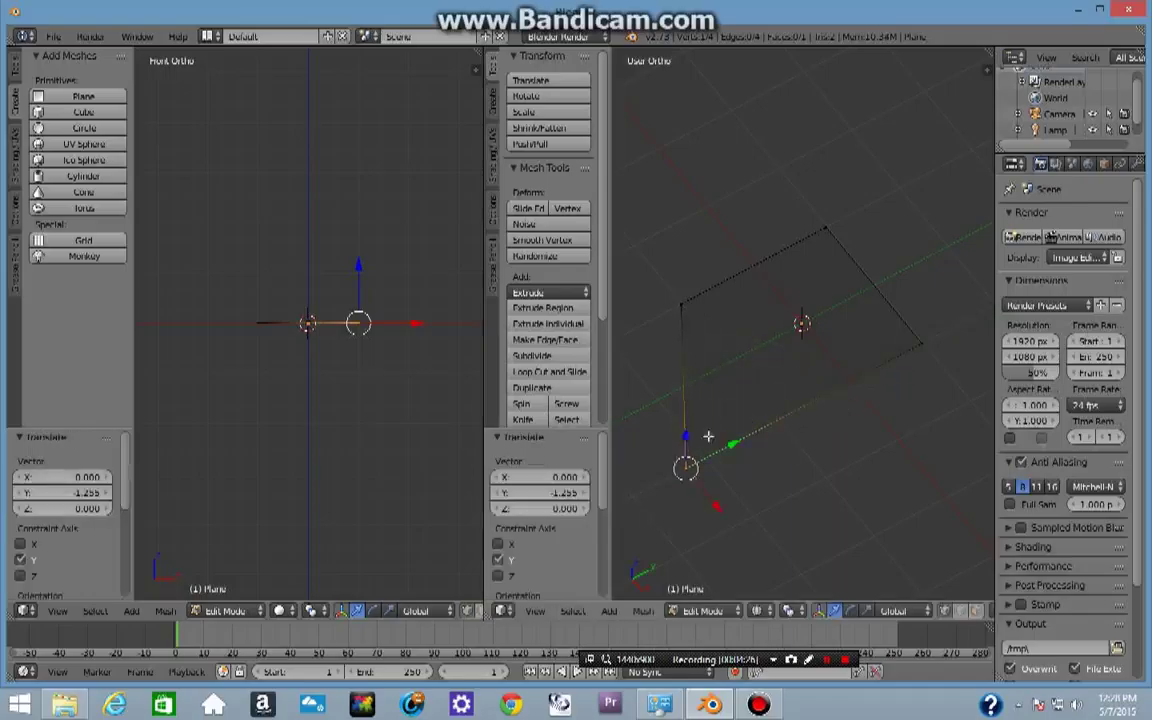
key(ctrl+z)
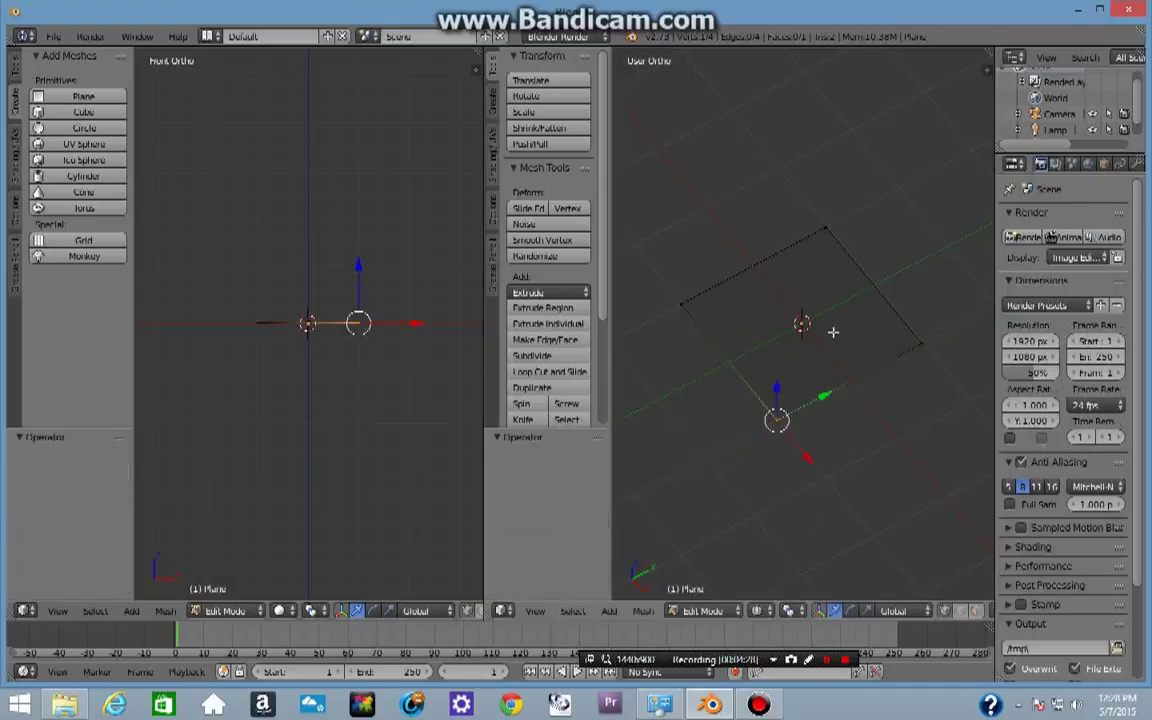
middle_drag(714, 446, 712, 453)
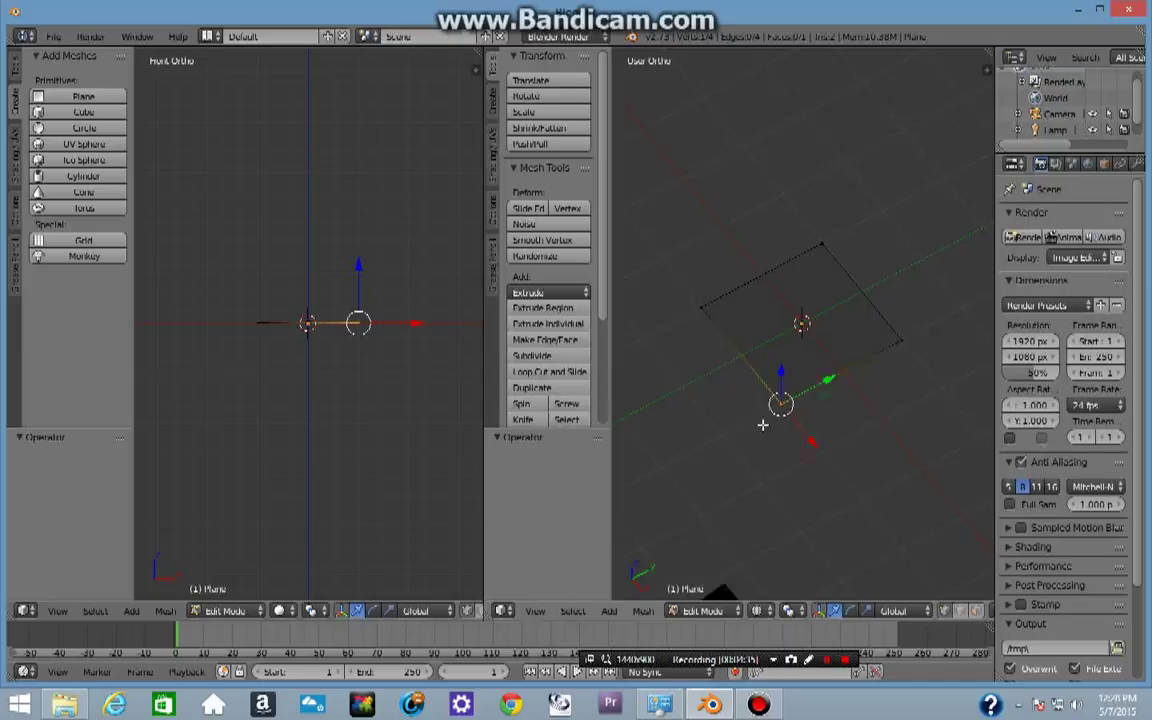
key(a)
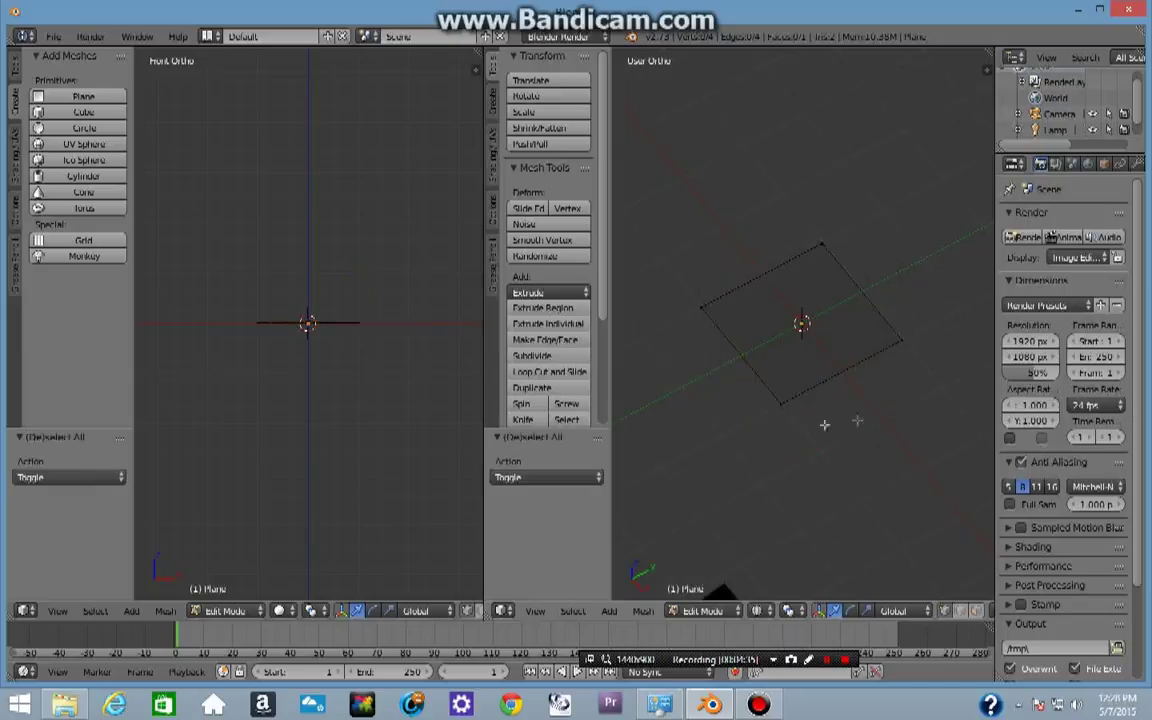
key(a)
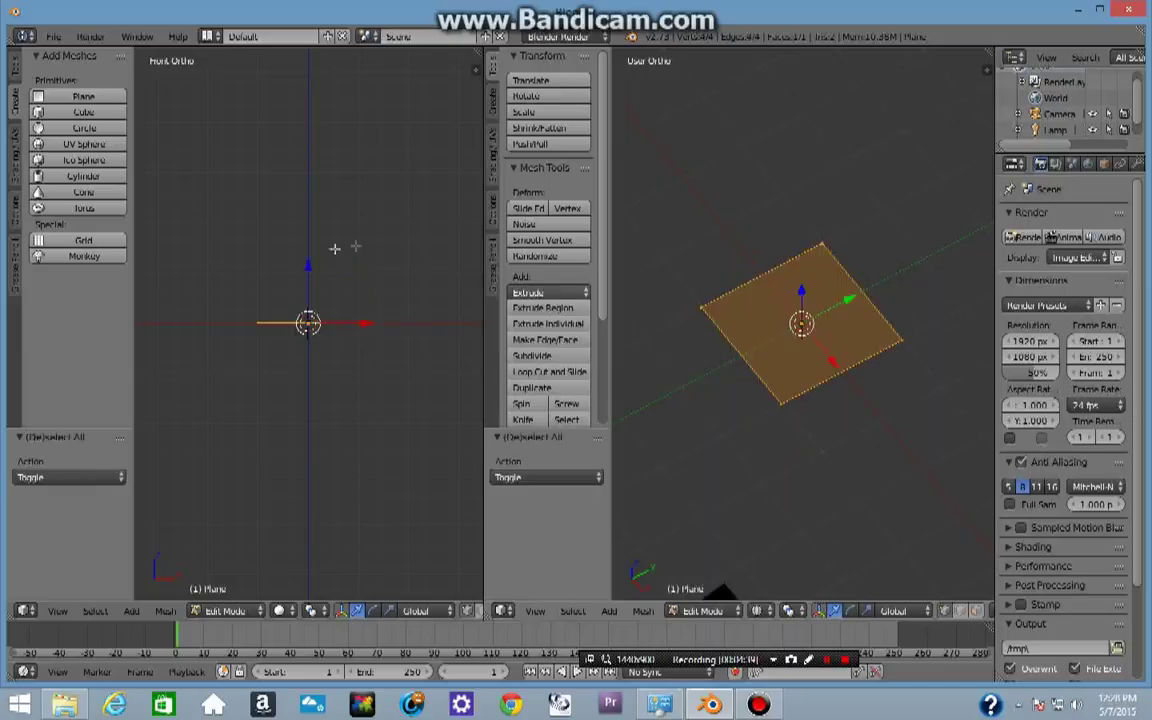
Step: Widen the front view and extrude the whole plane about 1.980 upward along the Z axis into a box
drag(483, 239, 545, 245)
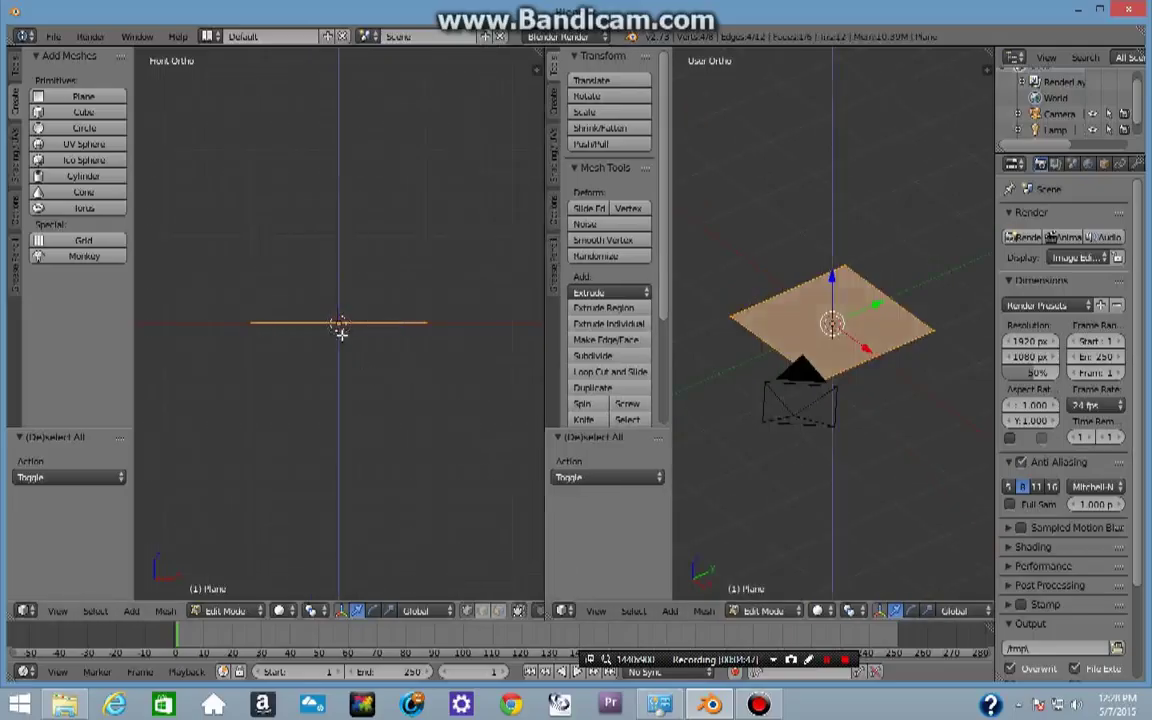
key(e)
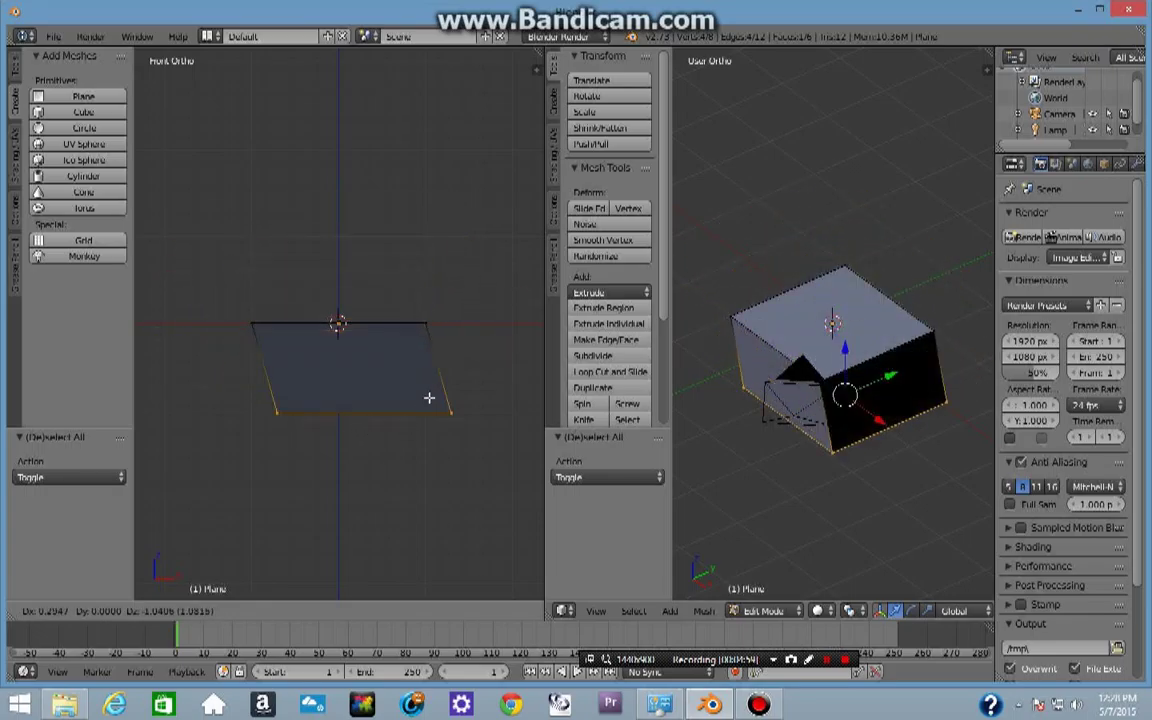
key(z)
key(z)
key(z)
key(z)
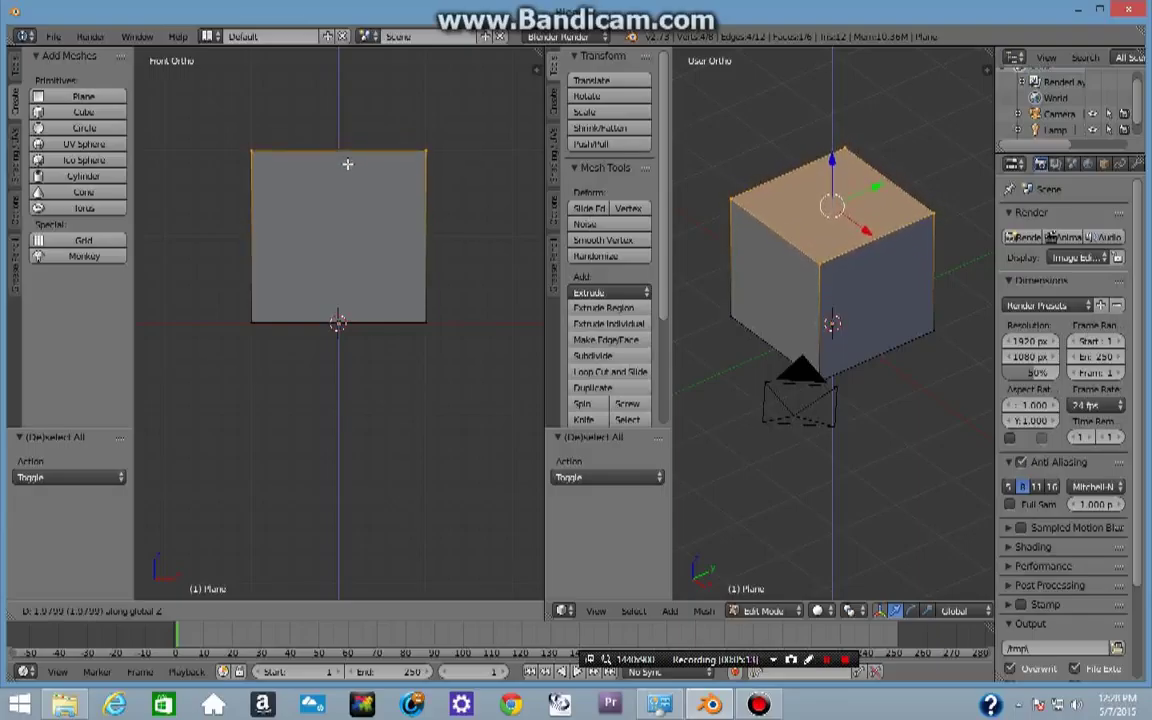
click(347, 163)
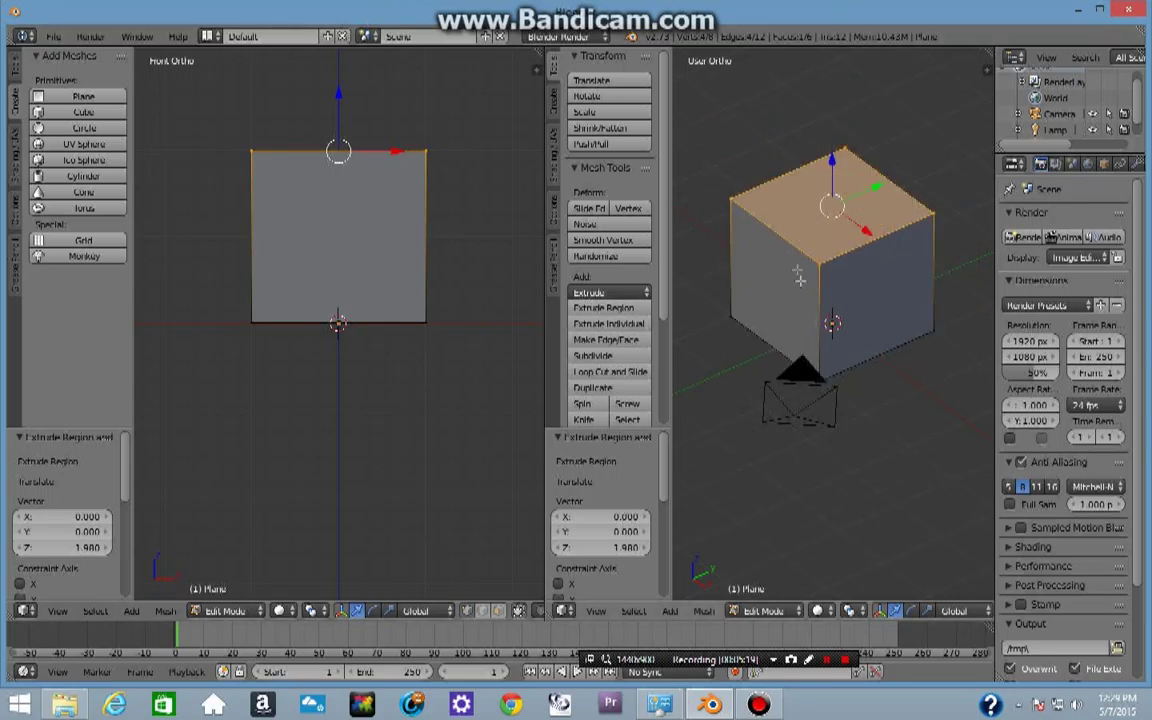
Step: Scale the box's top face down to about 0.036 to form a pyramid shape
shift+middle_drag(798, 273, 792, 378)
scroll(792, 369, up, 1)
shift+middle_drag(375, 237, 359, 283)
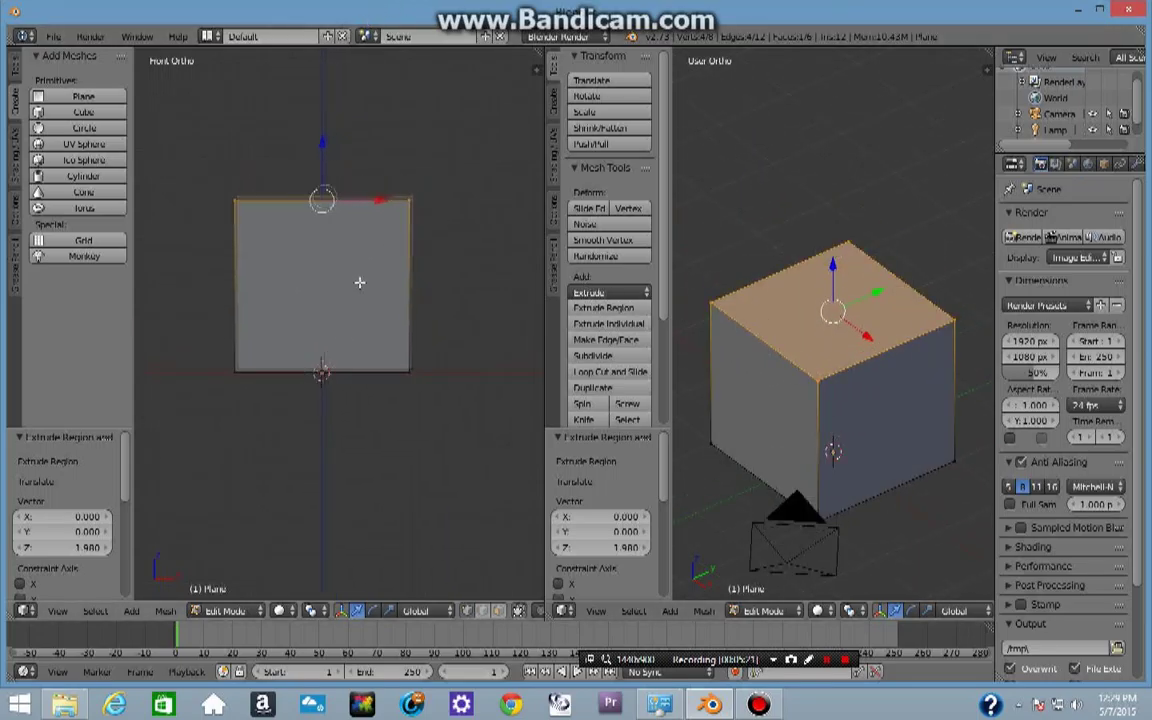
shift+middle_drag(342, 209, 347, 233)
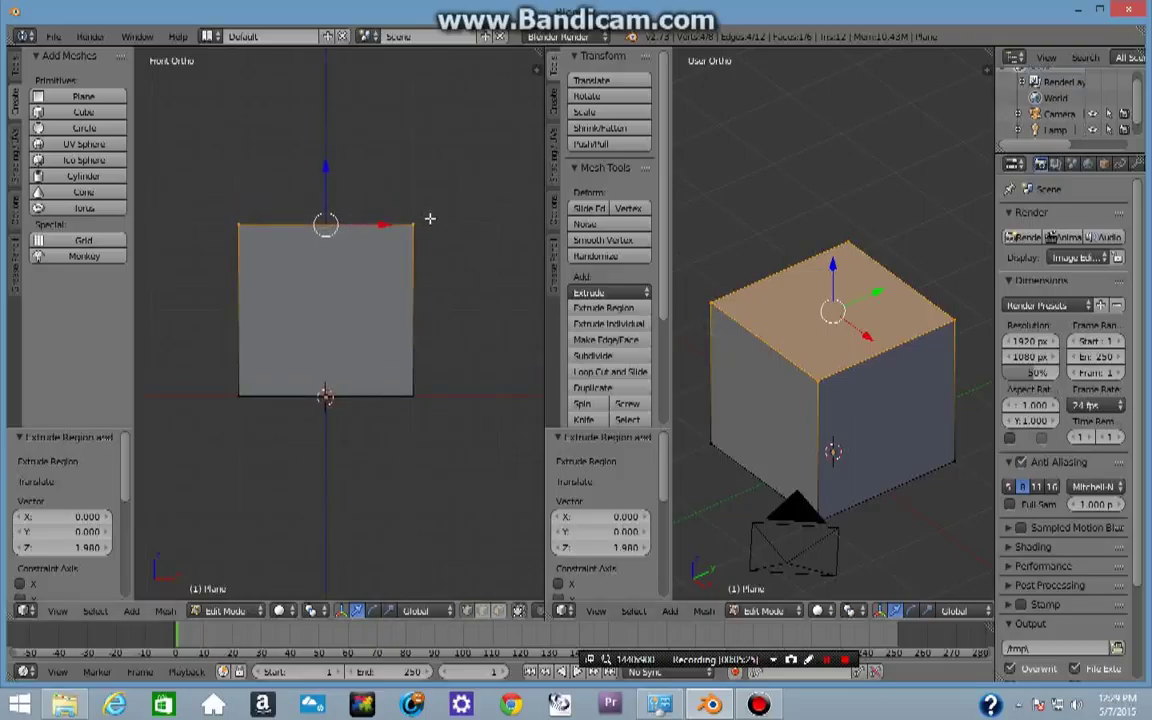
key(s)
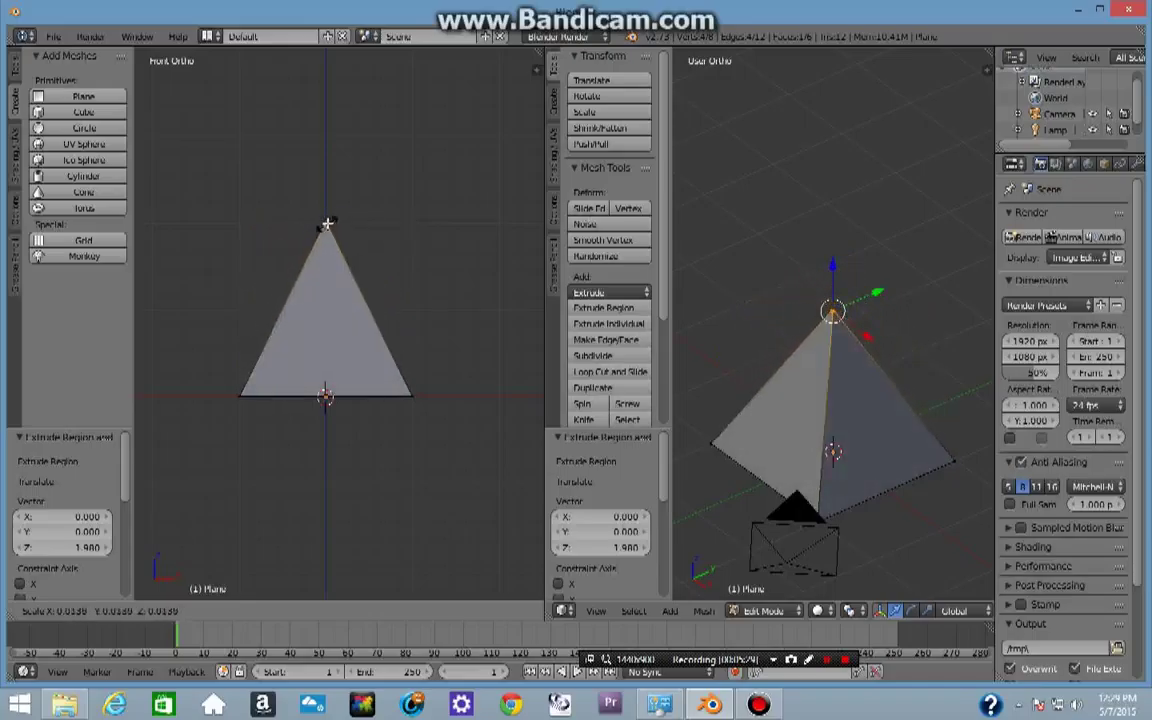
click(330, 224)
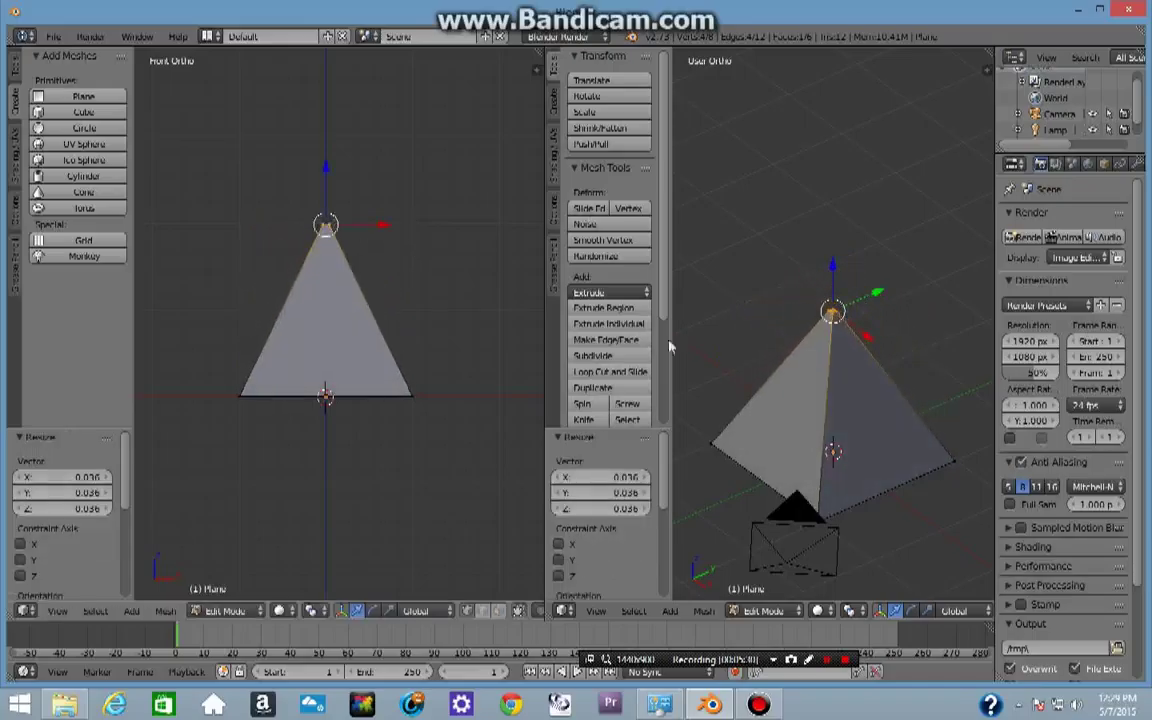
Step: Shrink the small top face further by a factor of about 0.206, and undo both scalings of that face
scroll(890, 399, up, 4)
scroll(844, 499, up, 6)
shift+middle_drag(844, 499, 733, 360)
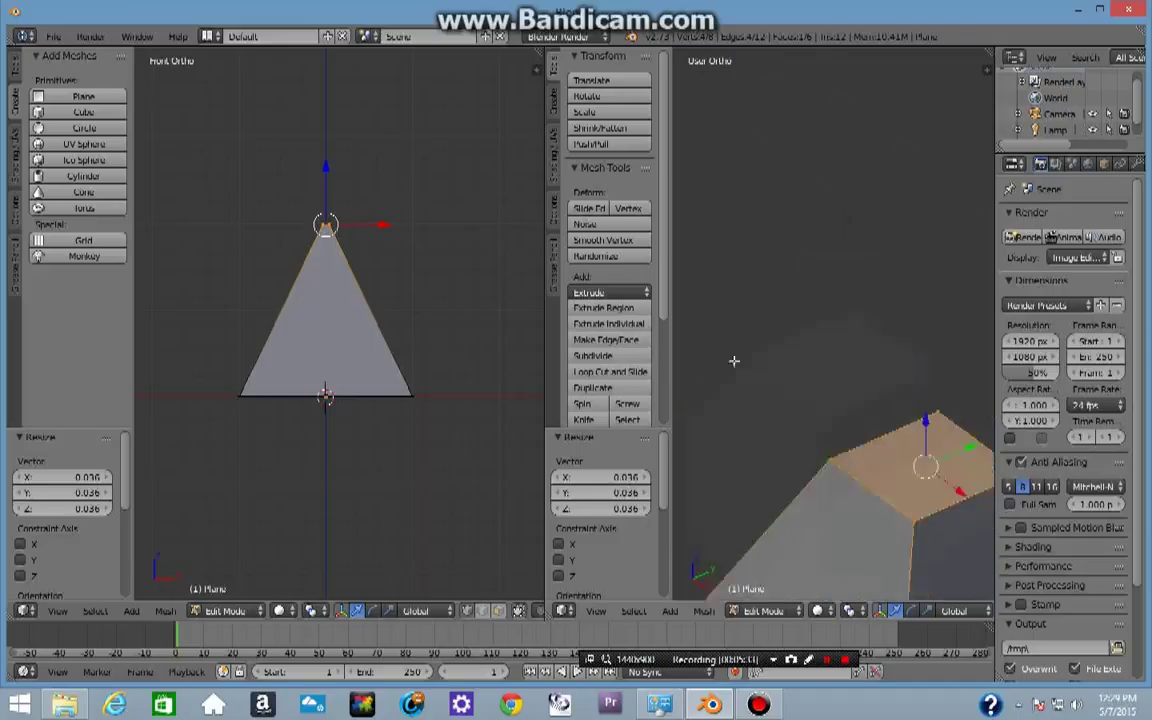
key(s)
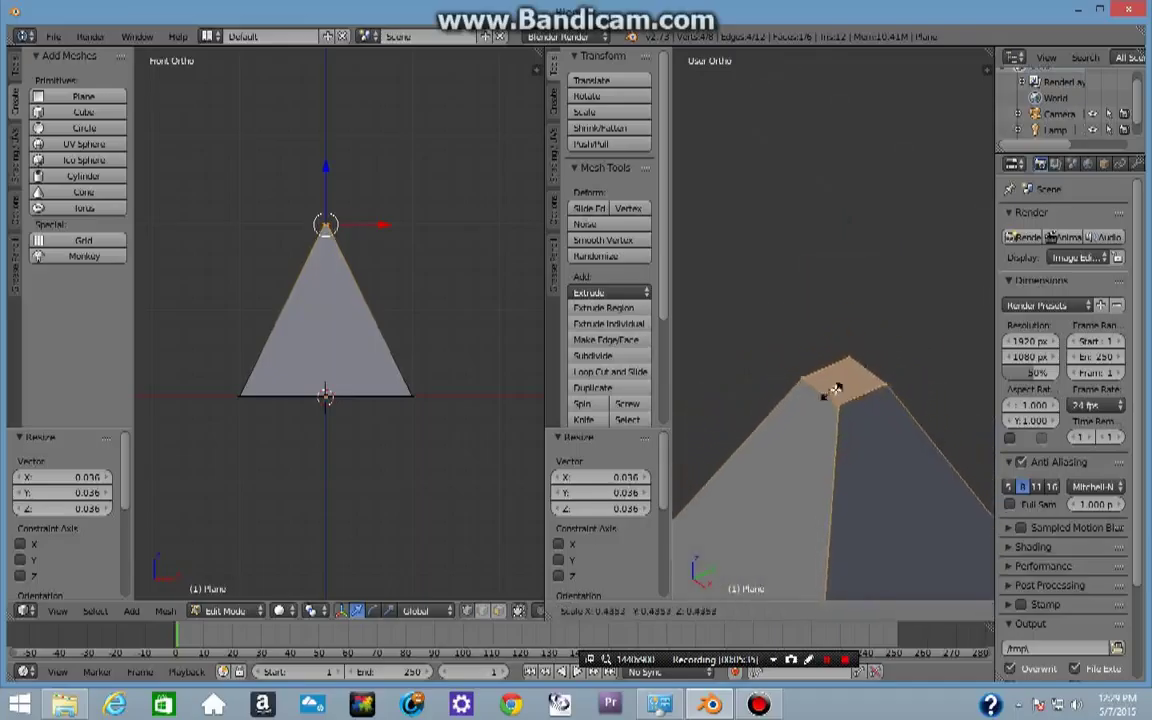
click(843, 478)
scroll(787, 335, up, 3)
scroll(795, 430, down, 3)
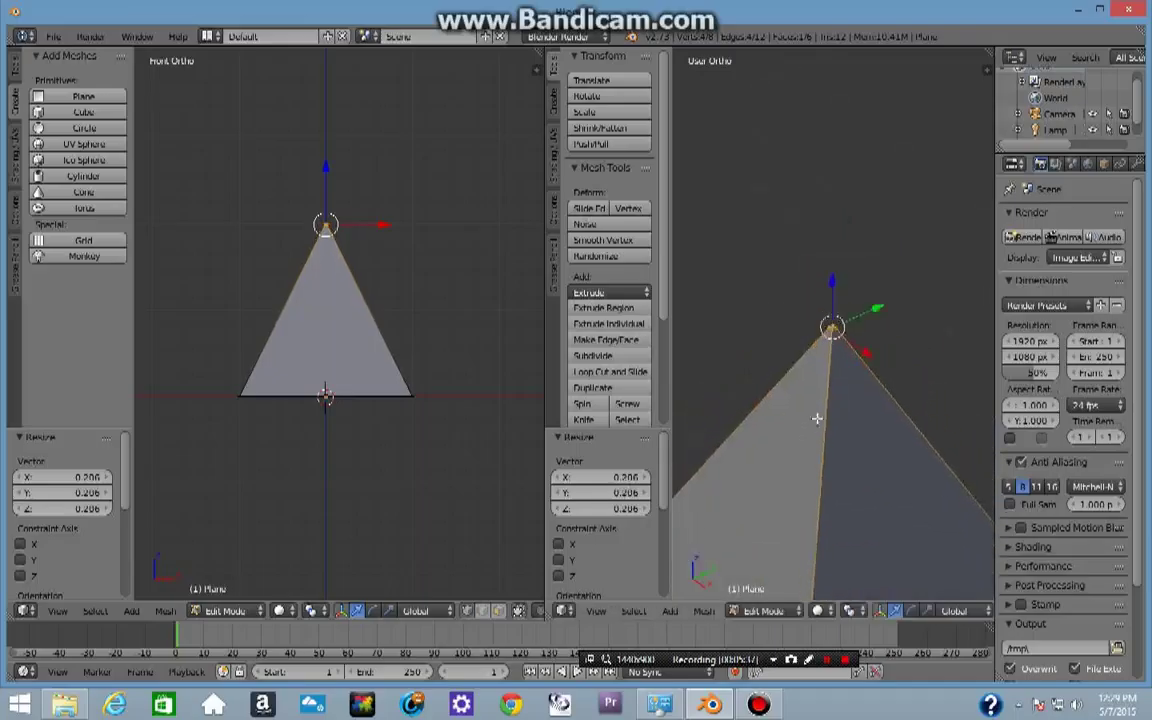
scroll(818, 440, down, 5)
key(ctrl+z)
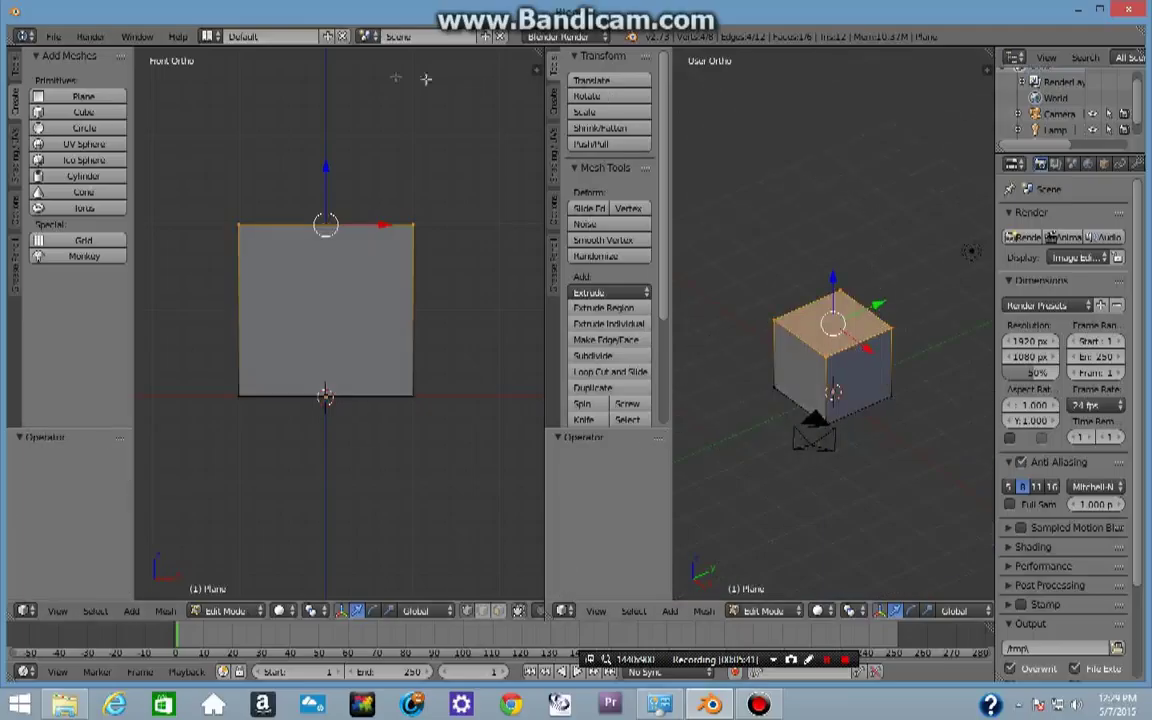
Step: Merge the top face's four vertices at their center to form the pyramid's apex, and inspect the tip up close
click(14, 66)
scroll(92, 243, down, 3)
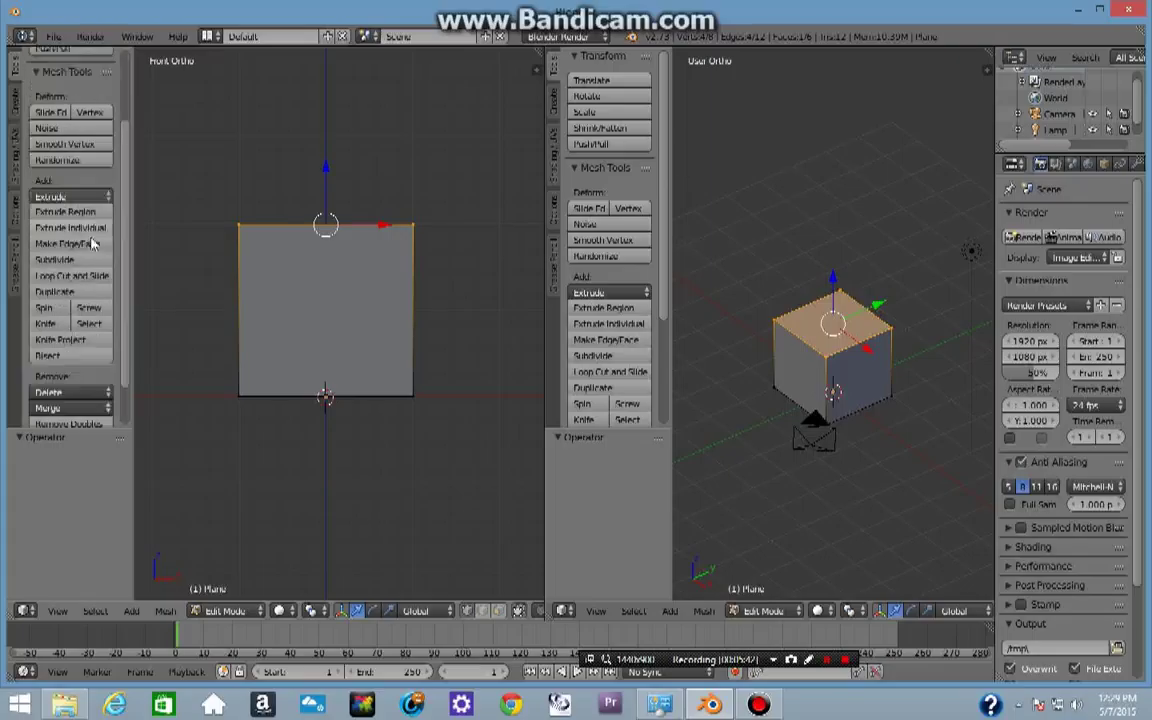
scroll(92, 243, down, 2)
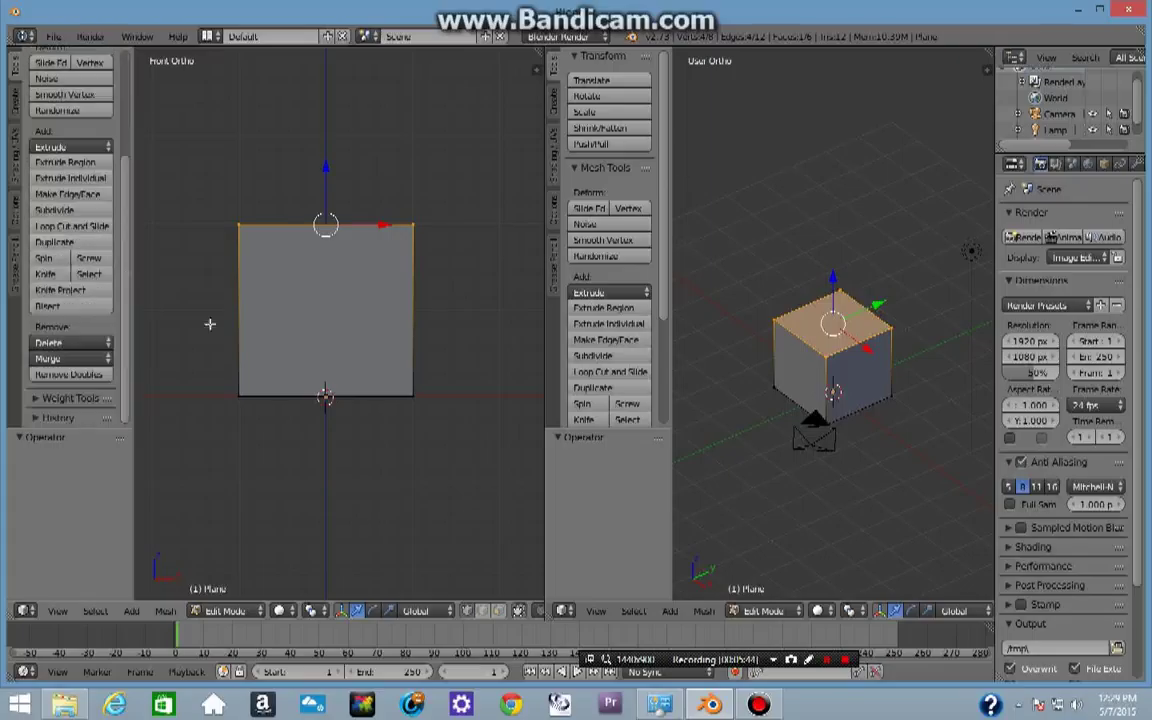
click(101, 360)
click(101, 379)
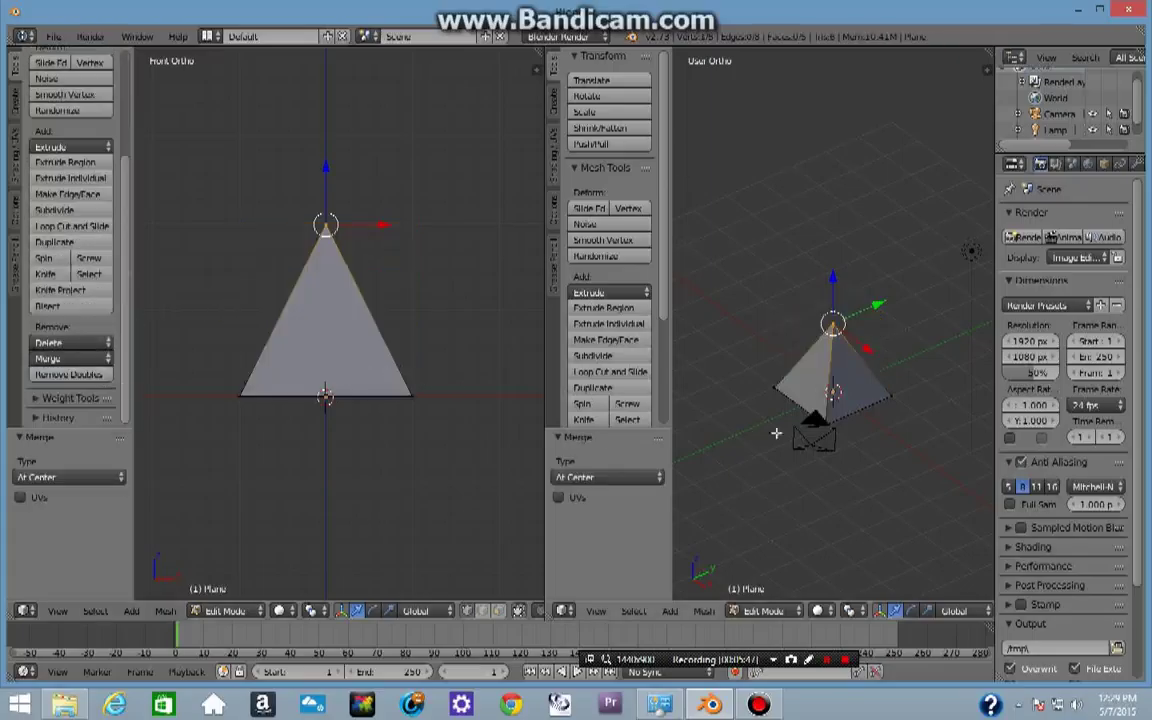
scroll(785, 434, up, 5)
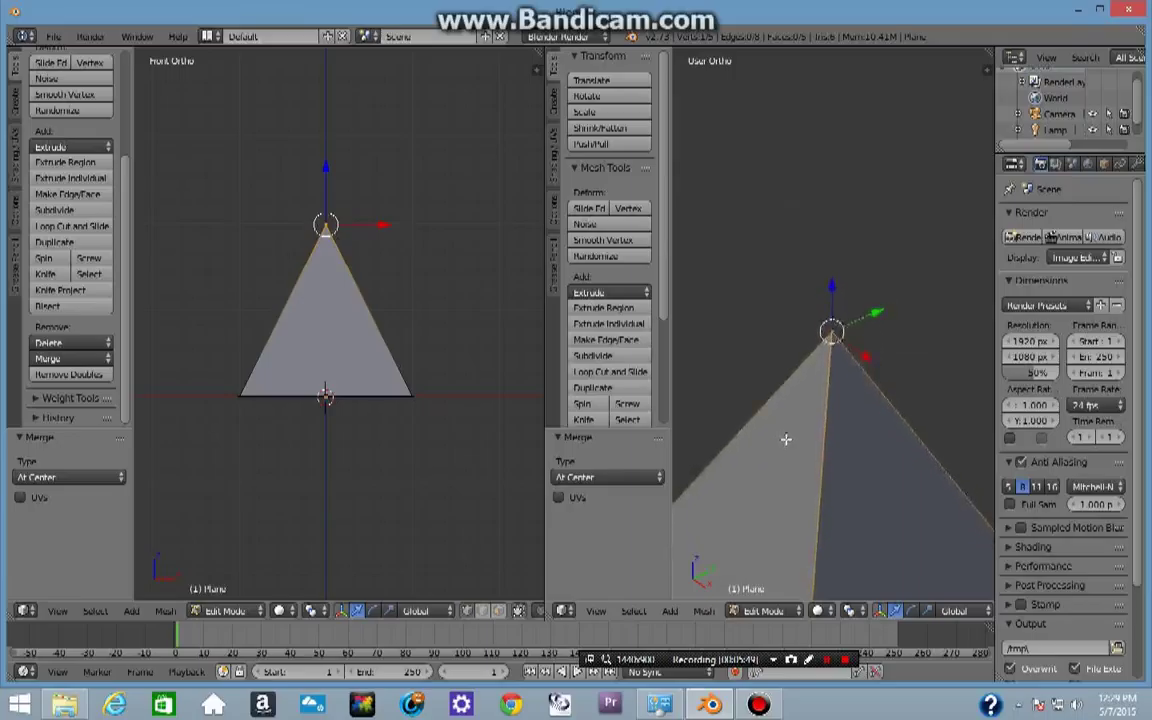
scroll(785, 436, down, 5)
Step: Lower the apex along the Z axis to about three quarters of the pyramid's height and return to Object Mode
shift+middle_drag(421, 386, 444, 401)
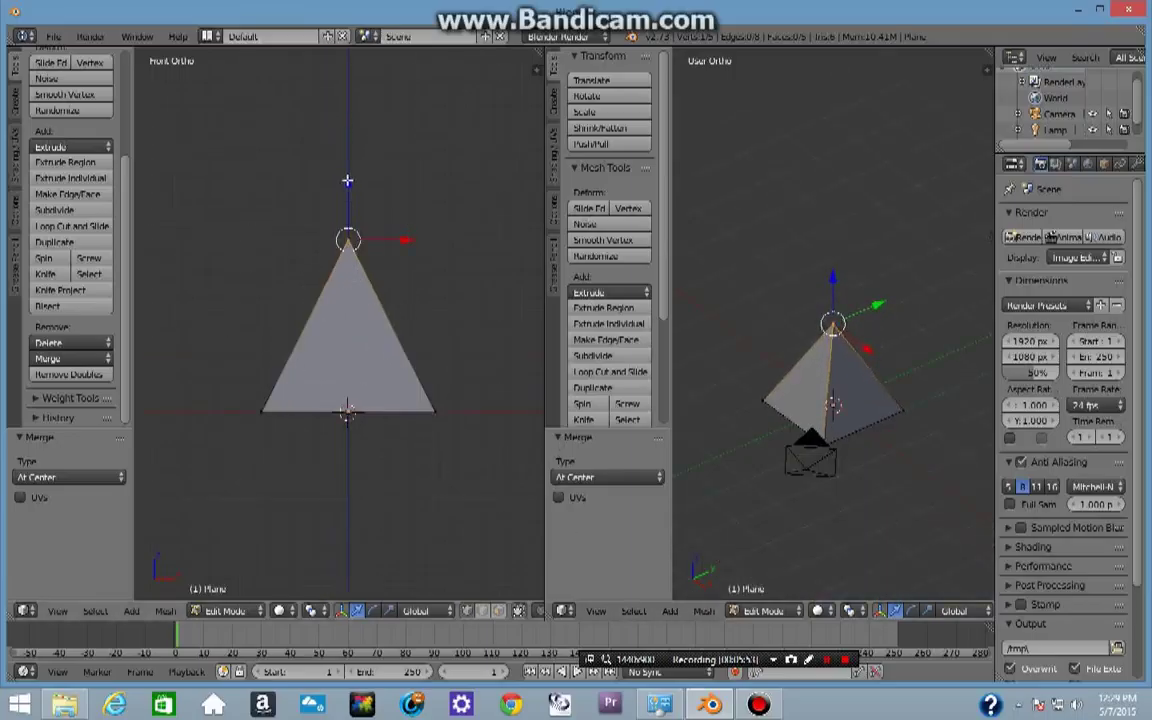
drag(348, 181, 353, 226)
shift+scroll(474, 269, down, 2)
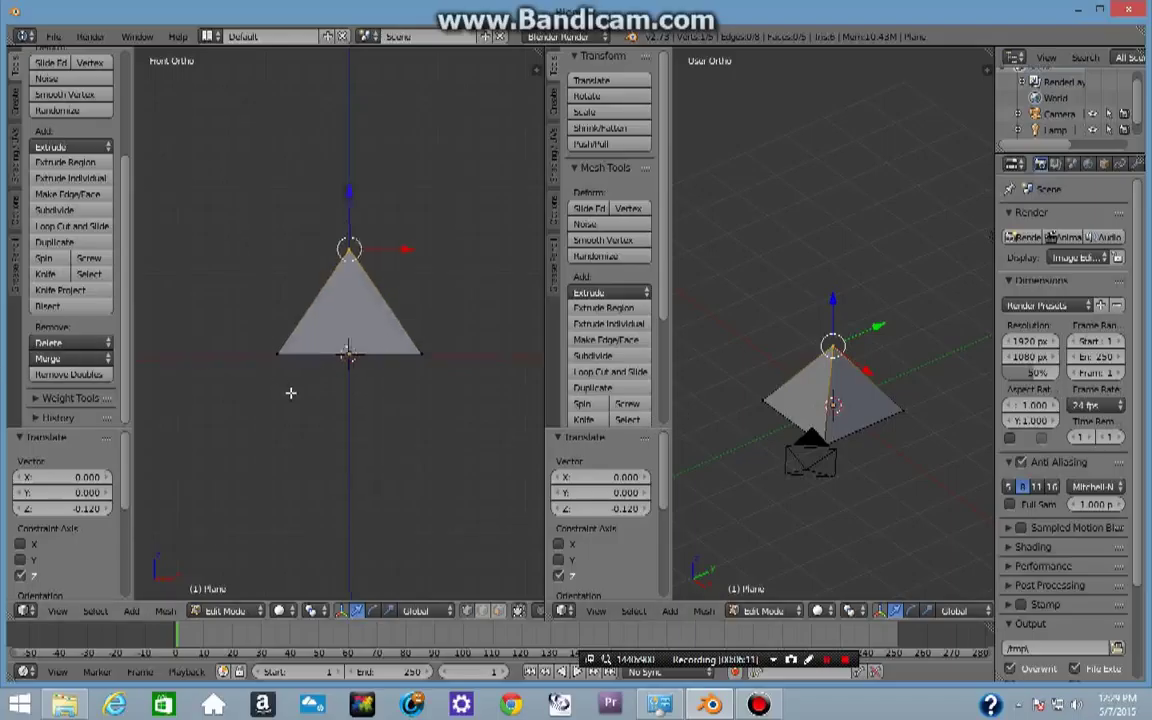
key(Tab)
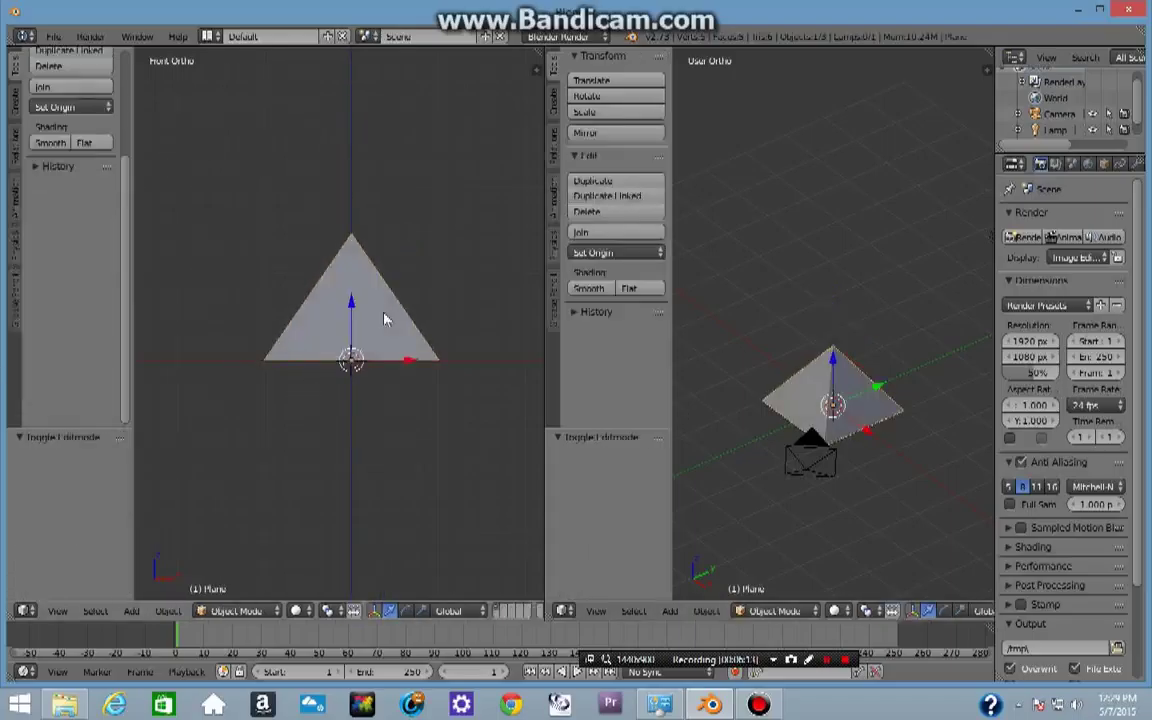
Step: Add a second mesh plane with radius 1.000 at the origin
scroll(380, 330, down, 4)
scroll(375, 342, up, 2)
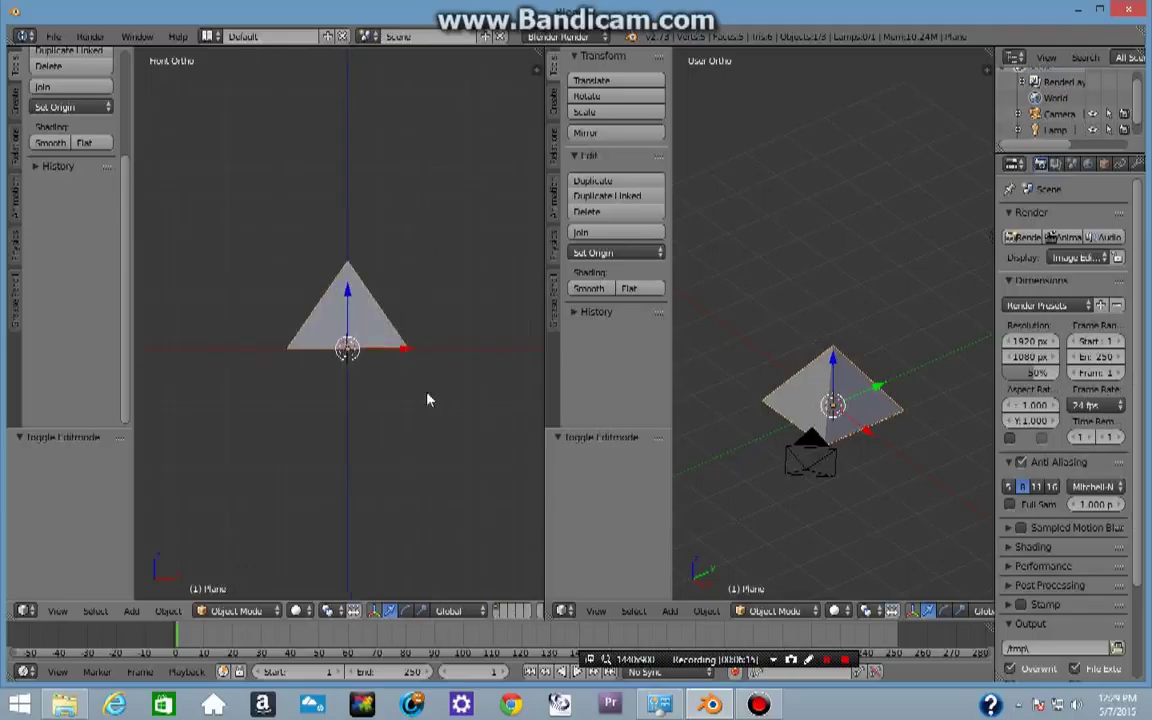
key(shift+a)
mouse_move(427, 396)
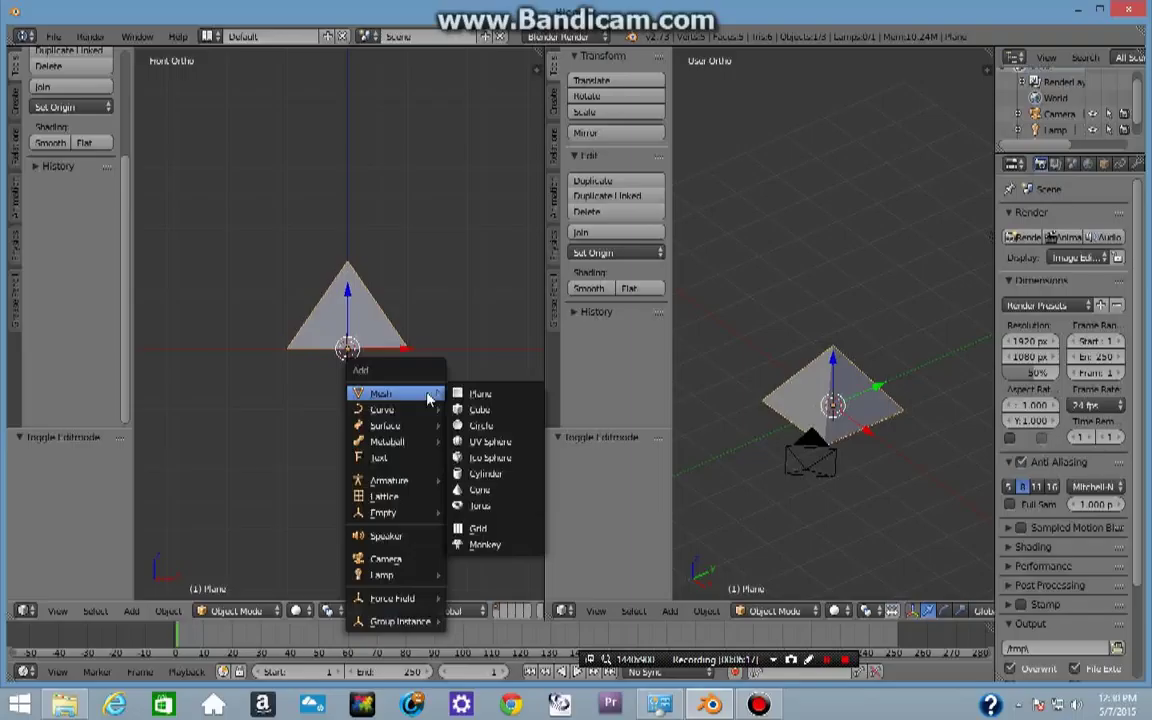
click(468, 395)
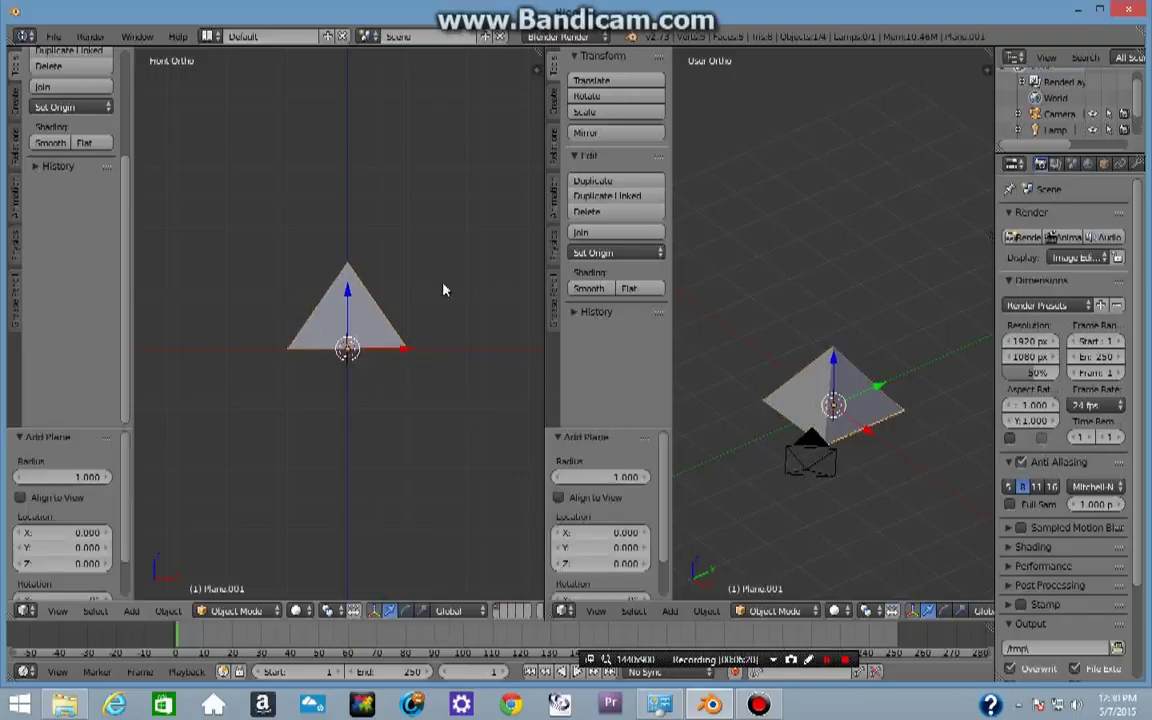
Step: Scale the second plane up by a factor of about 8.236 in top view to form a large ground plane
key(KP_7)
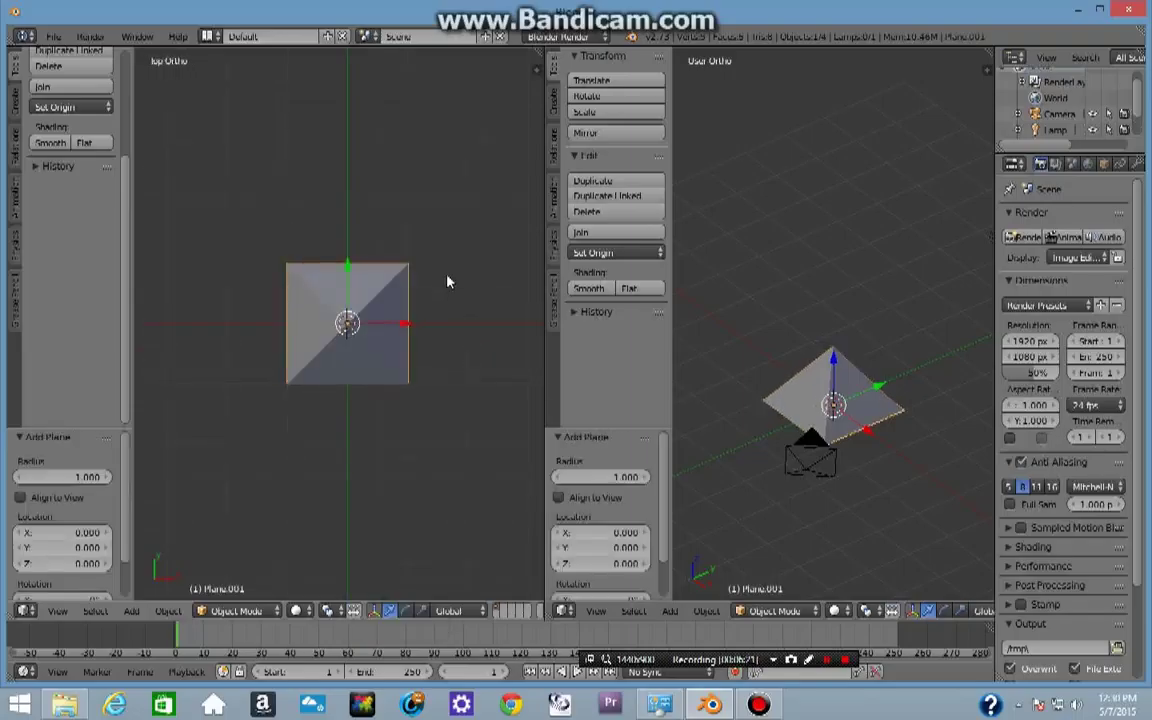
scroll(289, 320, down, 5)
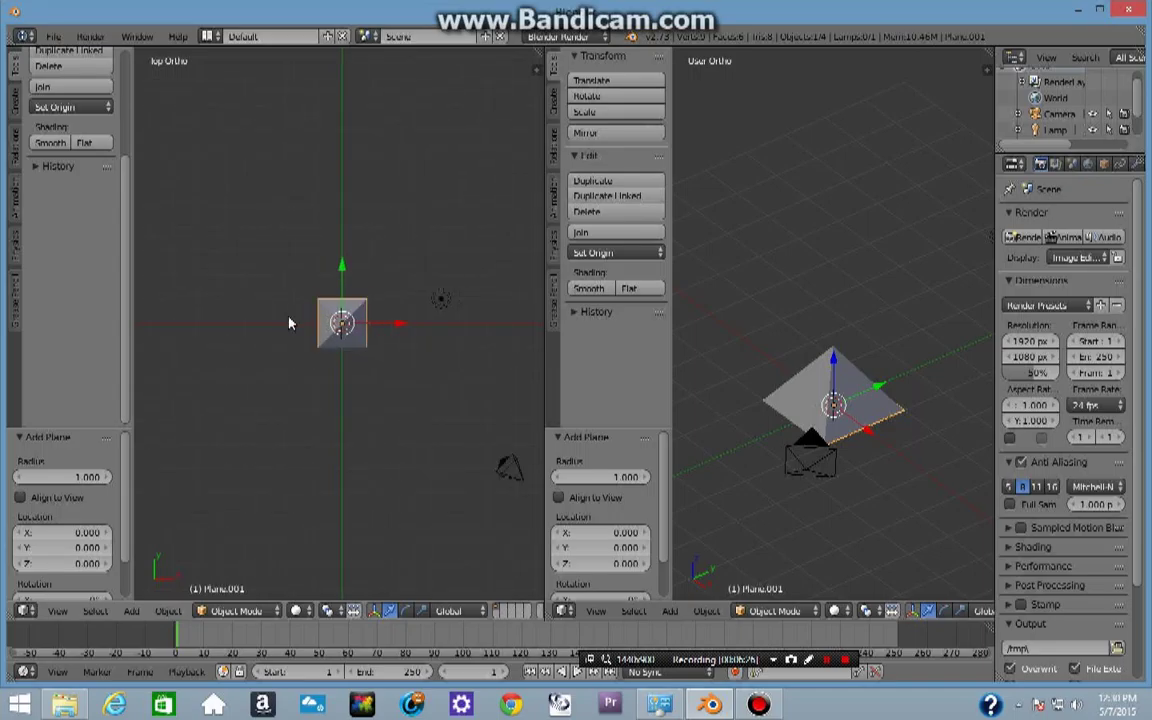
key(s)
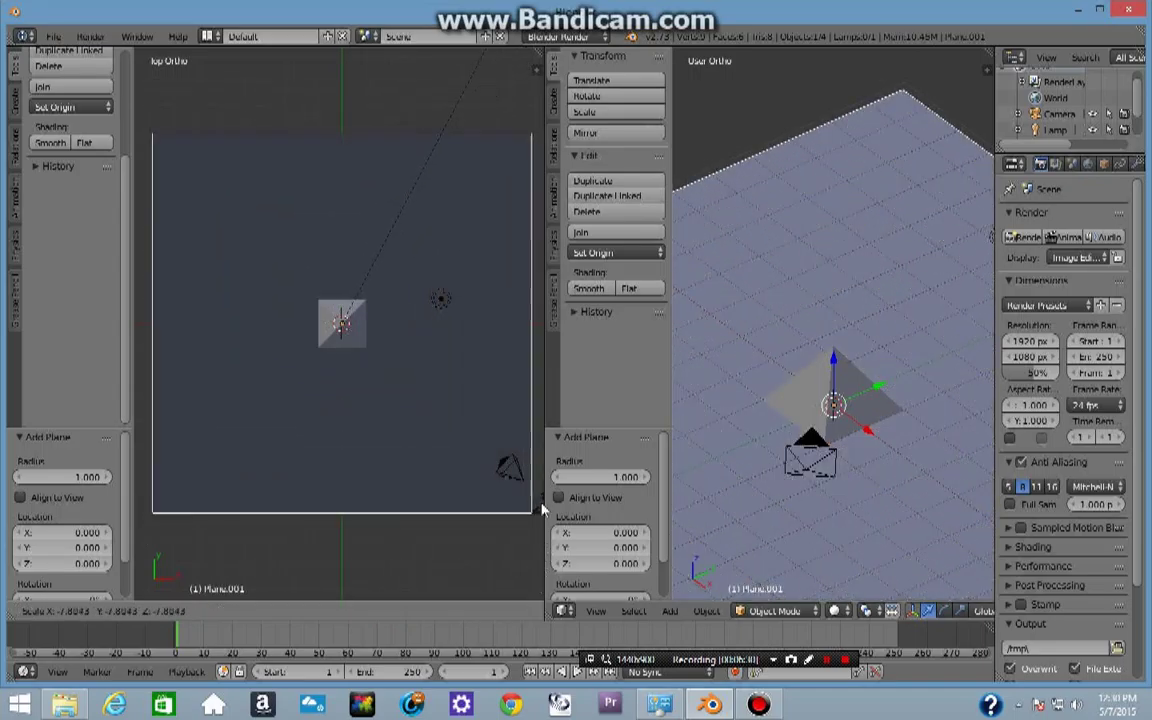
click(157, 495)
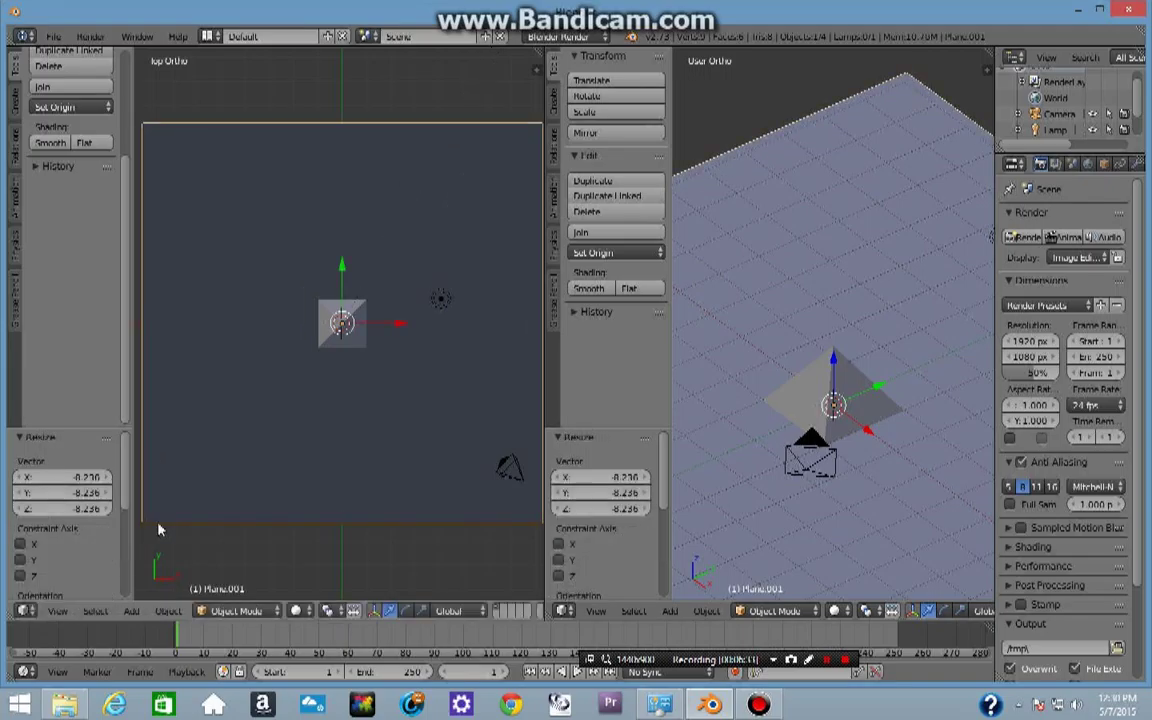
Step: Hide the tool shelf in the user-view viewport and orbit to see the pyramid standing on the ground plane
middle_drag(833, 409, 770, 333)
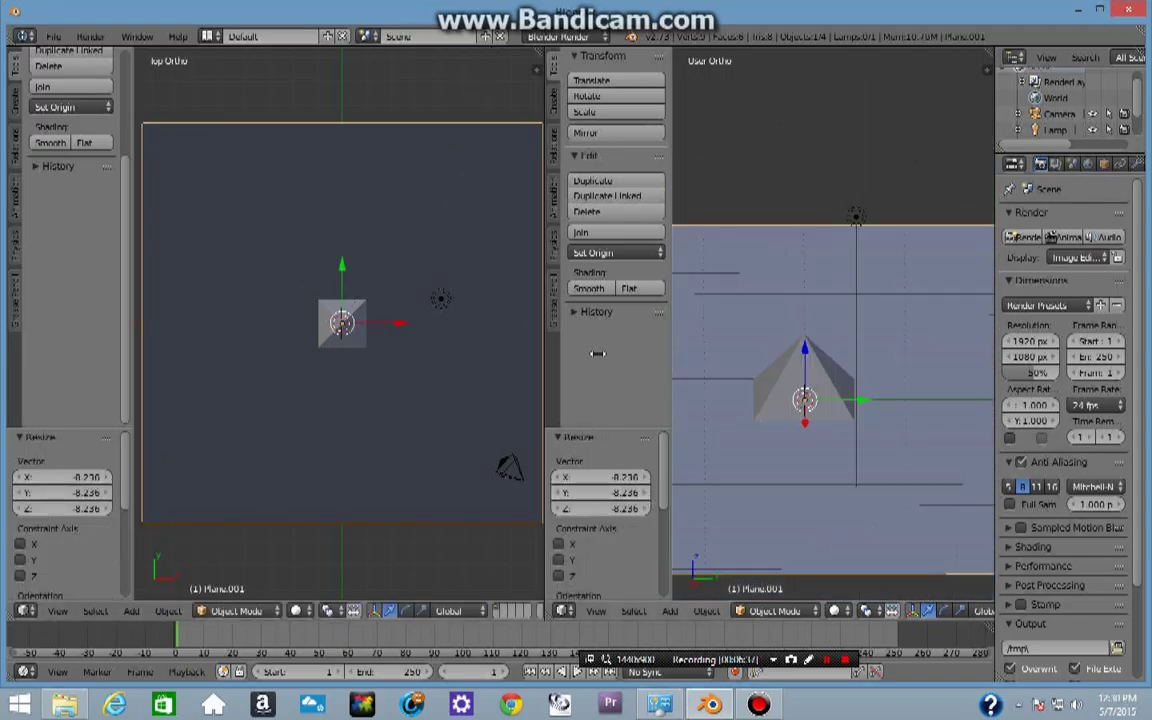
key(t)
middle_drag(660, 417, 818, 378)
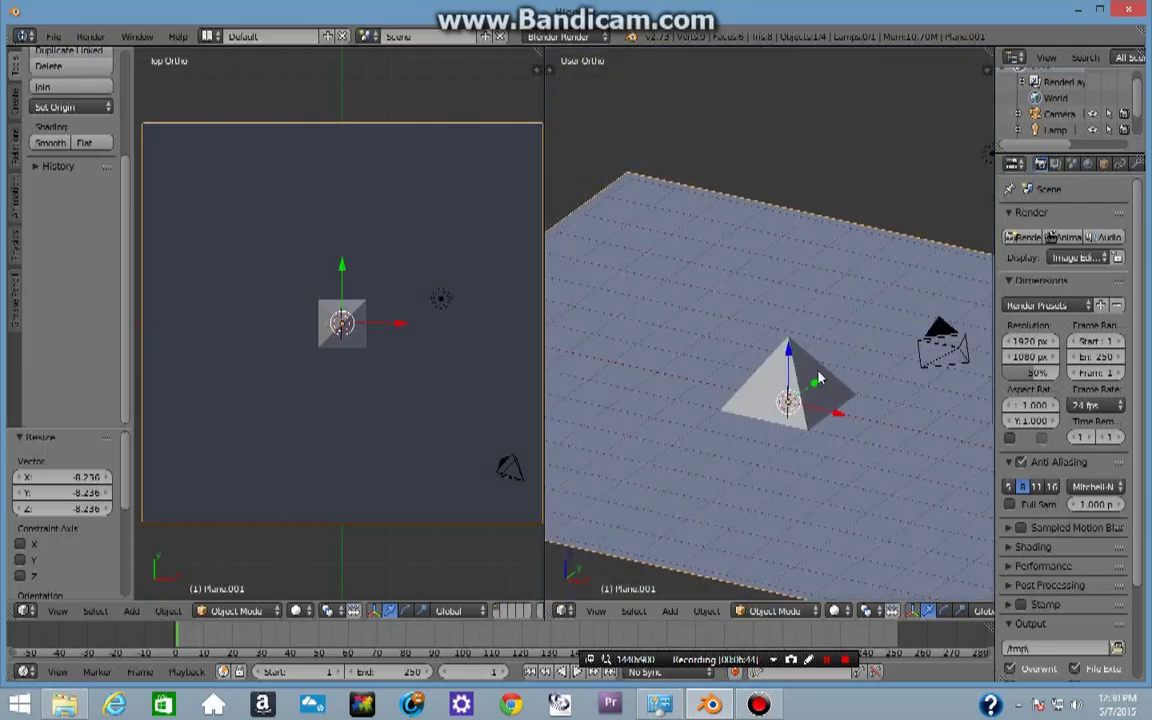
Step: Inspect the pyramid and the ground plane in both viewports, close up and from farther away
scroll(660, 370, up, 4)
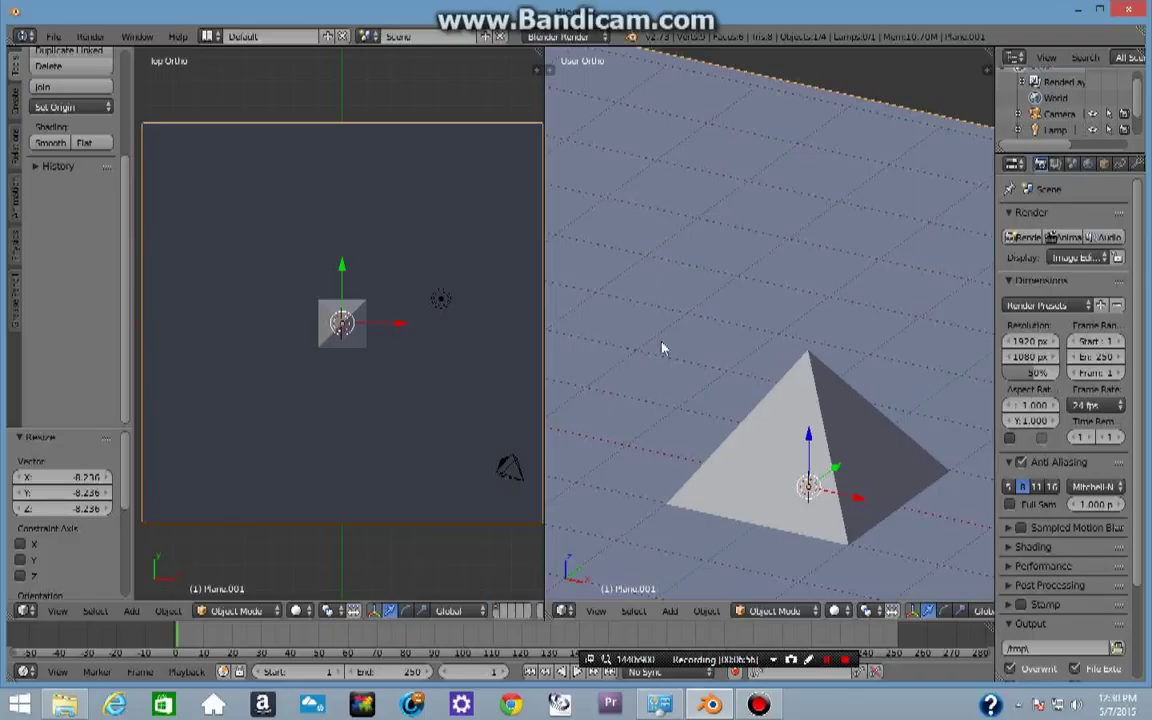
scroll(595, 384, up, 4)
scroll(334, 366, up, 6)
scroll(694, 420, down, 4)
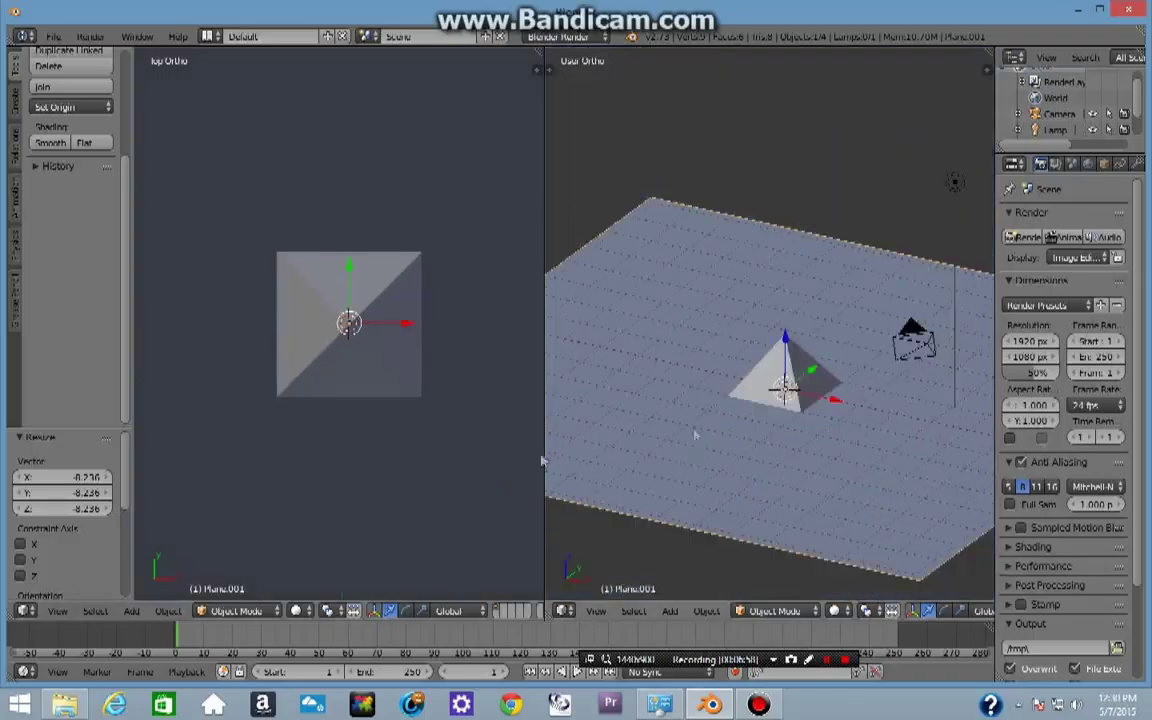
scroll(661, 478, up, 4)
scroll(429, 483, down, 2)
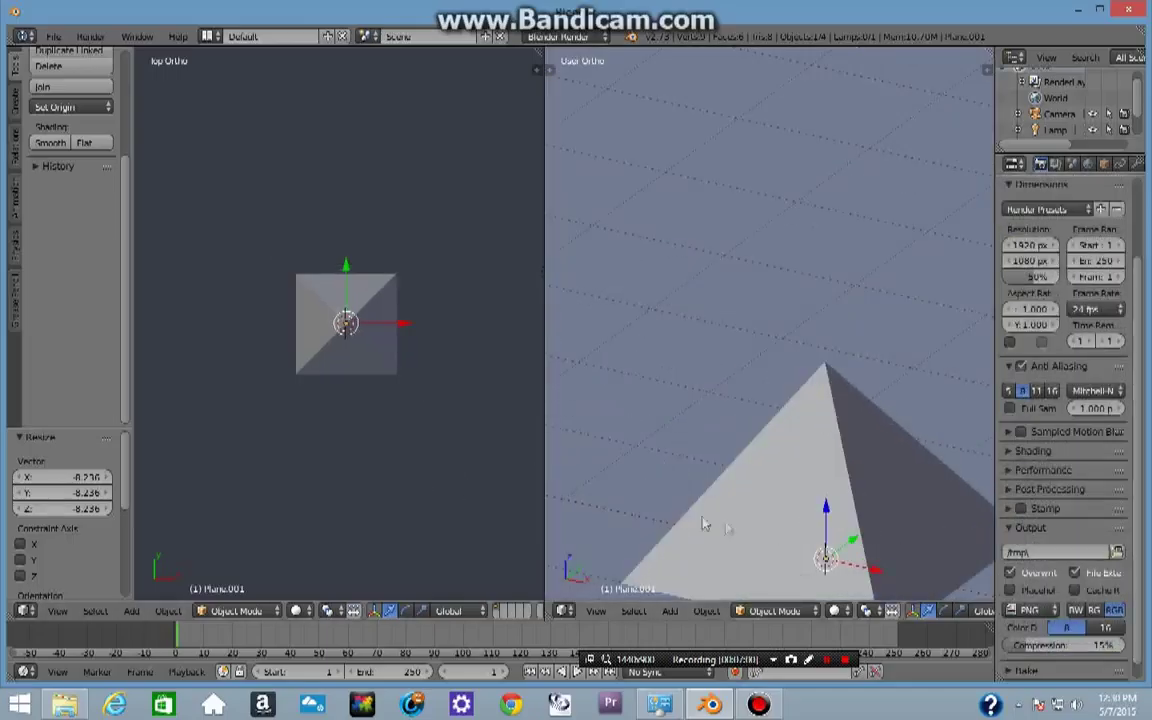
scroll(750, 520, down, 5)
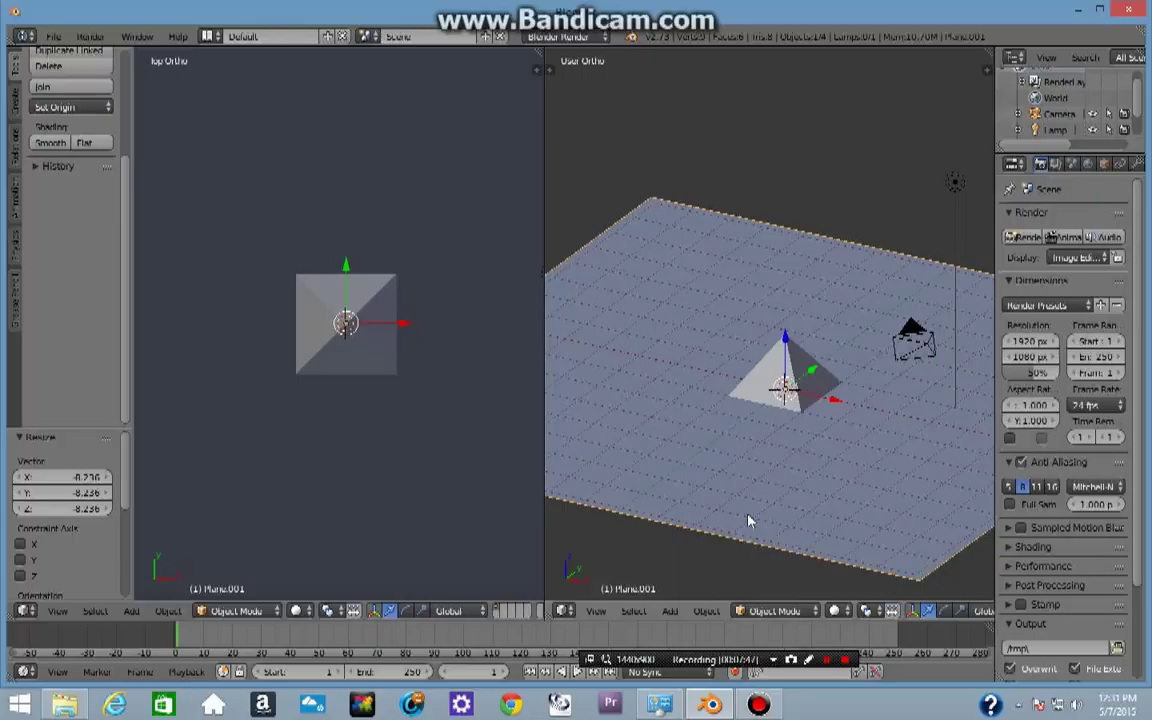
scroll(388, 494, down, 2)
scroll(388, 494, down, 2)
scroll(706, 450, down, 2)
scroll(706, 450, up, 4)
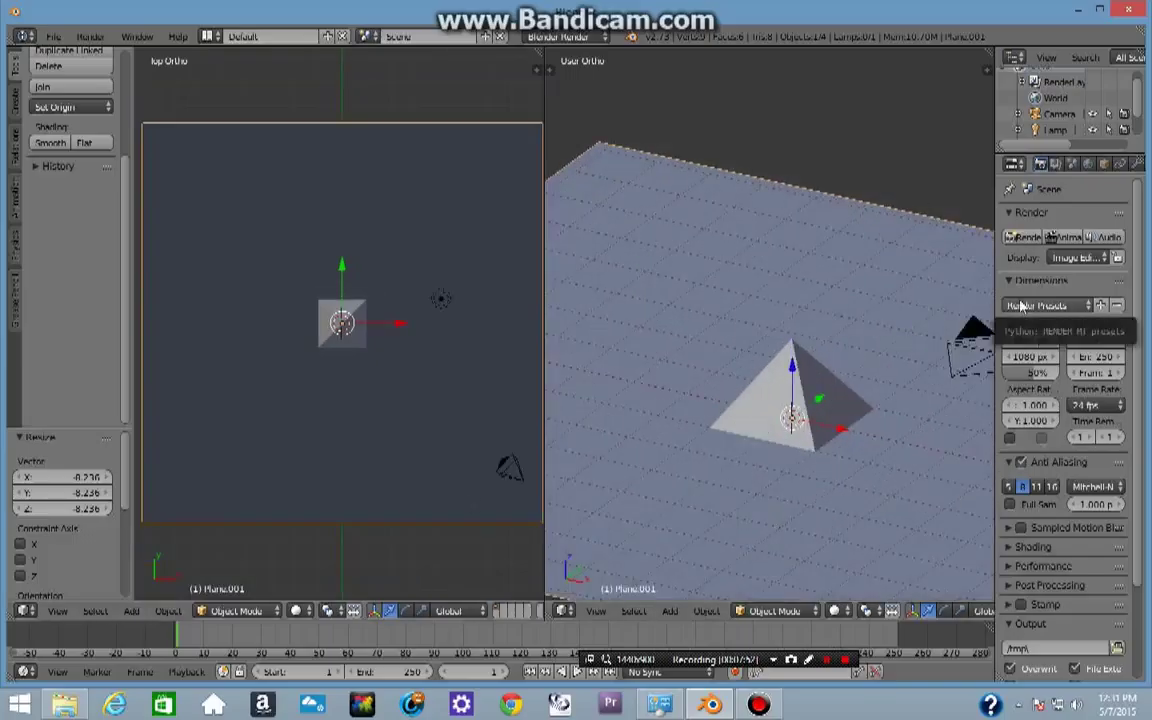
scroll(735, 359, down, 1)
scroll(735, 359, up, 1)
Step: Enlarge the user-view viewport by reducing the top view to a narrow strip, framing the whole ground plane
drag(545, 262, 57, 242)
scroll(511, 473, down, 4)
scroll(538, 479, up, 1)
shift+middle_drag(562, 489, 495, 403)
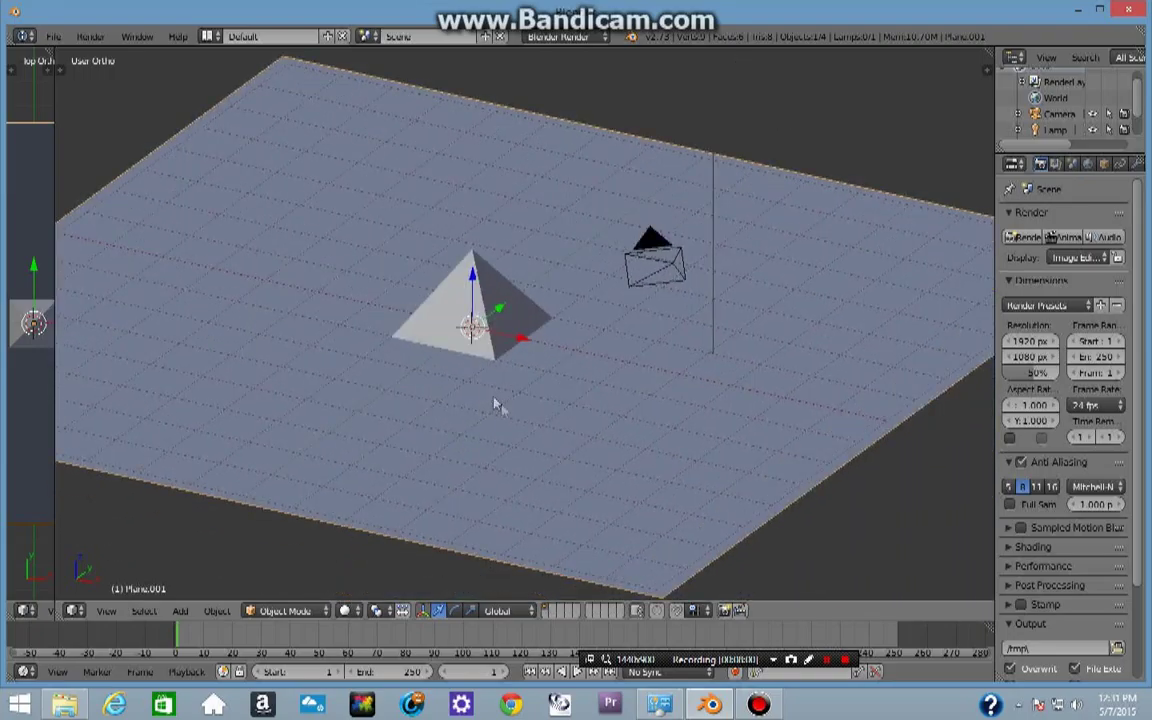
Step: Select the pyramid and widen the properties editor so its settings are fully readable
right_click(850, 360)
middle_drag(957, 370, 570, 305)
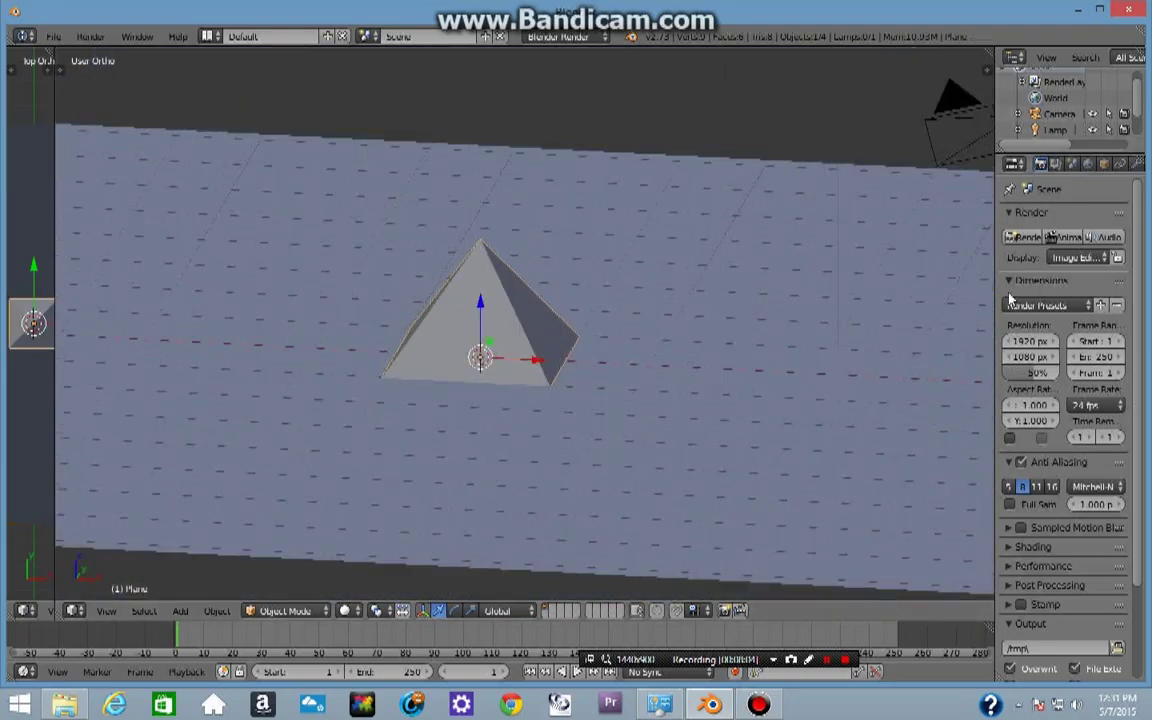
drag(995, 300, 789, 300)
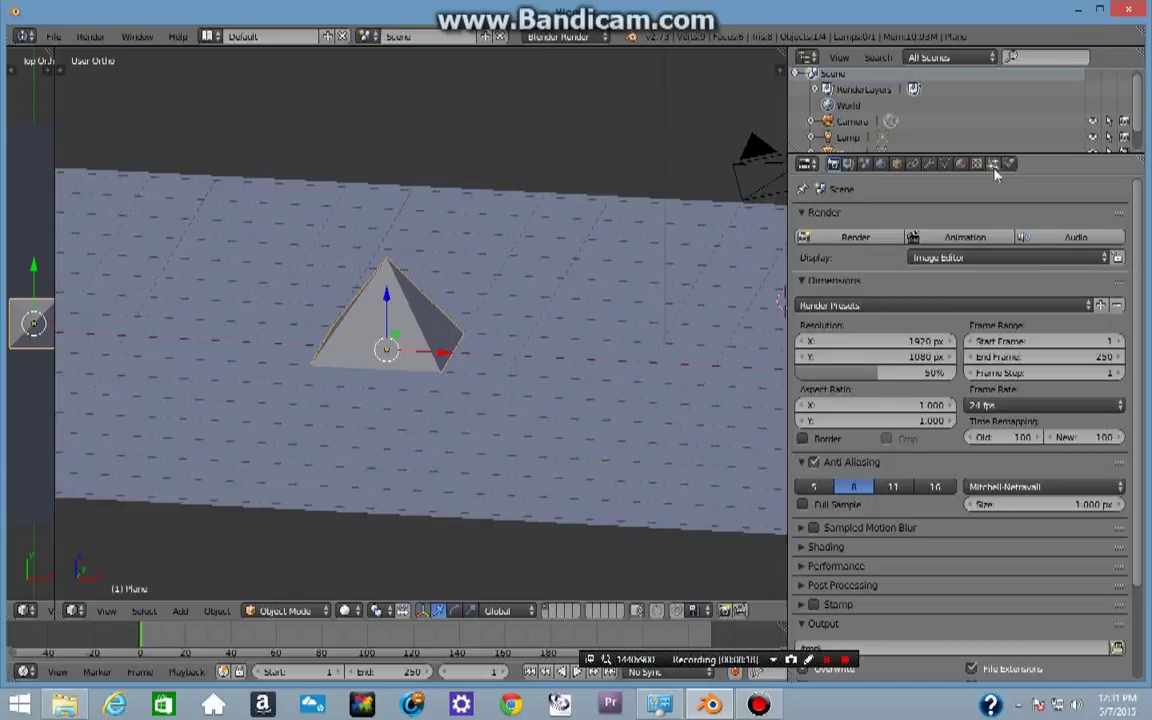
Step: Give the pyramid a new material with a saturated blue diffuse color
click(962, 164)
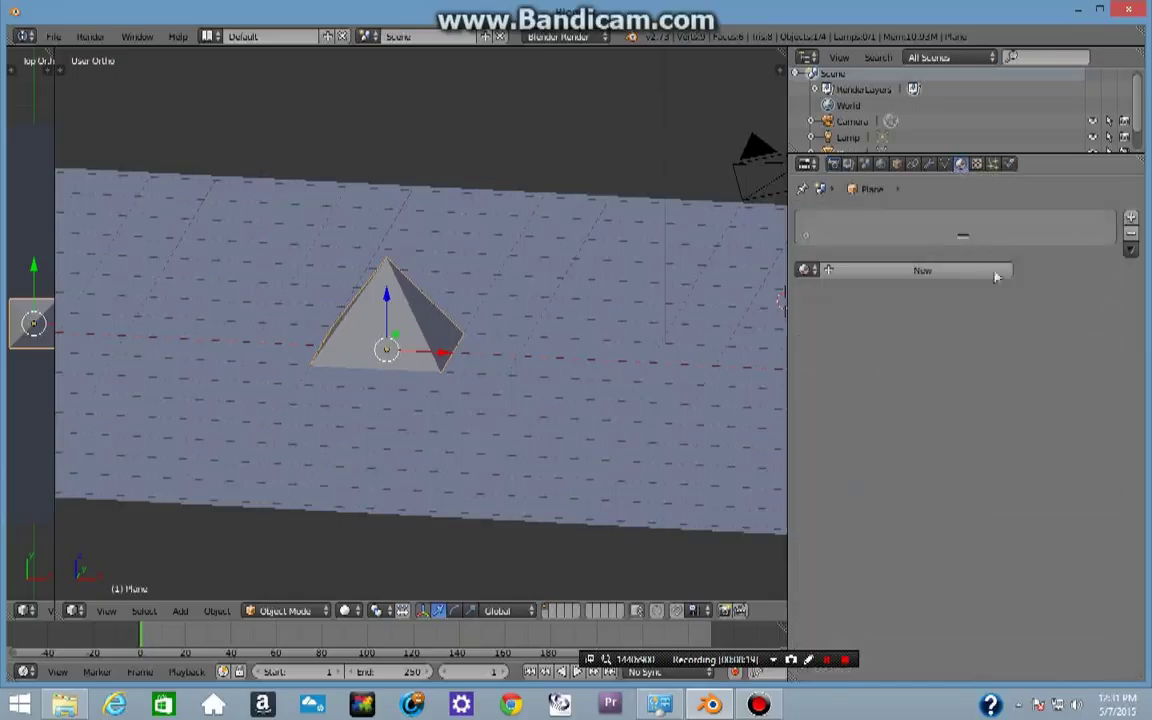
click(826, 272)
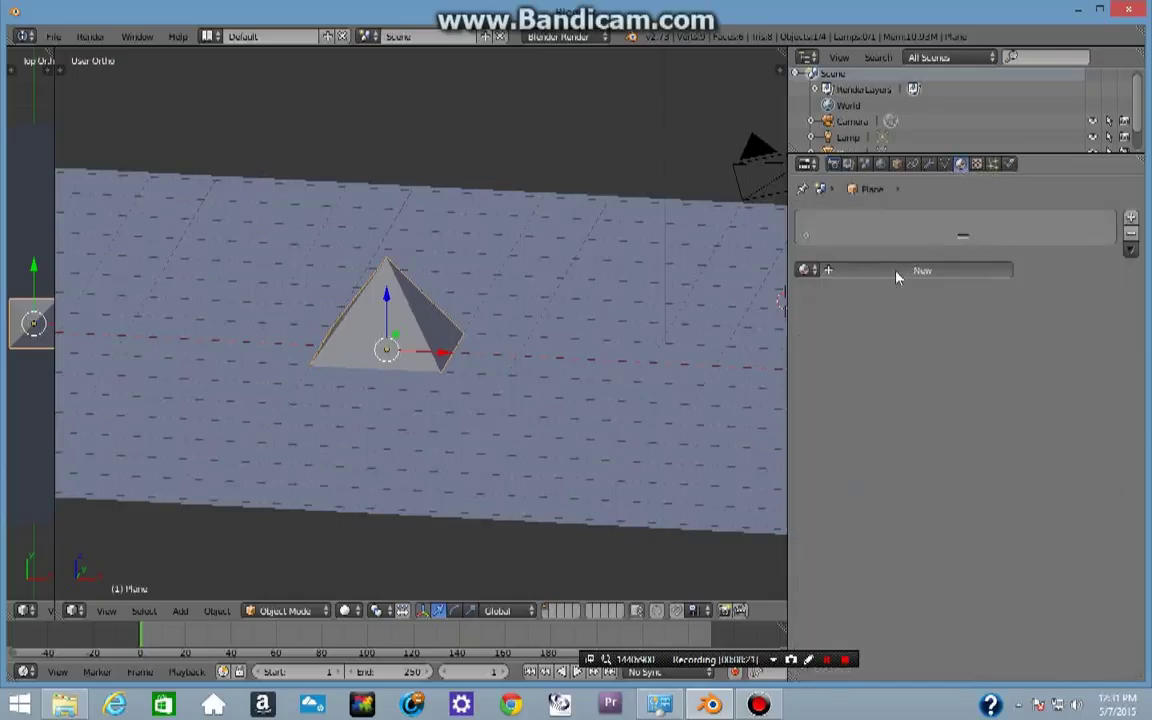
middle_drag(450, 300, 332, 256)
scroll(330, 256, up, 2)
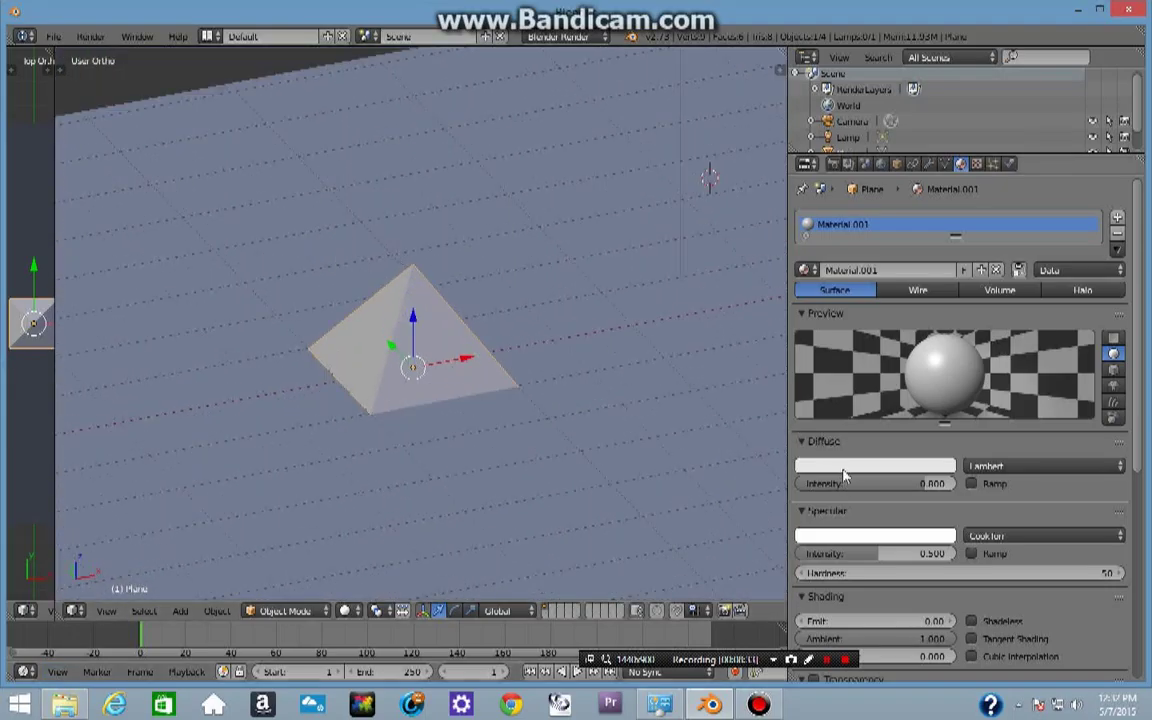
click(814, 467)
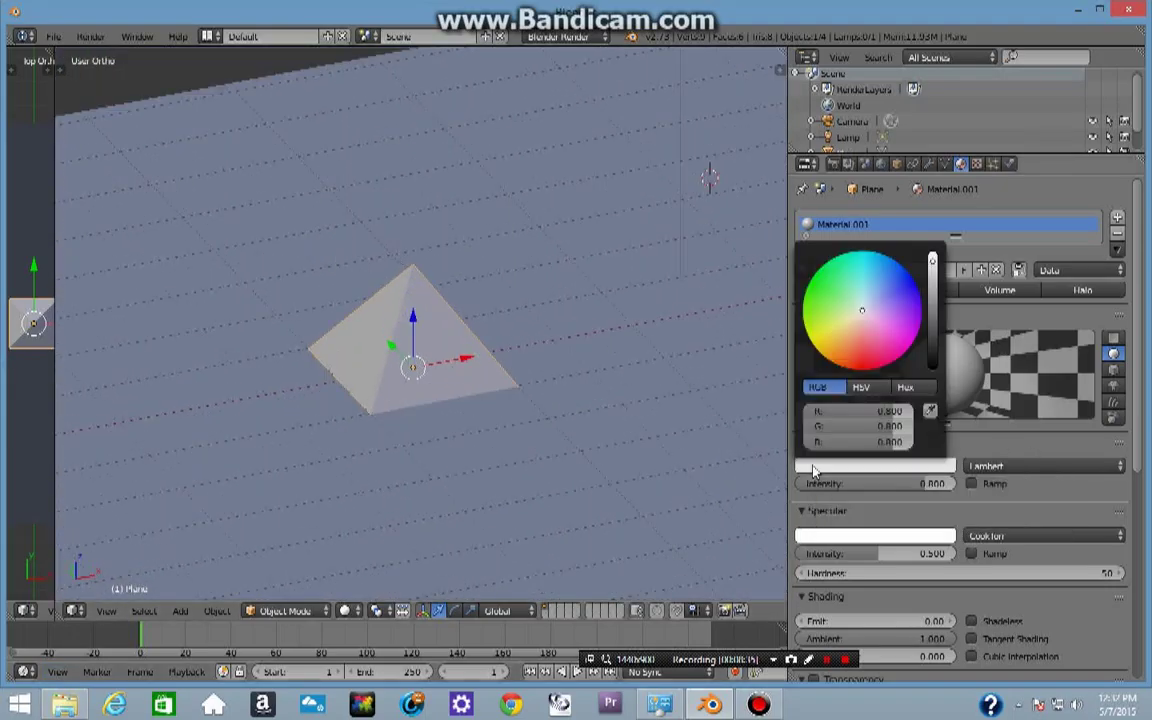
mouse_move(865, 317)
mouse_down()
mouse_move(869, 291)
mouse_move(879, 301)
mouse_move(918, 290)
mouse_up()
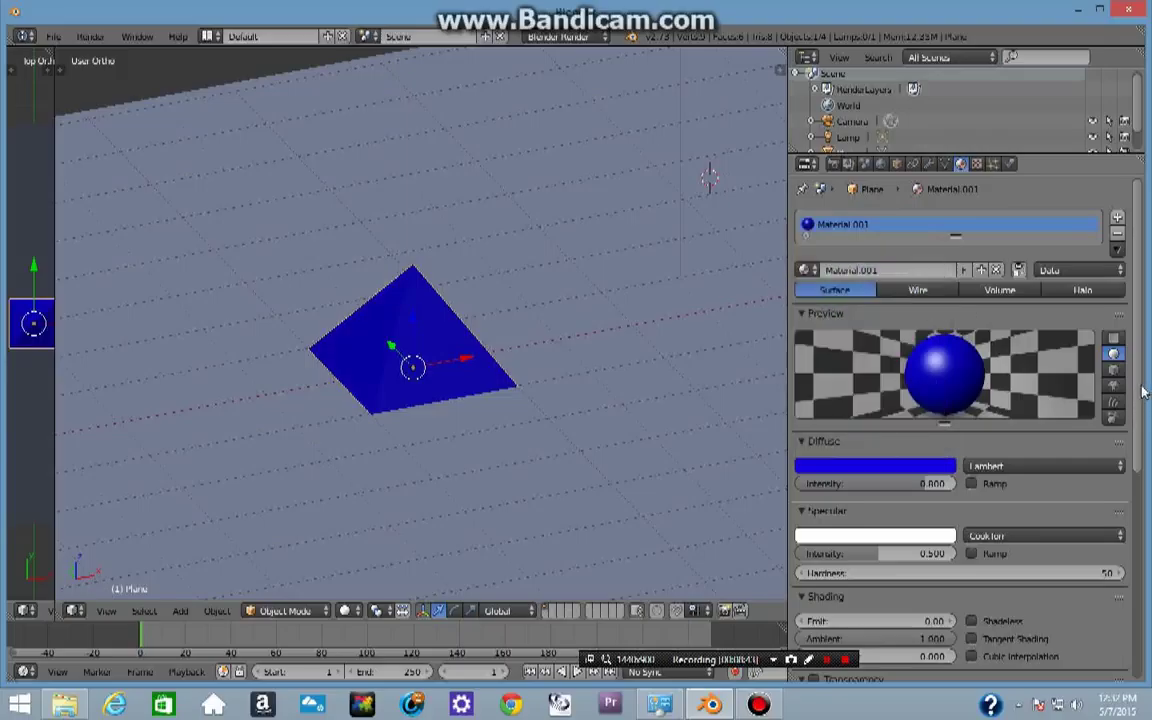
Step: Set the blue material's Emit value to 3.00 and check the pyramid's glow in the viewport
scroll(984, 553, down, 2)
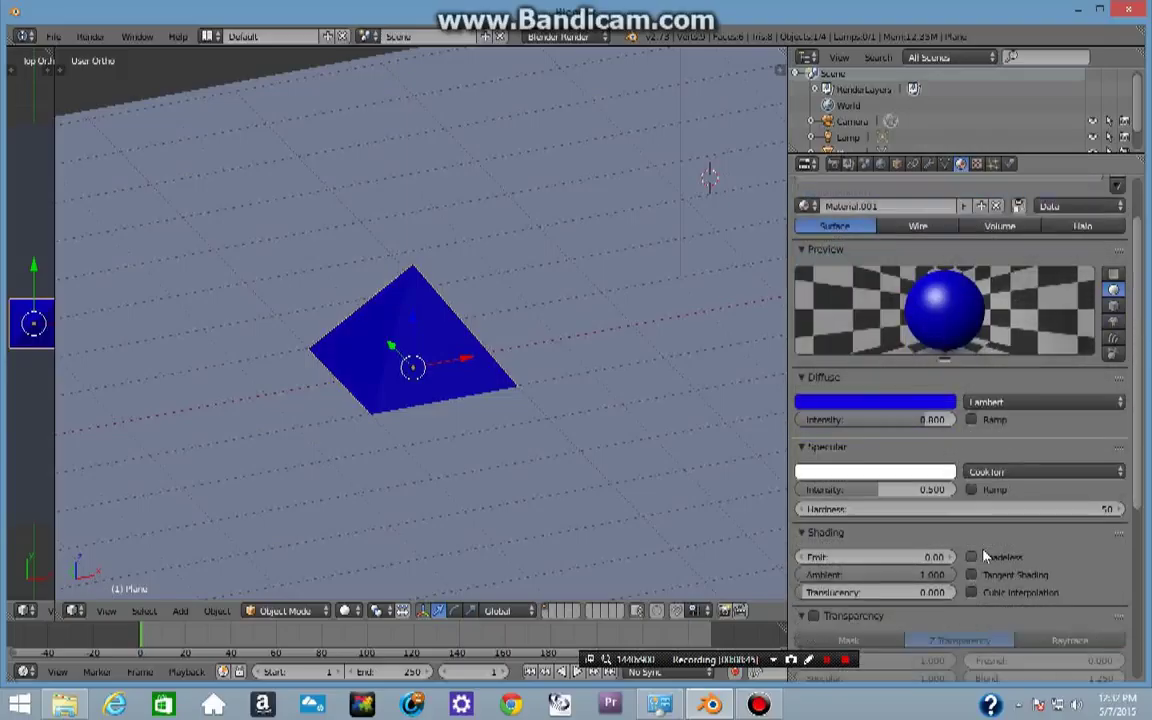
scroll(984, 556, down, 4)
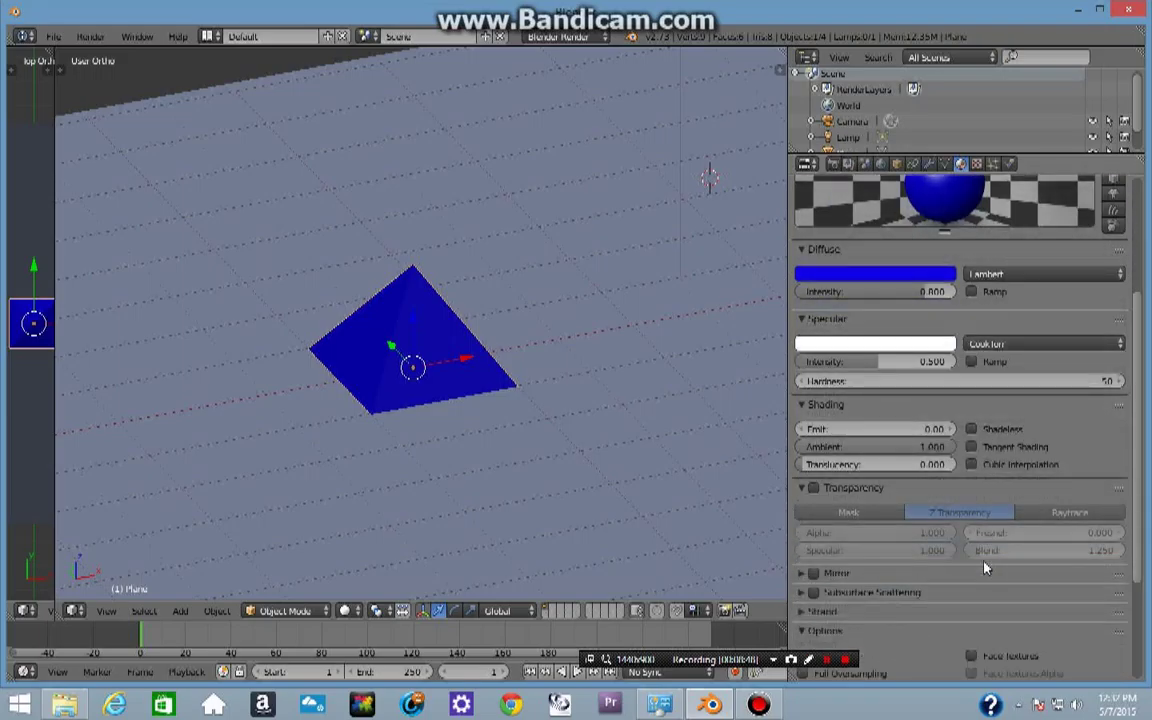
scroll(850, 380, up, 2)
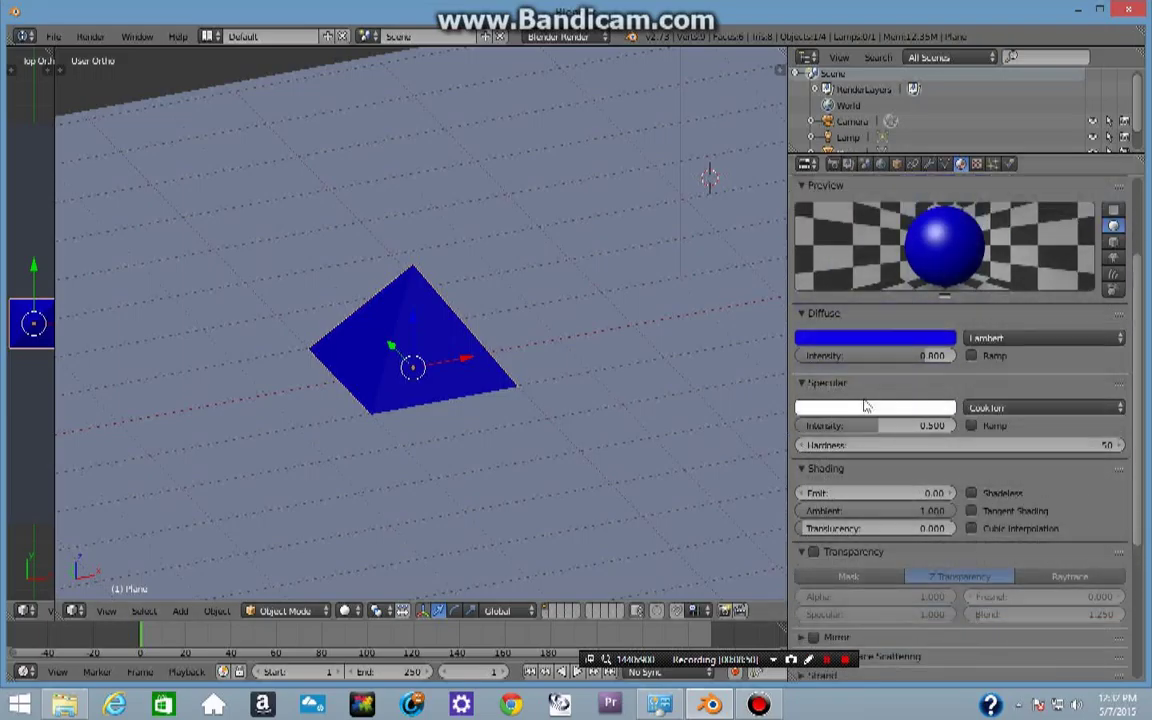
scroll(860, 390, down, 2)
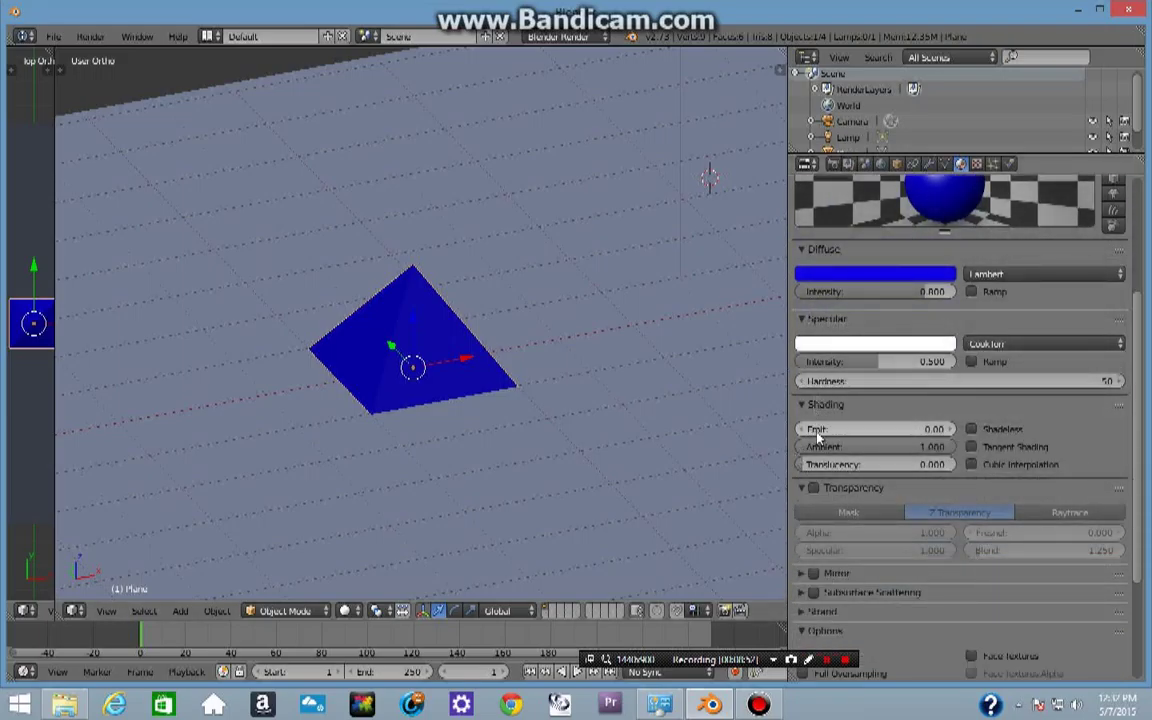
click(839, 431)
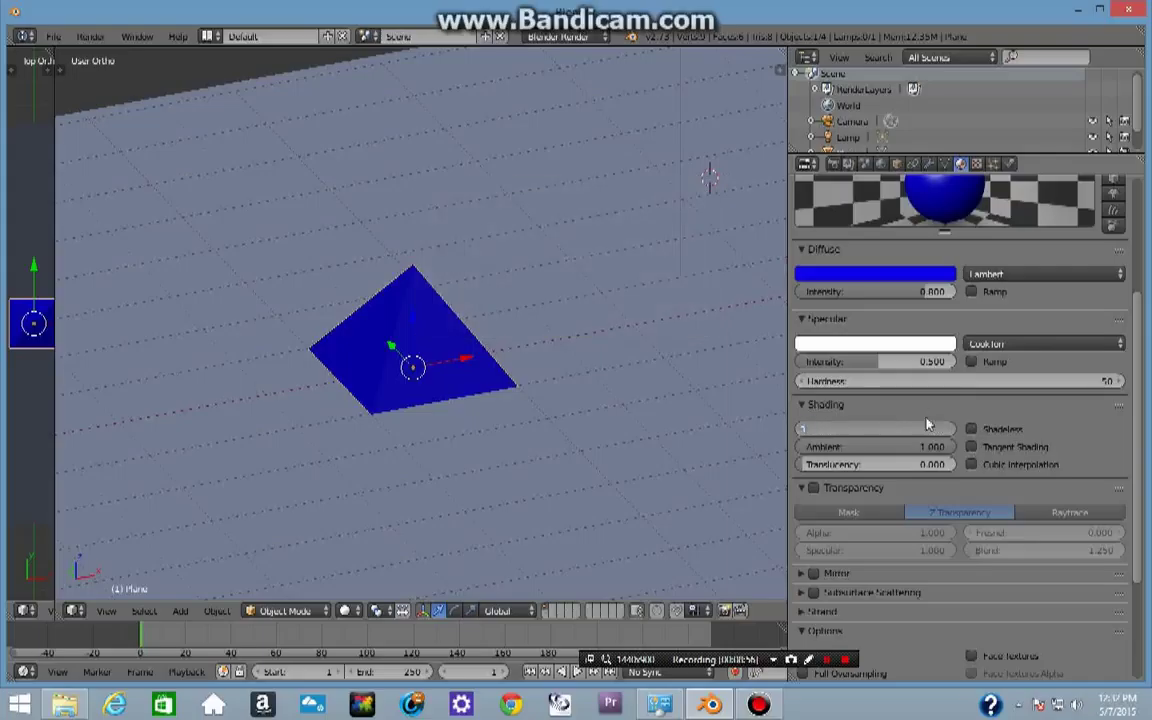
key(Return)
mouse_move(698, 334)
middle_down()
mouse_move(540, 365)
mouse_move(676, 332)
middle_up()
scroll(866, 441, up, 3)
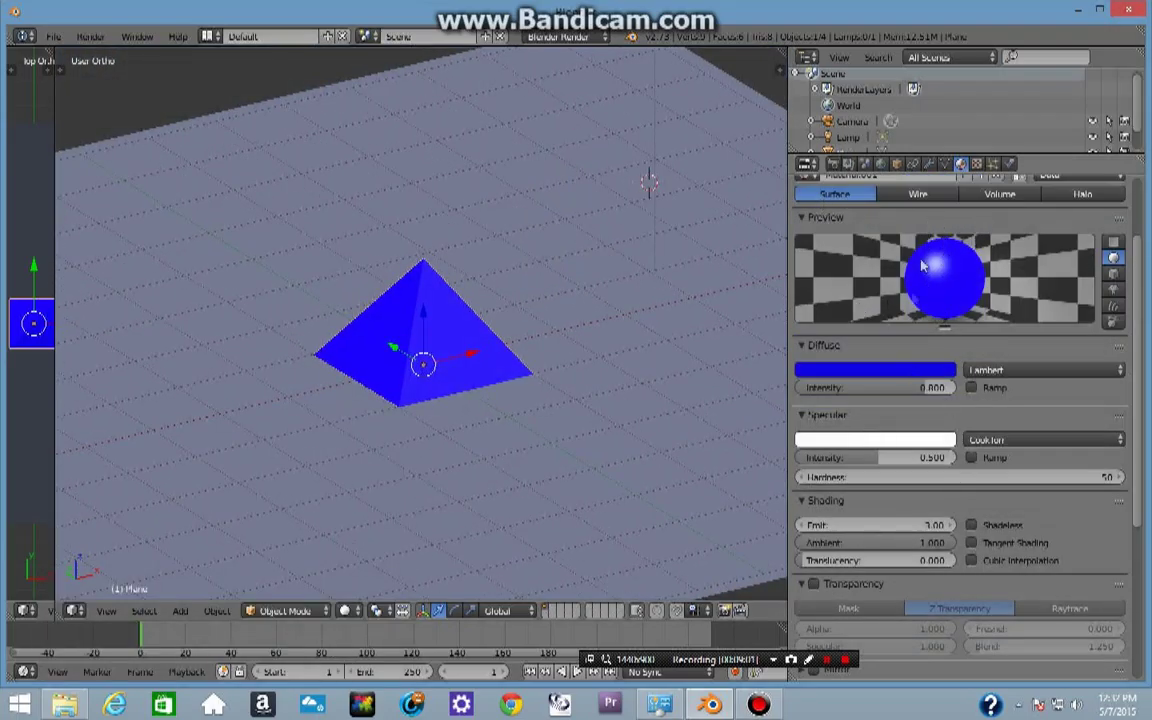
Step: Reduce the blue material's specular intensity to 0.000 and view the pyramid from higher up
drag(885, 460, 800, 460)
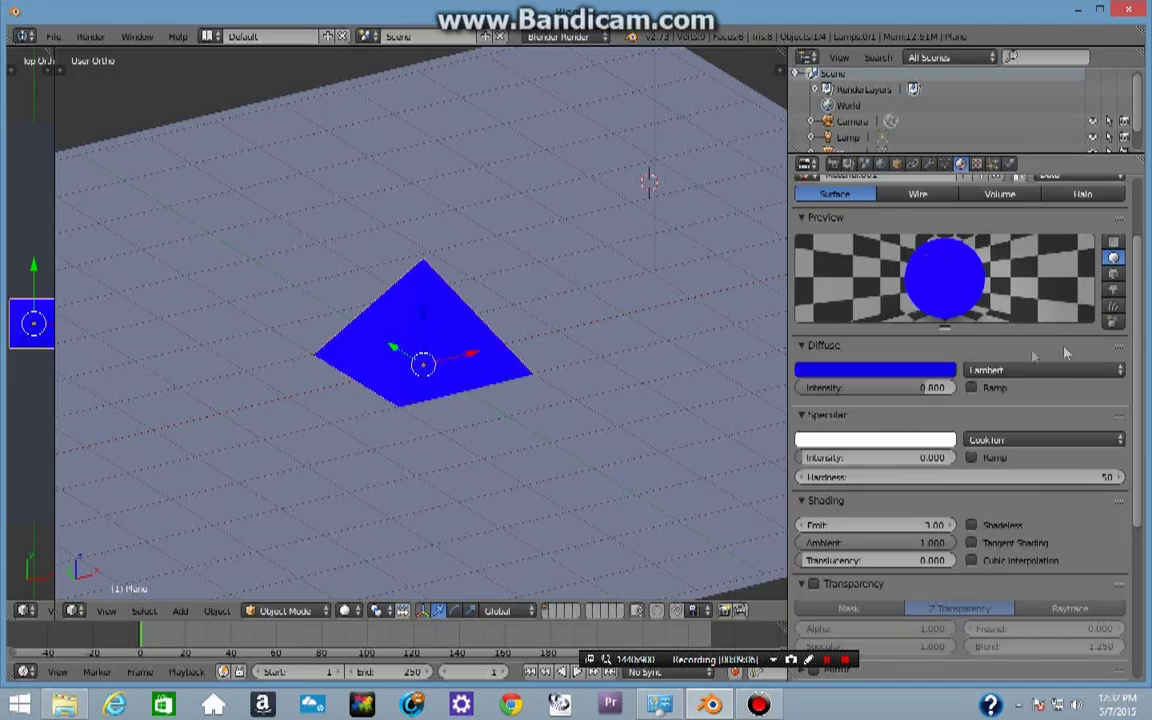
scroll(514, 342, down, 3)
scroll(481, 334, up, 5)
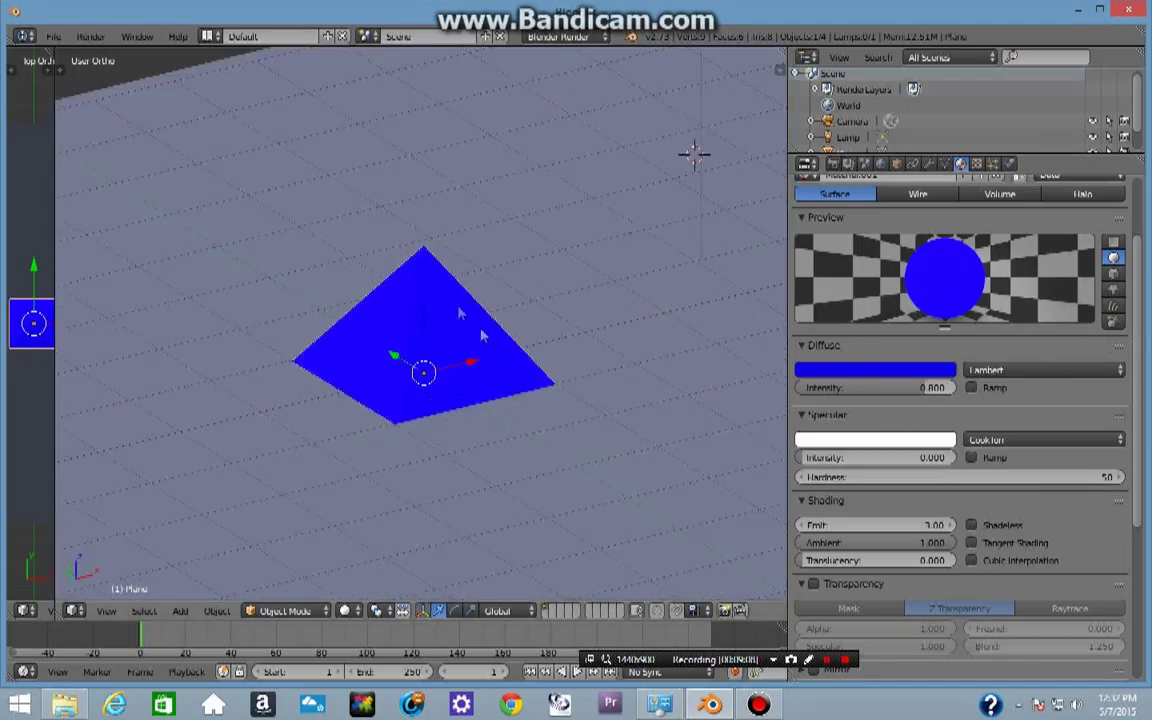
scroll(388, 329, down, 2)
middle_drag(435, 335, 493, 392)
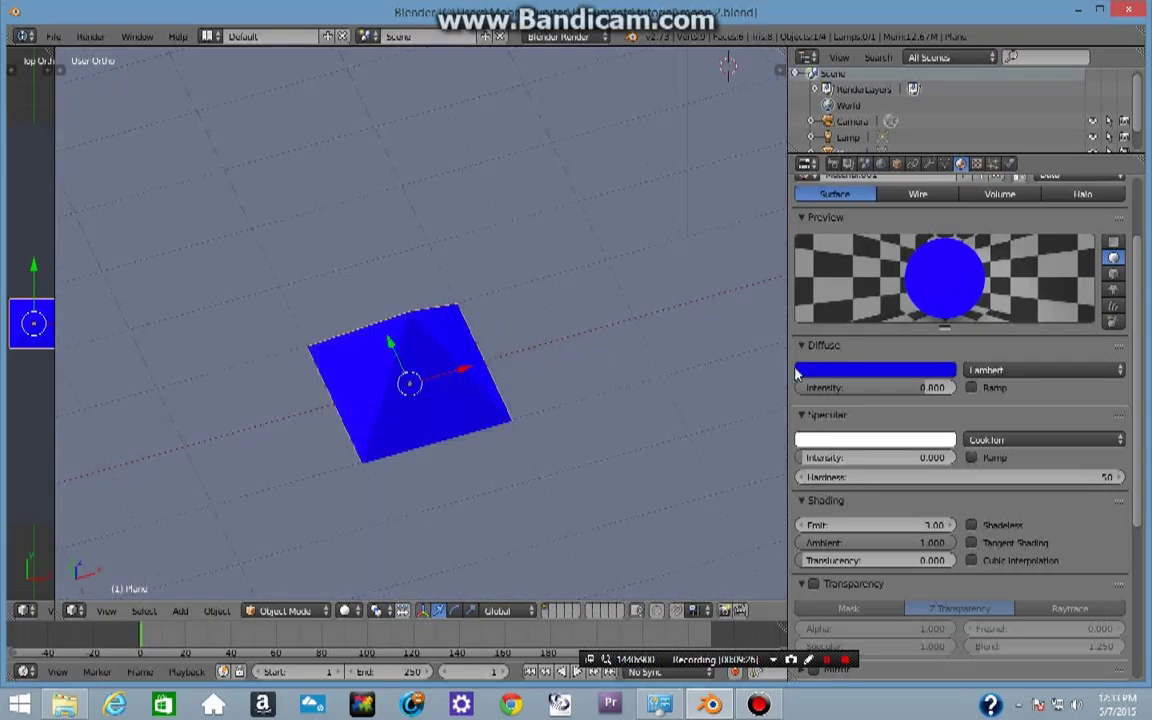
Step: Add a new texture to the pyramid's blue material, rechecking the material settings before returning to the texture settings
scroll(880, 372, up, 5)
click(978, 164)
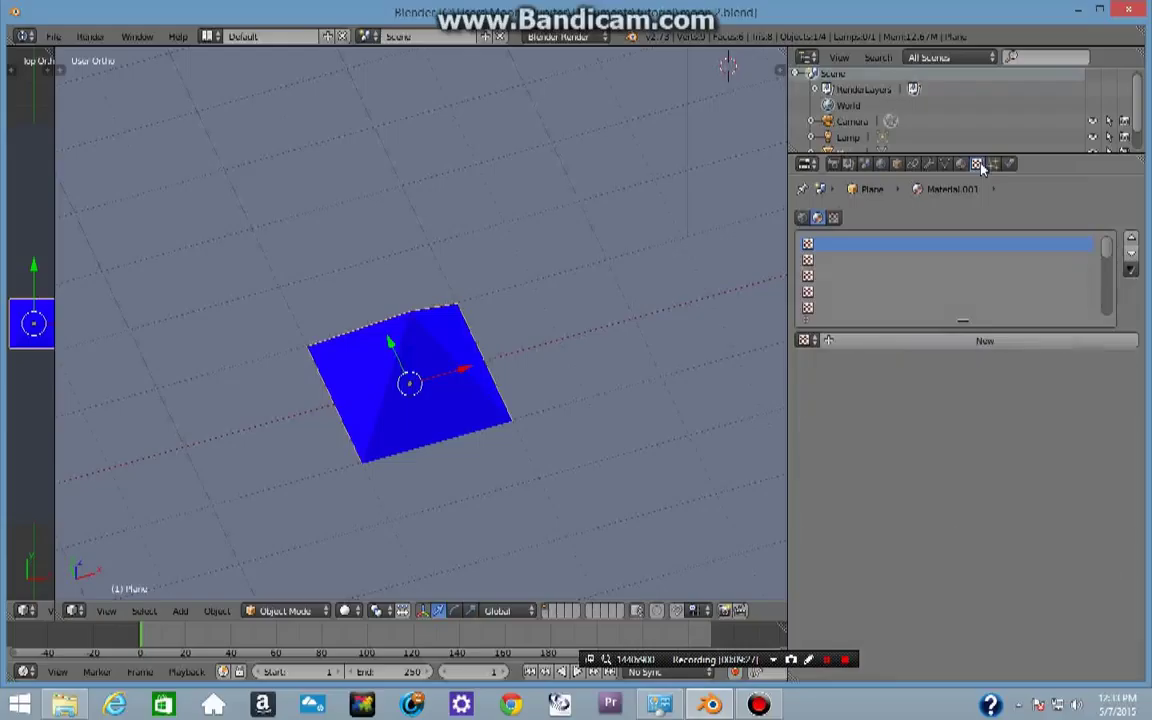
click(1003, 347)
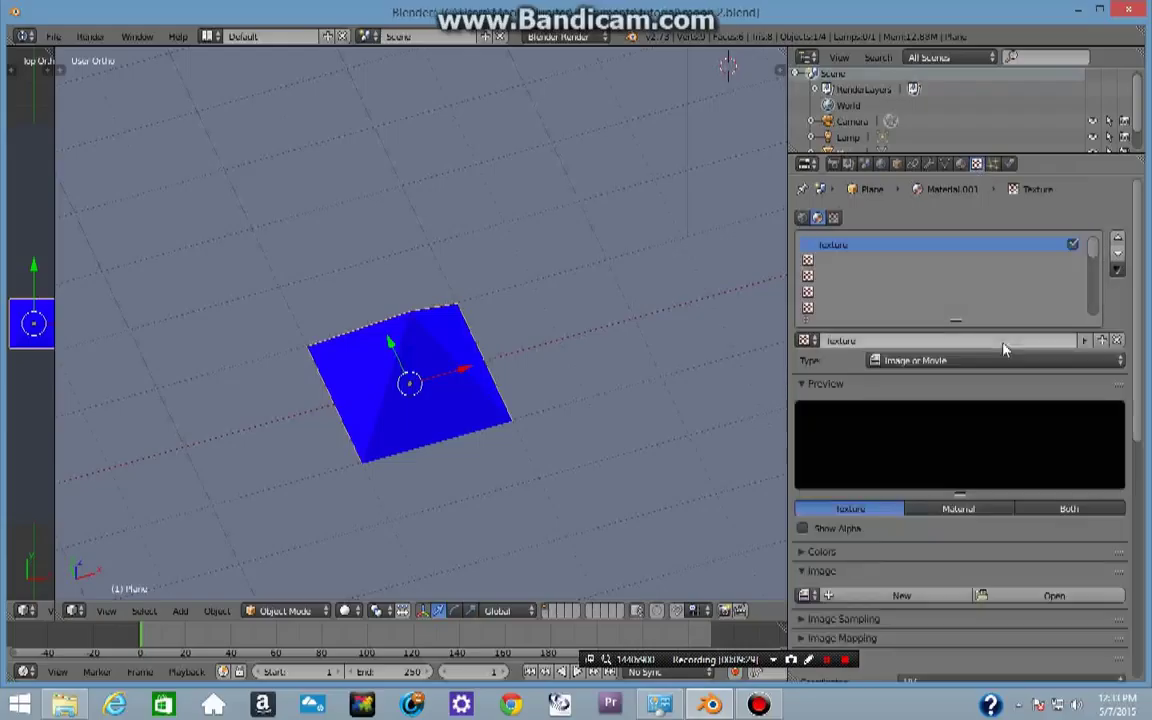
scroll(1003, 347, down, 1)
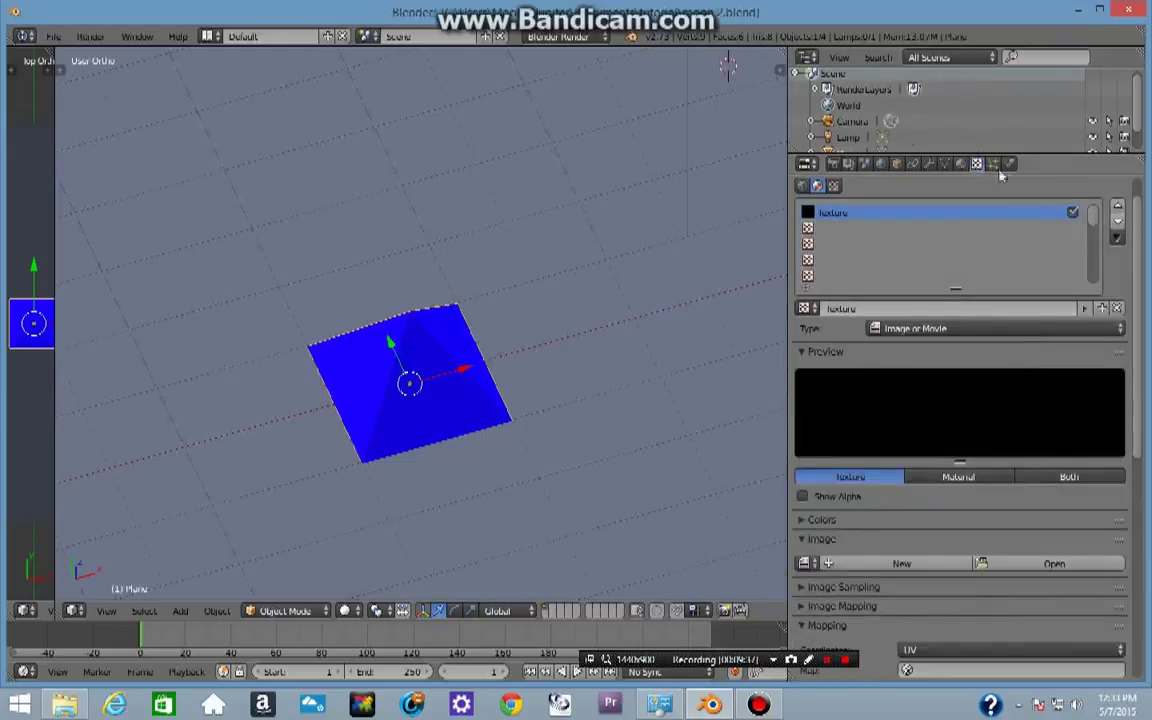
click(961, 164)
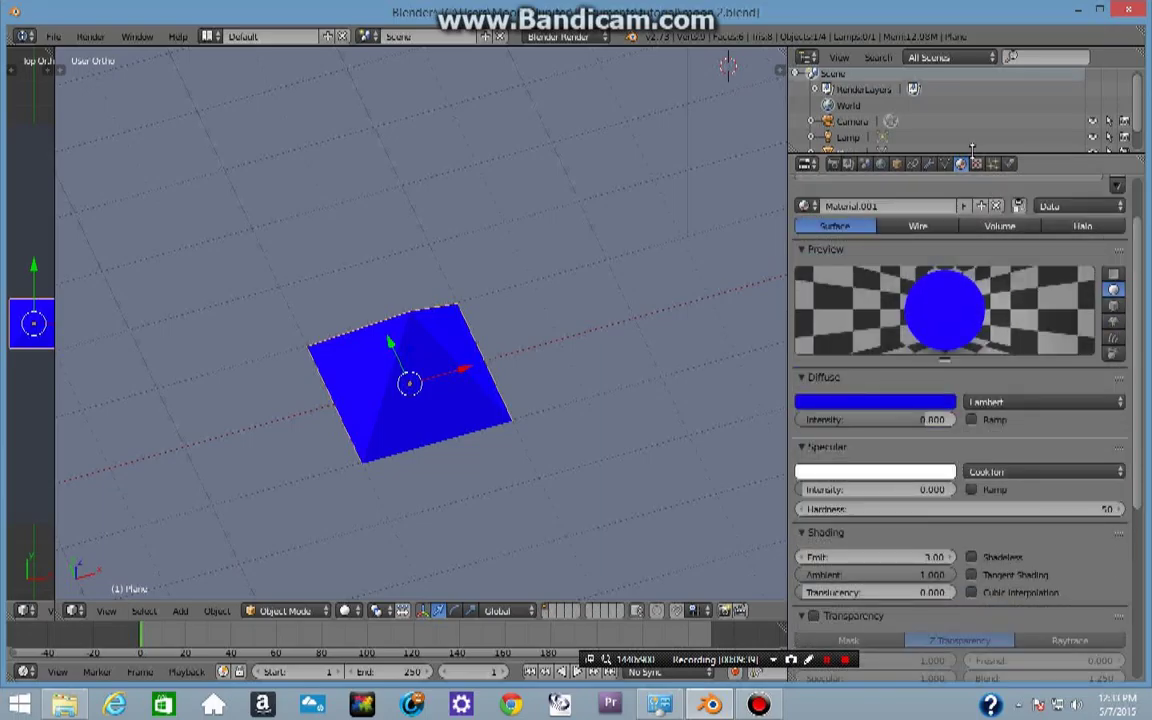
click(978, 164)
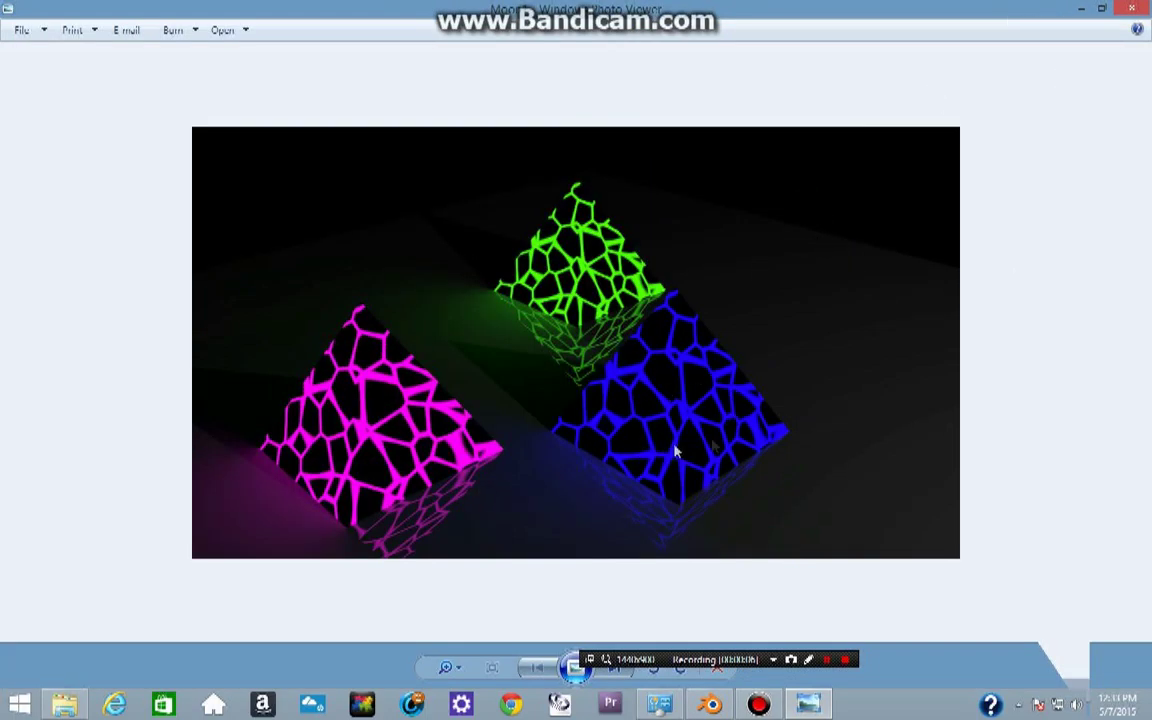
Step: Set the texture type of the pyramid's blue material to Stucci
key(Right)
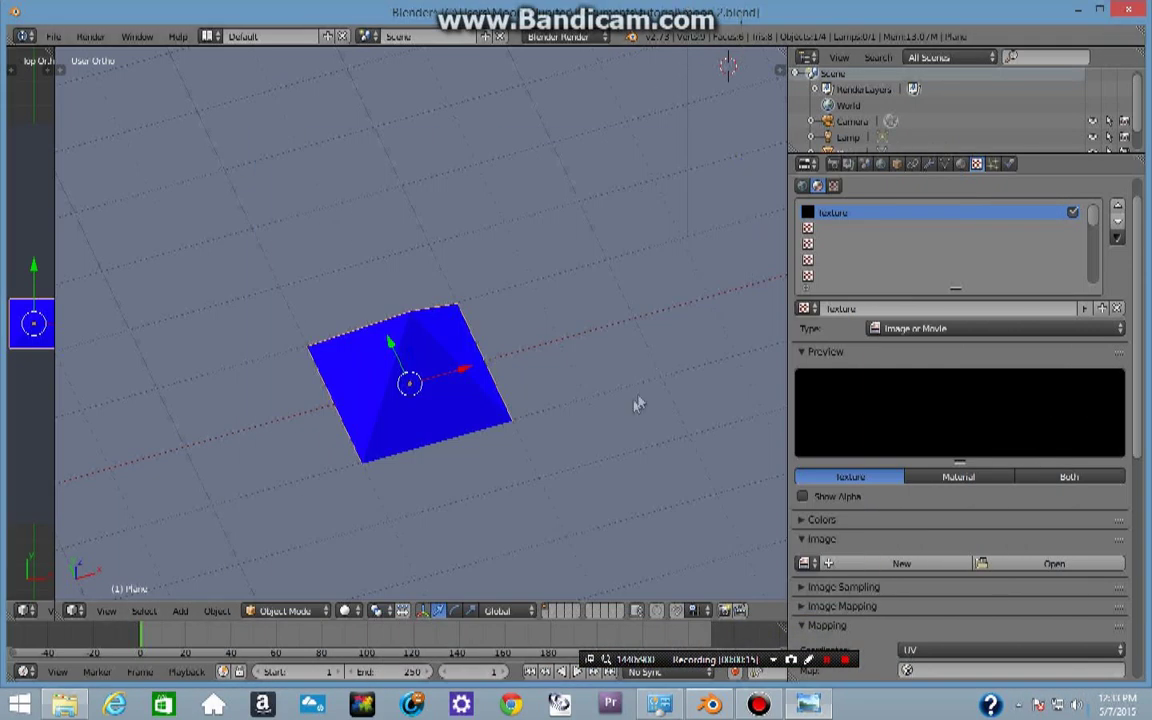
click(905, 330)
click(913, 330)
click(887, 330)
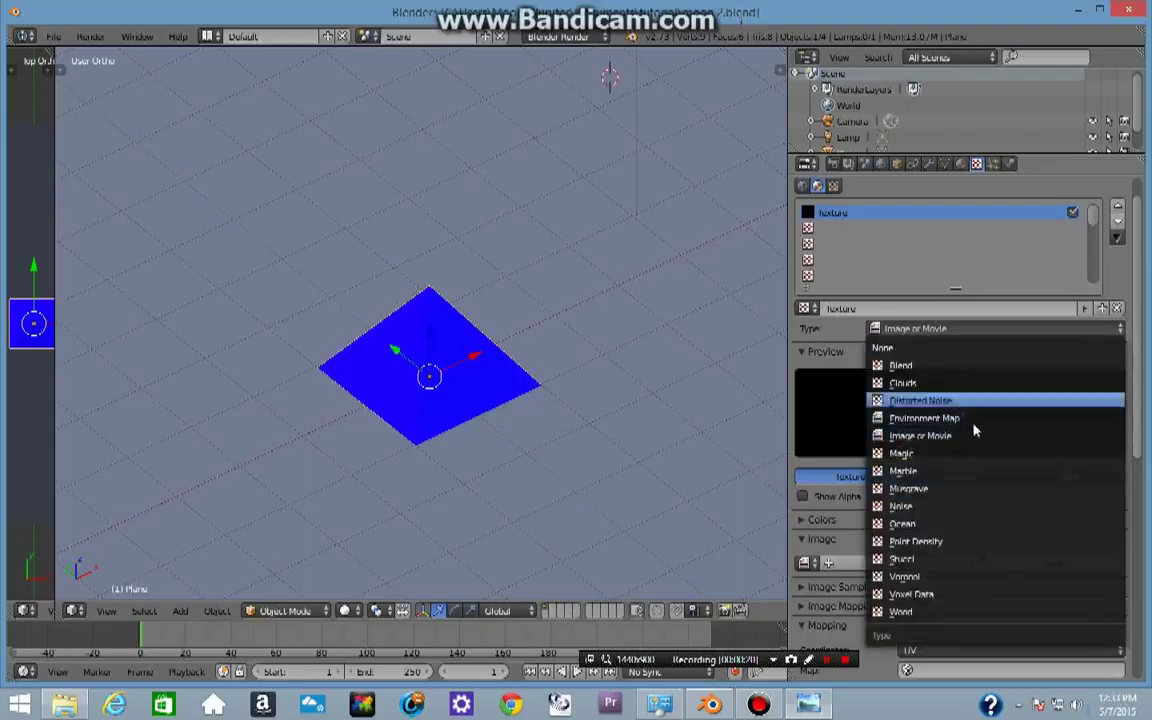
click(935, 562)
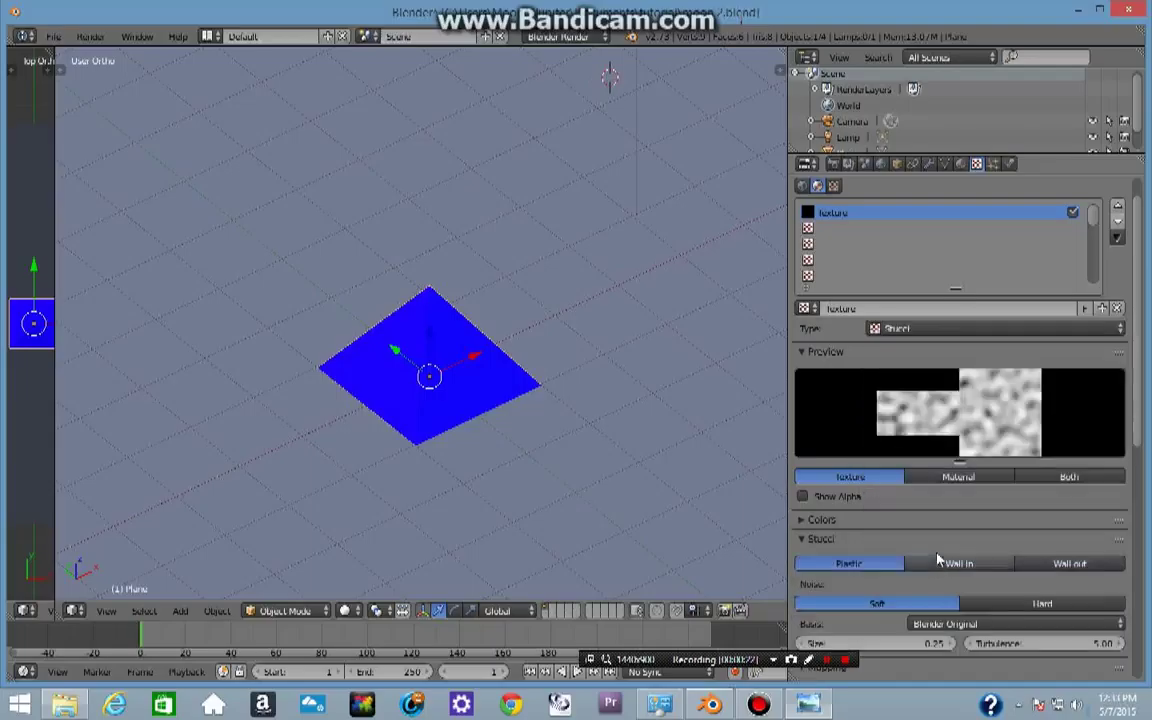
scroll(420, 490, down, 3)
scroll(420, 490, up, 3)
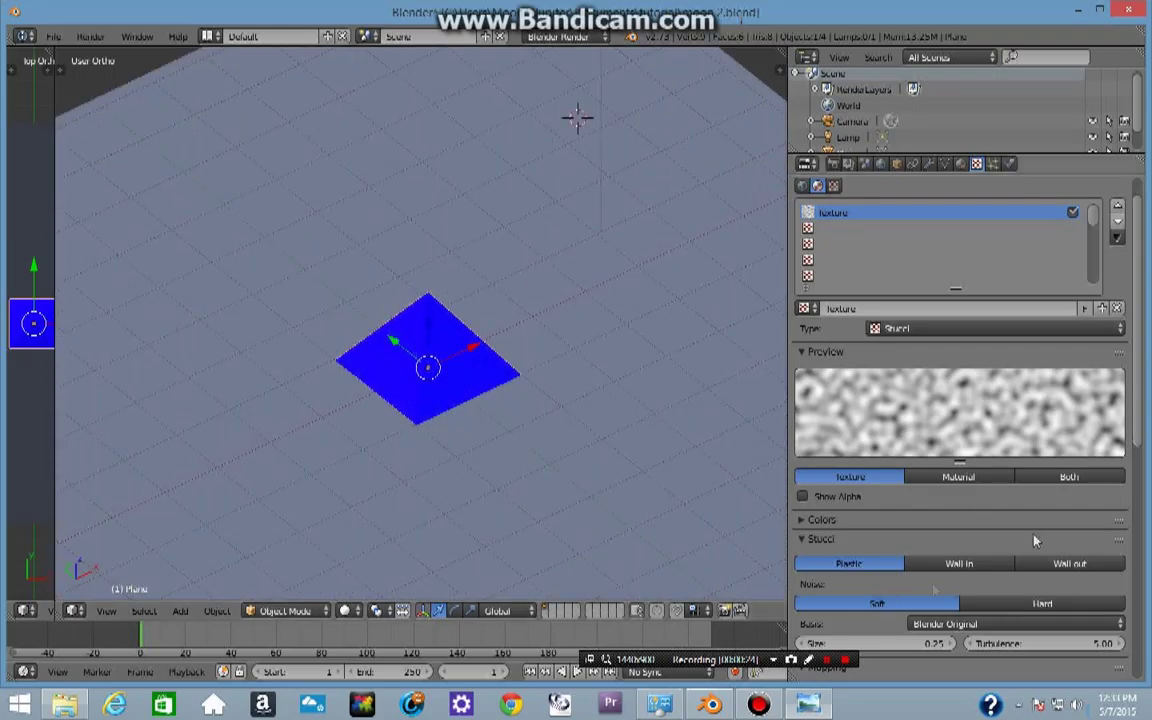
scroll(1061, 551, down, 1)
Step: Preview the Stucci texture on the material, trying the cube as the preview shape
click(947, 478)
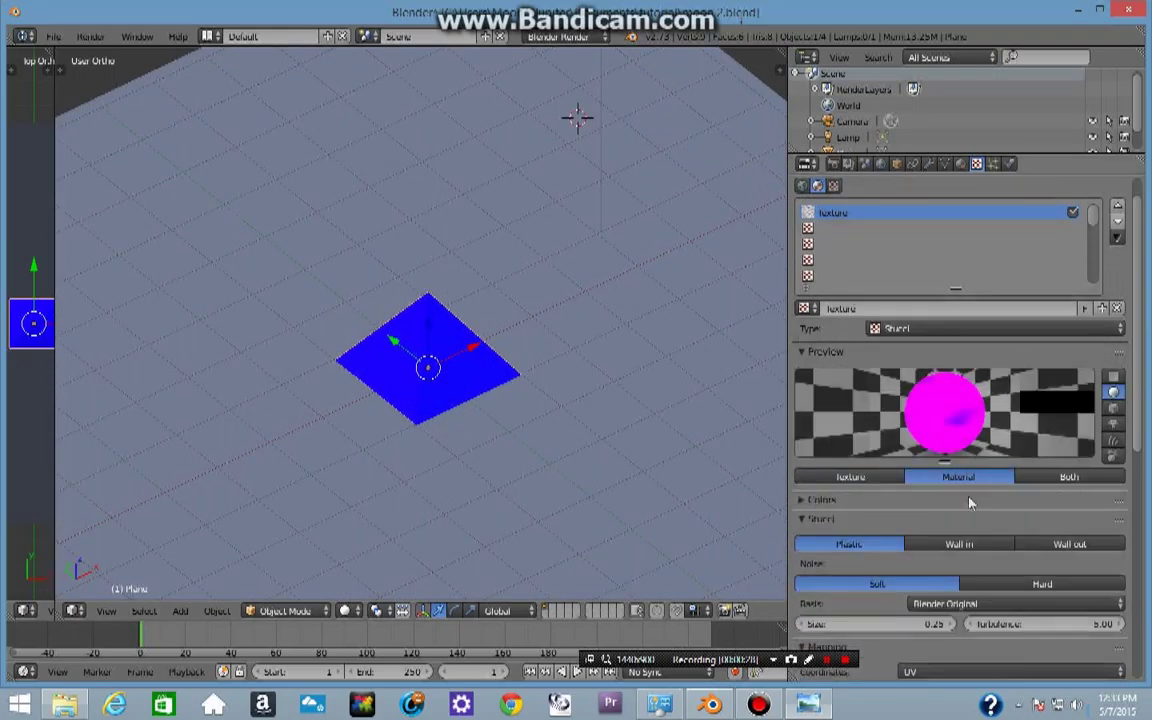
scroll(970, 500, down, 3)
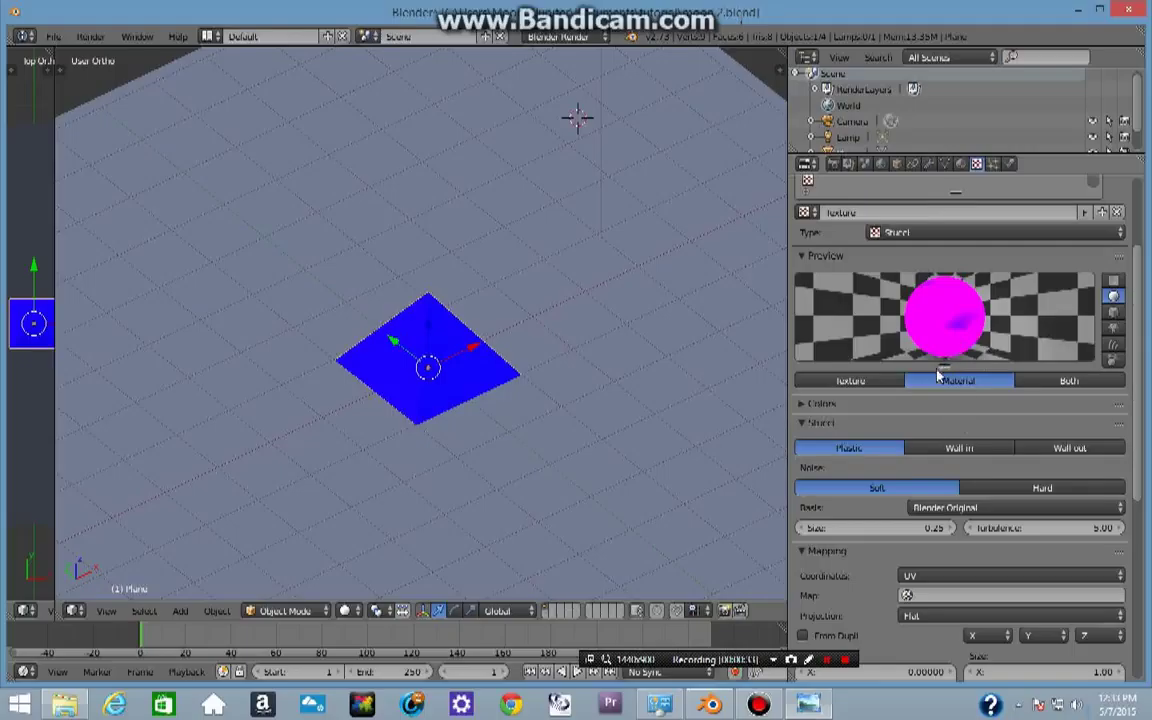
click(1113, 312)
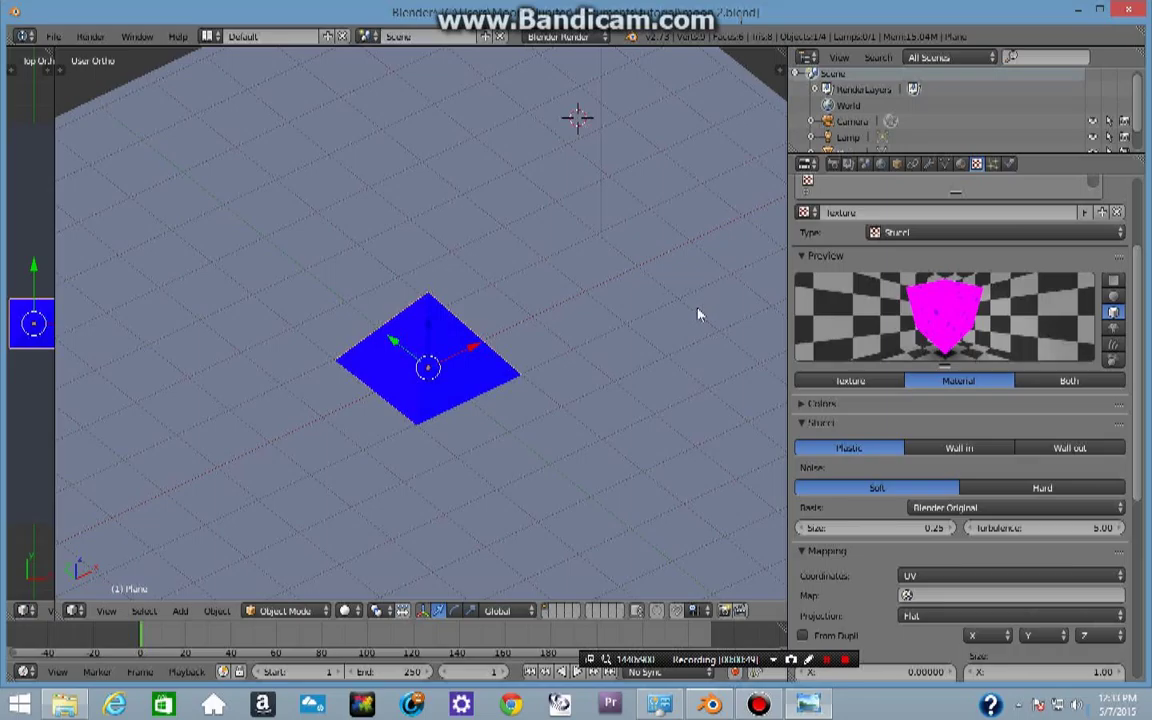
middle_drag(690, 334, 730, 360)
Step: Map the Stucci texture with Generated coordinates and show both texture and material in the preview
scroll(890, 460, down, 4)
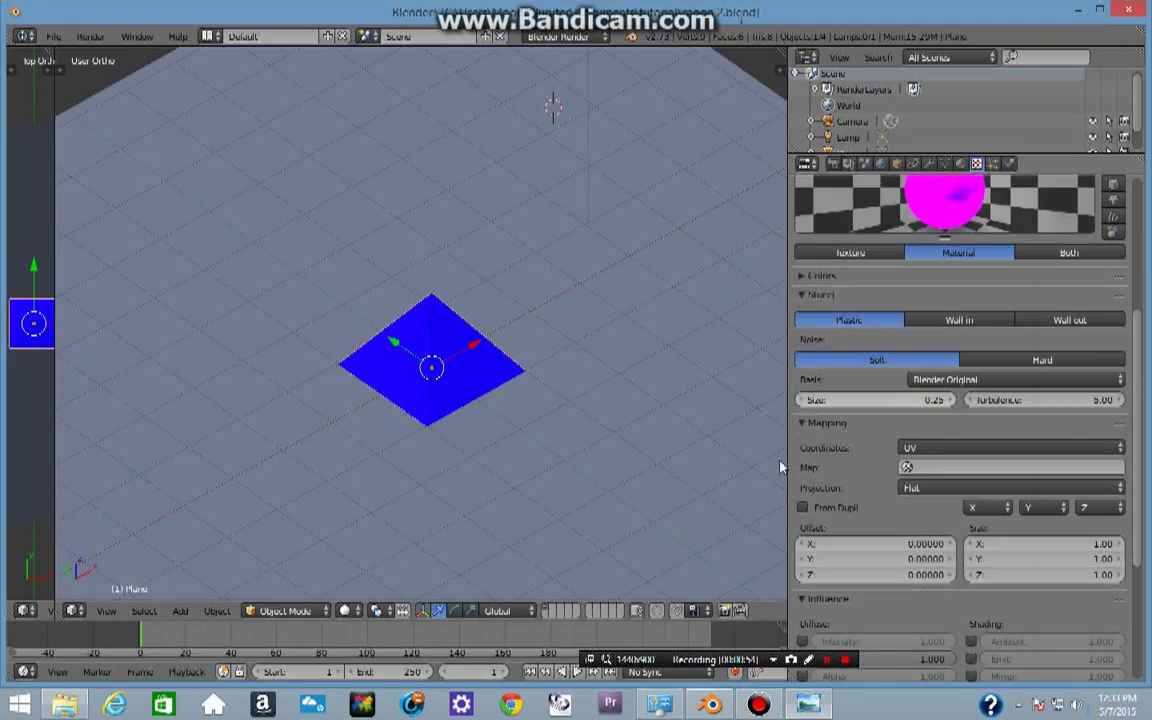
click(922, 449)
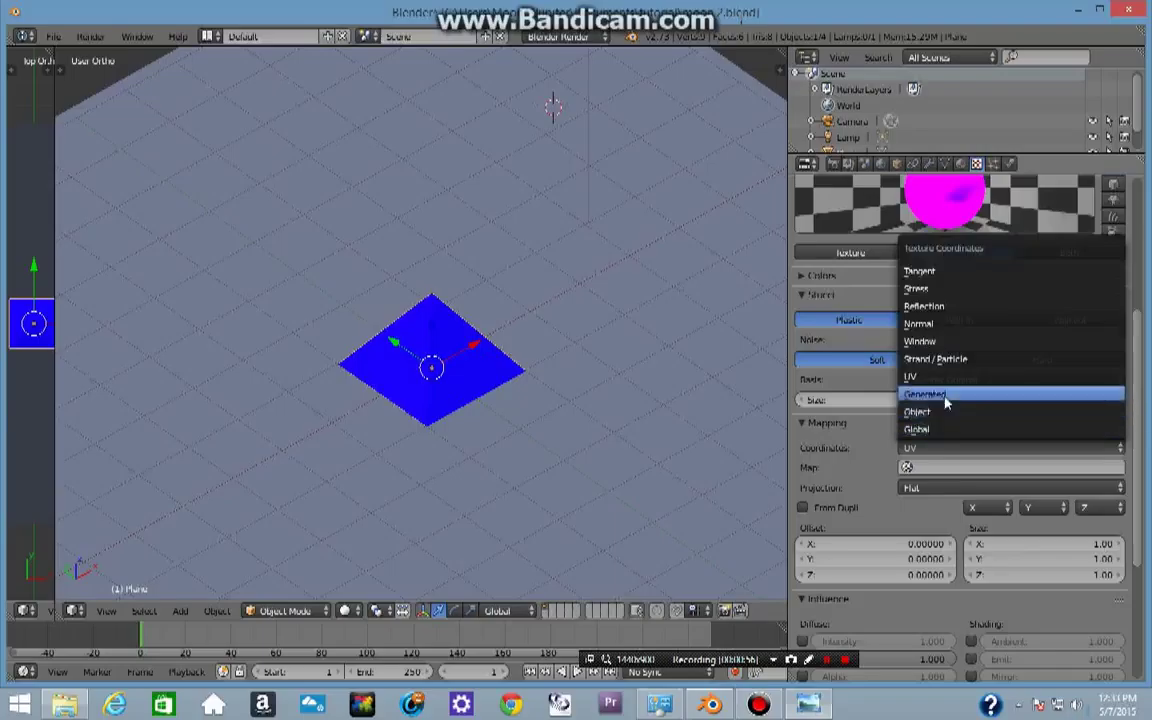
click(875, 395)
scroll(947, 505, up, 3)
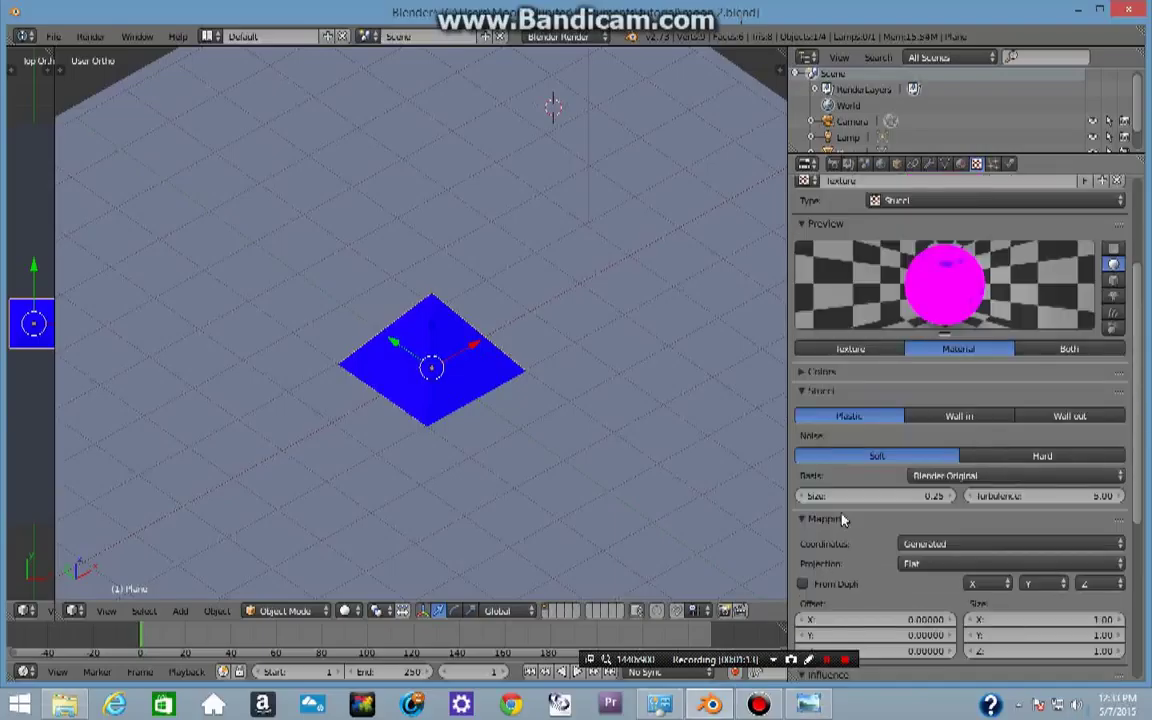
click(1052, 349)
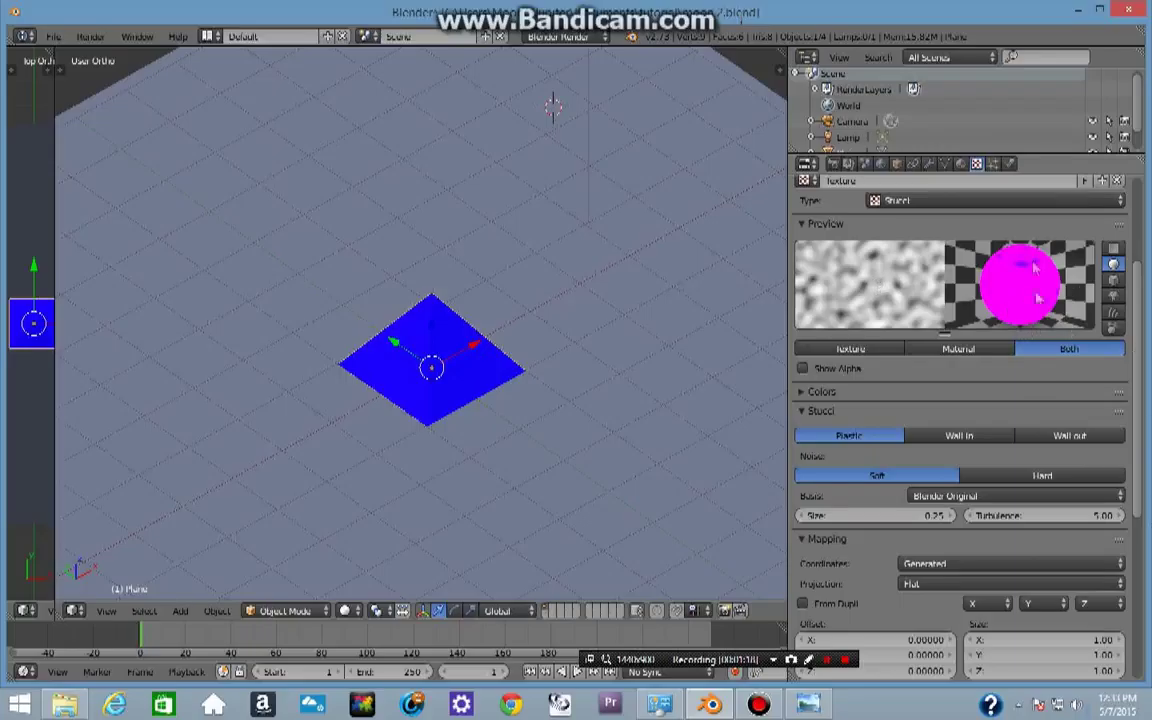
Step: Set the Stucci texture's noise basis to Voronoi Crackle and check the pattern in the preview
scroll(877, 601, down, 2)
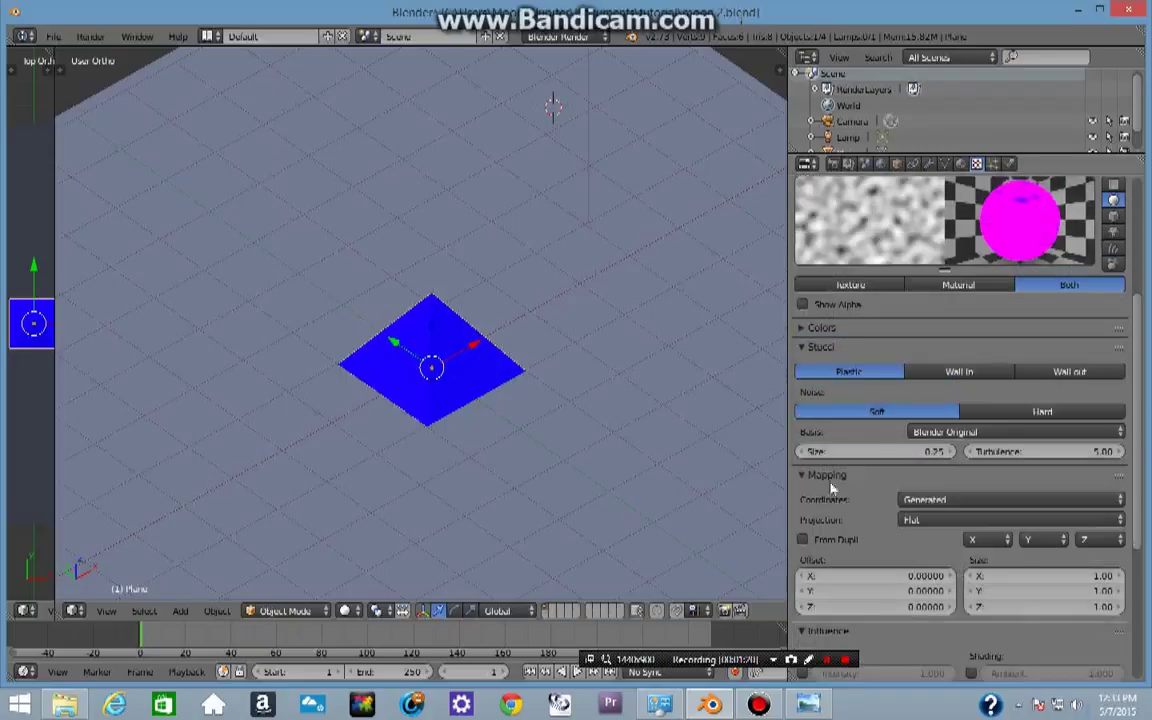
scroll(965, 430, down, 2)
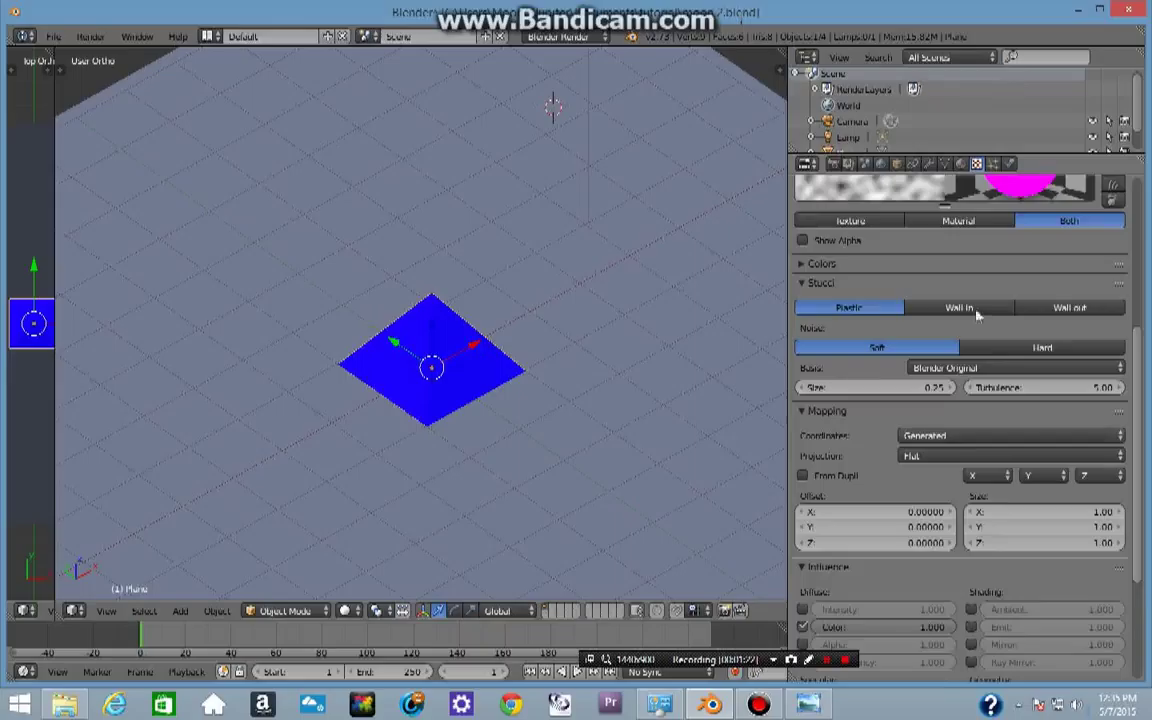
scroll(960, 430, down, 2)
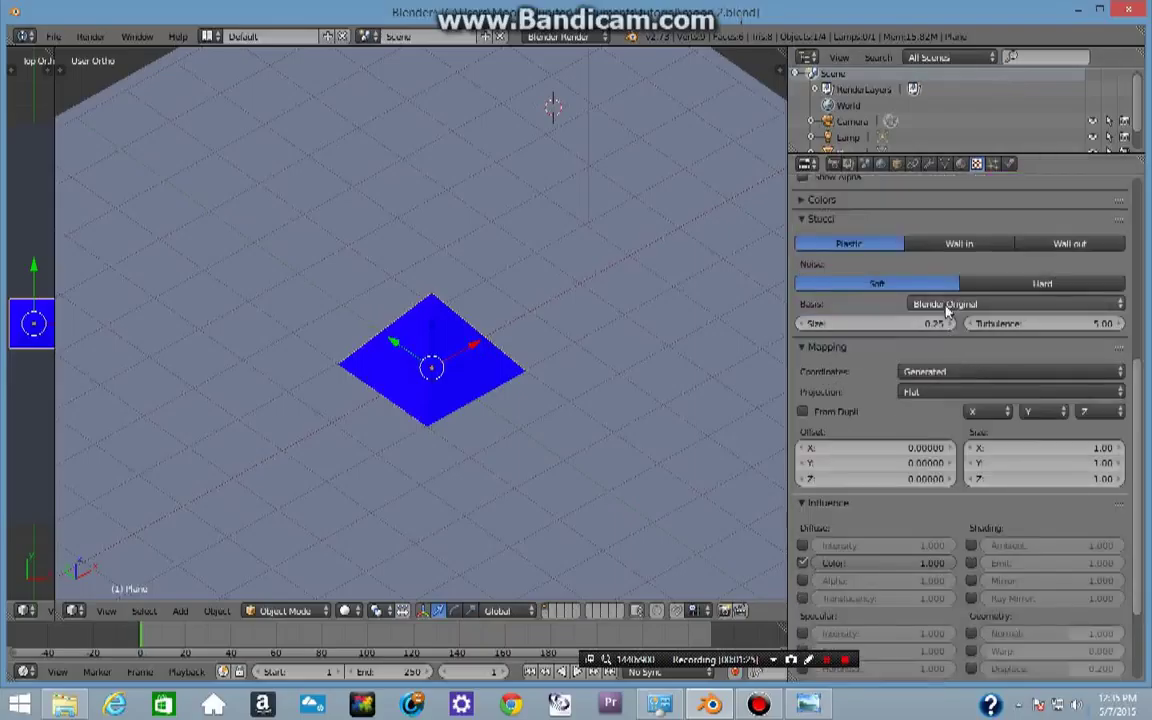
click(948, 305)
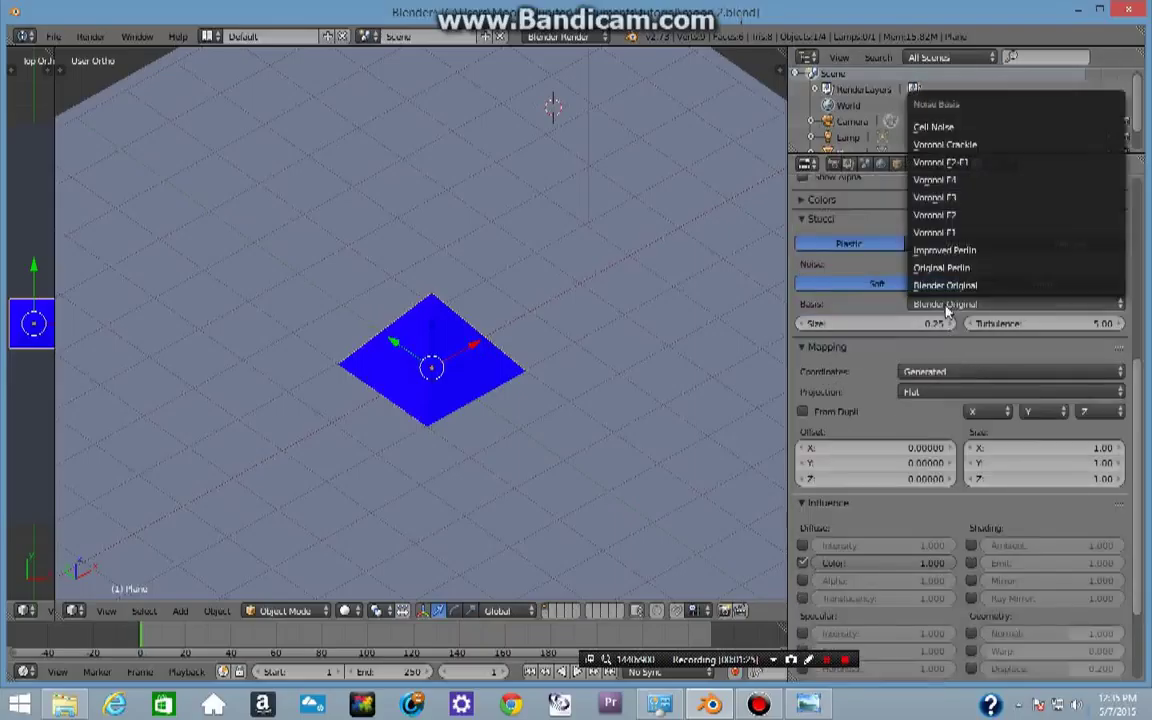
click(1001, 145)
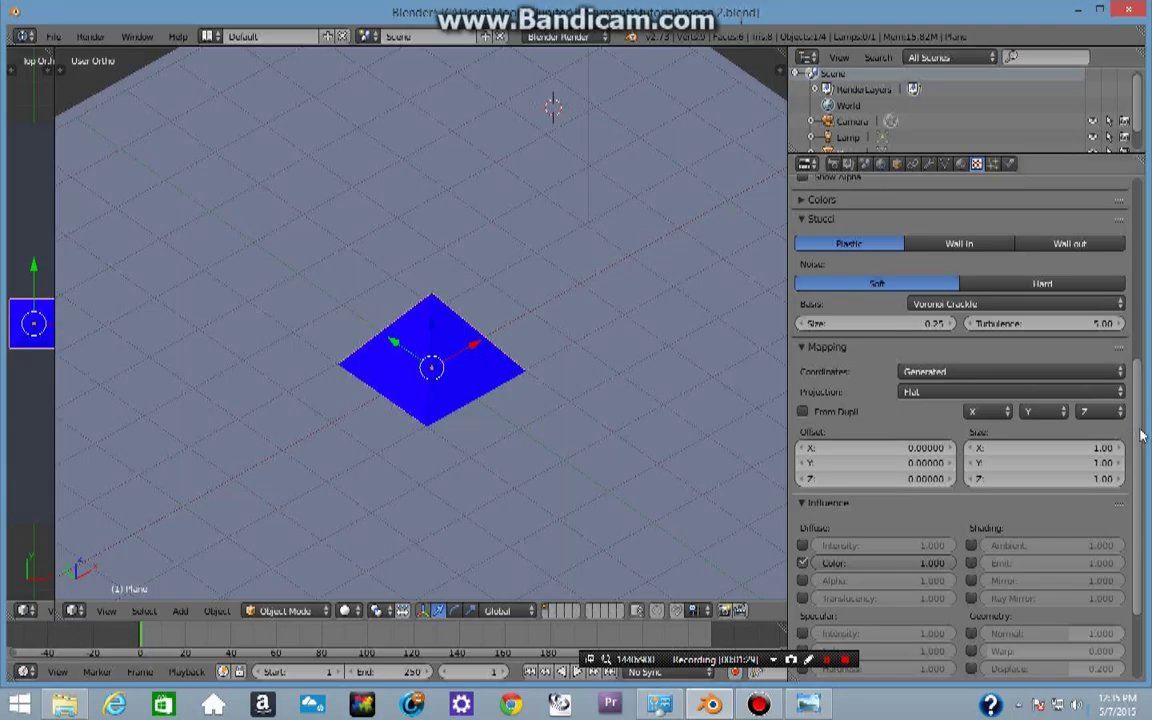
scroll(1140, 287, up, 8)
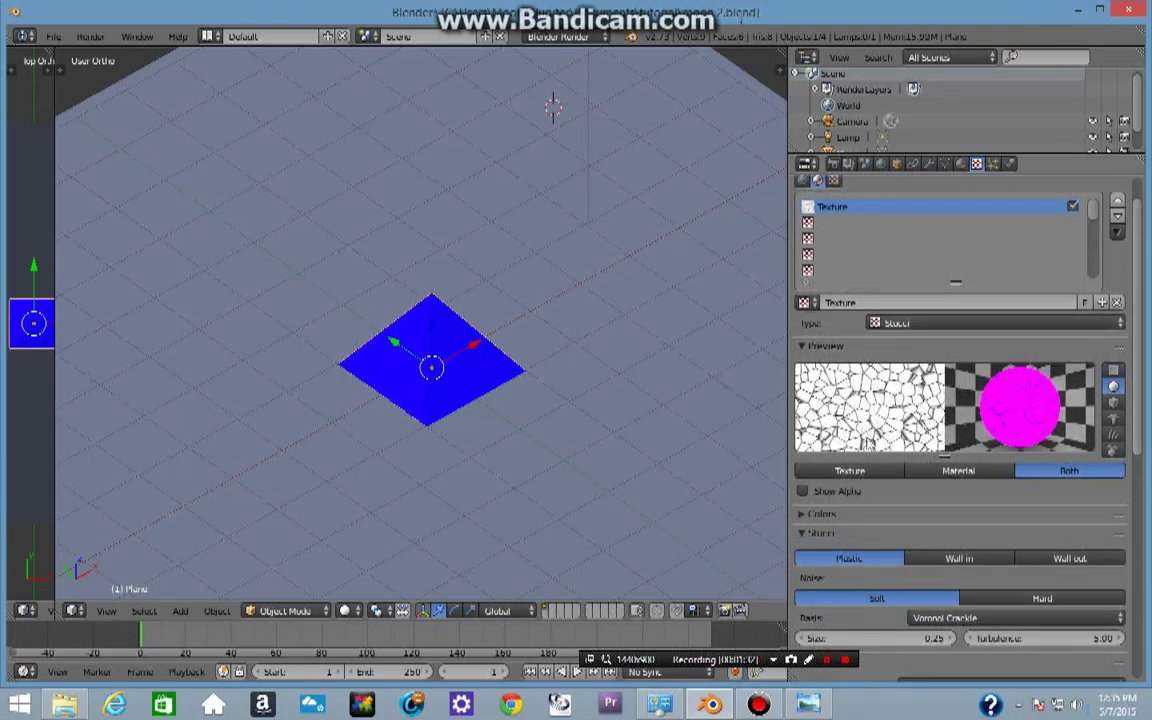
scroll(1136, 398, down, 4)
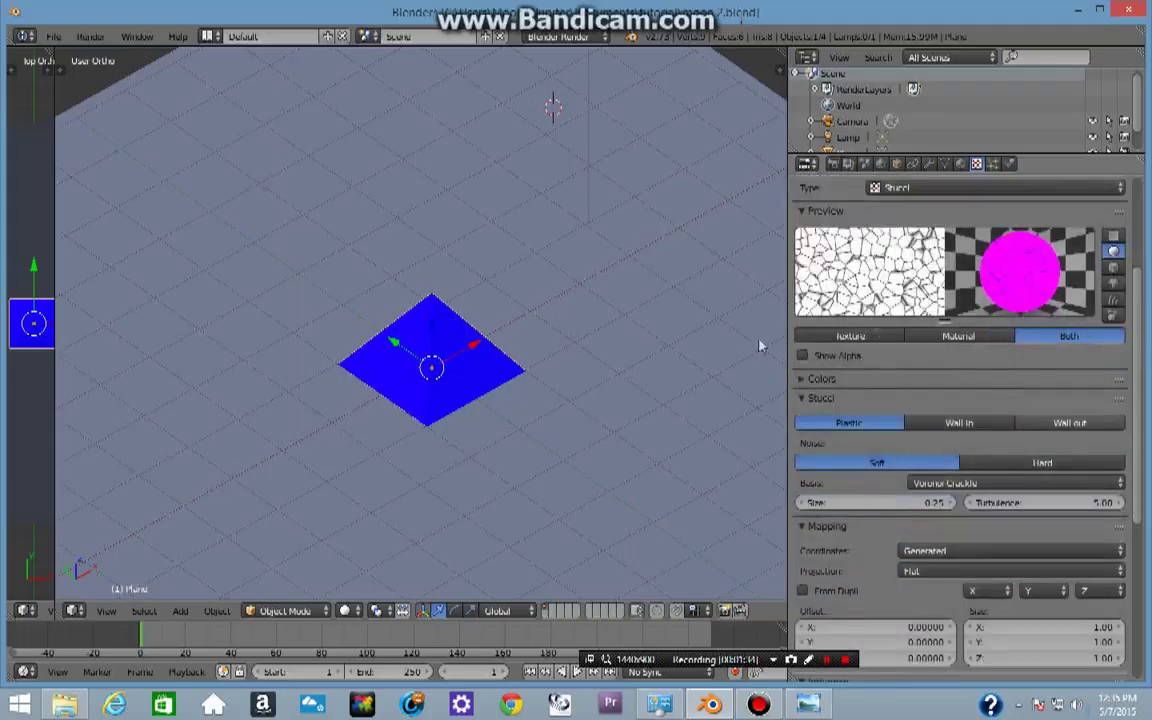
middle_drag(761, 342, 860, 330)
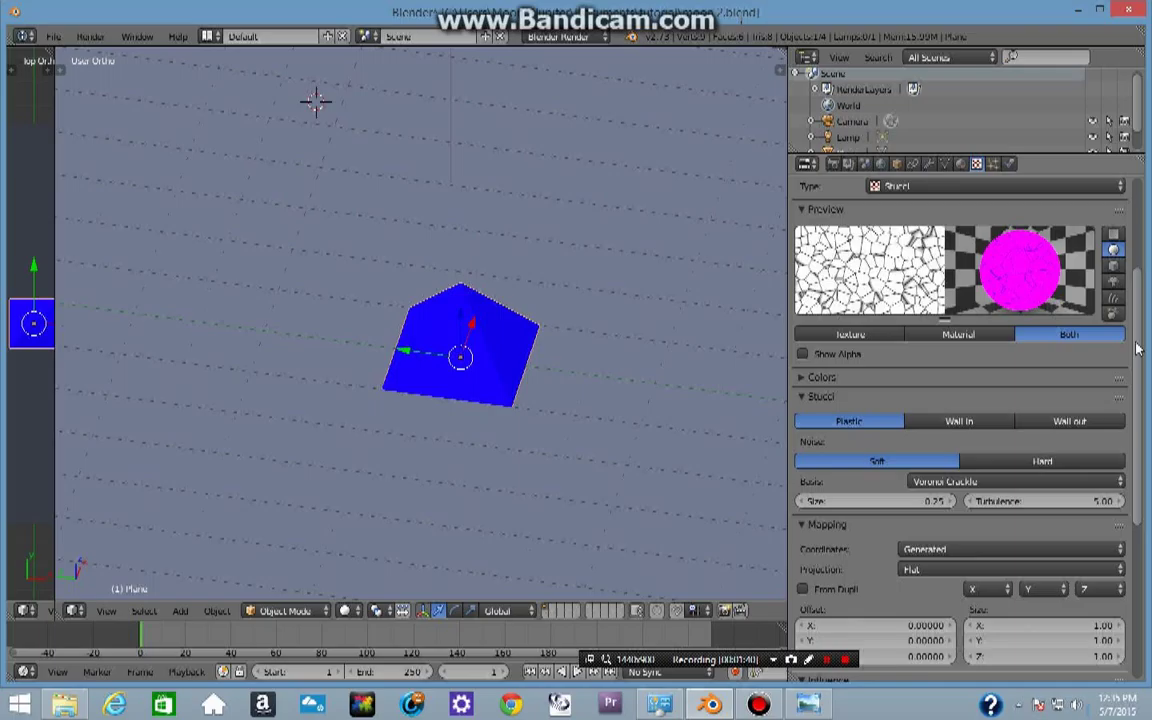
Step: Change the texture's influence color from magenta to black
scroll(1133, 500, down, 6)
scroll(1133, 500, down, 3)
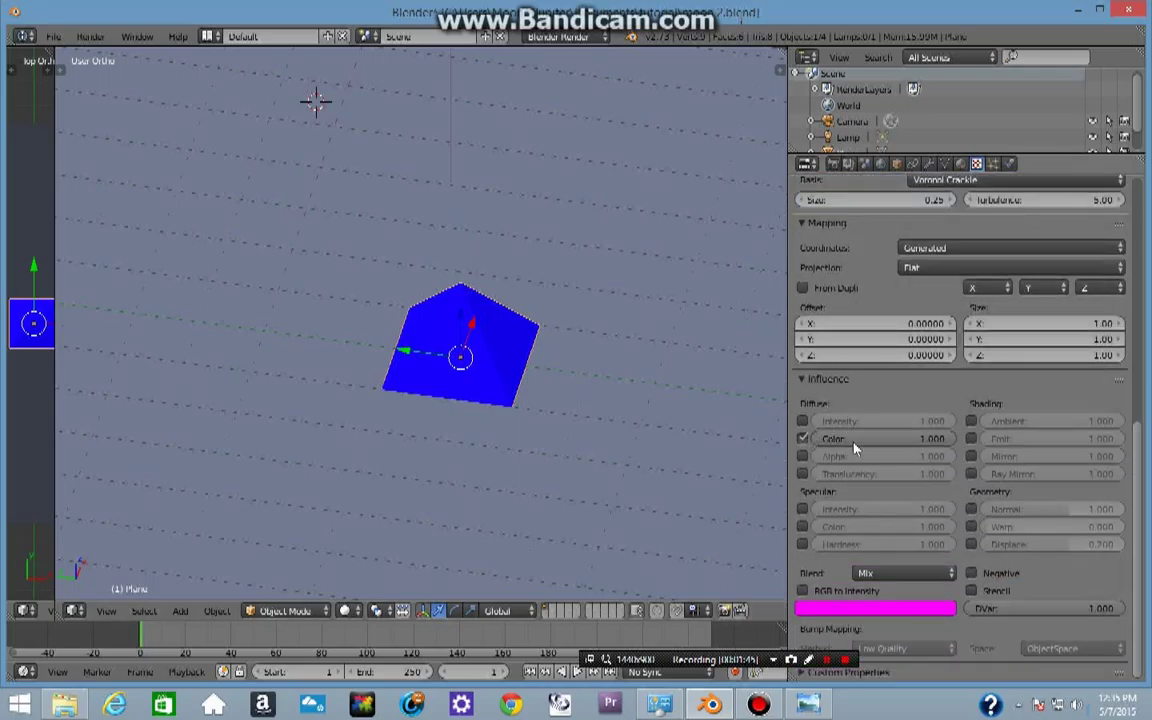
click(878, 608)
drag(932, 400, 932, 510)
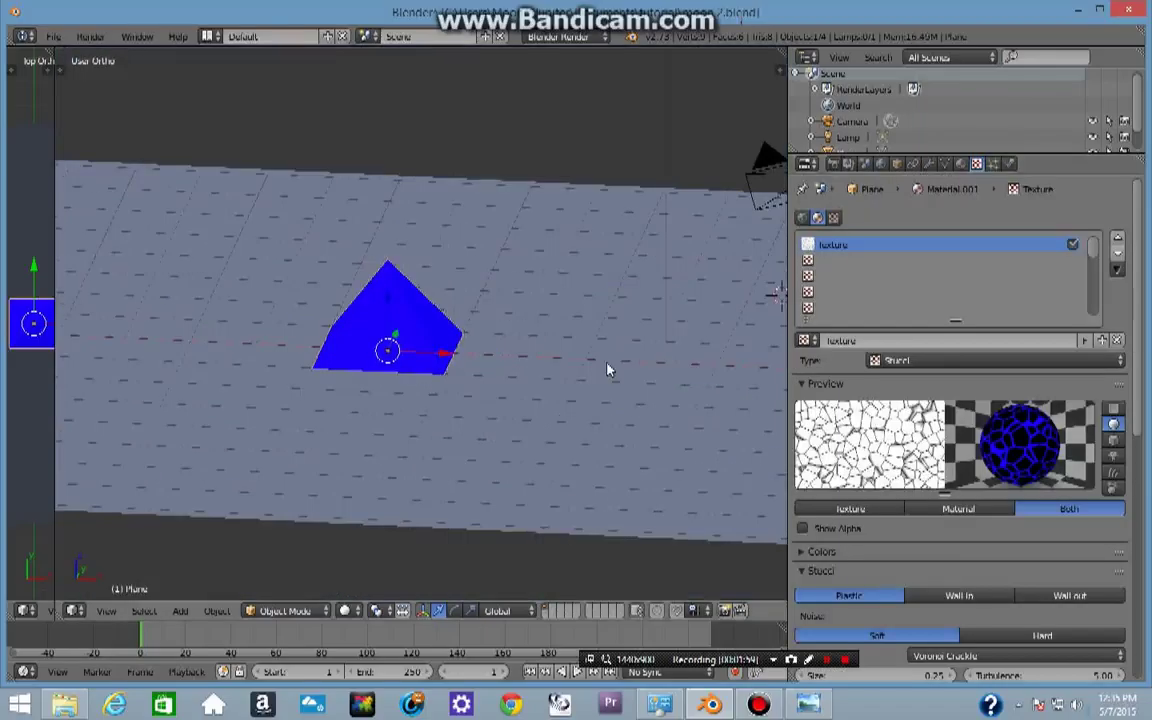
Step: View the pyramid from different sides and try Wireframe viewport shading before returning to Solid
middle_drag(265, 247, 357, 265)
scroll(357, 265, down, 4)
scroll(357, 265, up, 3)
middle_drag(616, 326, 377, 296)
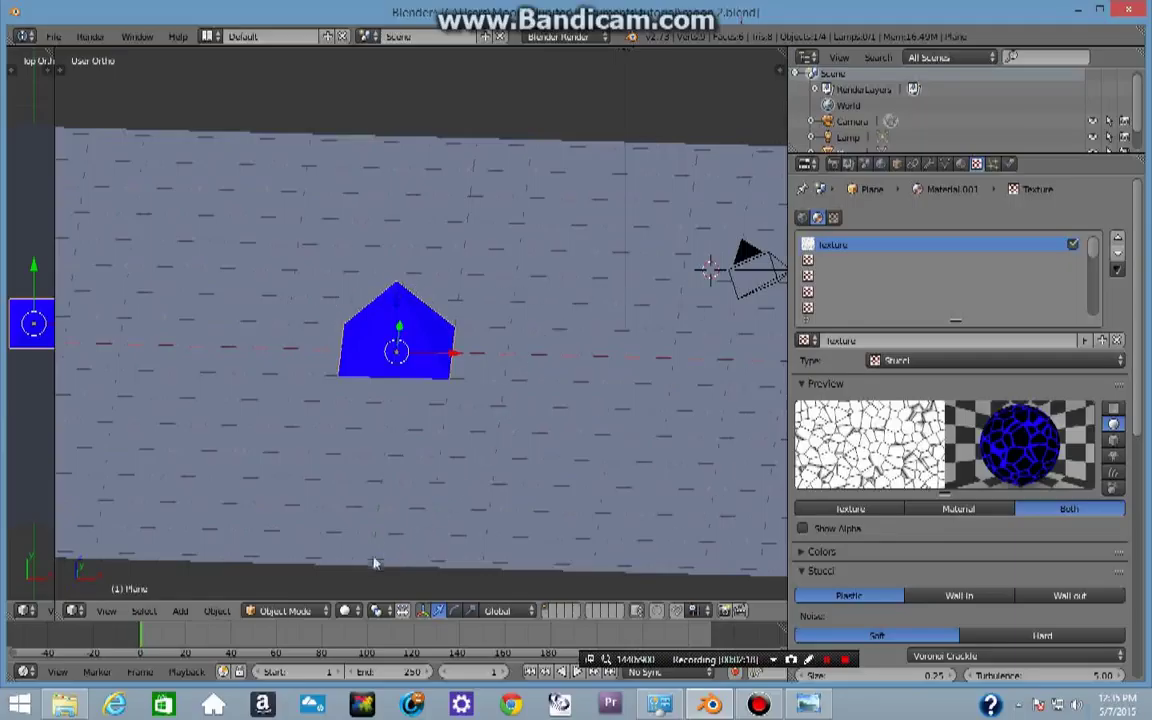
click(346, 611)
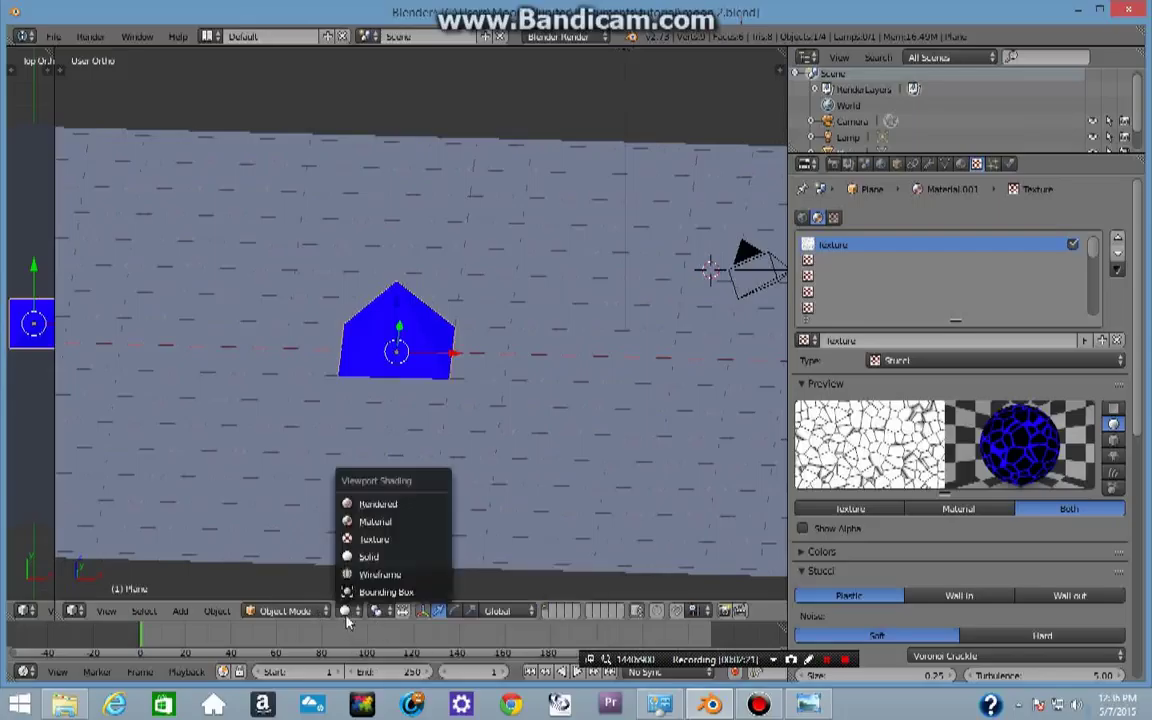
click(380, 574)
click(347, 610)
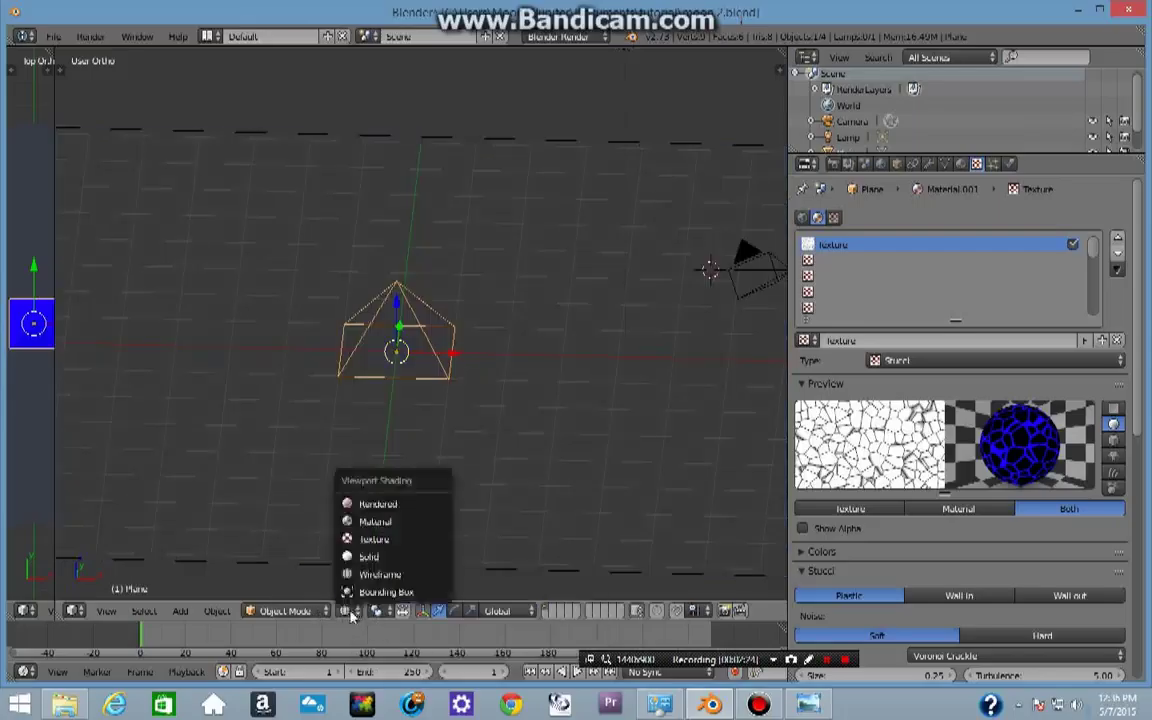
click(378, 572)
click(345, 611)
click(379, 573)
click(358, 611)
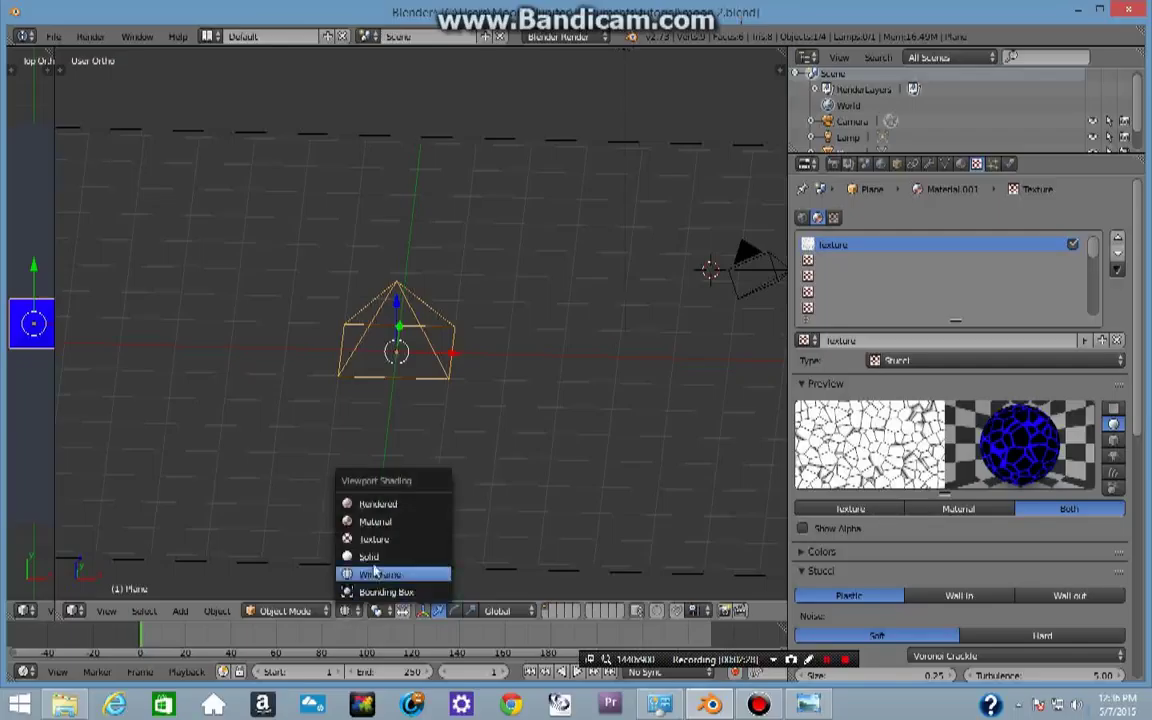
click(360, 556)
Step: Check the pyramid's crackle pattern in Rendered viewport shading, and return to Solid shading
click(355, 612)
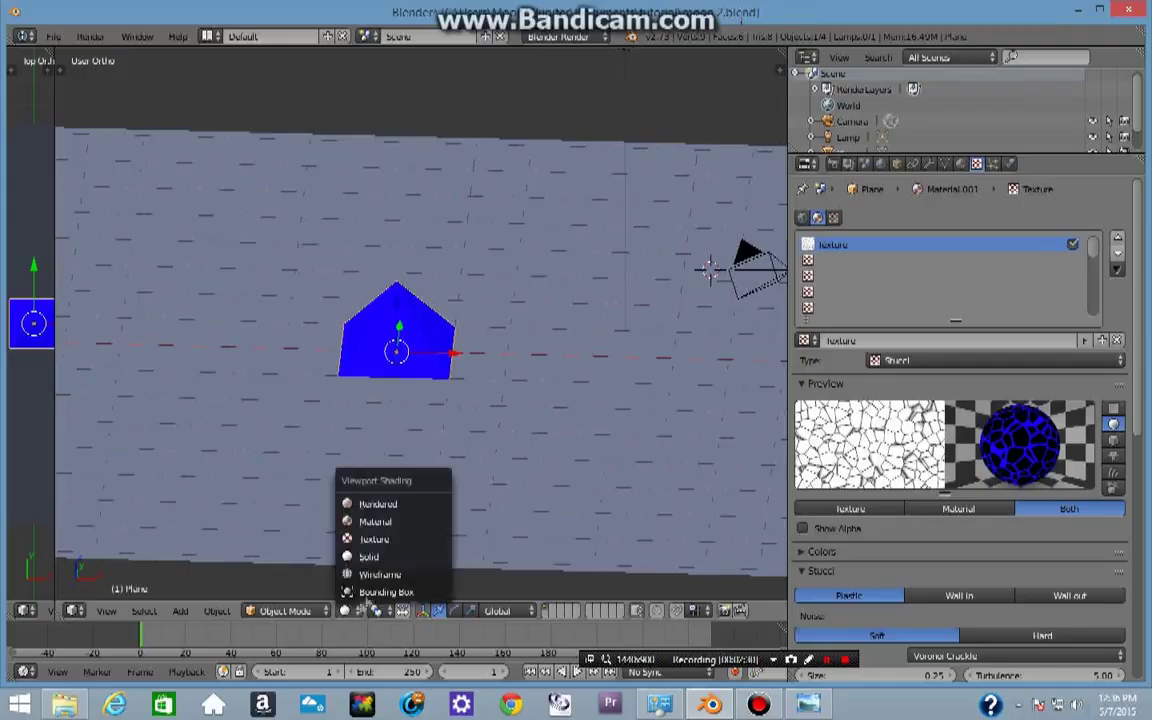
click(385, 509)
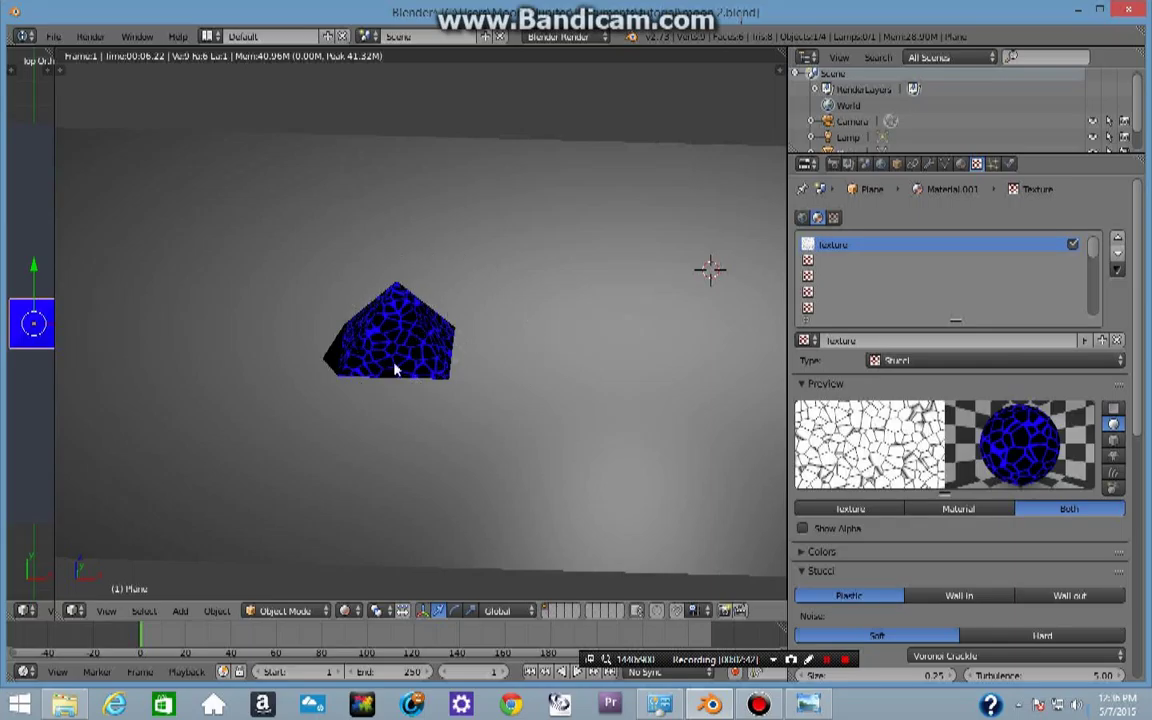
click(348, 612)
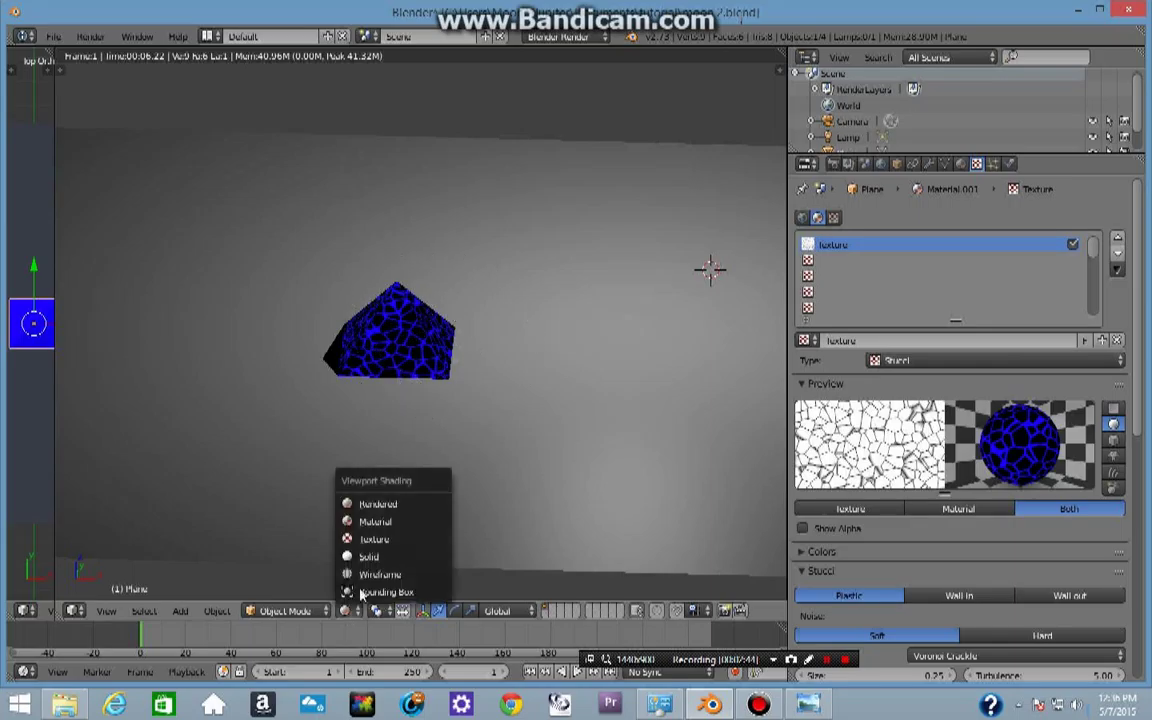
click(384, 556)
Step: Give the ground plane a new material named Floor
middle_drag(222, 432, 268, 492)
middle_drag(470, 476, 622, 316)
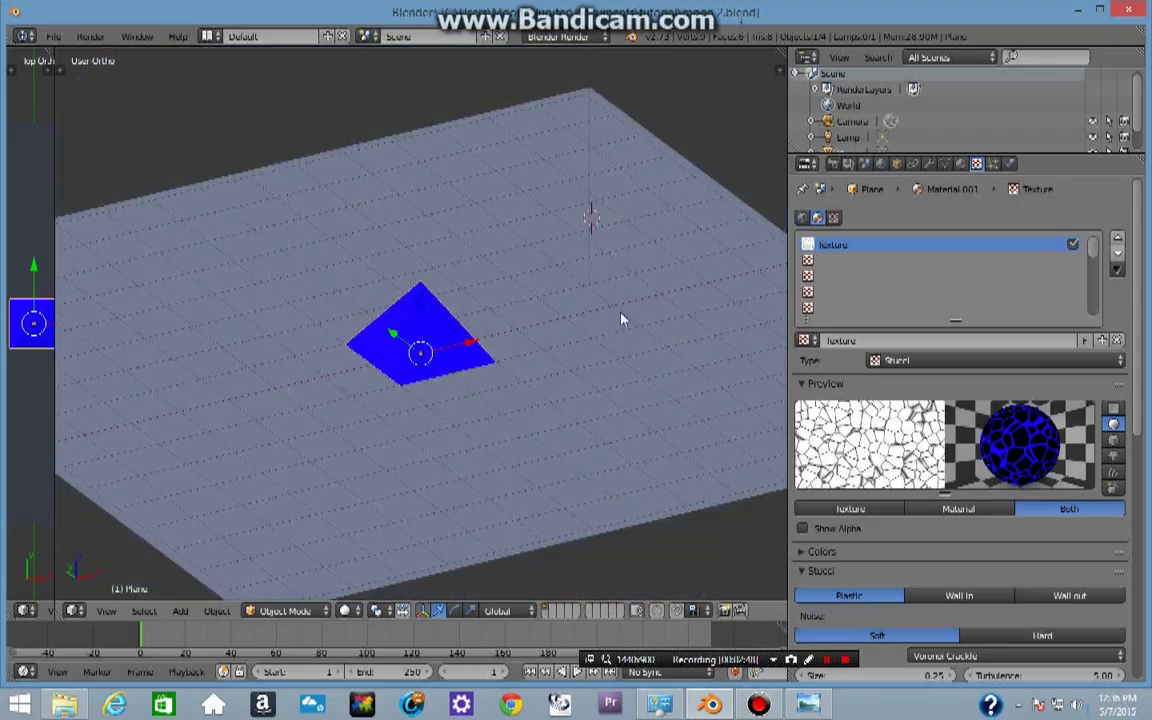
middle_drag(540, 543, 477, 354)
scroll(301, 470, down, 3)
middle_drag(267, 505, 386, 512)
scroll(378, 499, up, 2)
right_click(386, 512)
click(961, 163)
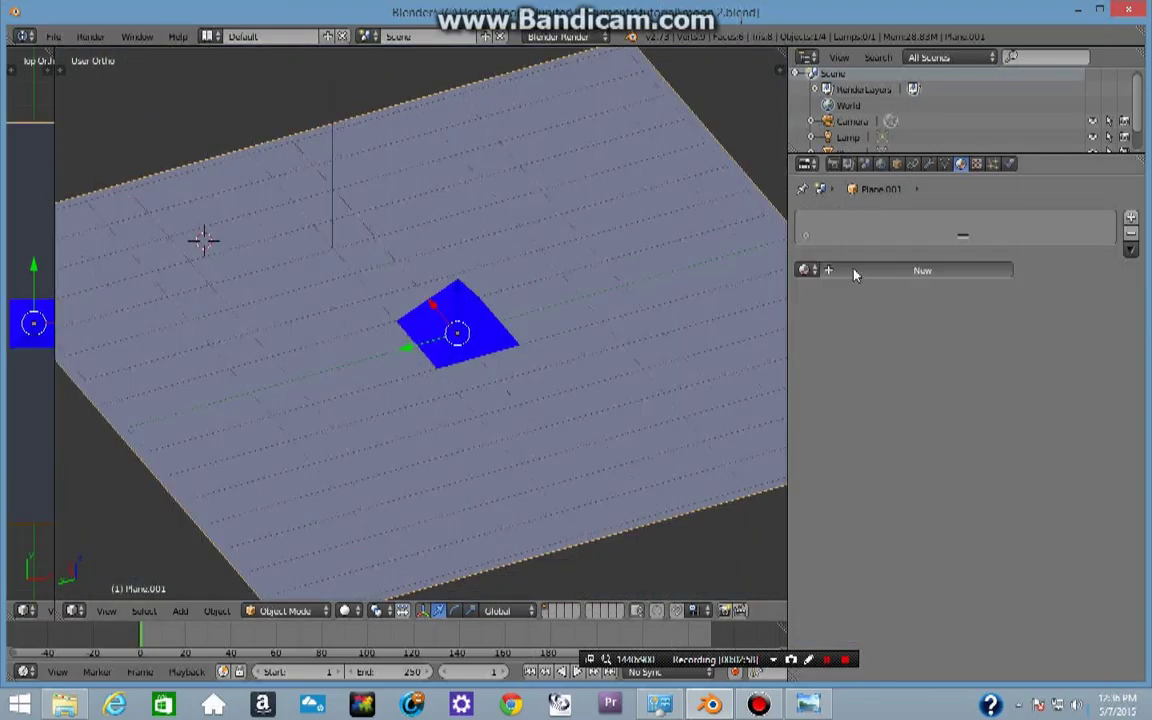
click(895, 271)
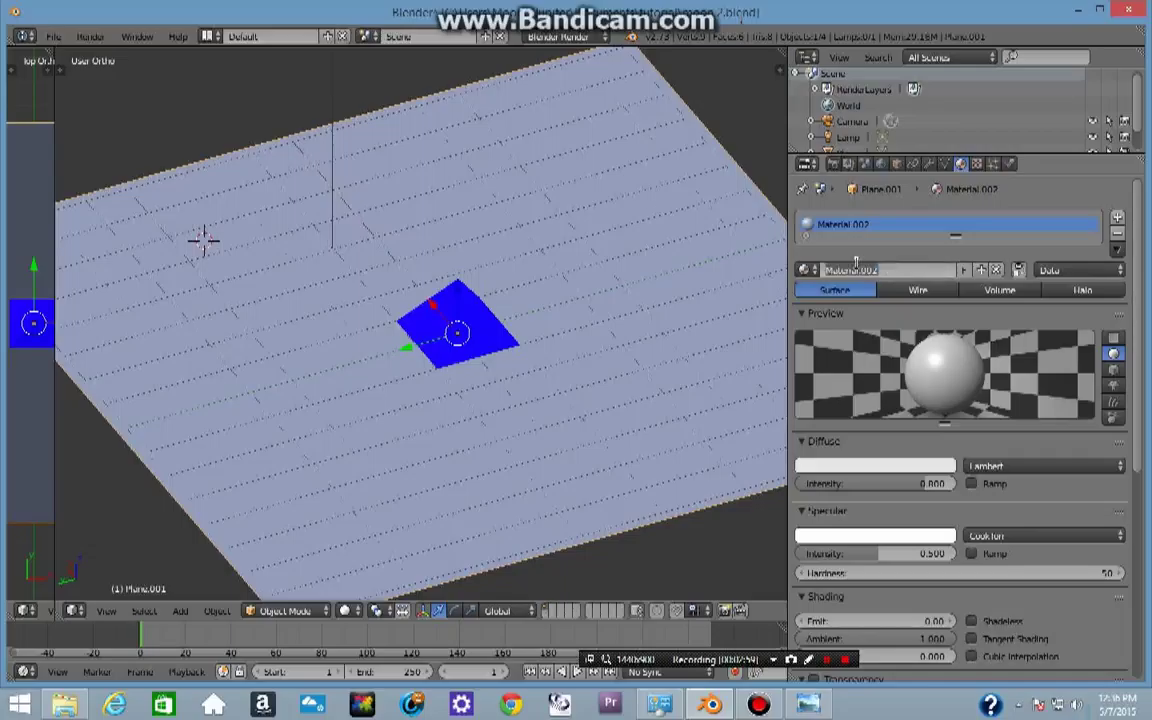
text(Big)
key(Return)
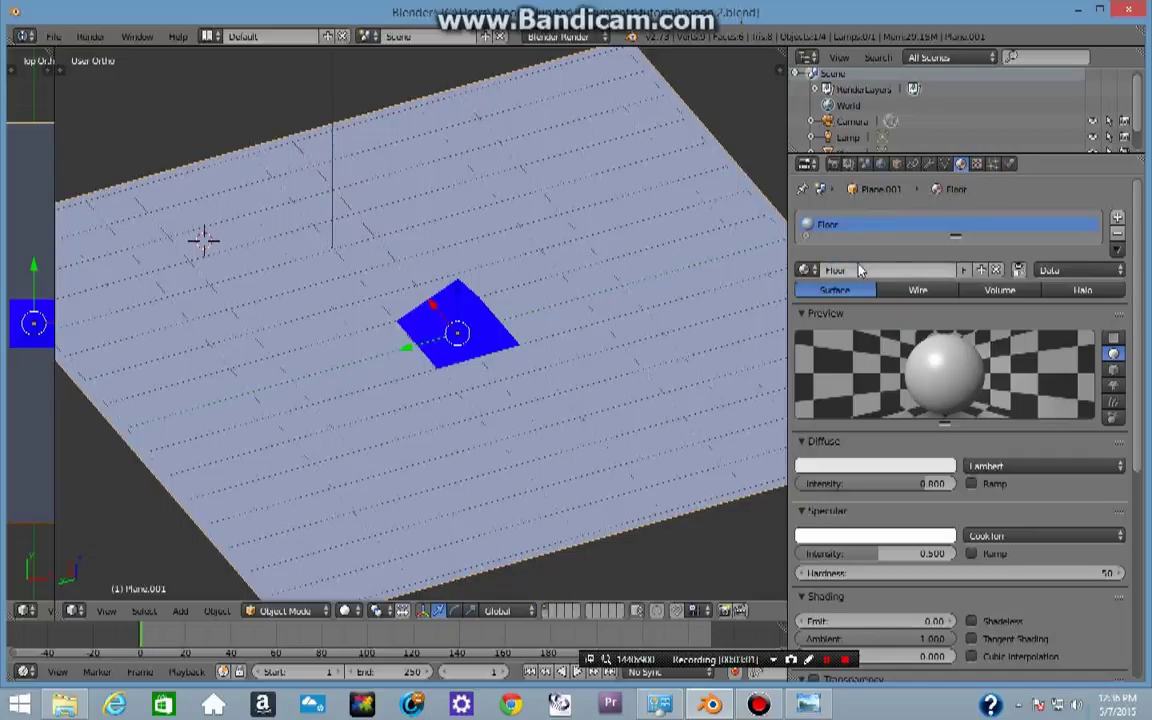
Step: Darken the Floor material's diffuse color to a medium grey and view the pyramid on it up close
click(870, 466)
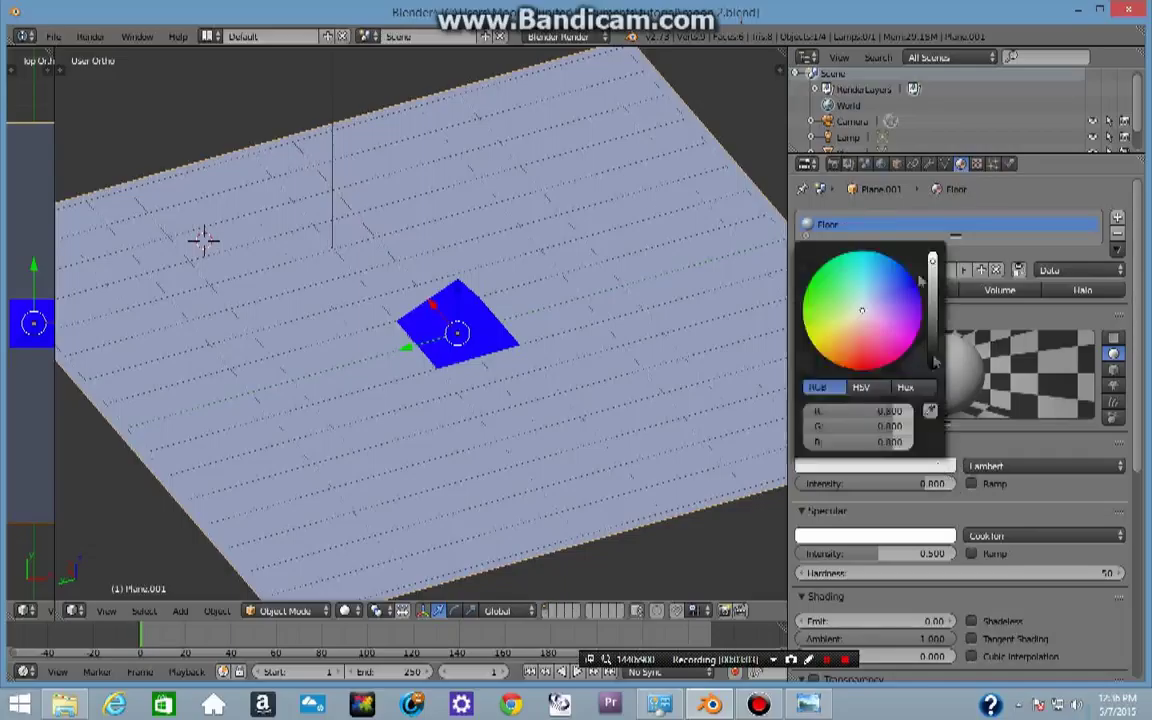
drag(932, 260, 932, 293)
middle_drag(633, 237, 571, 293)
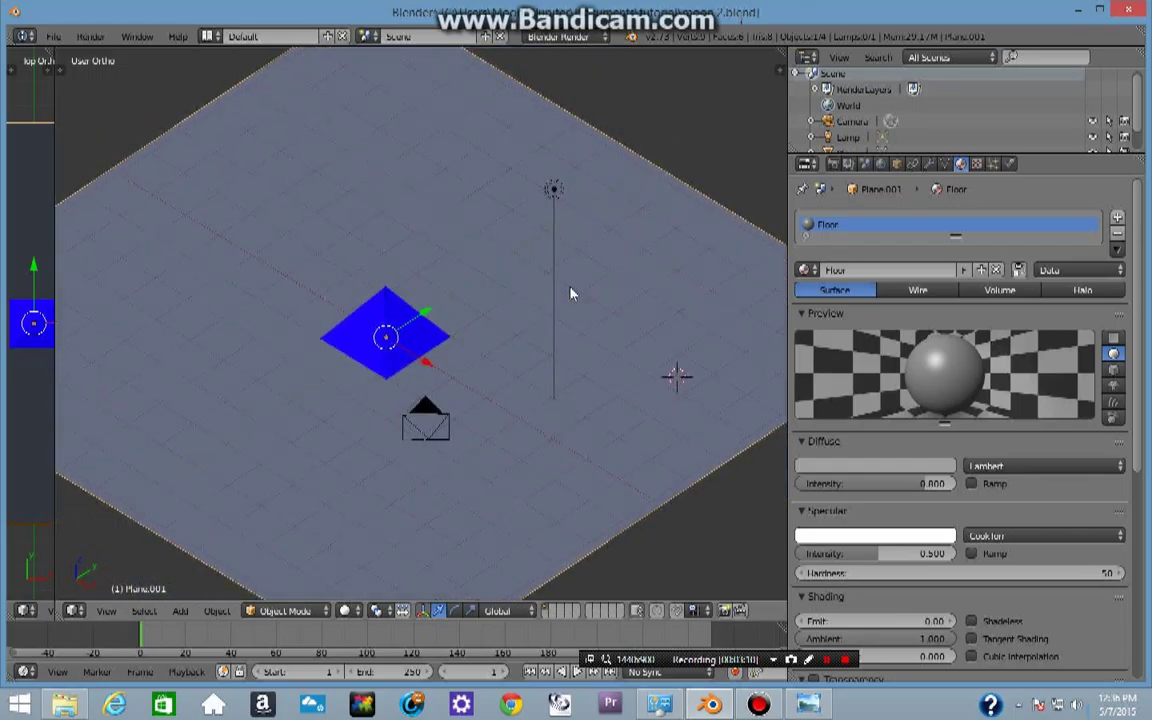
scroll(512, 319, up, 4)
middle_drag(512, 319, 598, 281)
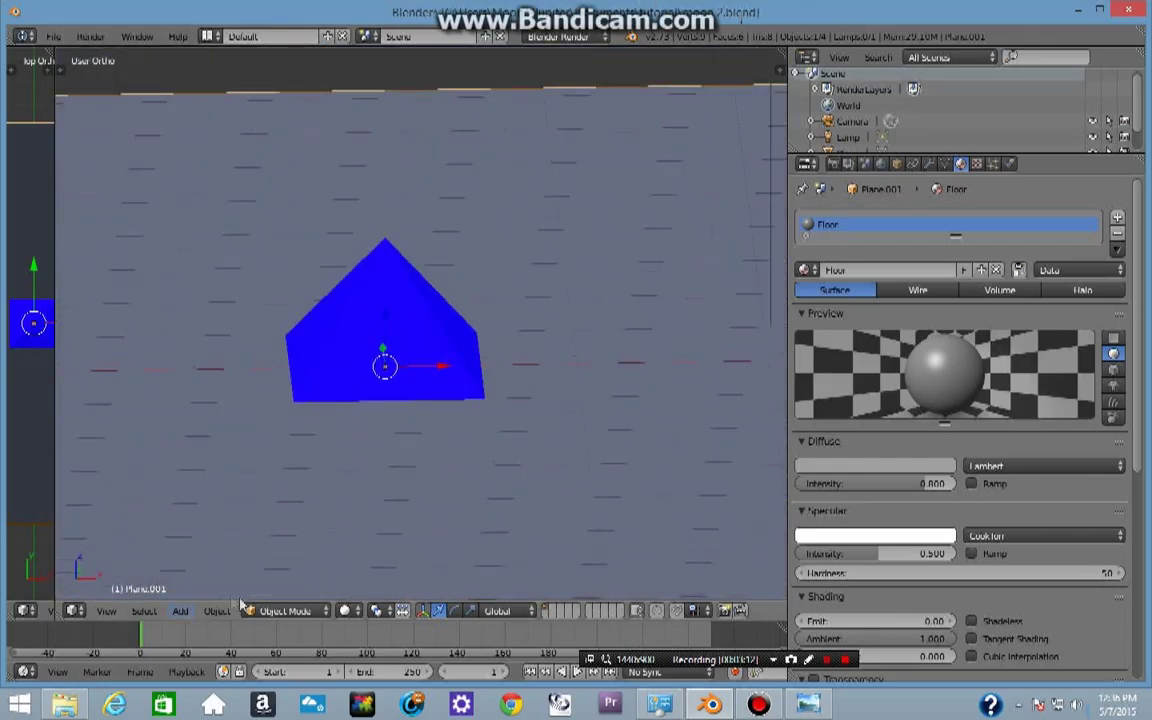
Step: Preview the pyramid on the Floor plane in Rendered viewport shading, and switch to Wireframe
click(347, 610)
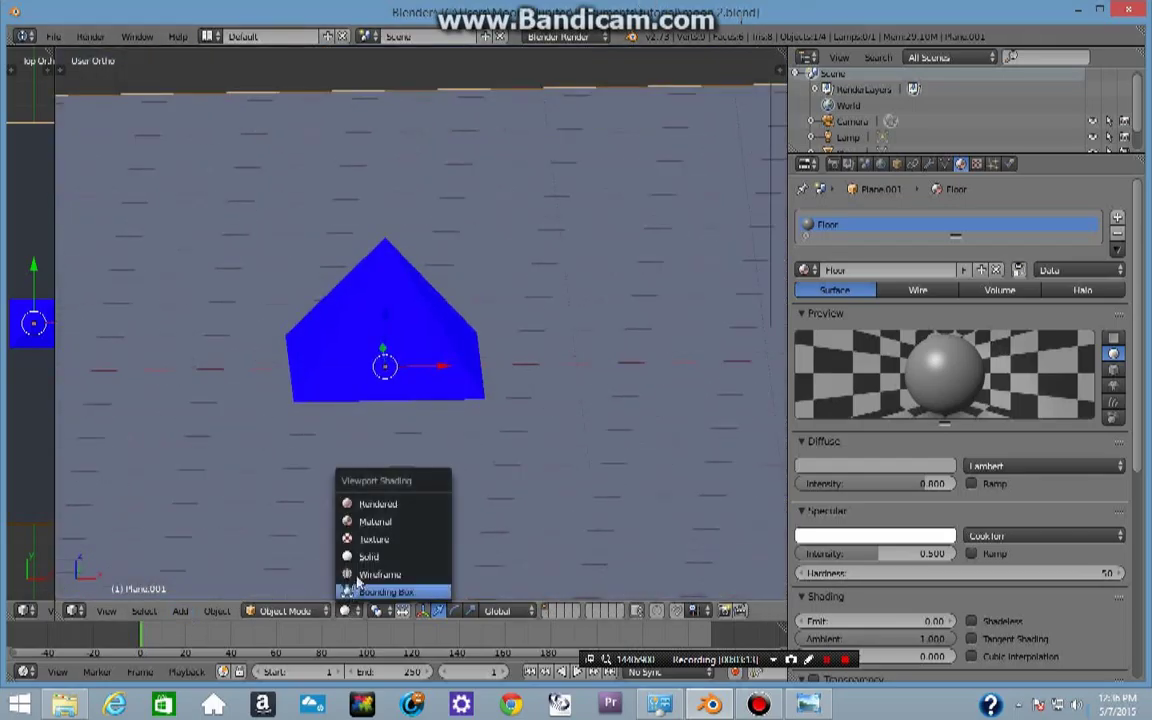
click(377, 506)
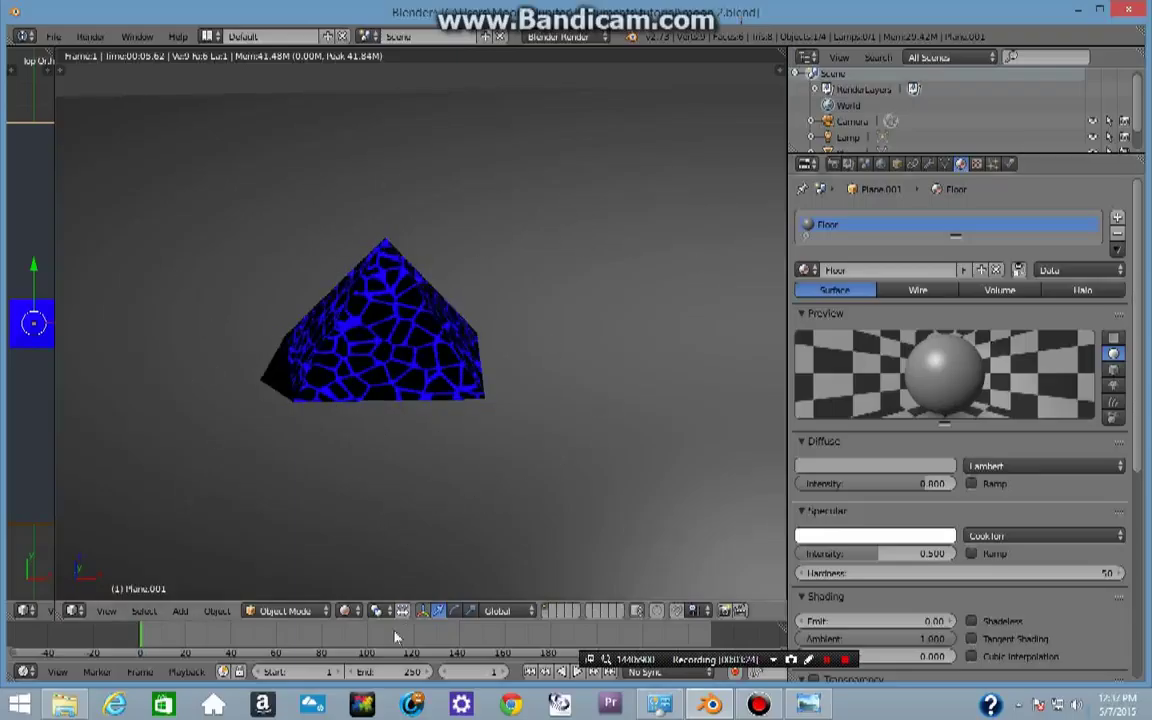
click(347, 610)
click(372, 574)
middle_drag(598, 471, 571, 437)
key(g)
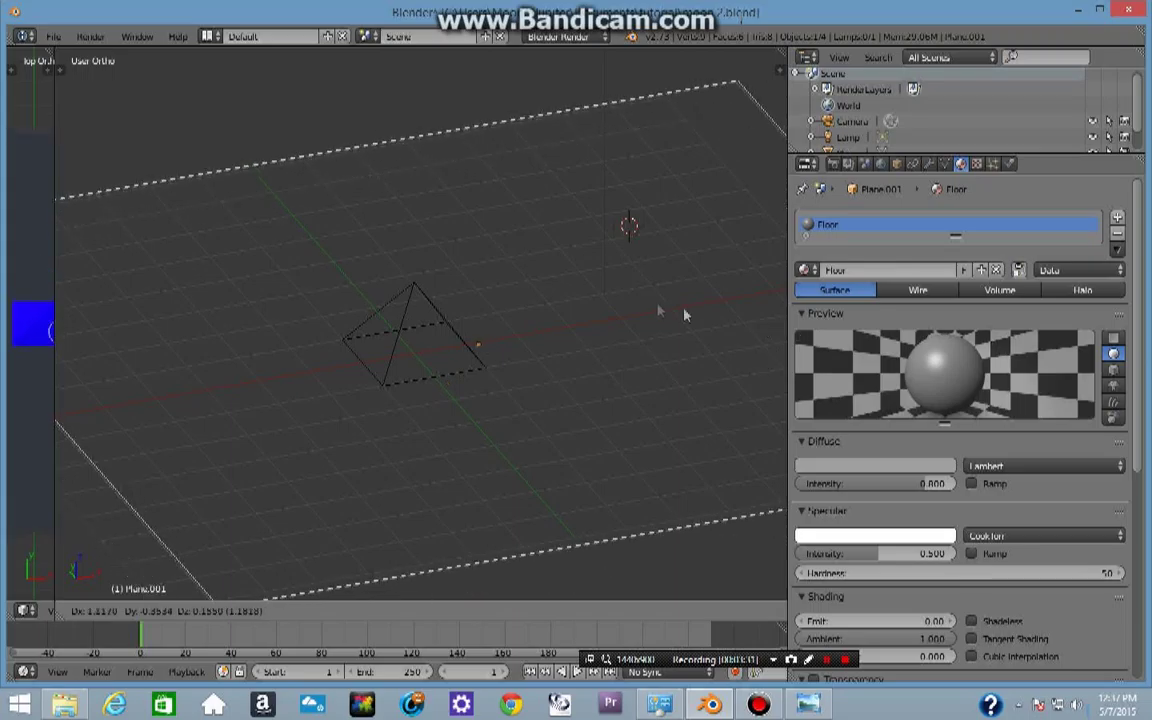
right_click(770, 322)
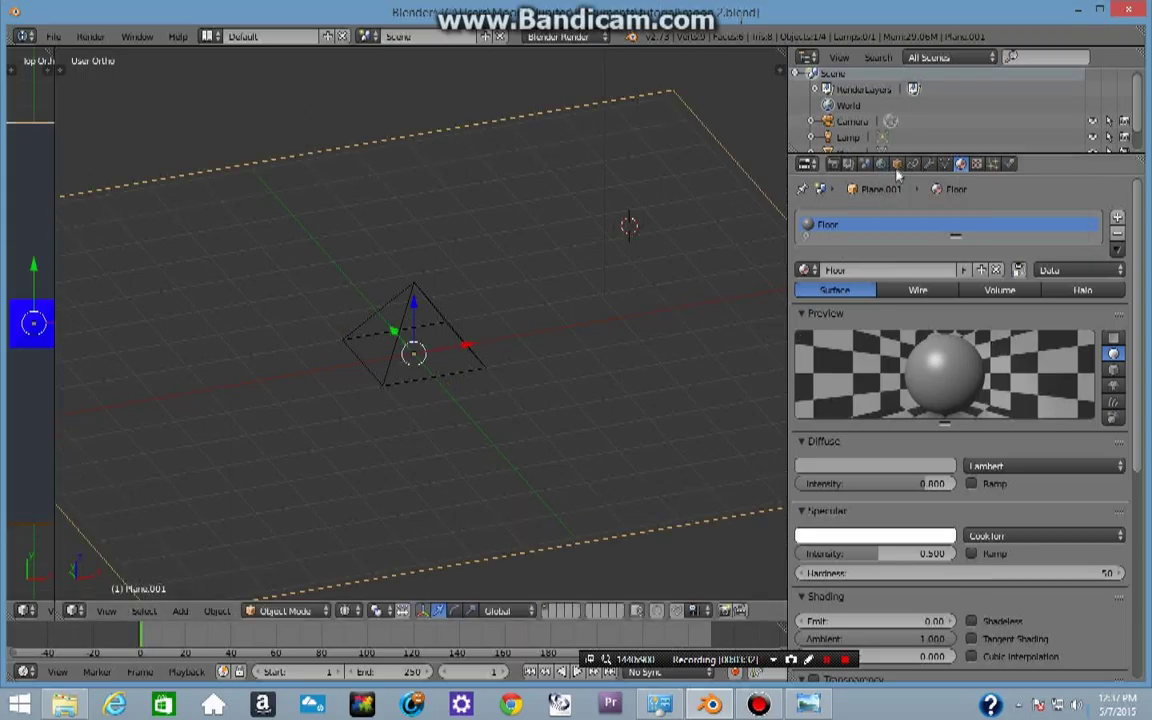
Step: Enable Indirect Lighting for the world with the Approximate gather method and 2 sampling passes
click(880, 165)
scroll(908, 327, down, 3)
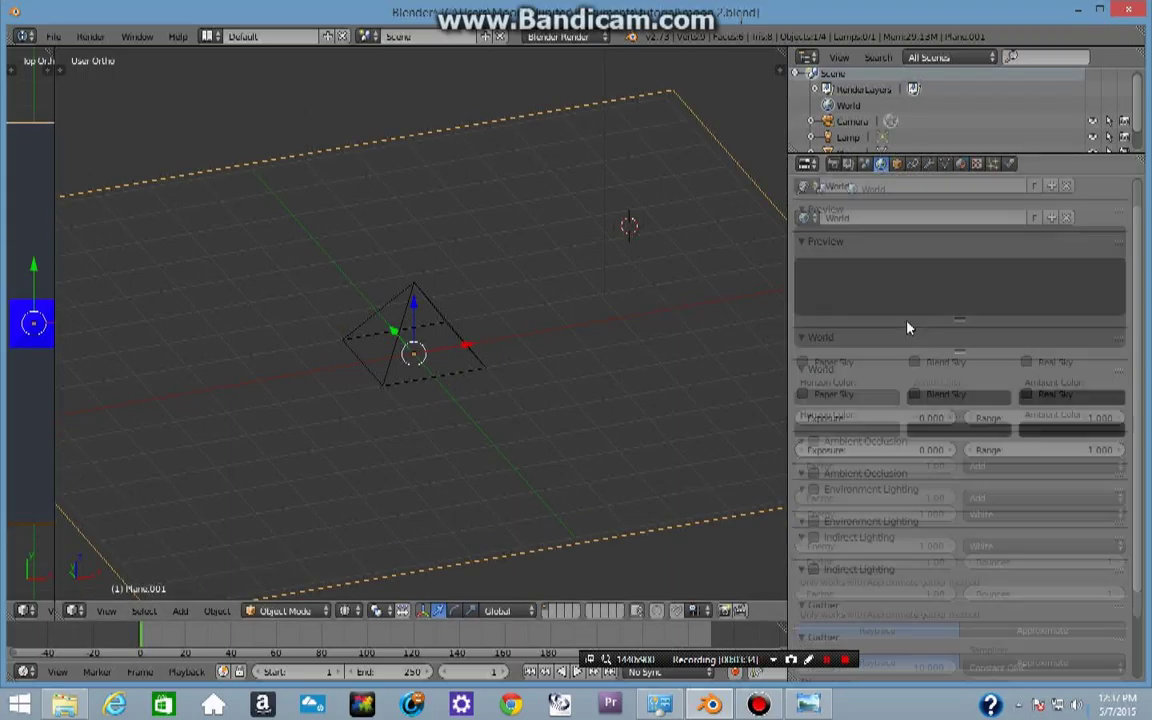
click(814, 464)
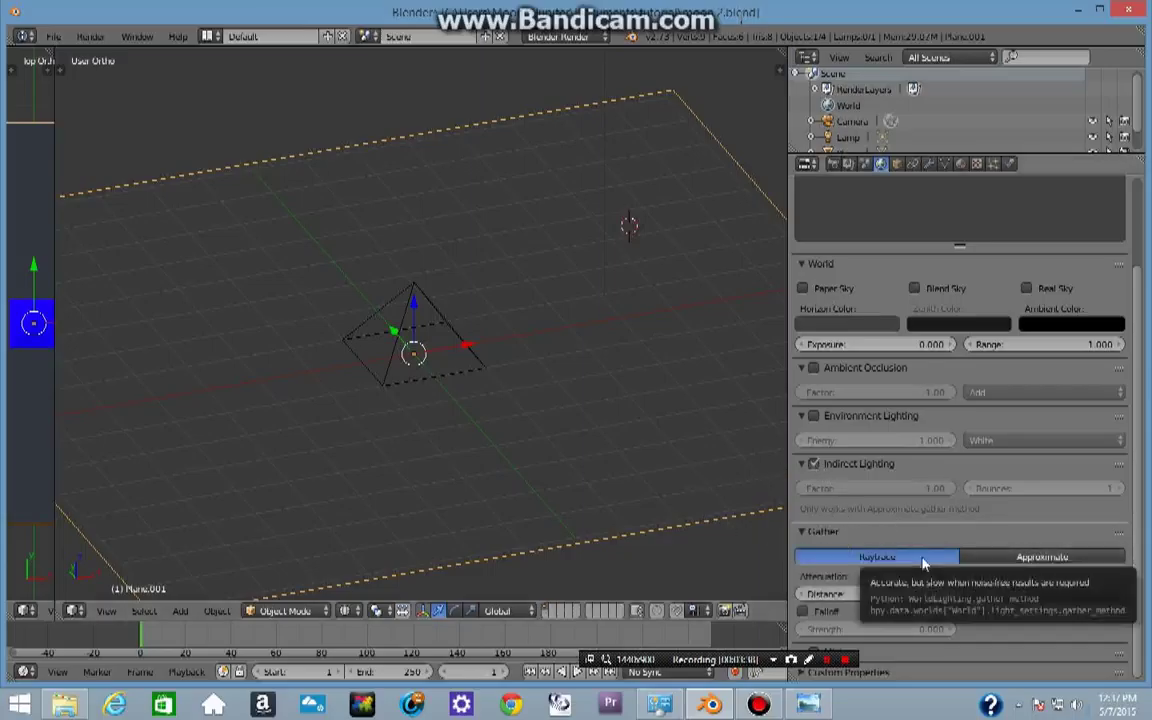
click(1041, 557)
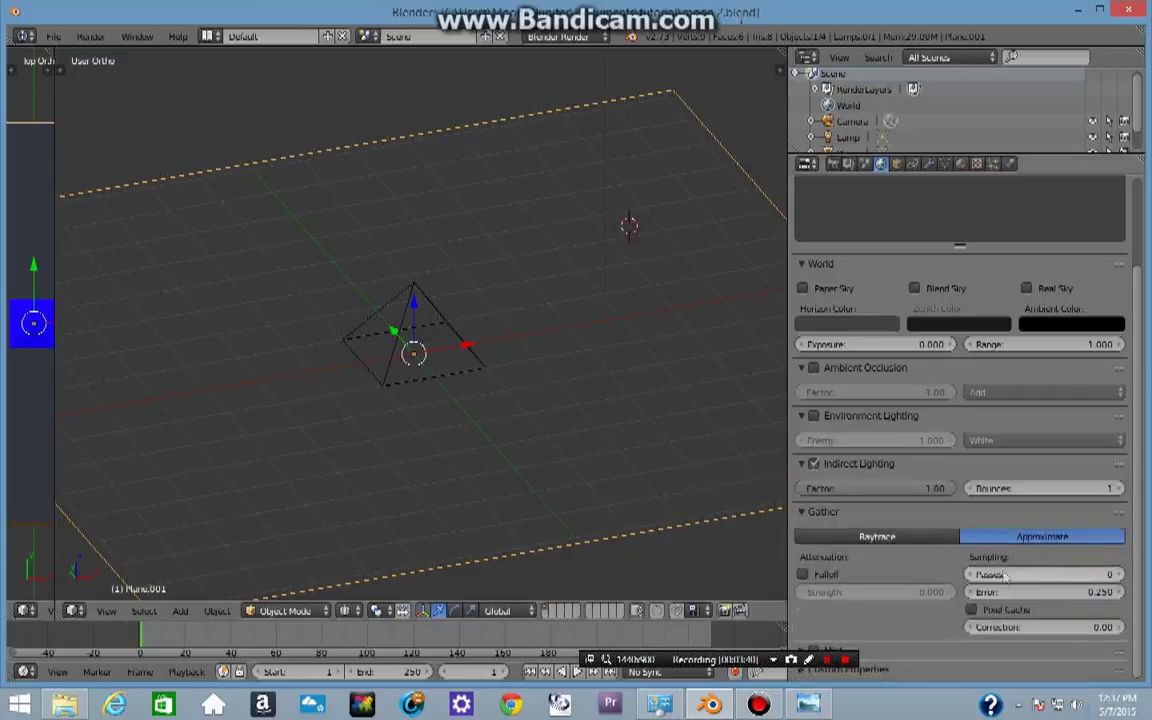
click(1005, 573)
text(2)
key(Return)
Step: Move the lamp about 6.3 units along the X axis away from the pyramid and set its energy to 0.1
middle_drag(550, 267, 501, 373)
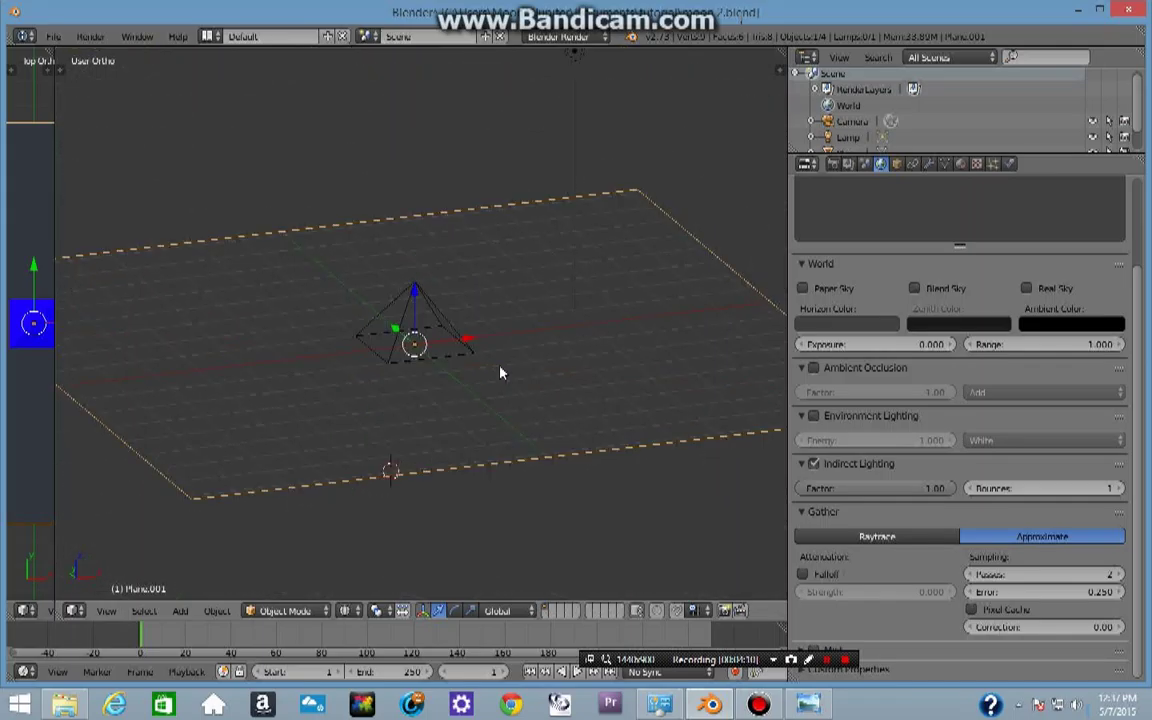
middle_drag(550, 149, 600, 155)
middle_drag(472, 192, 335, 262)
right_click(528, 352)
middle_drag(608, 297, 715, 267)
middle_drag(513, 314, 600, 330)
click(931, 165)
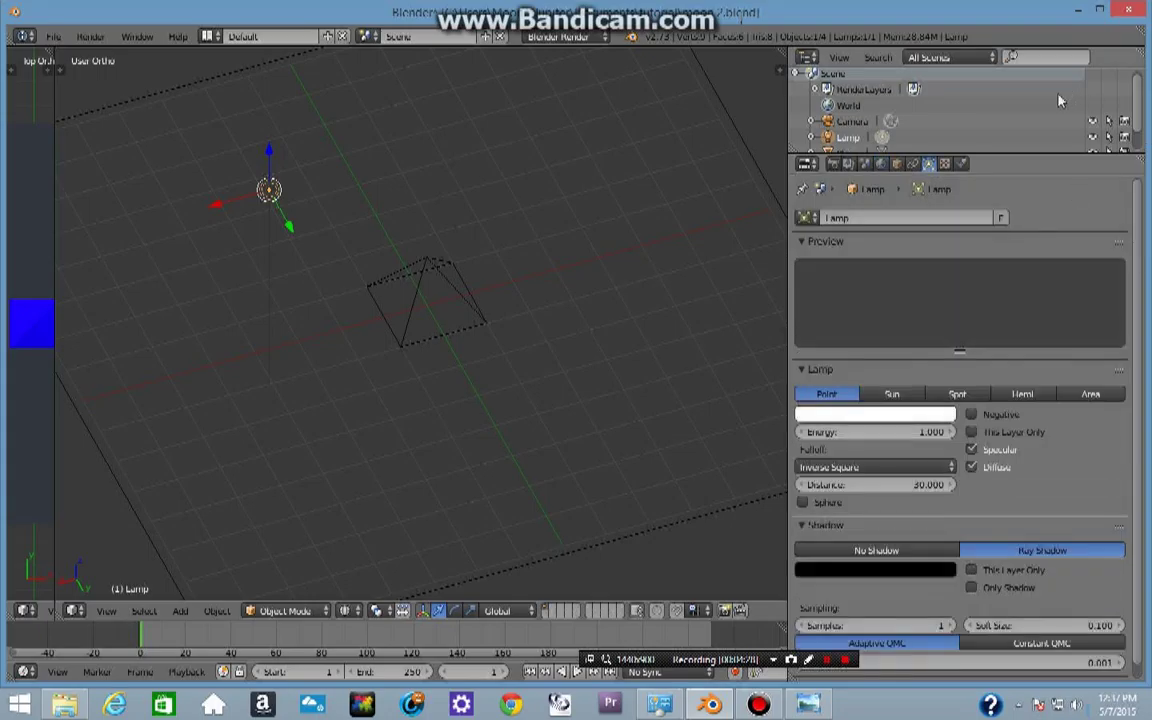
middle_drag(470, 355, 305, 256)
drag(268, 218, 90, 272)
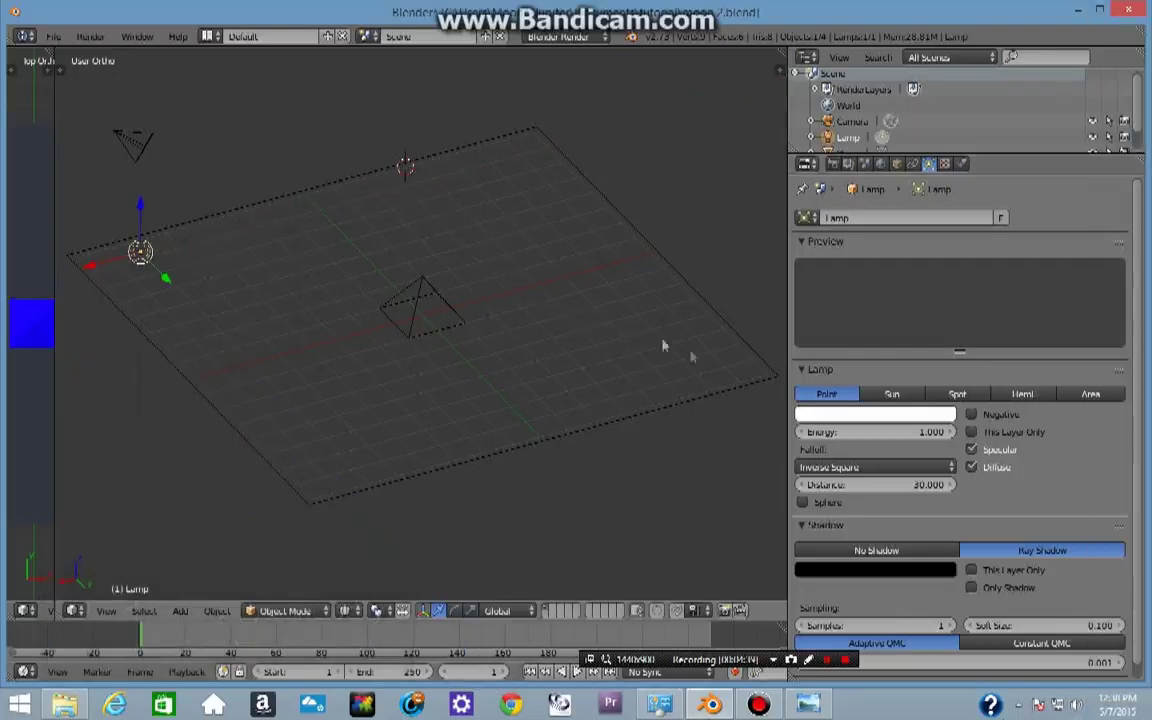
click(923, 431)
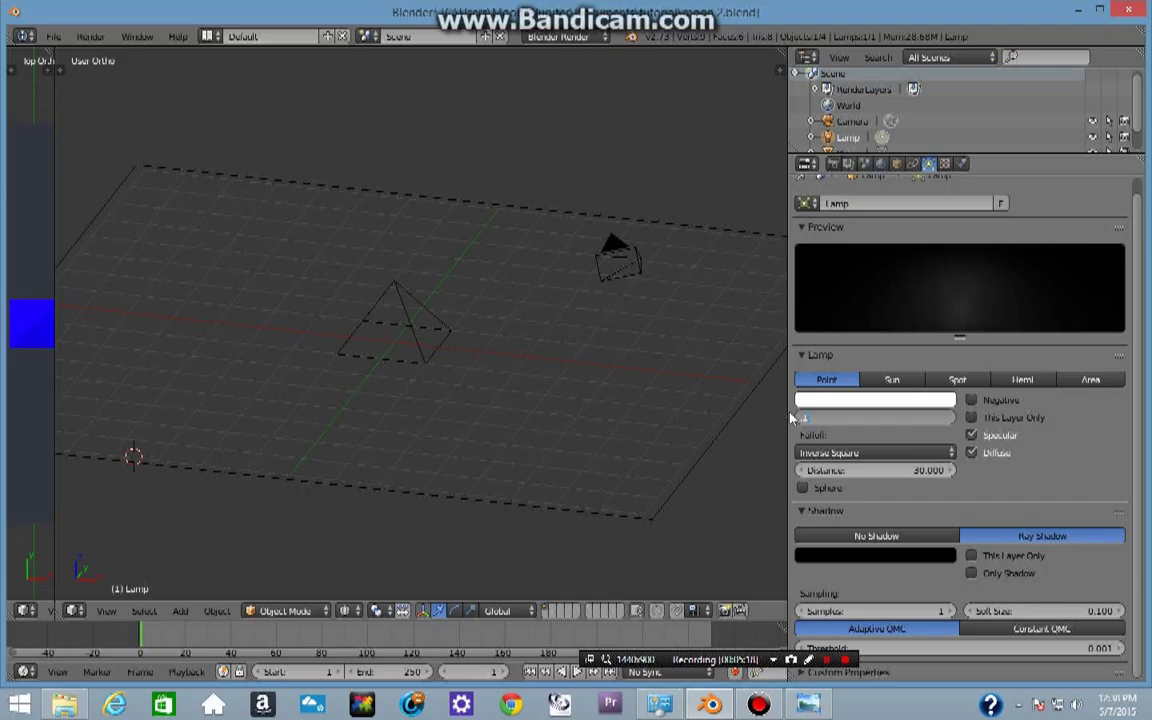
key(Return)
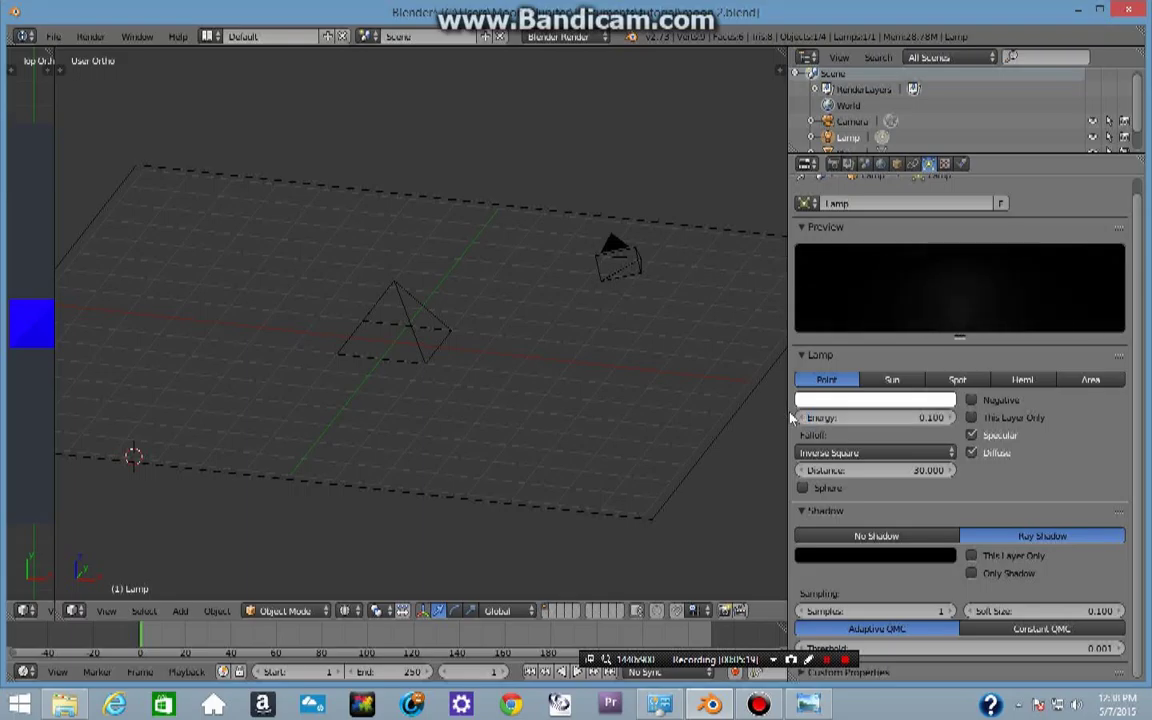
Step: Check the pyramid's glow under the dimmed lamp in Rendered viewport shading, and return to Wireframe
middle_drag(150, 320, 252, 334)
middle_drag(340, 400, 363, 378)
click(362, 613)
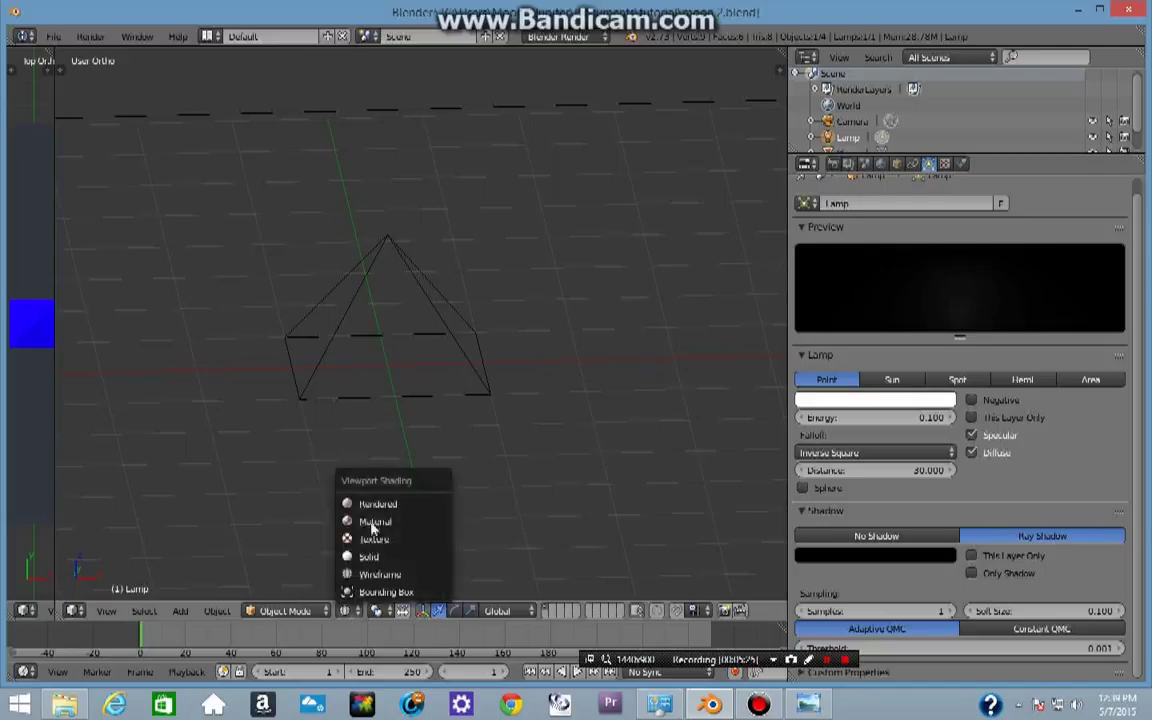
click(375, 505)
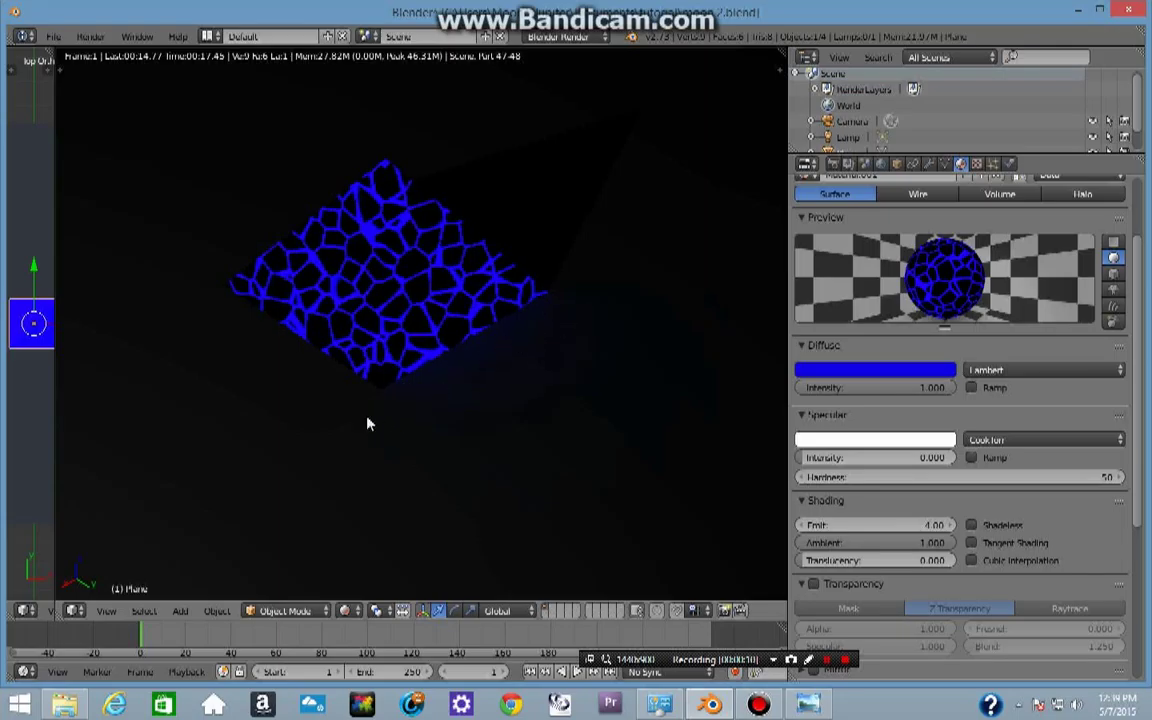
key(z)
scroll(466, 495, down, 3)
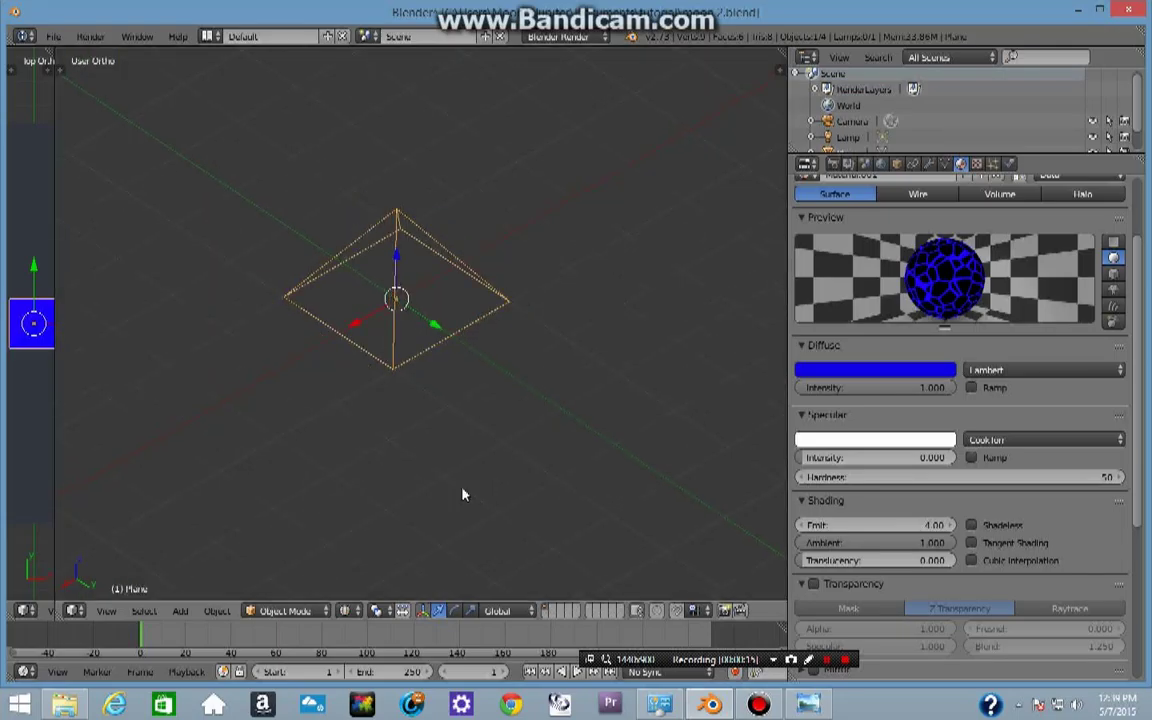
scroll(446, 486, down, 2)
scroll(432, 504, up, 4)
scroll(525, 282, down, 4)
scroll(530, 320, up, 2)
scroll(500, 350, down, 2)
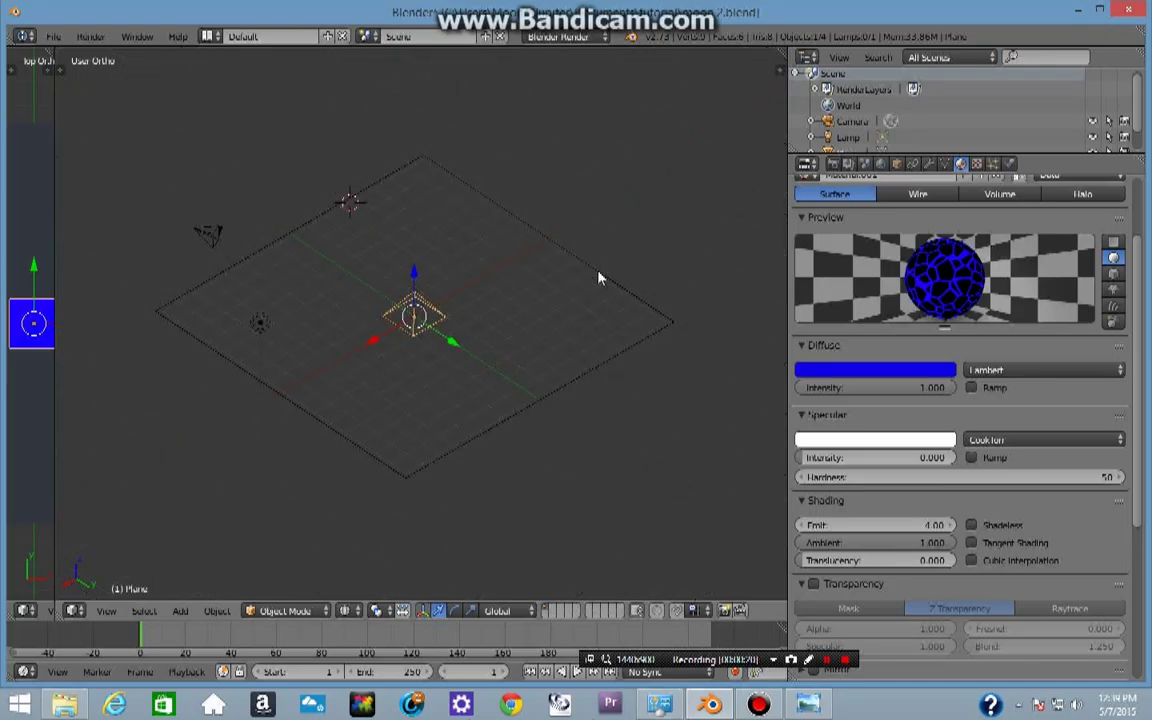
Step: Enable Mirror on the ground plane's Floor material with a reflectivity of 0.1
right_click(600, 276)
scroll(489, 386, up, 5)
middle_drag(391, 381, 549, 468)
middle_drag(473, 344, 569, 375)
middle_drag(335, 300, 764, 300)
scroll(637, 292, up, 2)
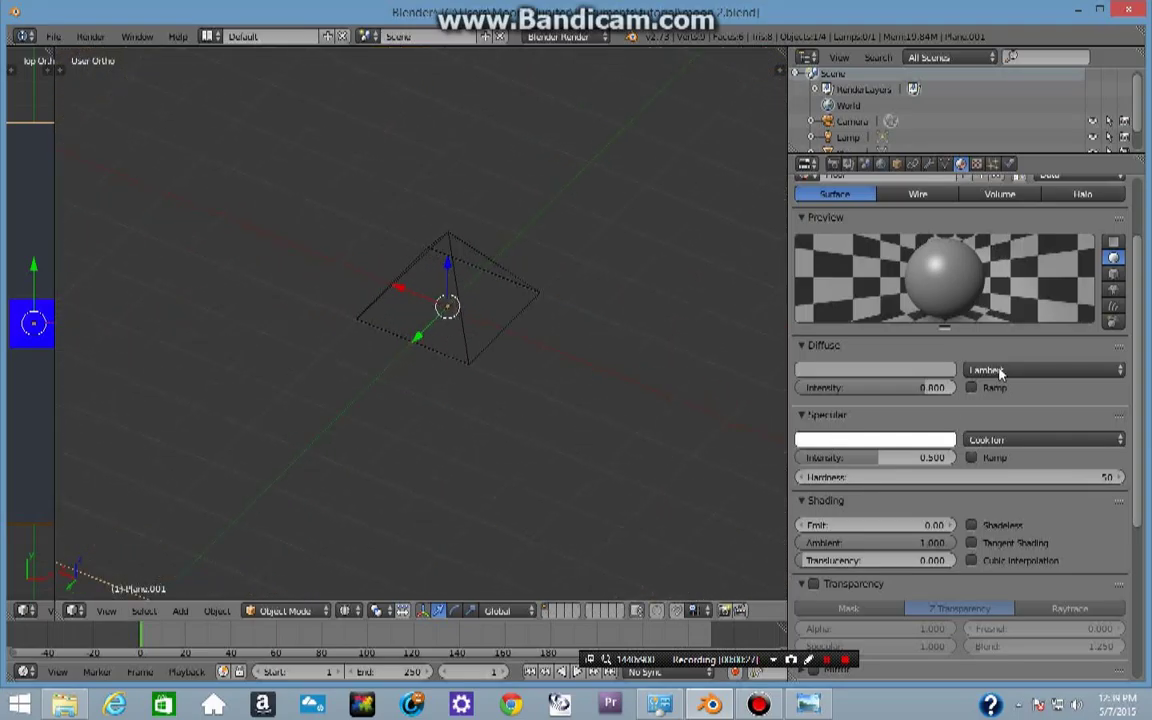
scroll(1002, 370, up, 3)
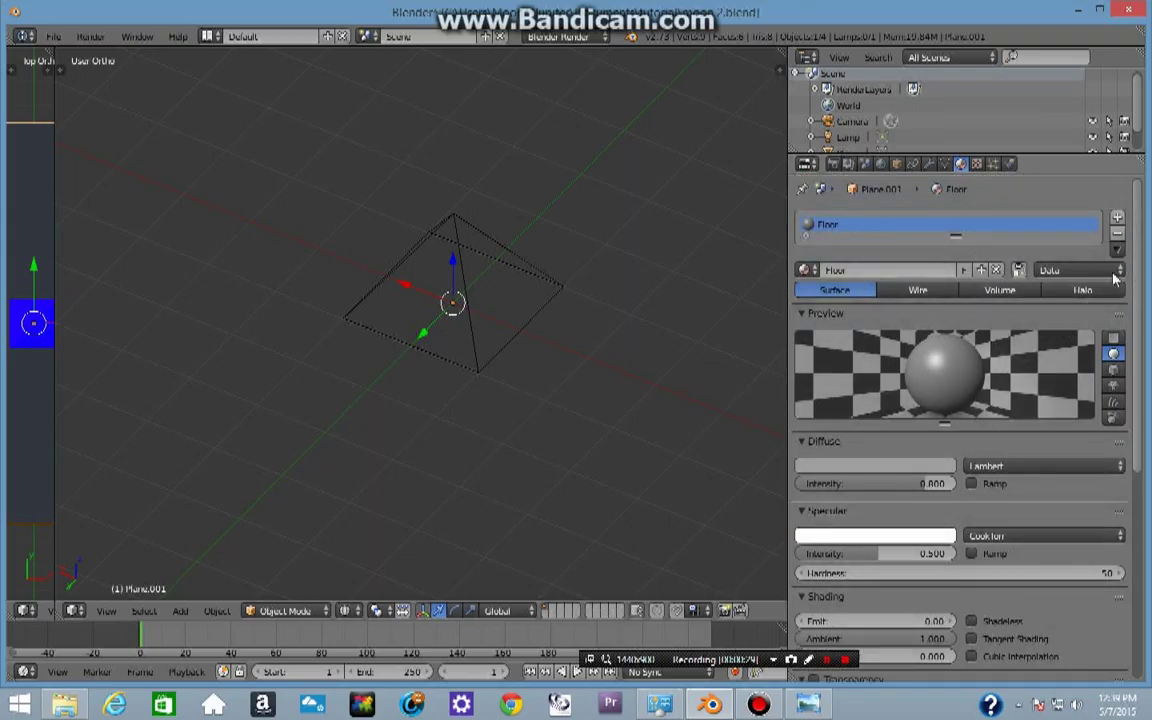
scroll(1140, 270, down, 5)
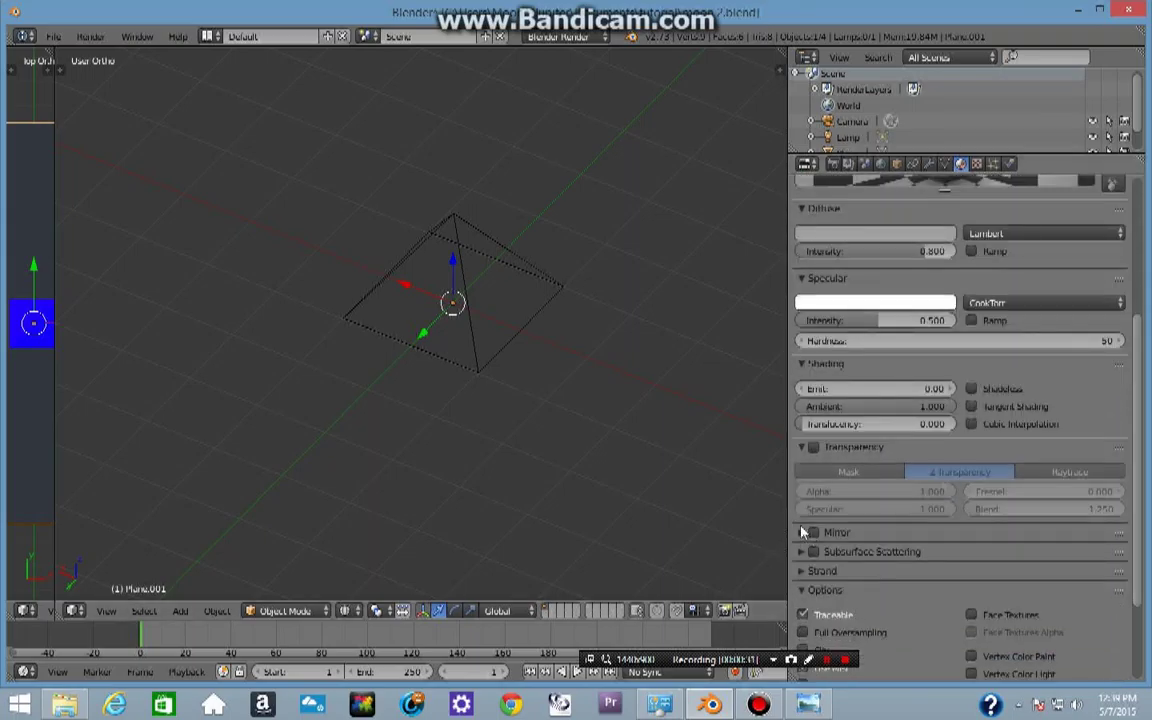
scroll(1000, 400, down, 2)
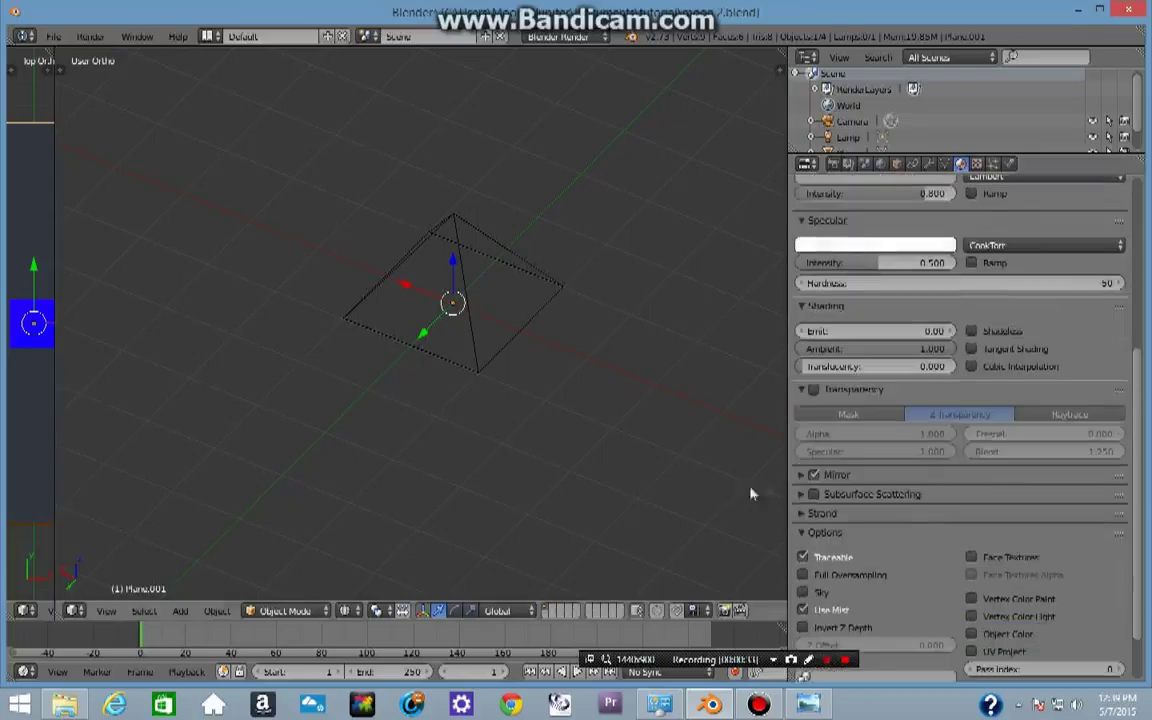
click(832, 475)
click(843, 501)
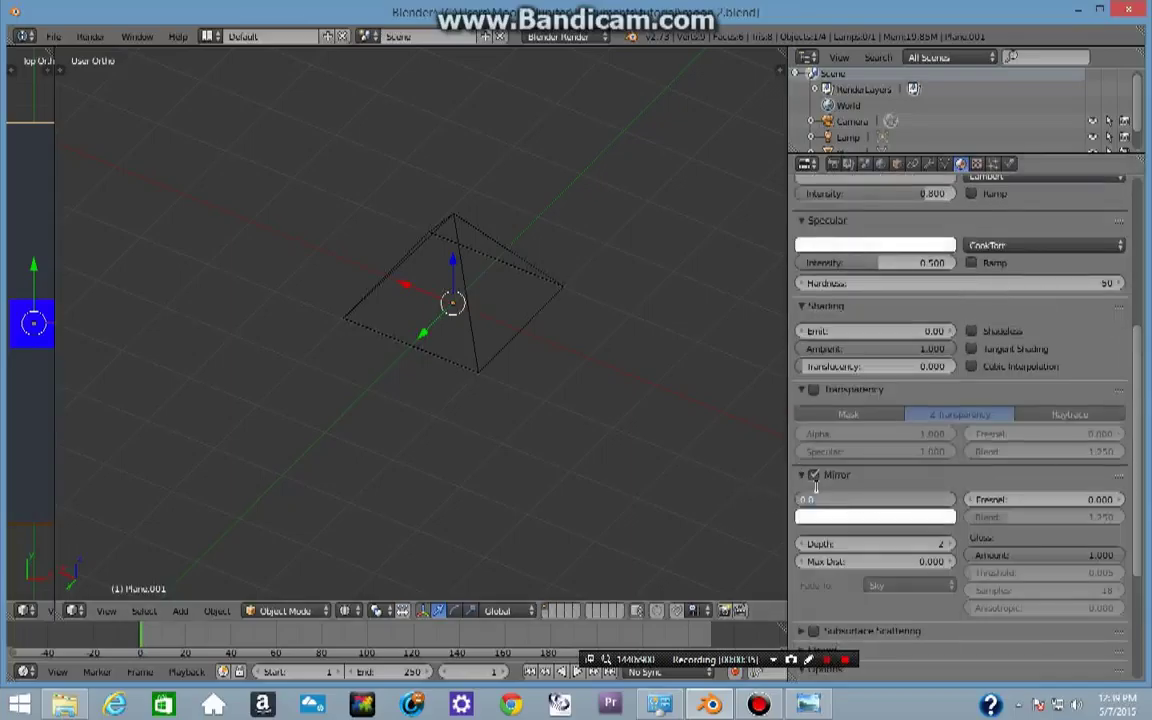
text(.1)
key(Return)
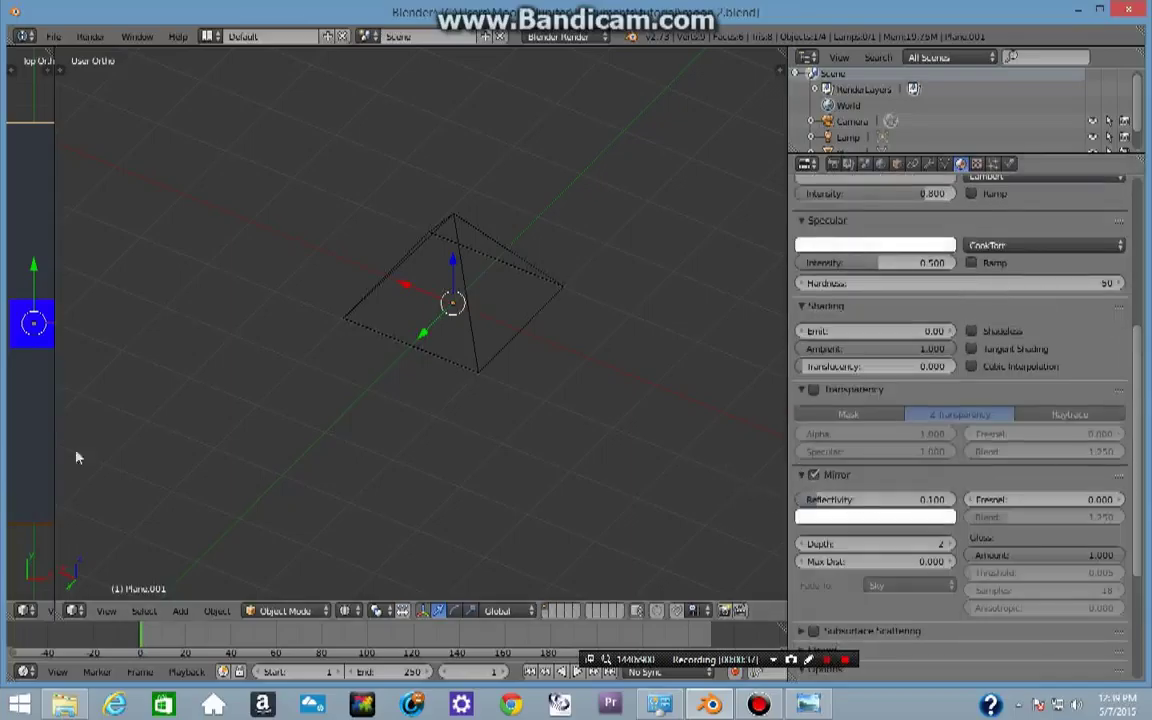
Step: Check the pyramid's reflection on the floor in Rendered viewport shading, and return to Wireframe
middle_drag(414, 393, 418, 394)
key(shift+z)
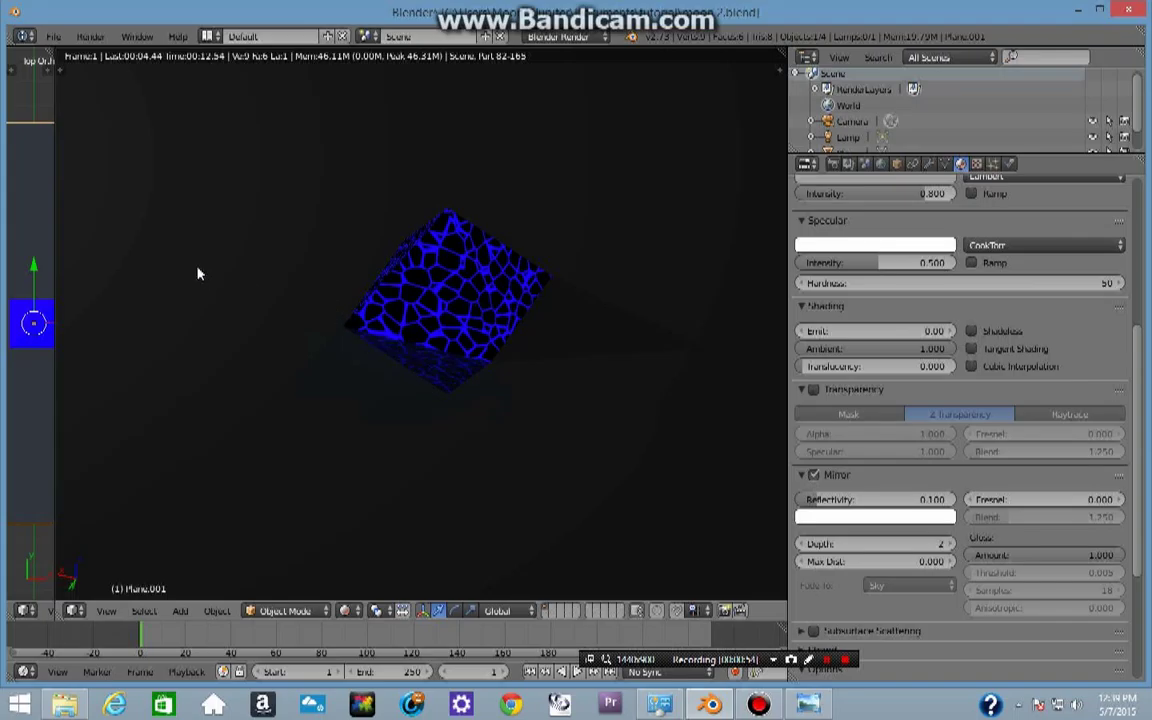
key(shift+z)
middle_drag(490, 340, 560, 332)
middle_drag(479, 288, 492, 234)
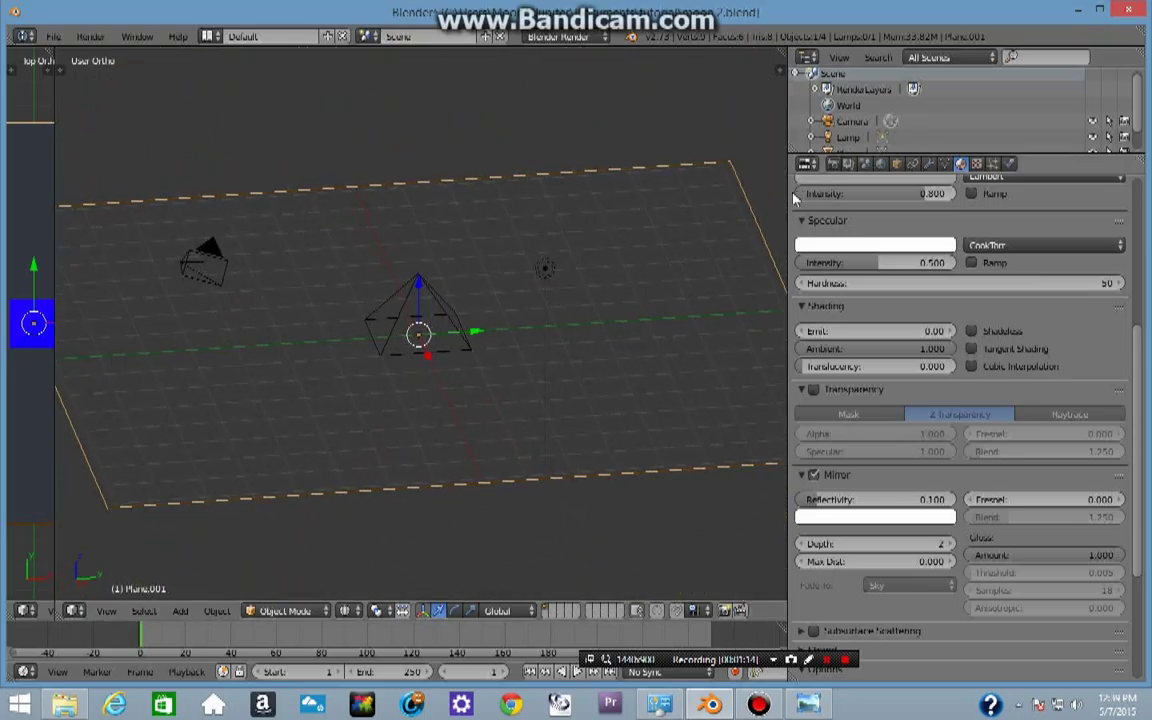
Step: Select the pyramid and widen the top-view area until its Tool Shelf shows the object editing tools
scroll(820, 260, up, 7)
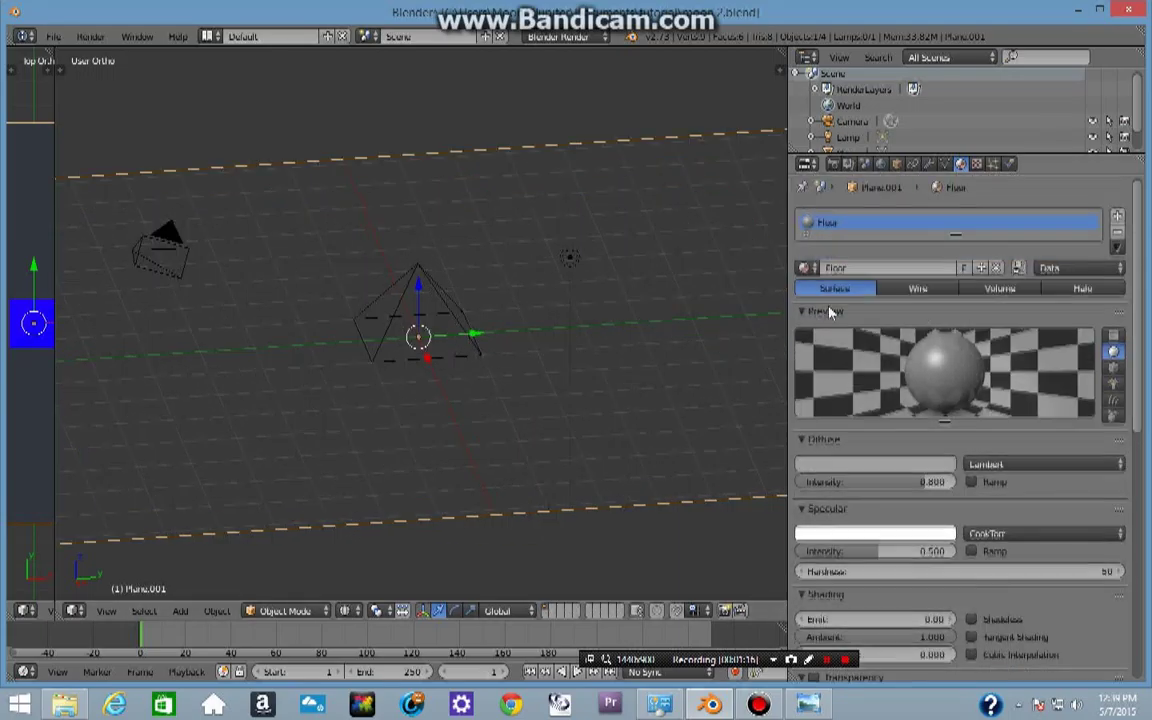
right_click(446, 311)
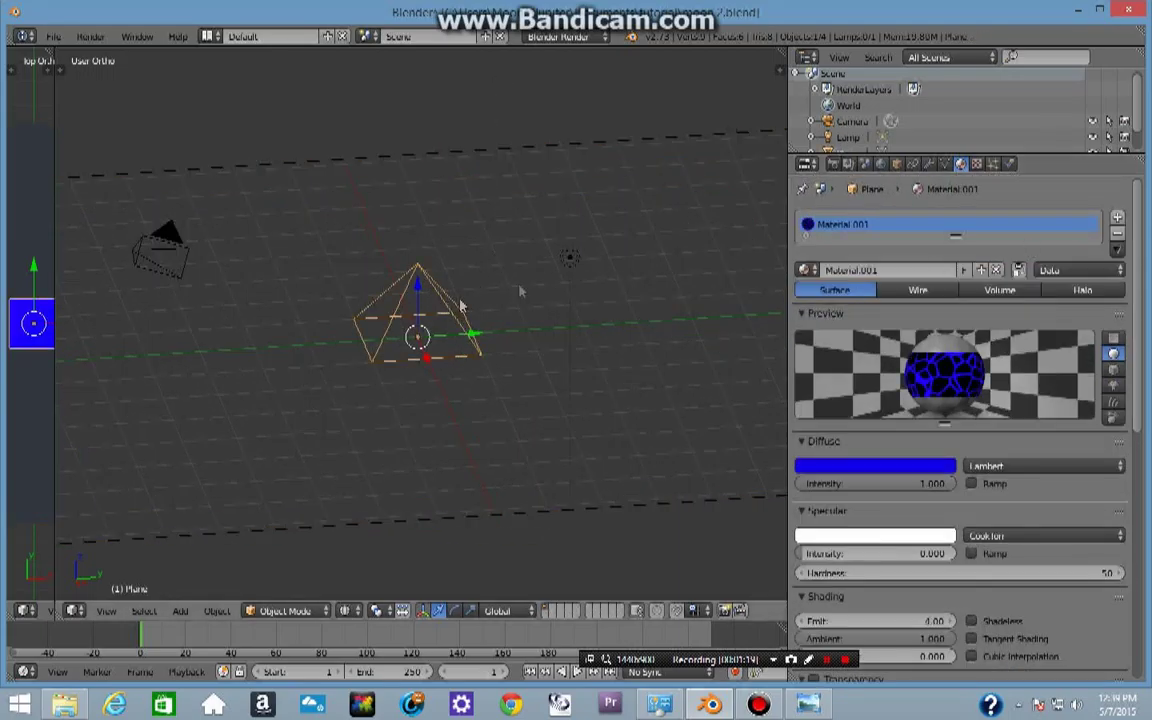
middle_drag(550, 386, 465, 353)
scroll(465, 352, up, 2)
click(59, 88)
drag(55, 90, 167, 105)
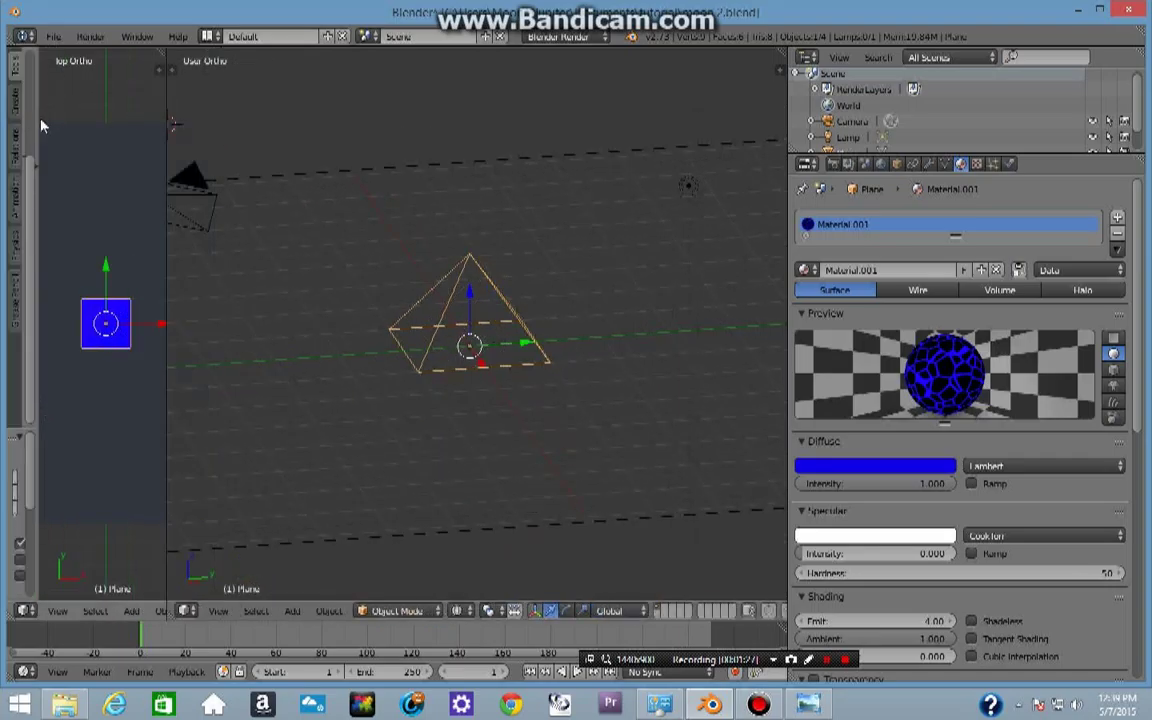
key(t)
scroll(151, 218, down, 3)
scroll(548, 325, up, 1)
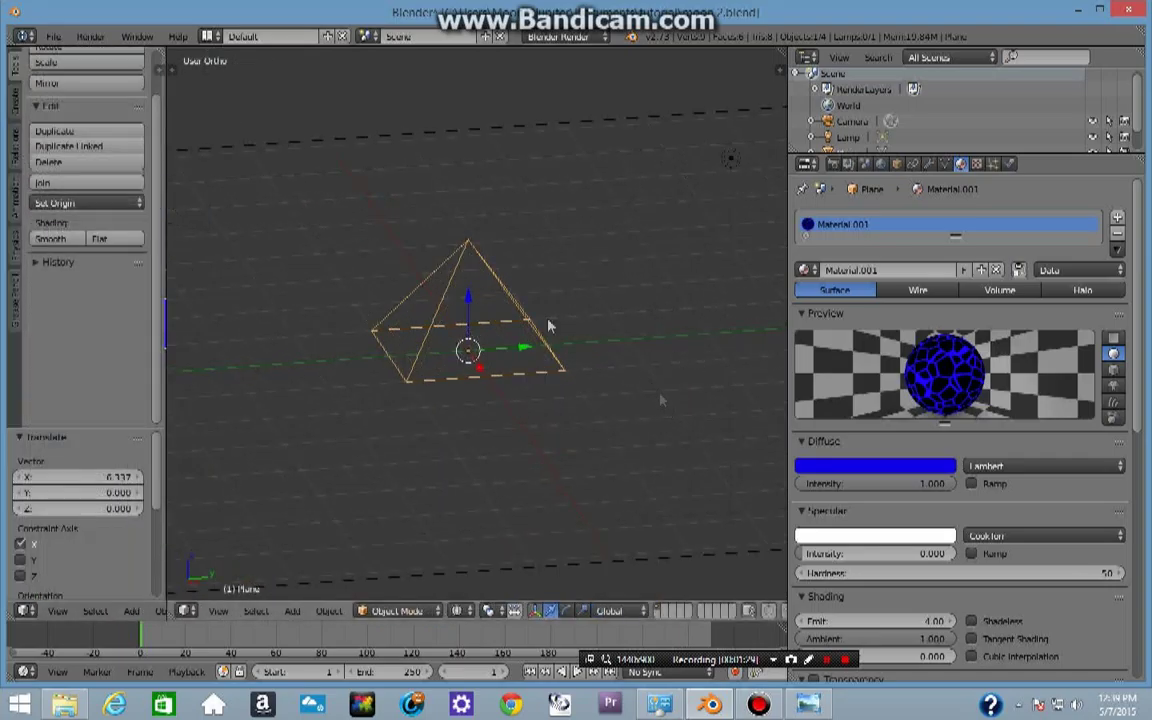
scroll(548, 325, up, 3)
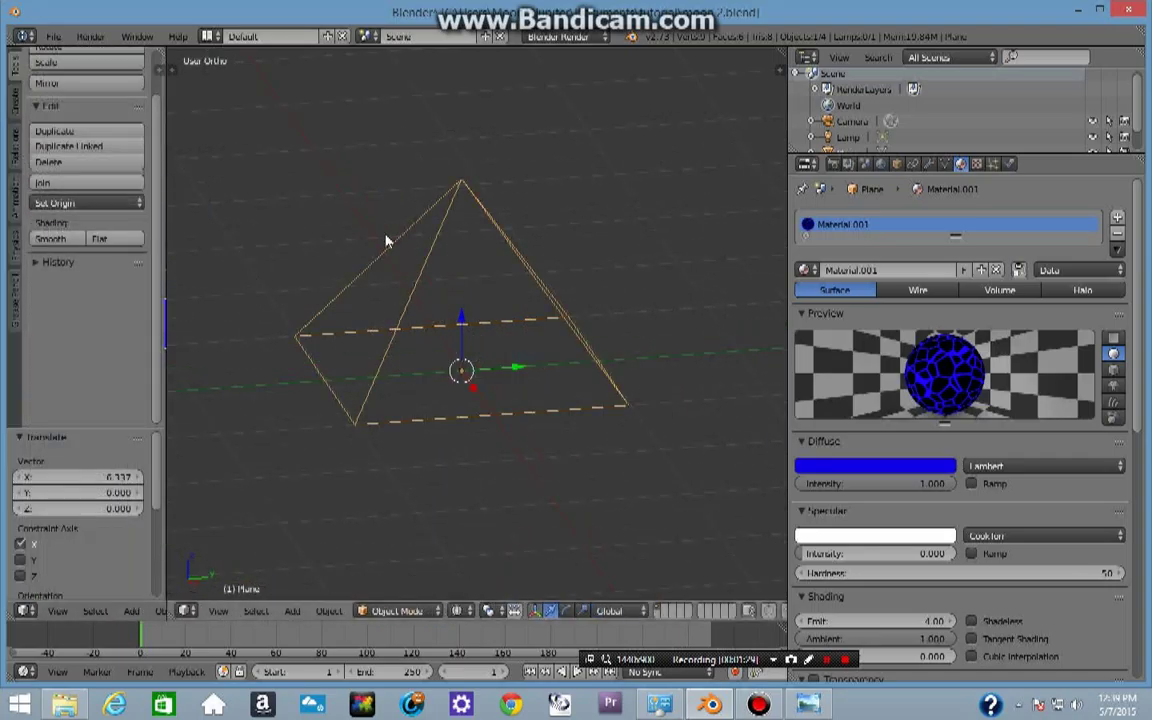
Step: Duplicate the pyramid and move the copy about 3.3 units along the X axis
click(117, 137)
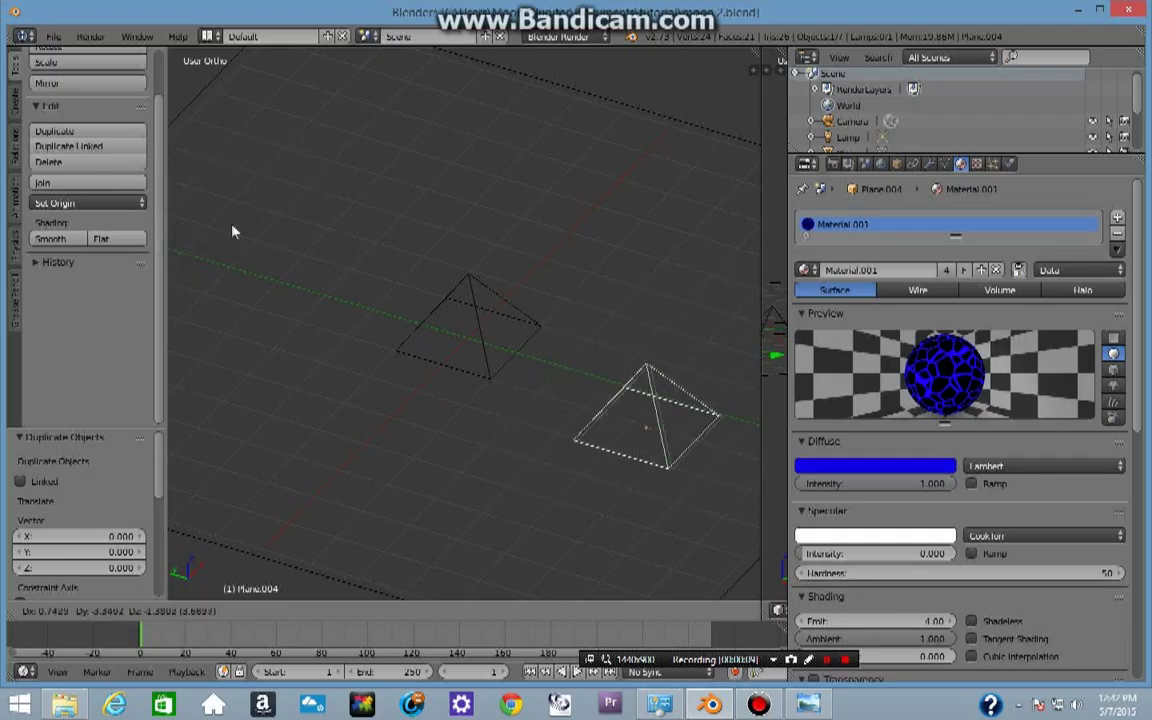
key(Escape)
middle_drag(561, 307, 512, 317)
drag(527, 317, 665, 255)
Step: Switch the viewport to Solid shading and view the two pyramids side by side
middle_drag(640, 262, 586, 399)
click(295, 610)
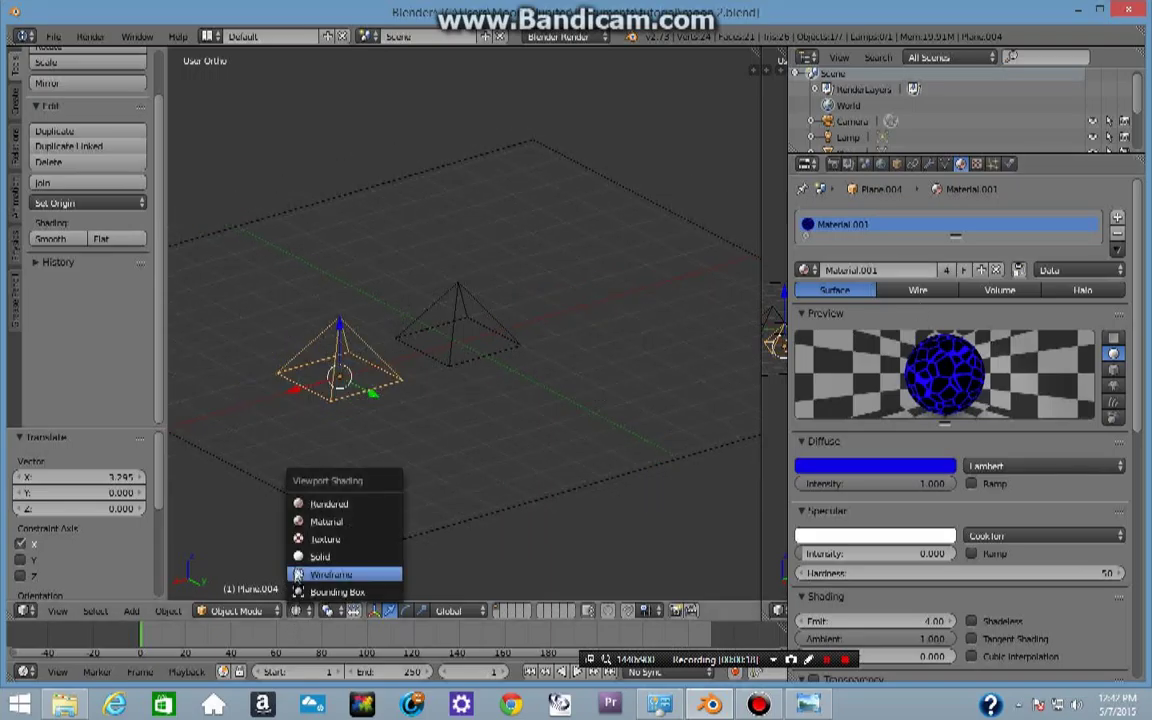
click(334, 553)
middle_drag(434, 425, 568, 271)
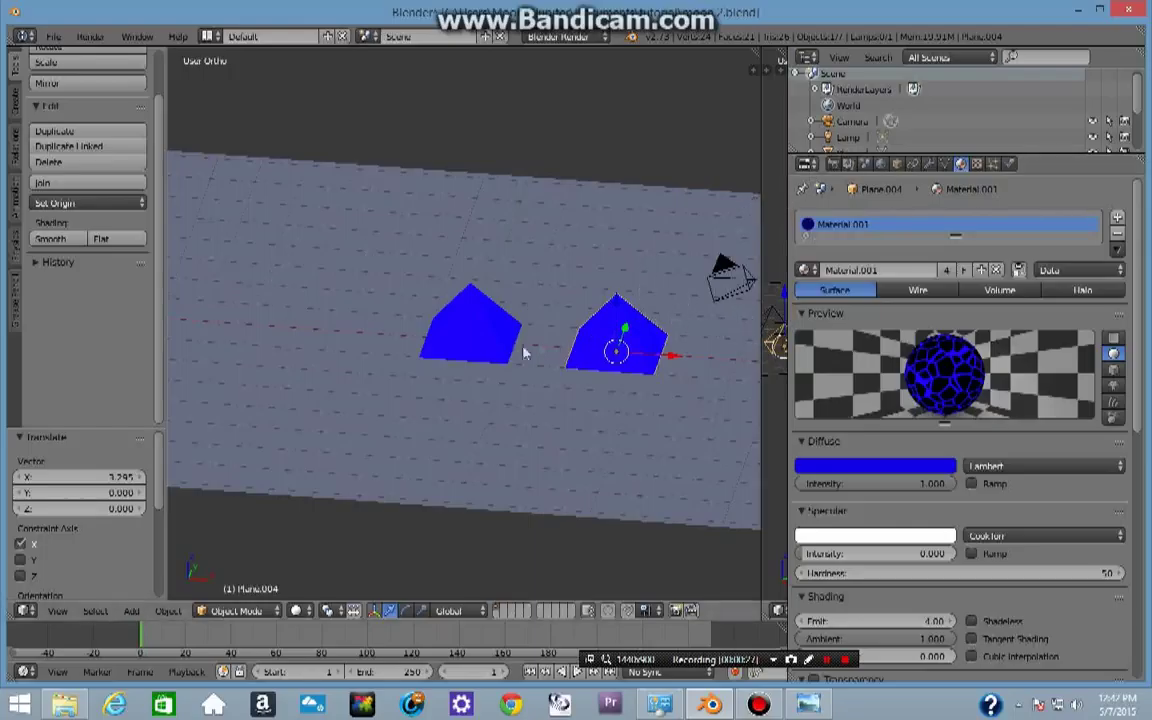
middle_drag(594, 342, 587, 268)
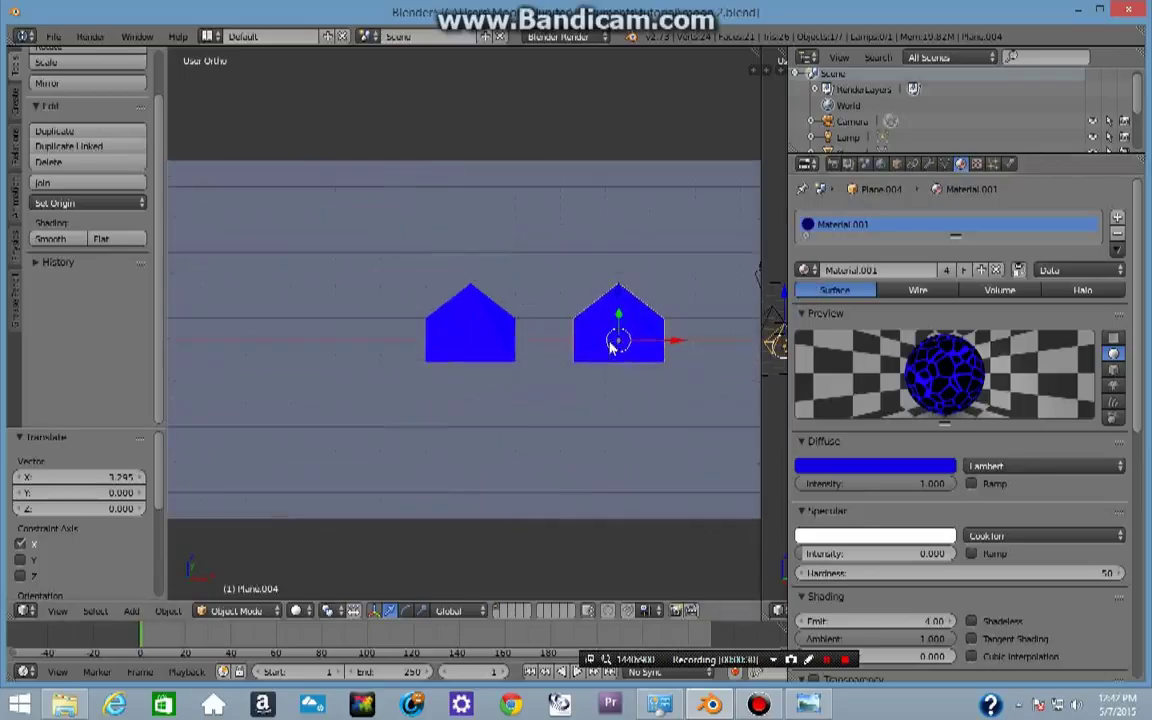
Step: Add a second material slot to the duplicated pyramid and keep Material.001 assigned to it
click(1118, 219)
click(809, 272)
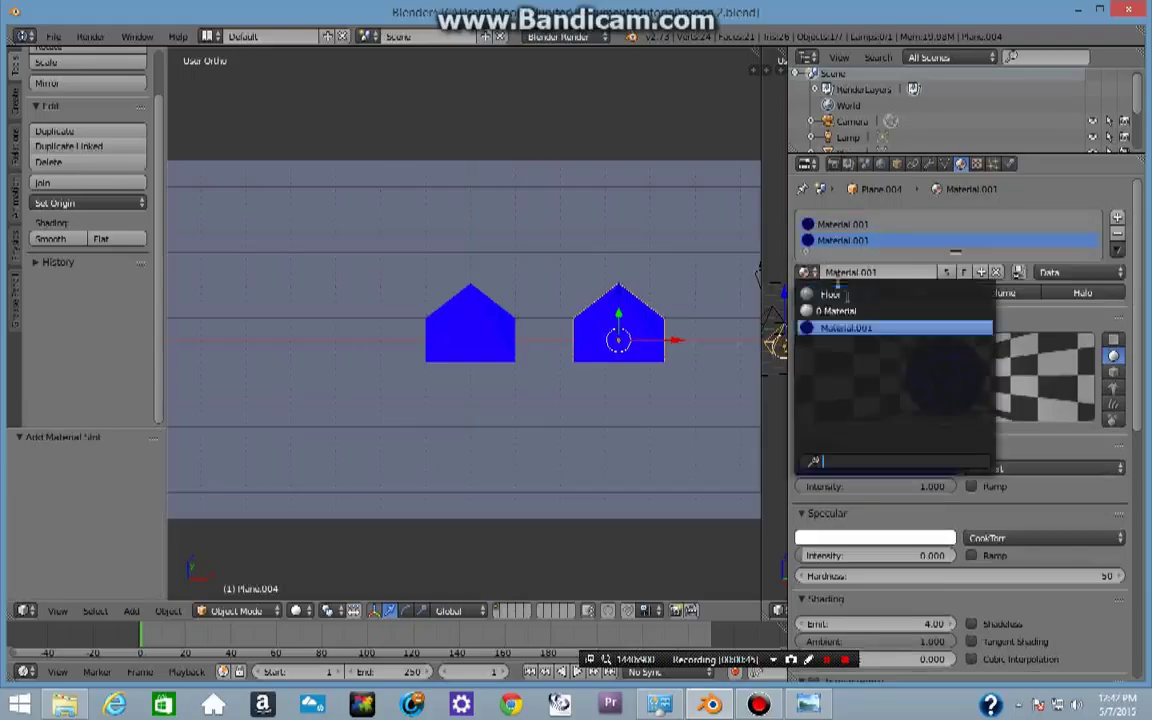
click(864, 341)
middle_drag(694, 360, 658, 368)
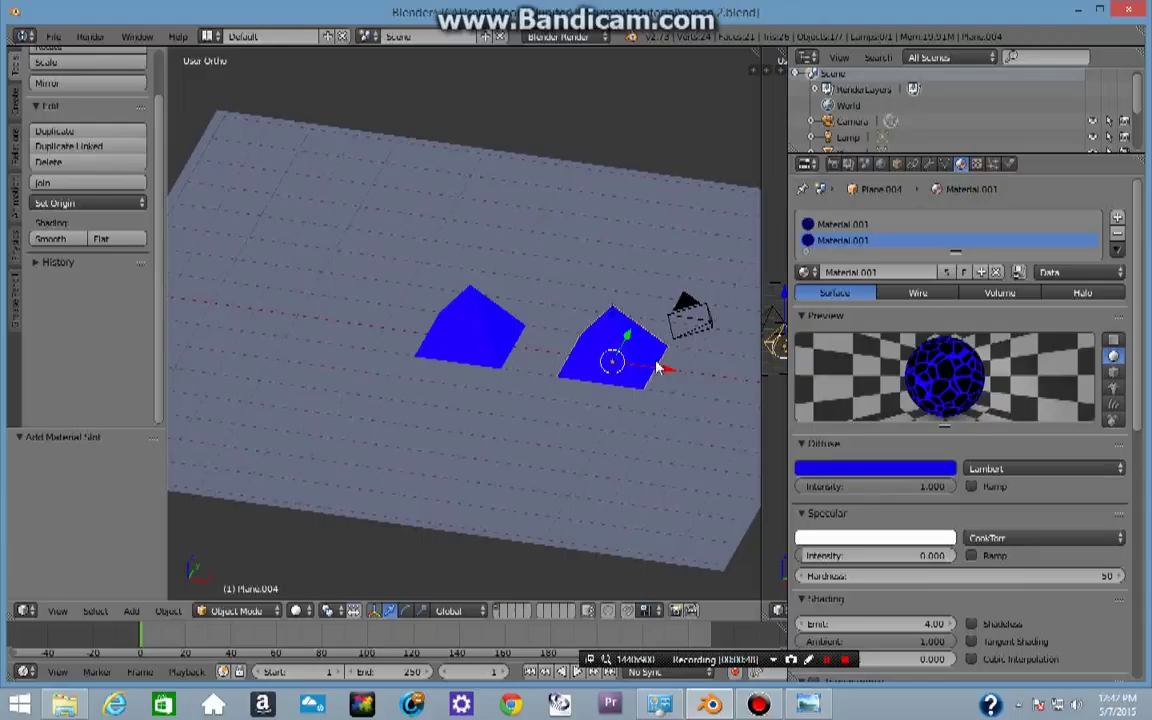
Step: Make the second slot's material on the duplicated pyramid a separate copy and rename it Green
click(982, 272)
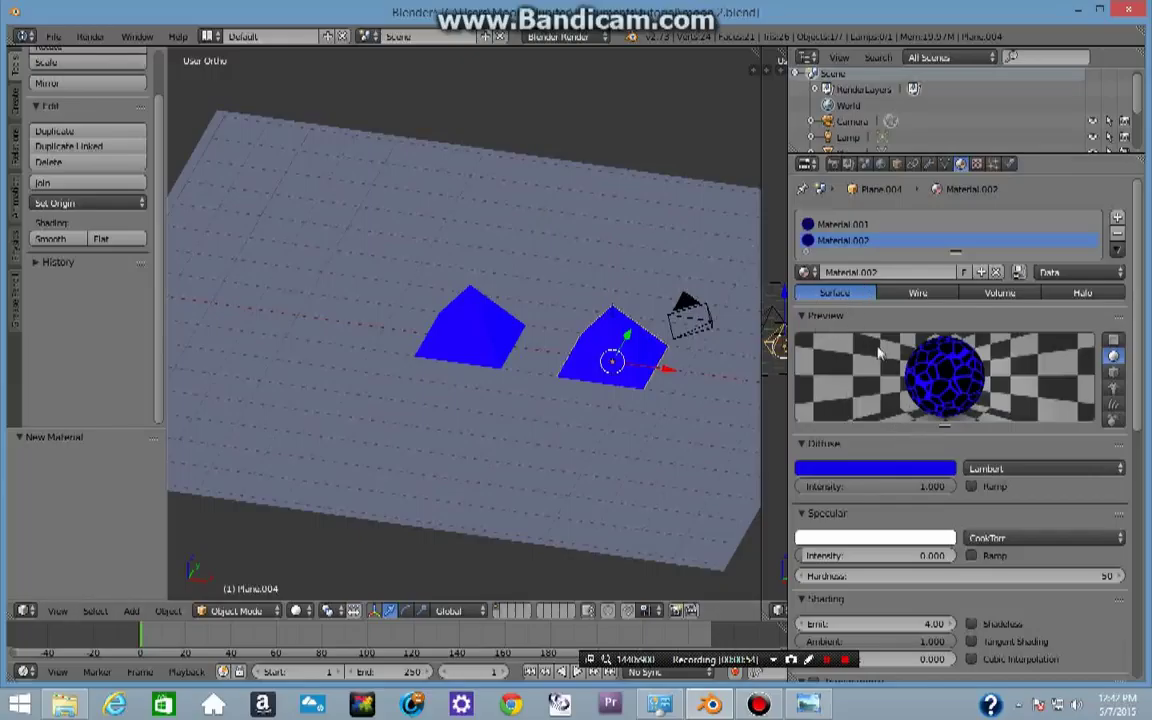
click(875, 225)
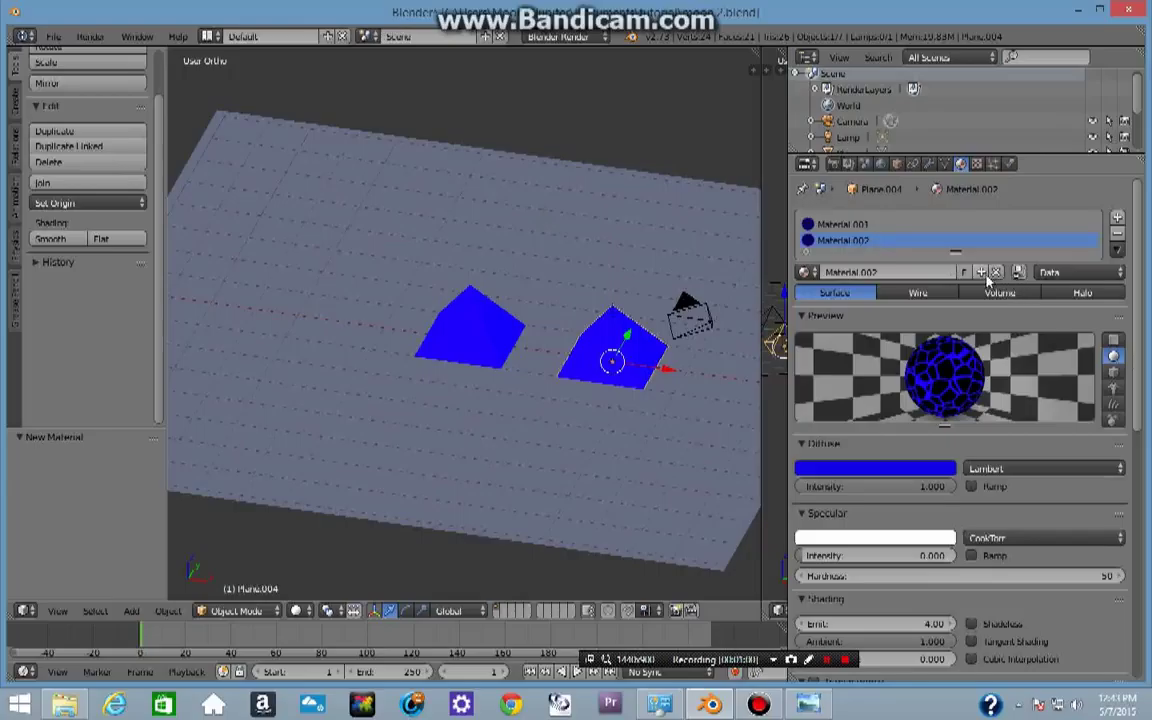
click(899, 272)
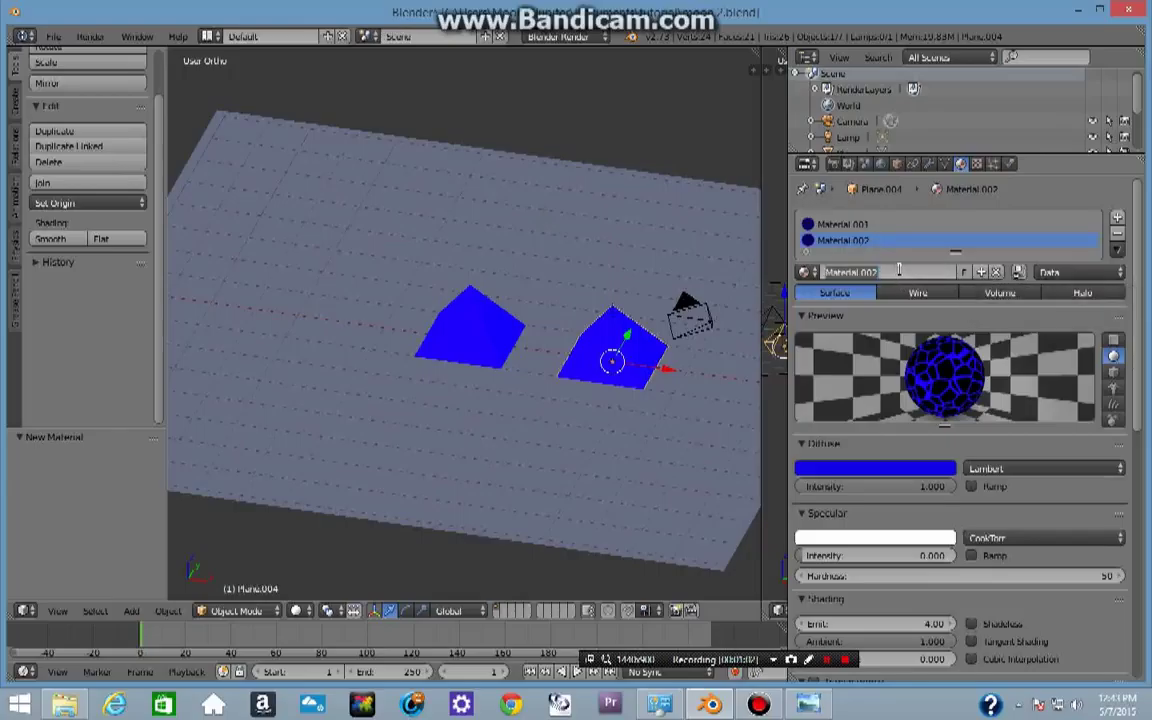
text(Green)
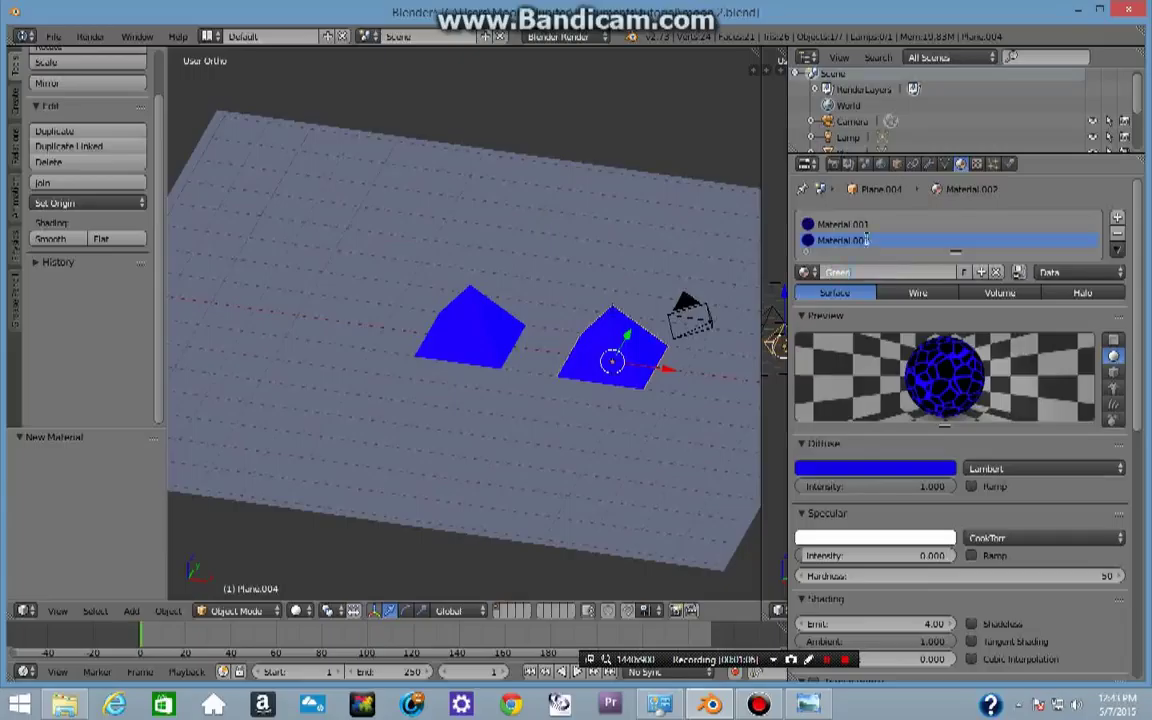
key(Return)
Step: Rename Material.001 in the first slot to Blue
click(868, 227)
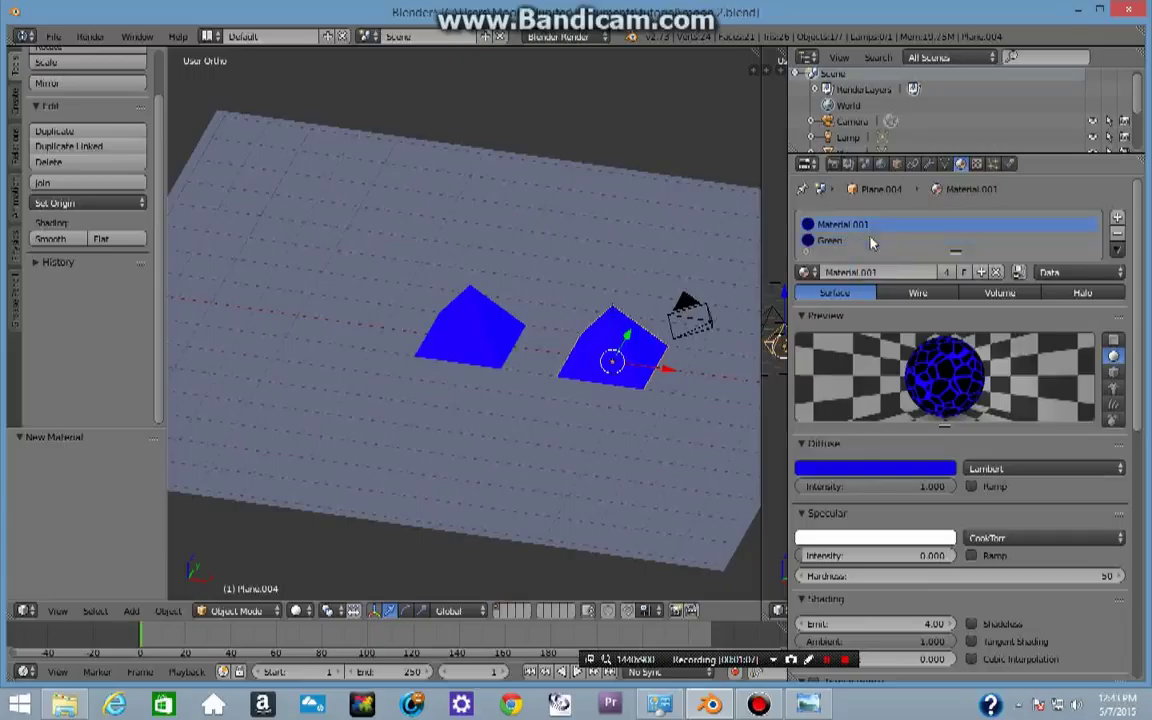
text(Blue)
key(Return)
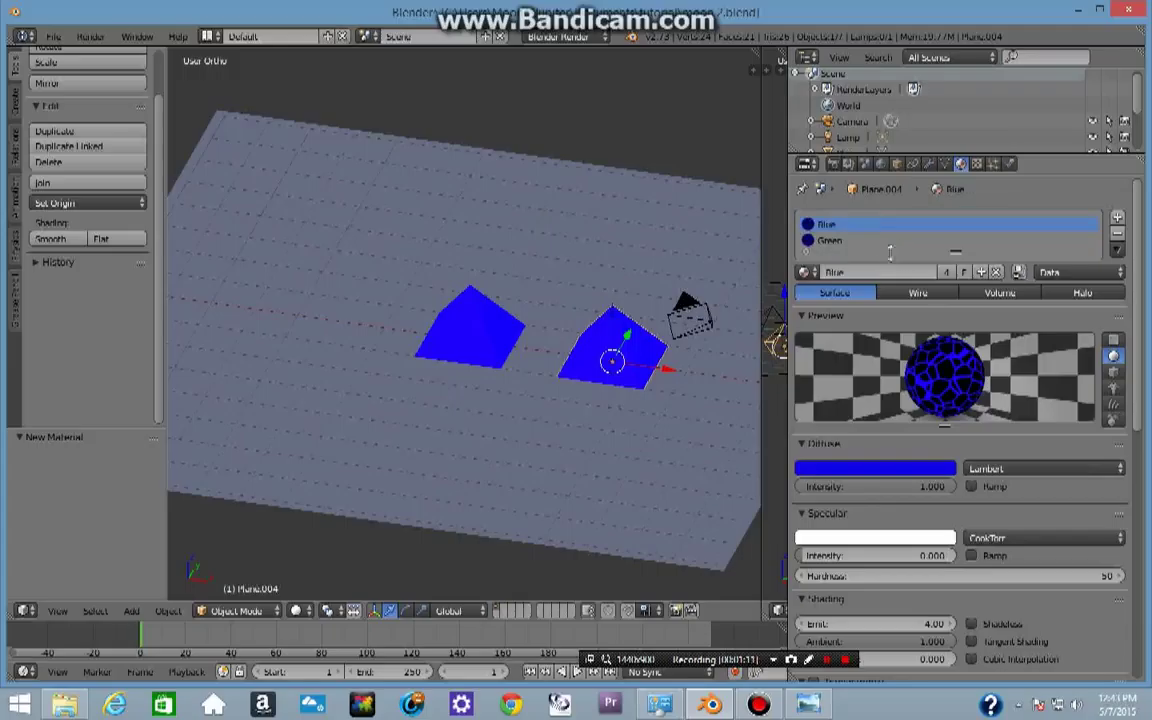
Step: Set the Green material's diffuse colour to bright green
click(830, 242)
middle_drag(628, 360, 595, 345)
click(849, 476)
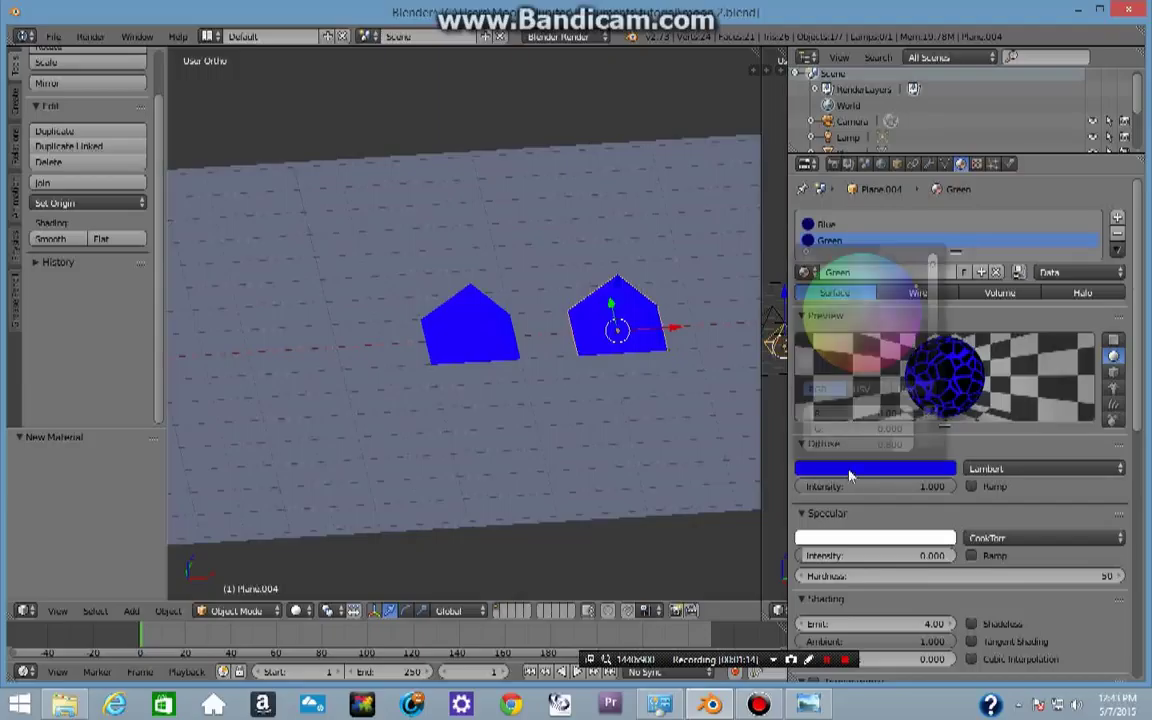
mouse_move(893, 310)
mouse_down()
mouse_move(804, 308)
mouse_move(803, 290)
mouse_up()
middle_drag(640, 250, 733, 195)
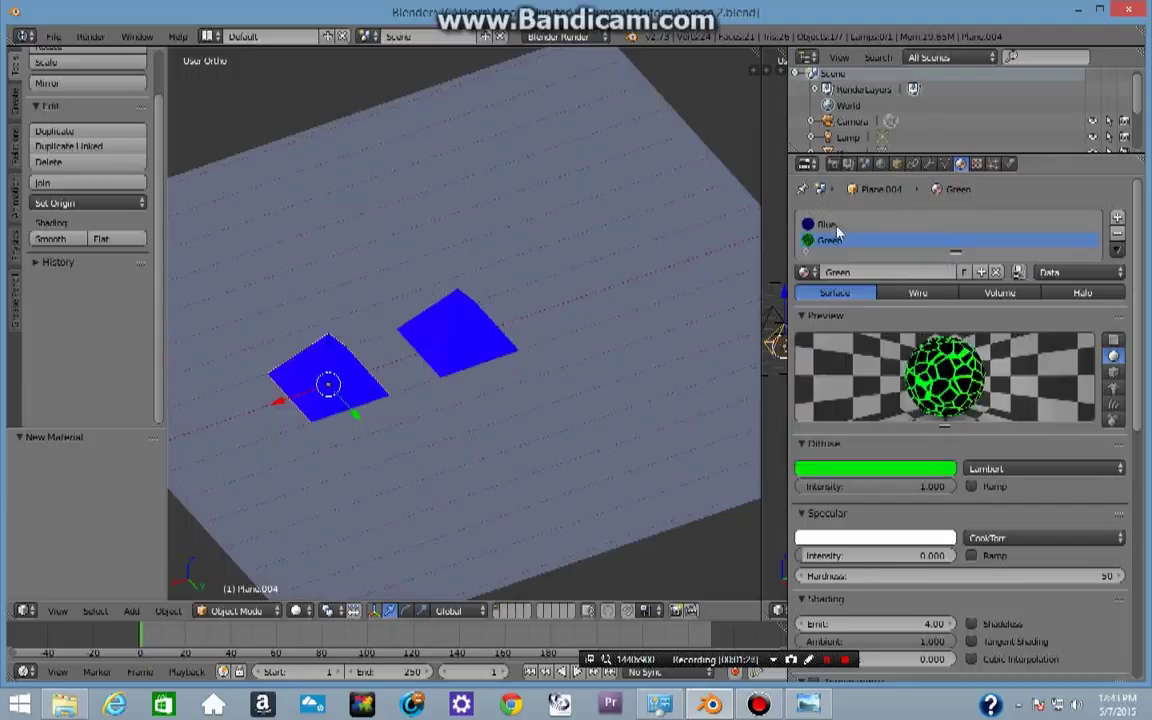
Step: Compare the Blue and Green slots, and remove the Blue slot from the duplicated pyramid
click(826, 224)
click(825, 239)
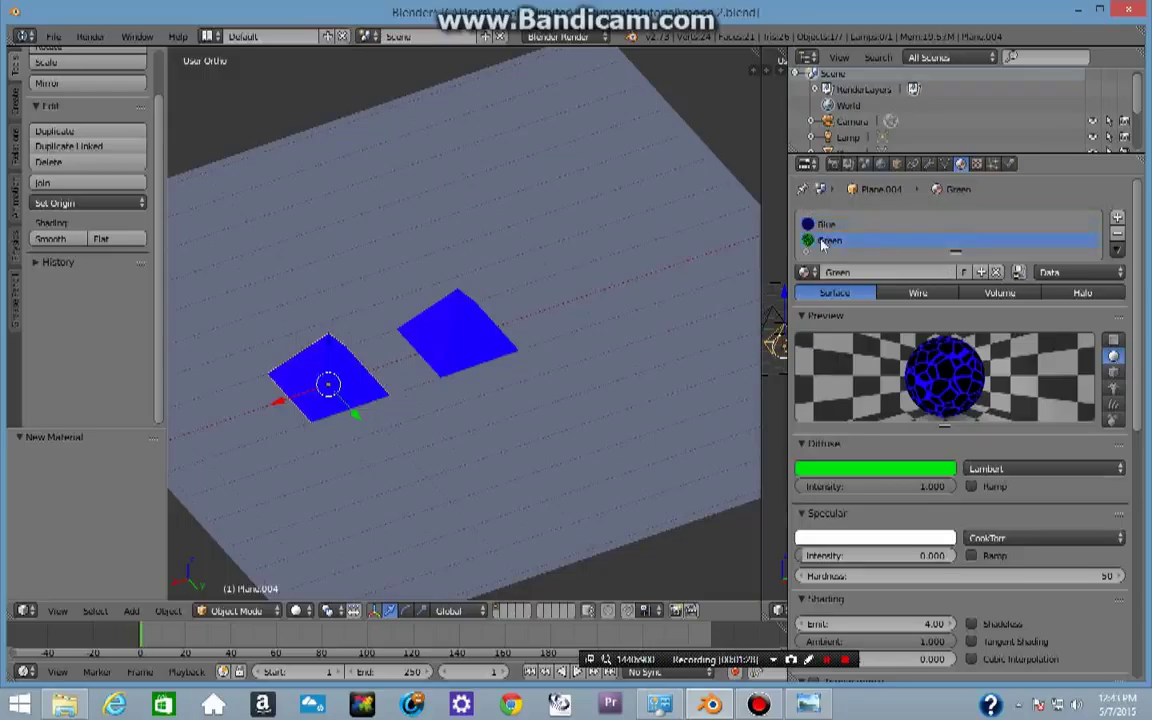
click(838, 226)
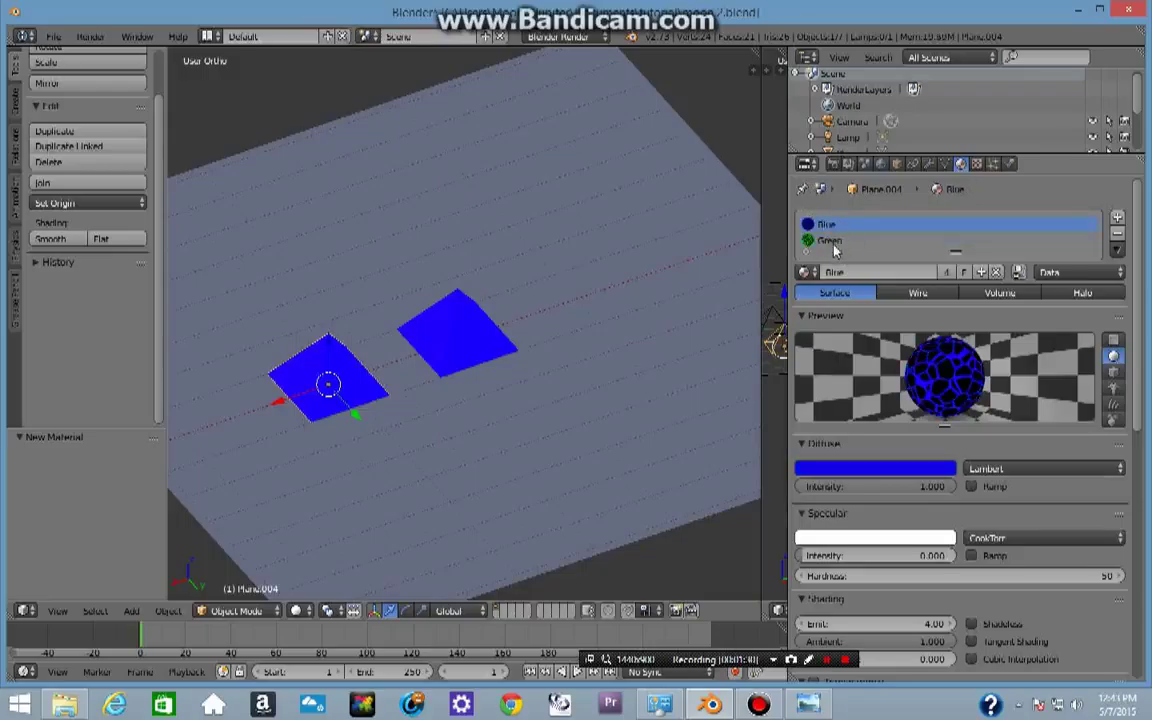
click(843, 241)
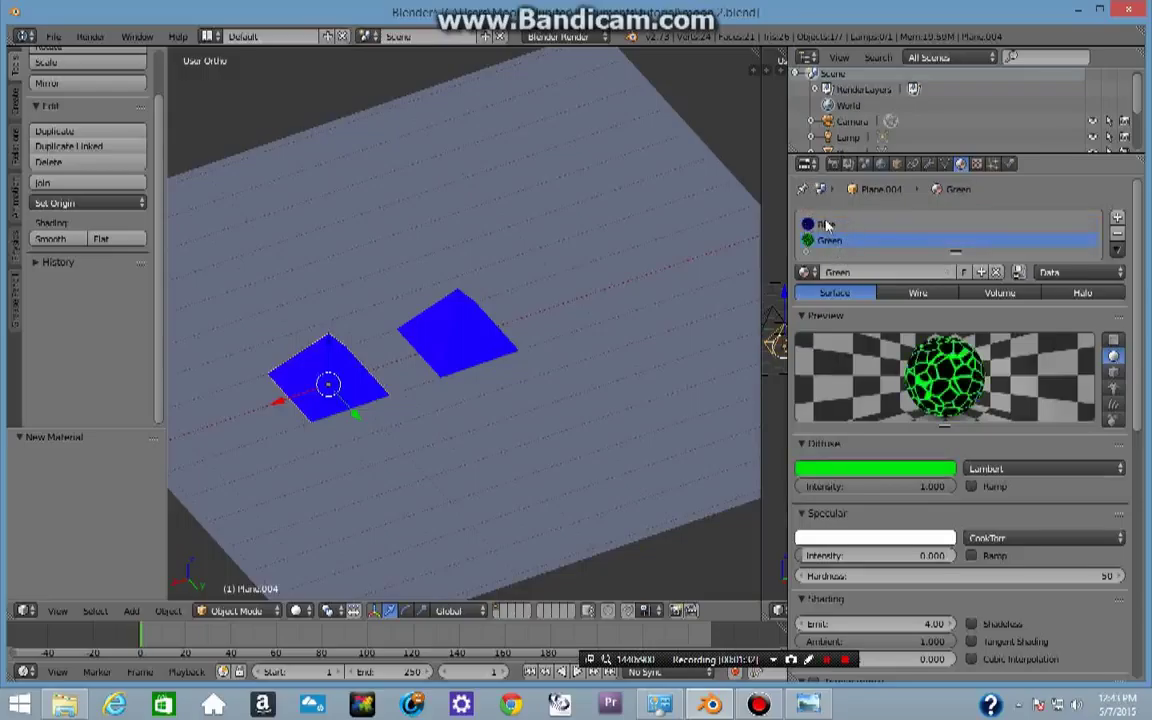
click(826, 224)
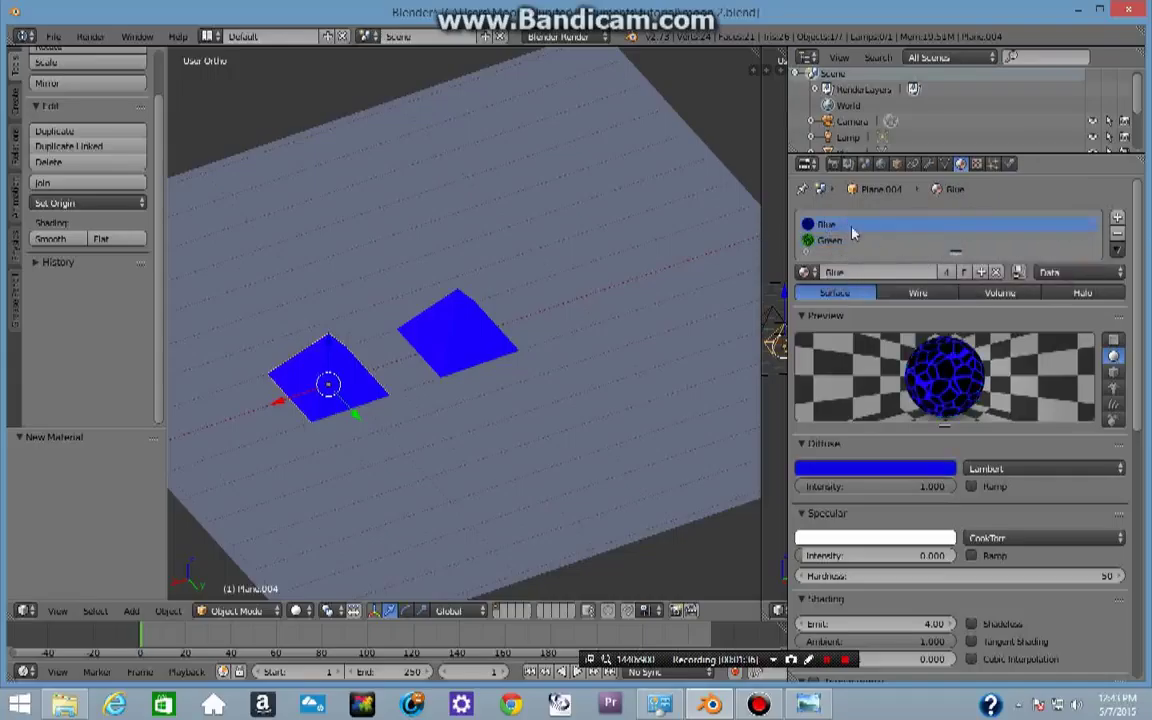
click(1117, 233)
middle_drag(700, 250, 635, 244)
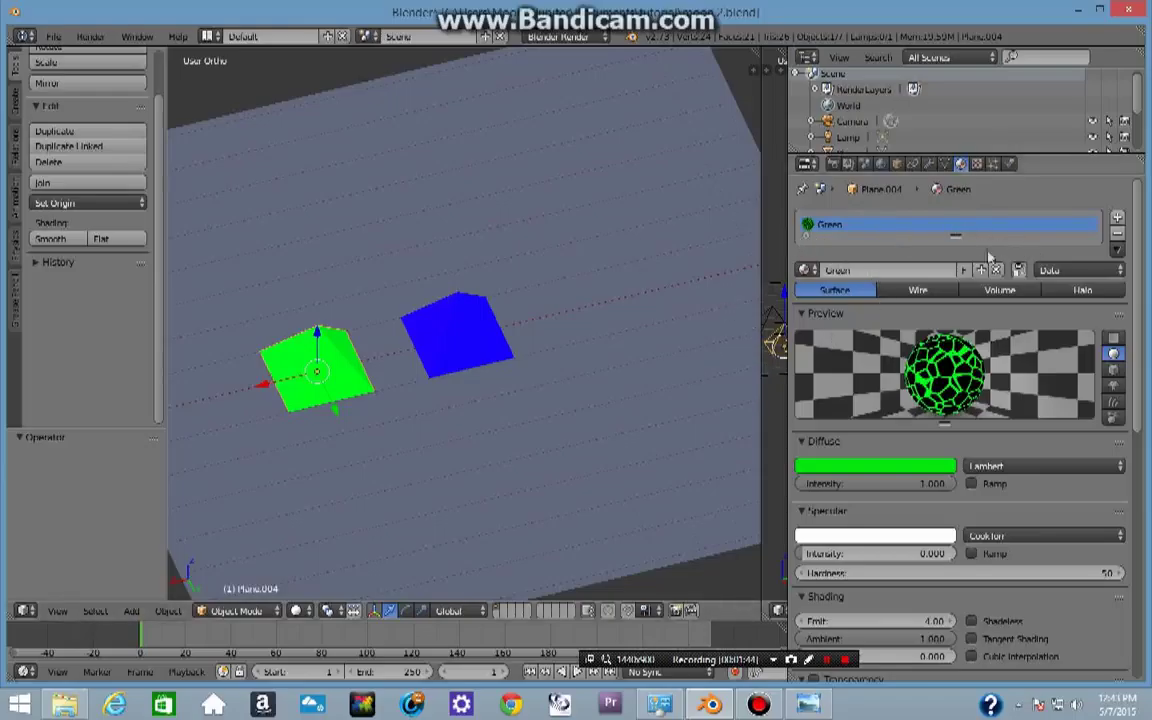
Step: Duplicate the blue pyramid and move the copy about 3.1 units along negative X, opposite the green one
right_click(458, 330)
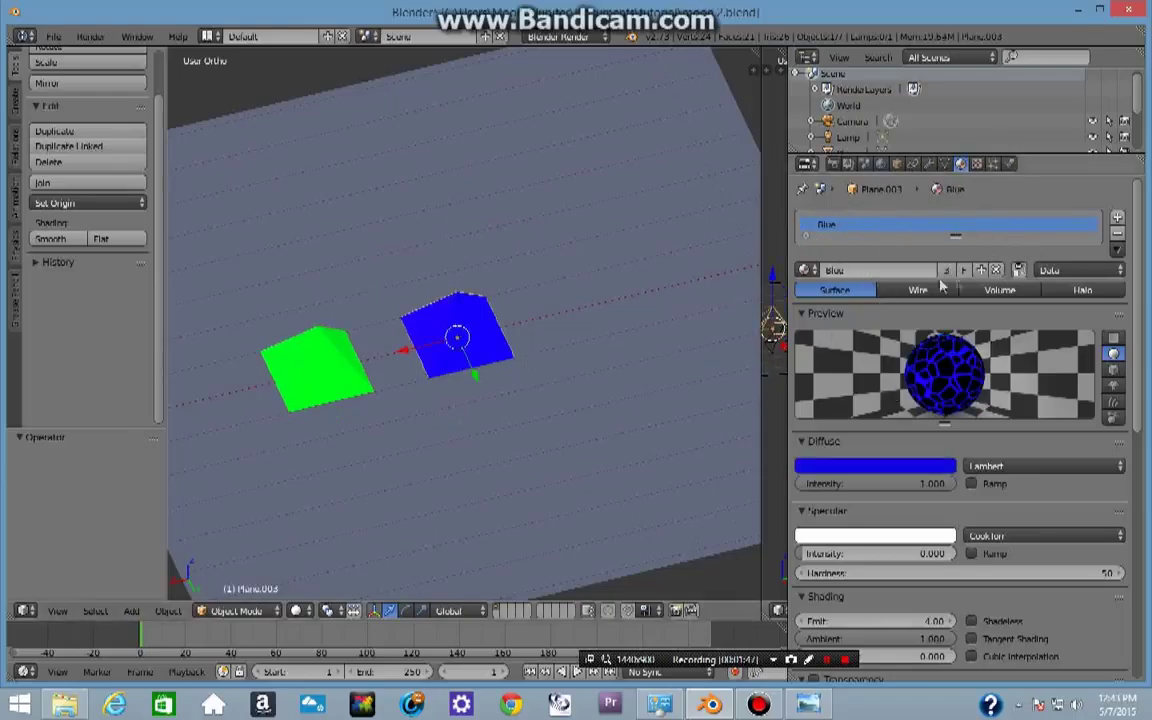
middle_drag(537, 280, 406, 389)
click(90, 131)
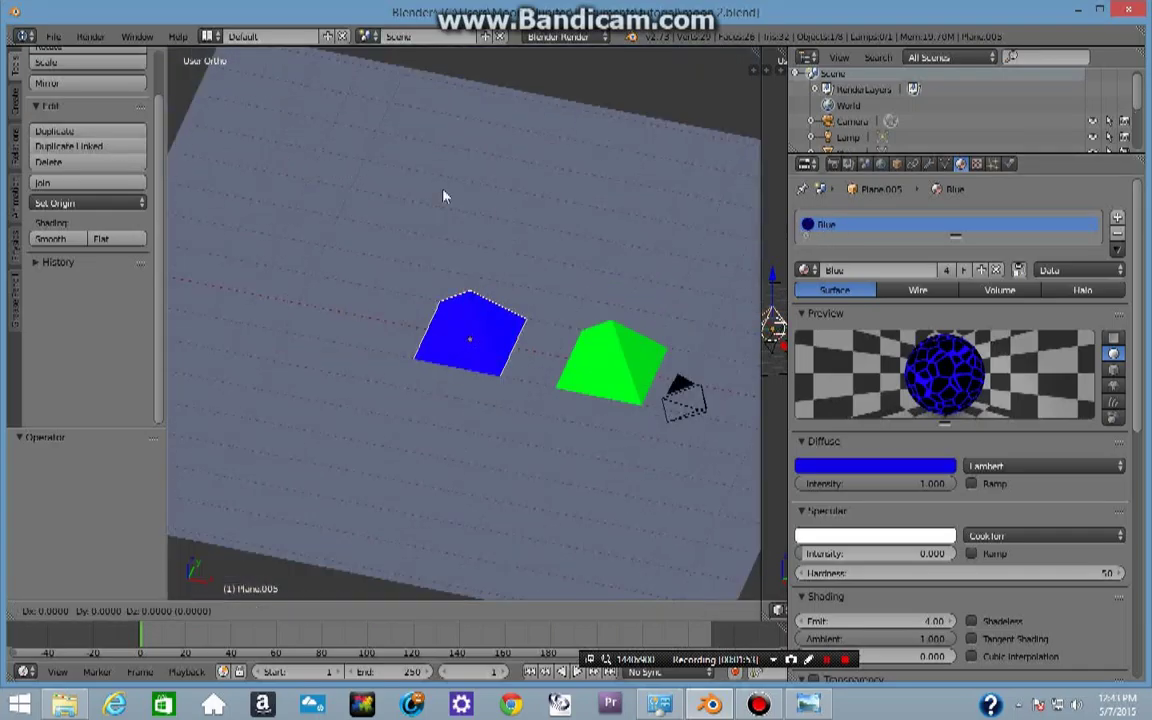
right_click(470, 215)
middle_drag(440, 231, 550, 332)
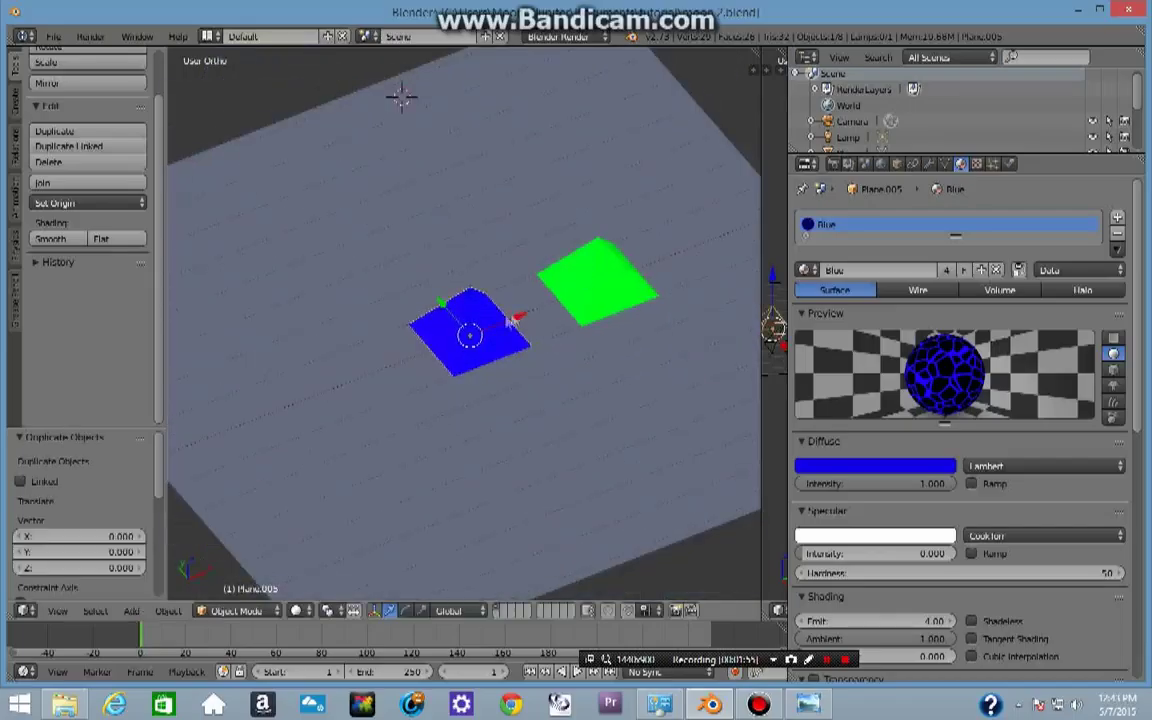
key(g)
key(x)
click(400, 360)
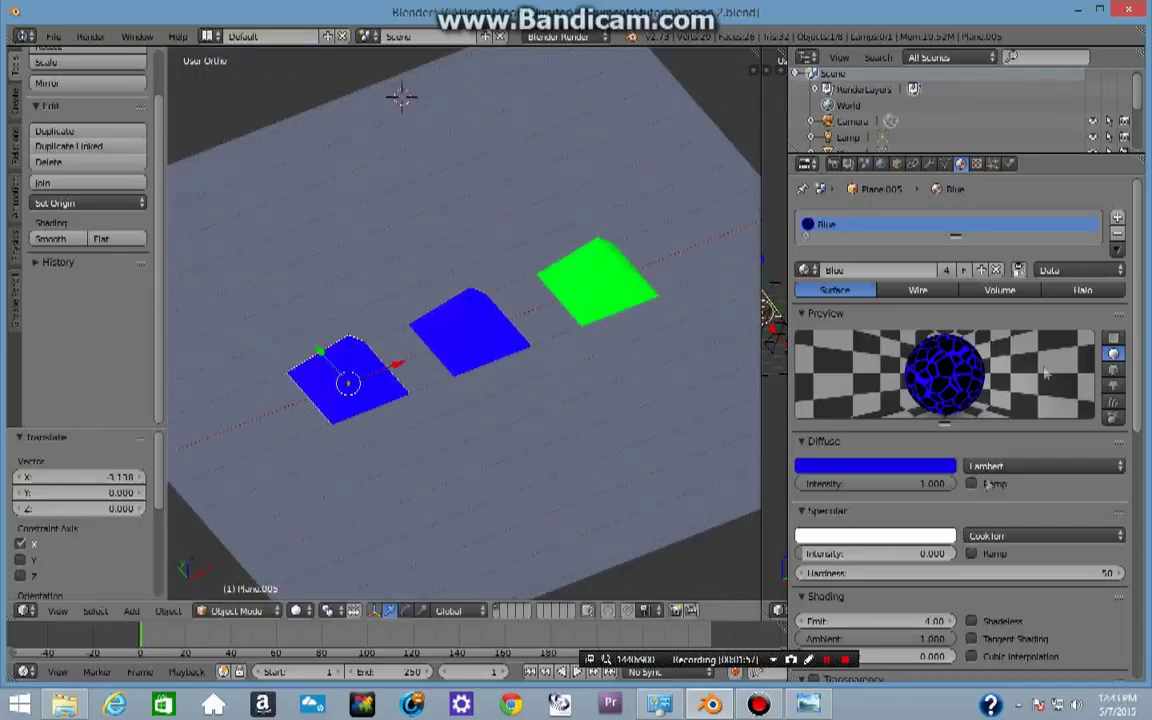
middle_drag(657, 342, 544, 378)
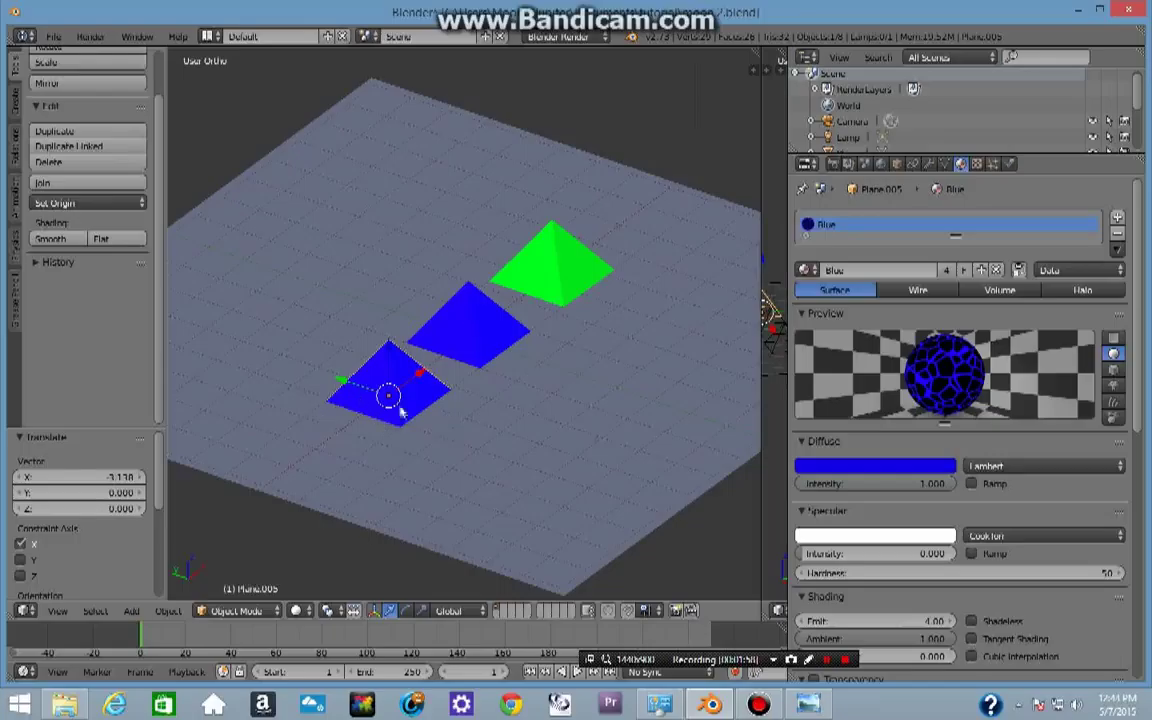
Step: Add a second material slot to the new pyramid and assign the Blue material to it
click(1118, 218)
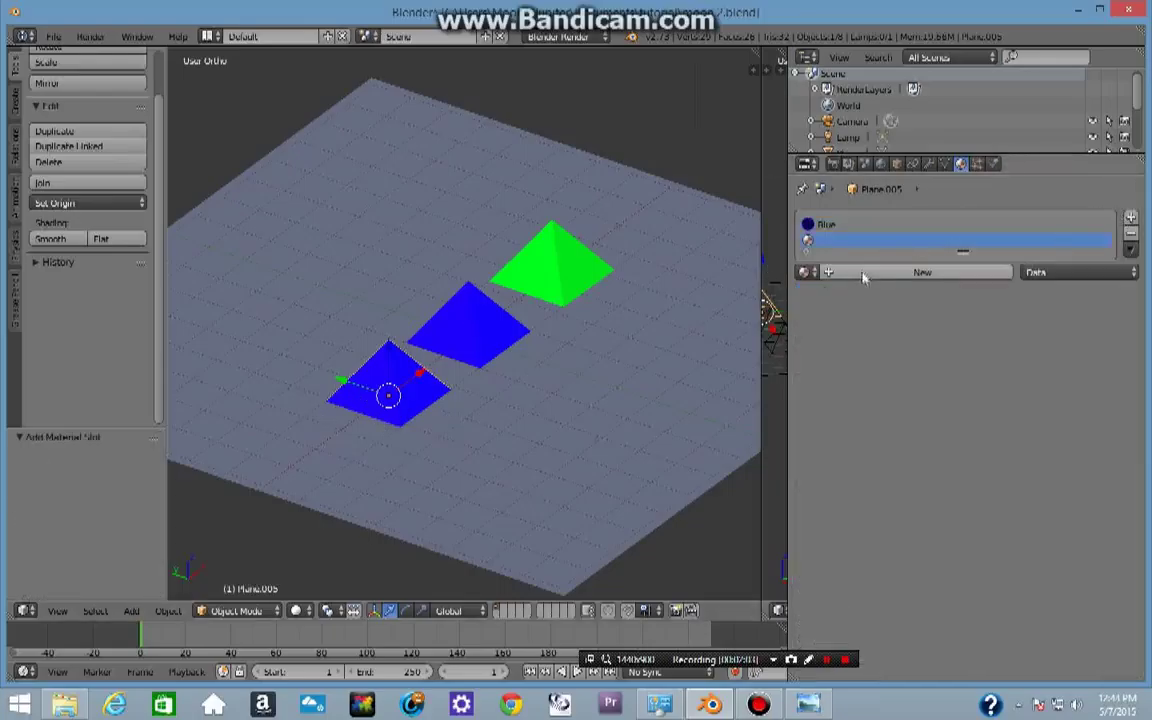
click(805, 272)
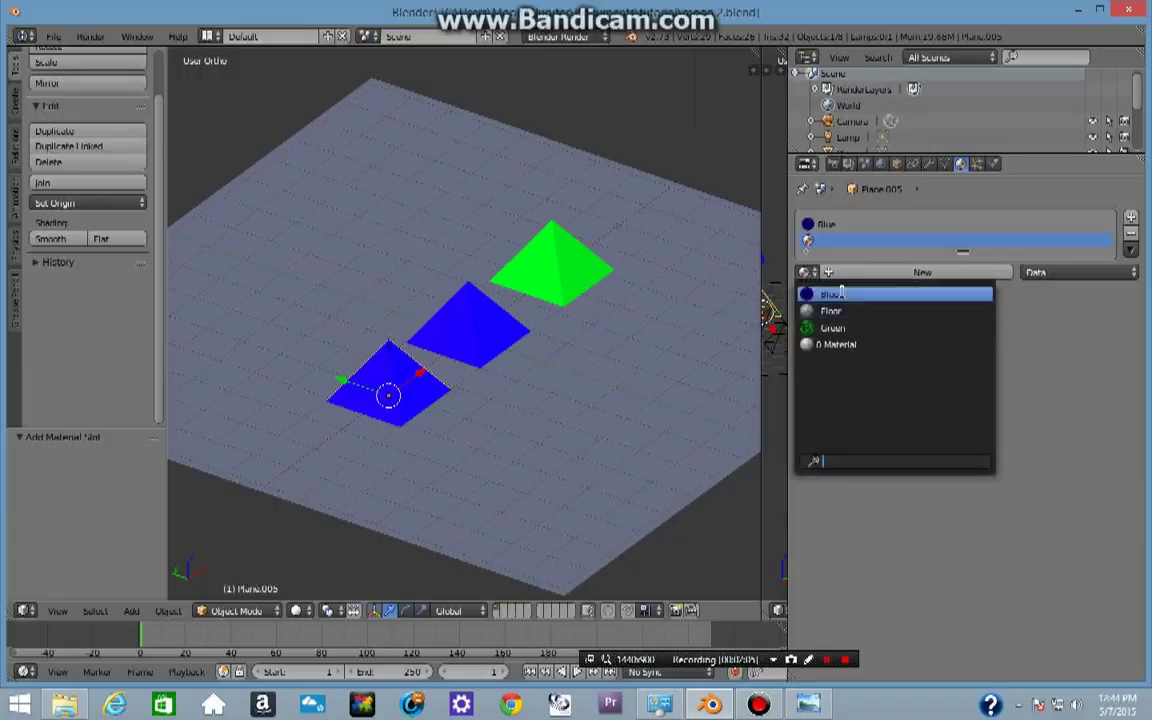
click(840, 297)
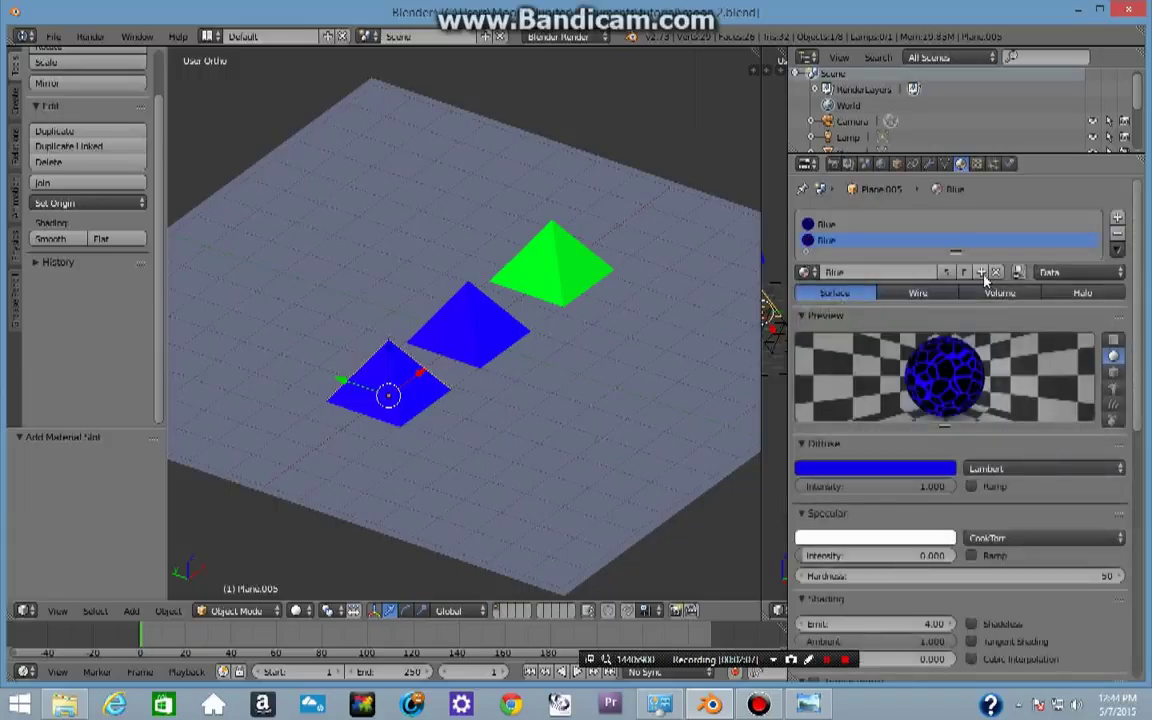
Step: Turn the second slot's material into a separate magenta copy named Pink and keep it as the pyramid's only material
click(919, 273)
text(Pink)
key(Return)
click(866, 469)
drag(869, 330, 907, 352)
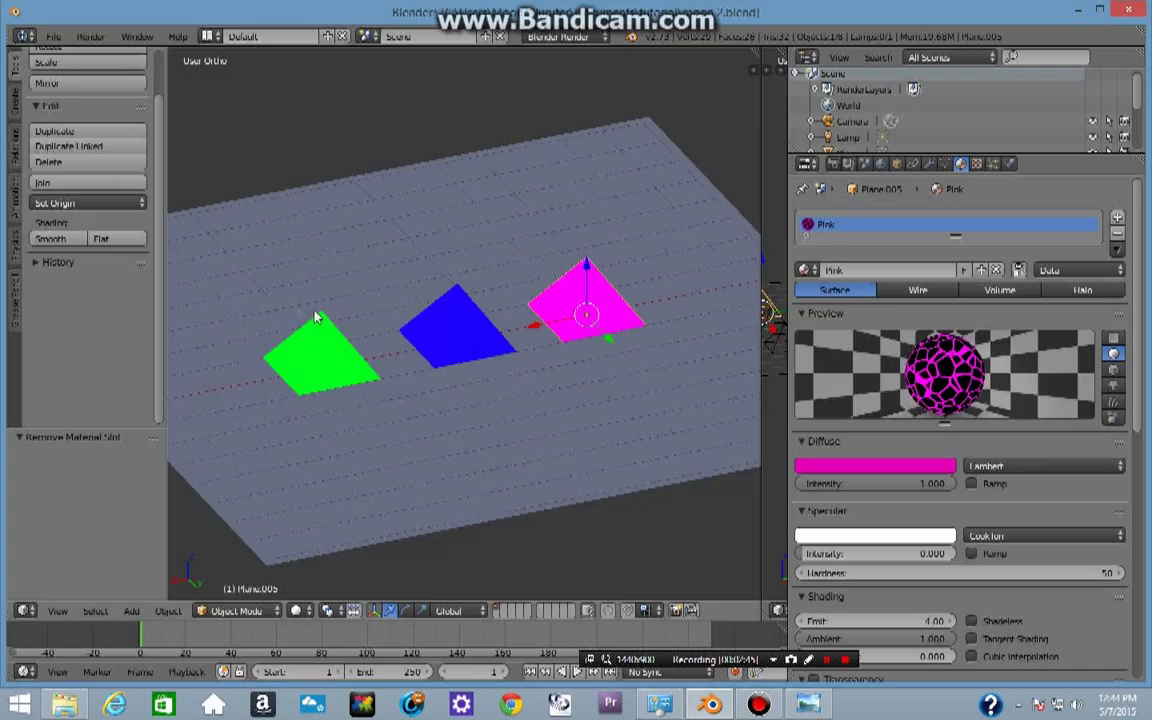
Step: Duplicate the blue pyramid again and move the copy about 3.15 units along the Y axis
middle_drag(317, 317, 431, 316)
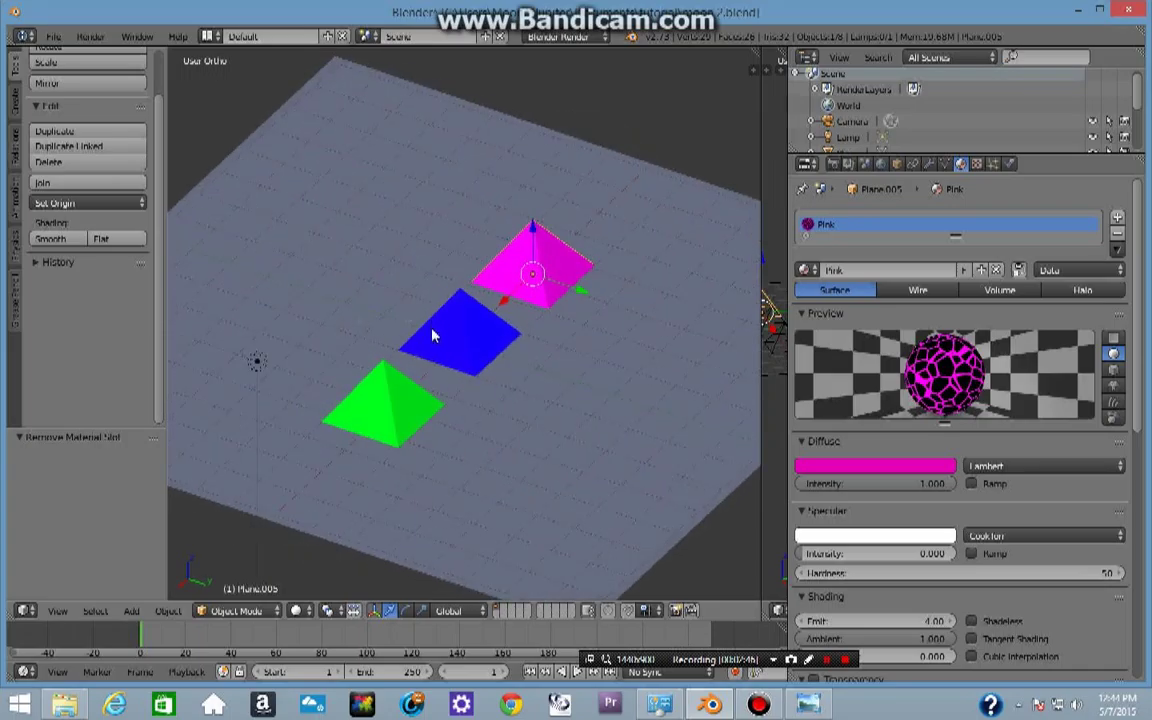
right_click(432, 333)
middle_drag(445, 365, 330, 300)
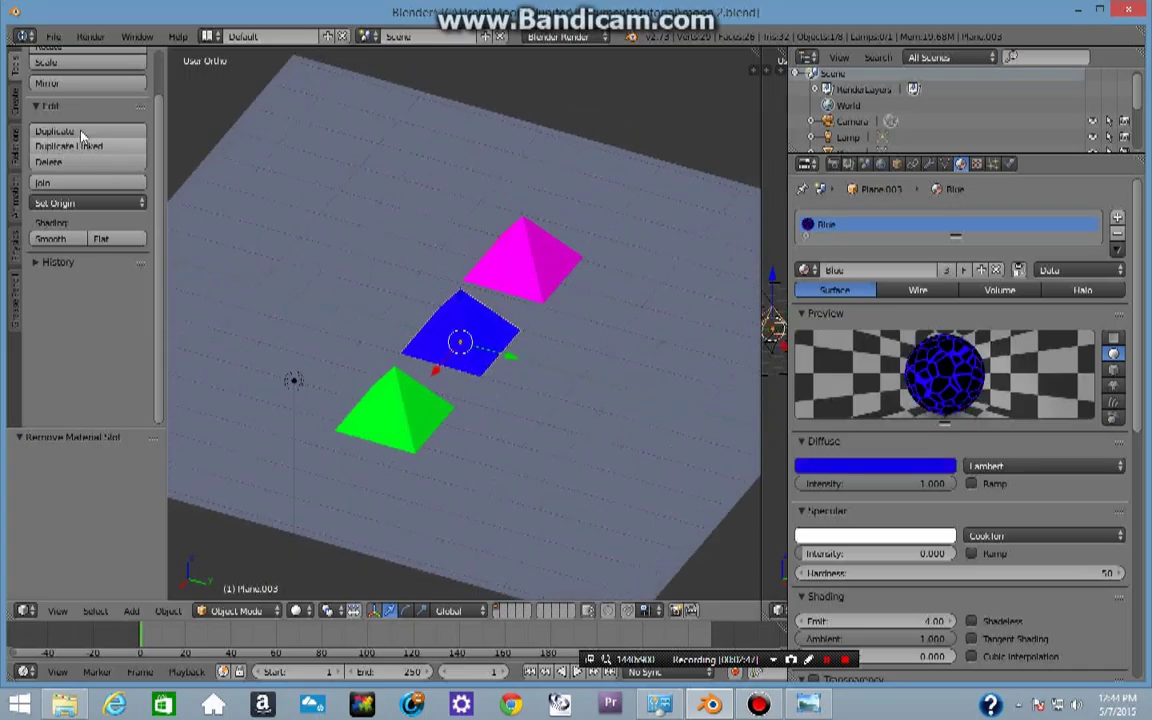
click(82, 136)
right_click(552, 328)
middle_drag(591, 386, 648, 384)
drag(530, 346, 660, 345)
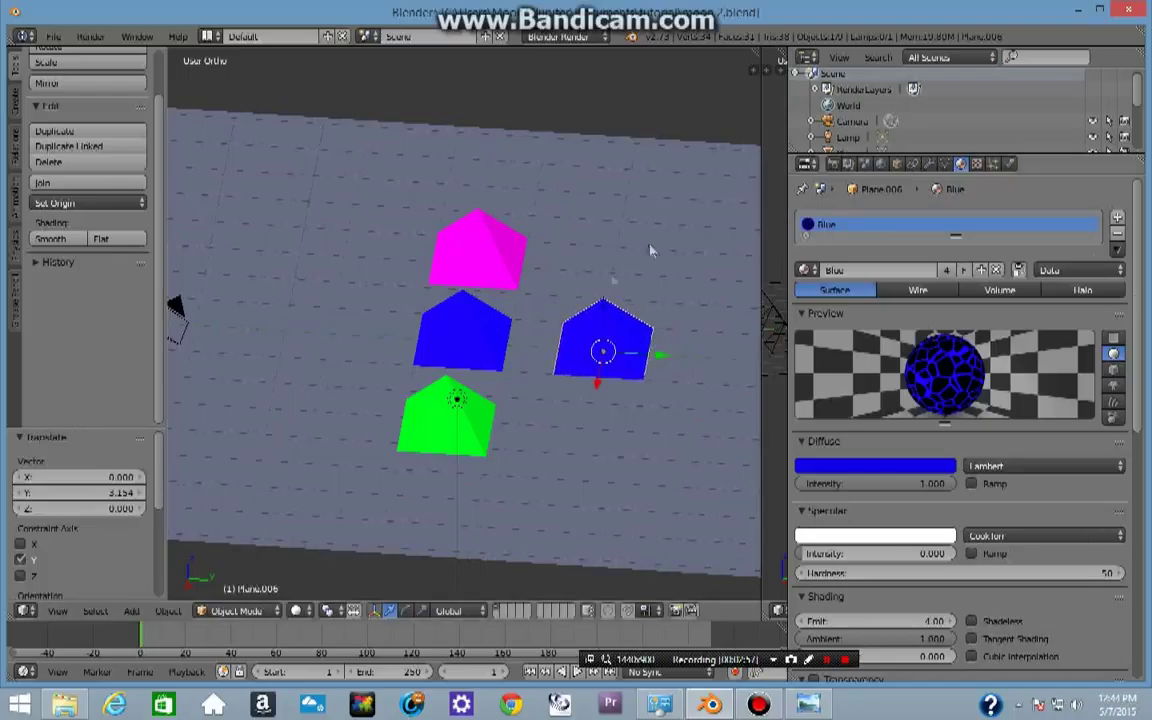
Step: Add a second material slot to the new pyramid, holding a separate copy of the Blue material named Orange
click(1117, 222)
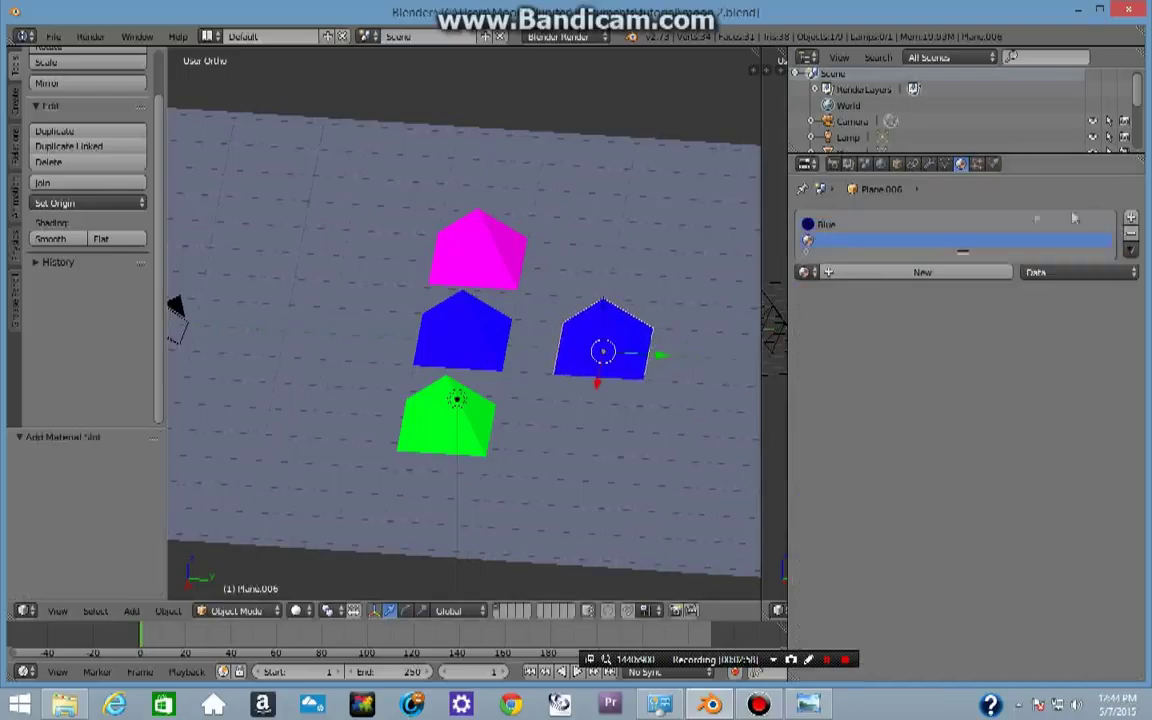
click(806, 271)
click(830, 295)
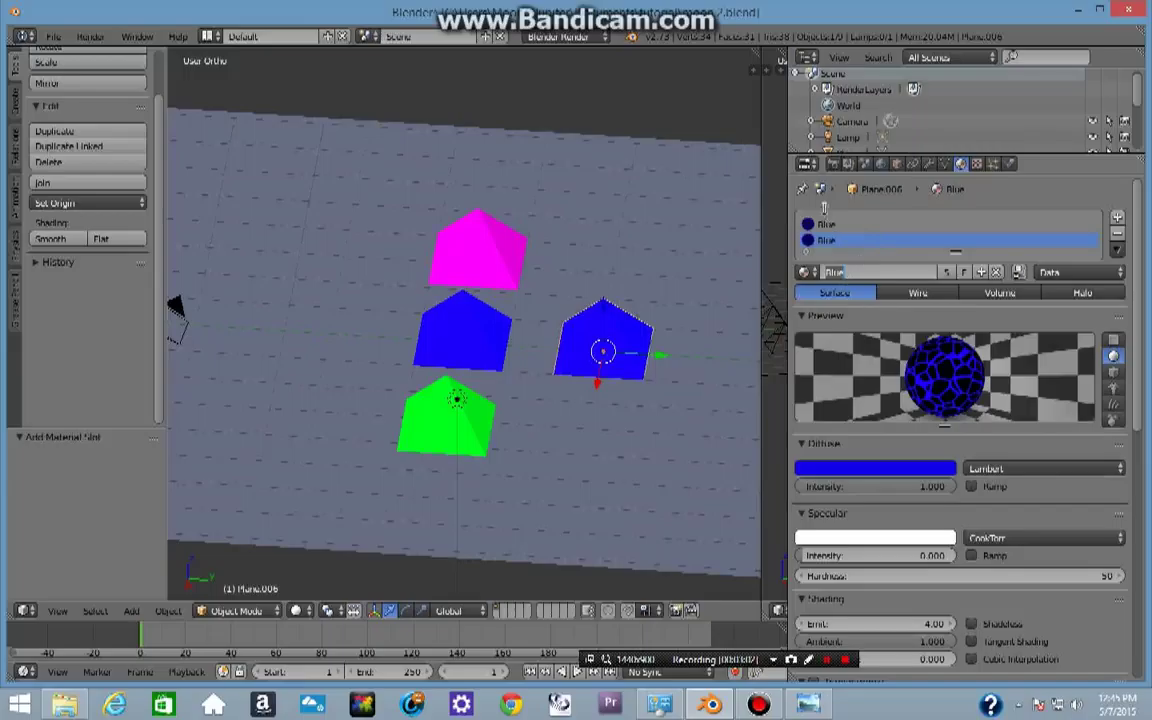
click(982, 272)
click(877, 271)
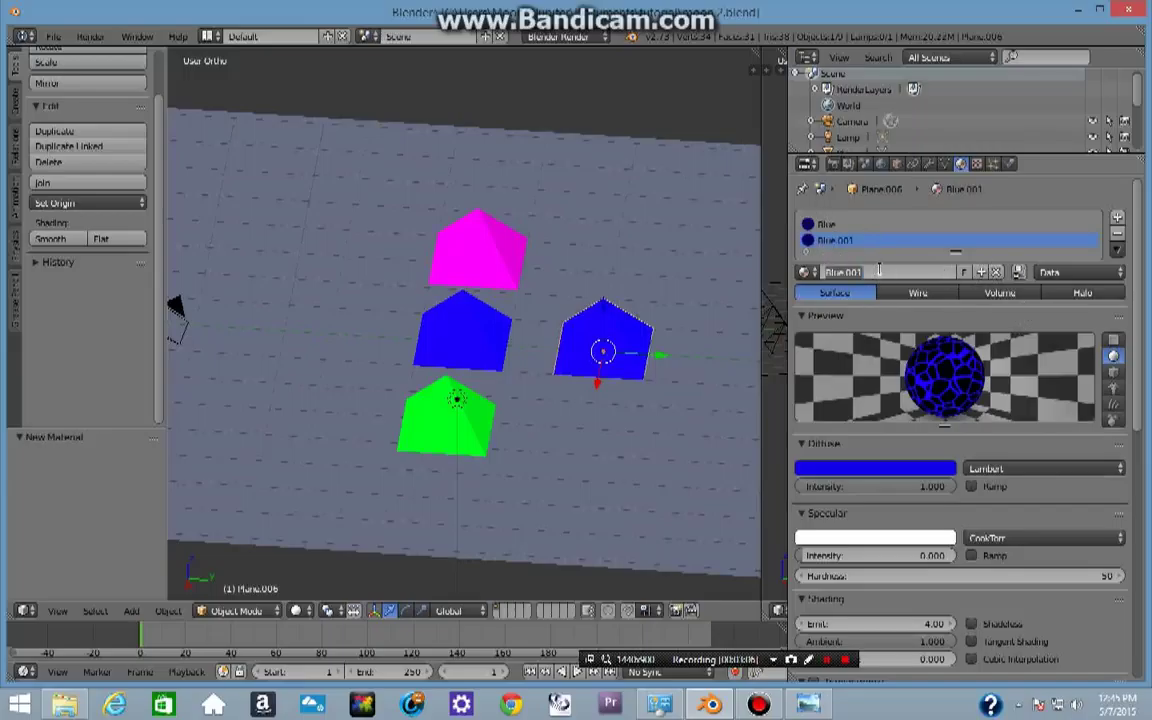
text(Orange)
key(Return)
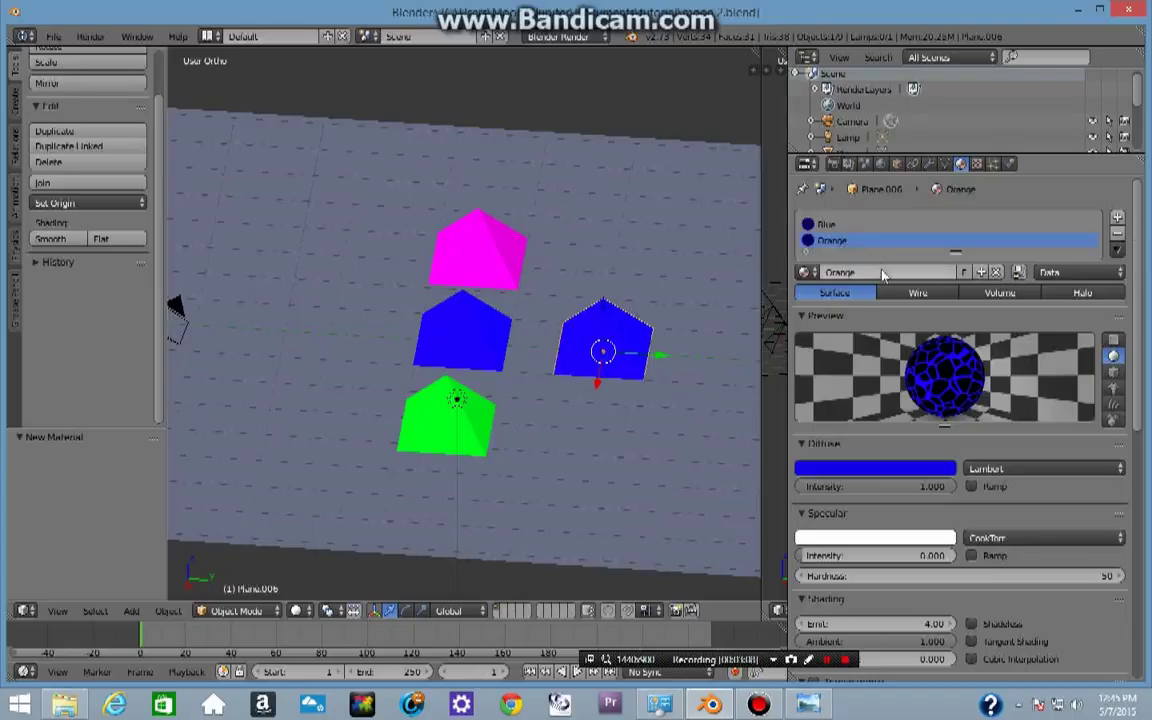
Step: Set the Orange material's diffuse colour to orange and remove the Blue slot from the pyramid
click(840, 468)
mouse_move(860, 350)
mouse_down()
mouse_move(860, 340)
mouse_move(858, 368)
mouse_move(833, 364)
mouse_up()
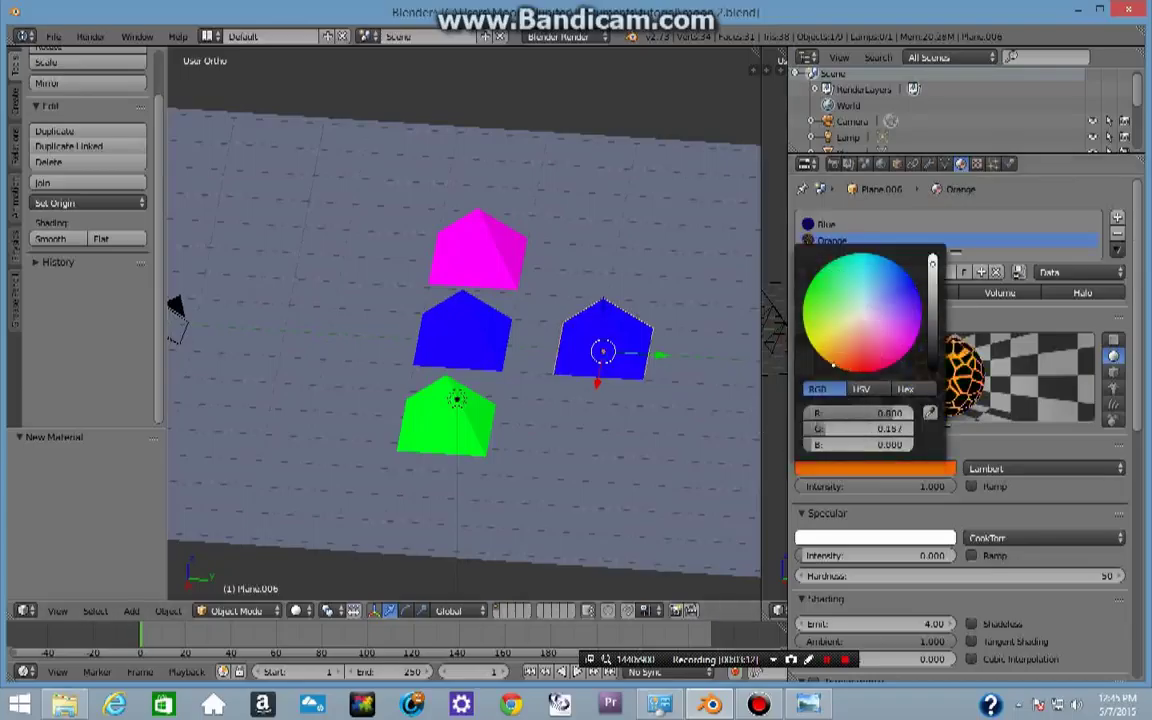
click(938, 223)
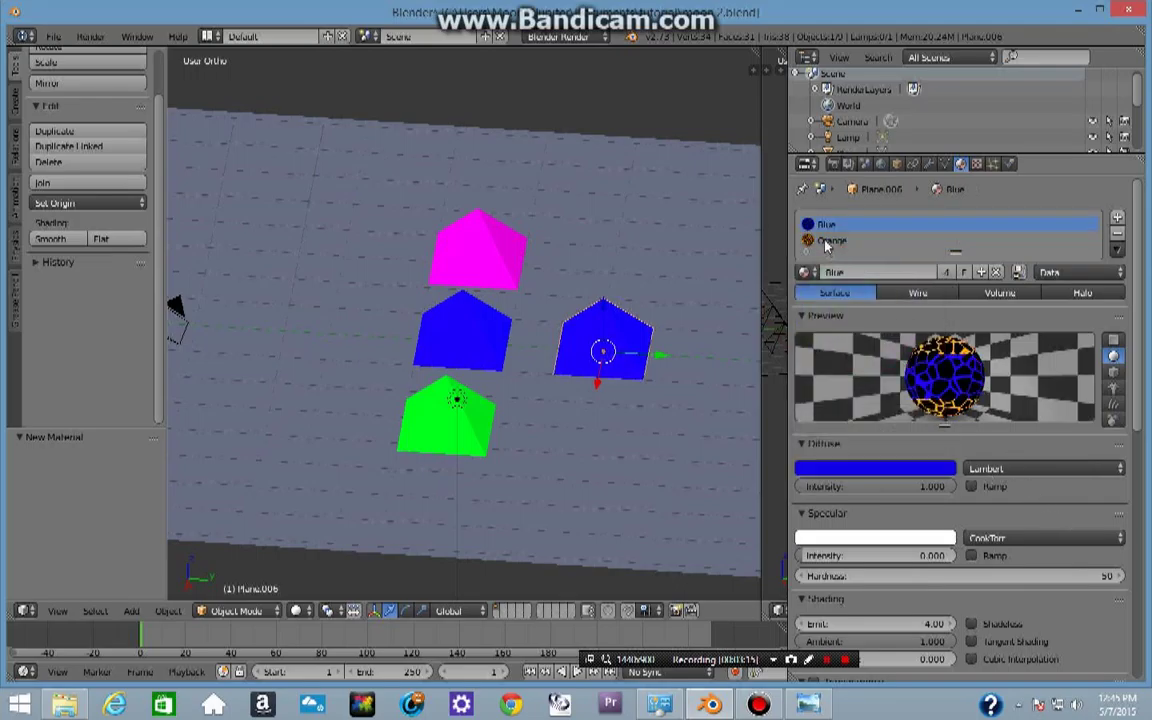
click(1118, 234)
Step: Examine the arrangement of the four coloured pyramids through the camera and from other angles
middle_drag(350, 367, 436, 347)
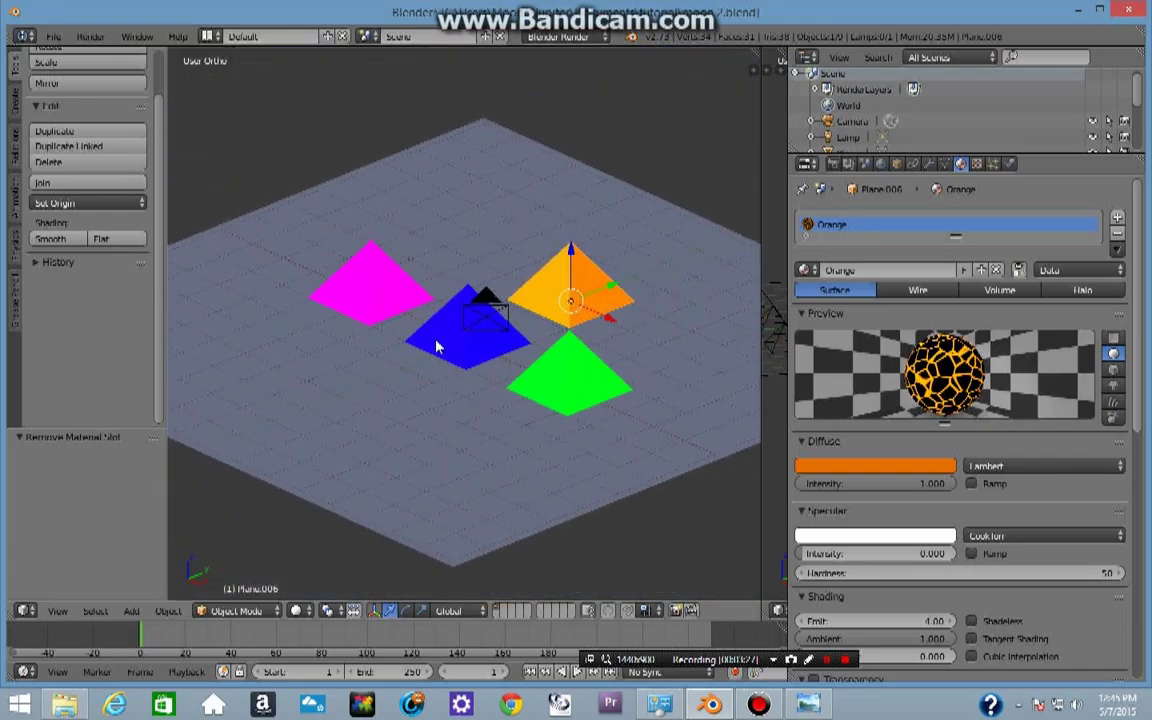
key(KP_0)
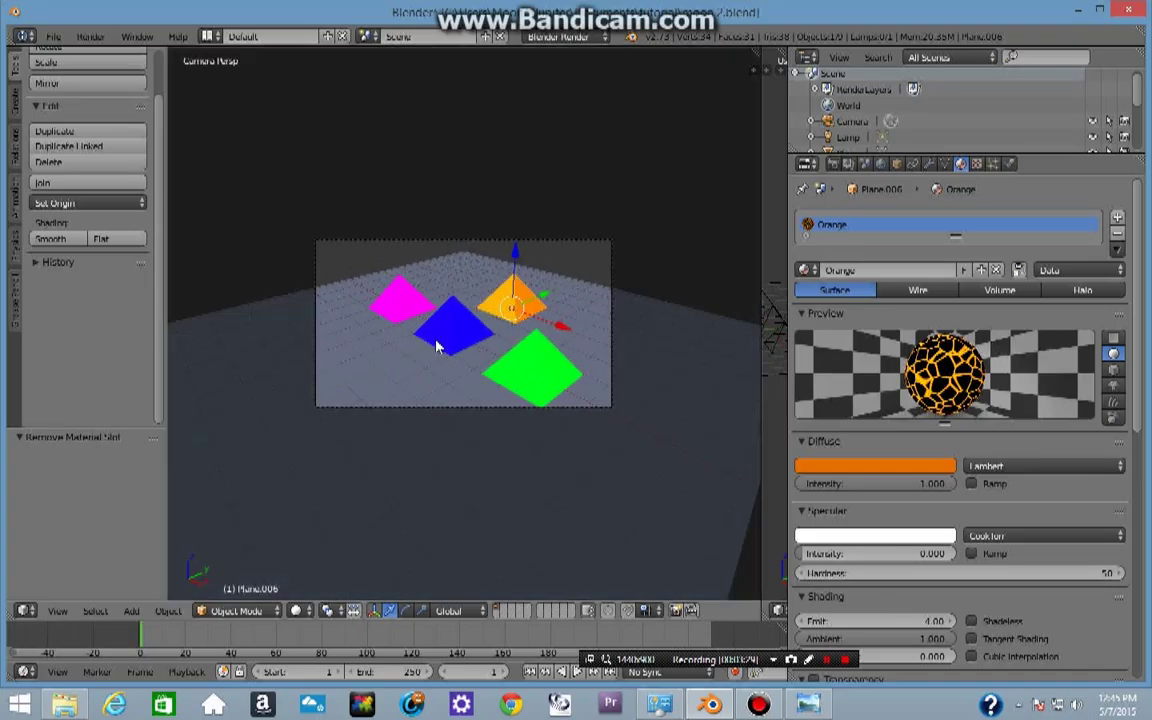
scroll(398, 341, up, 2)
middle_drag(399, 340, 348, 345)
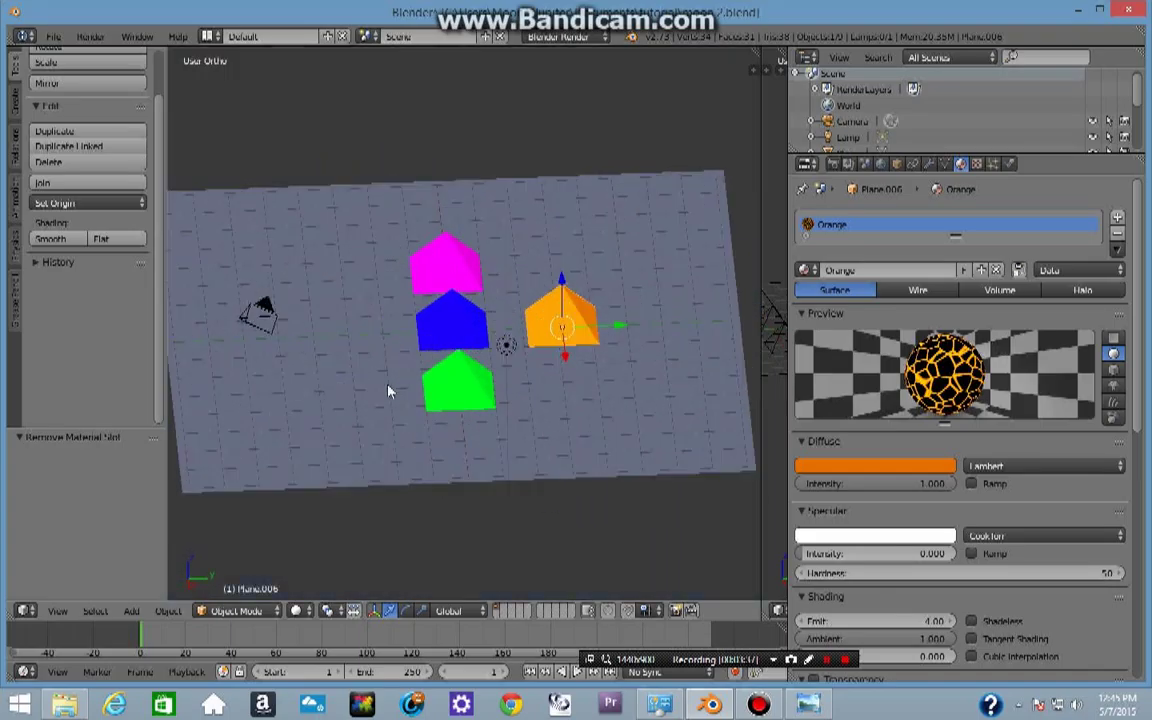
middle_drag(433, 355, 456, 338)
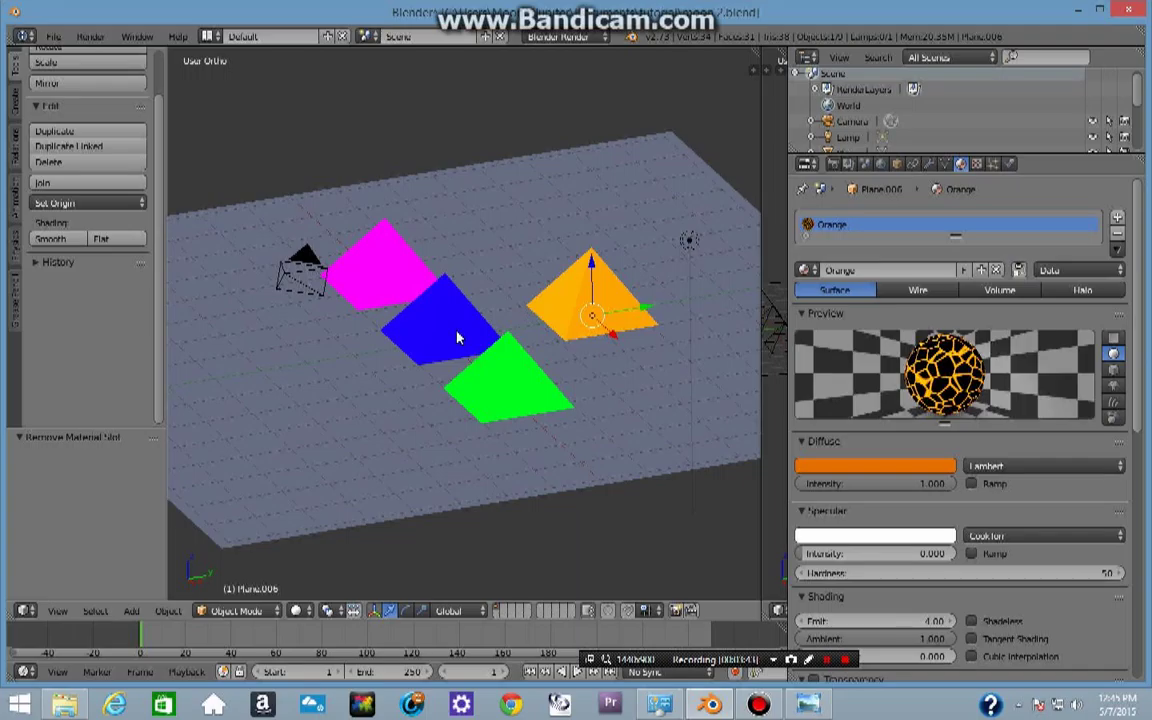
Step: Check how the camera frames the four coloured pyramids
click(58, 611)
click(49, 512)
click(55, 610)
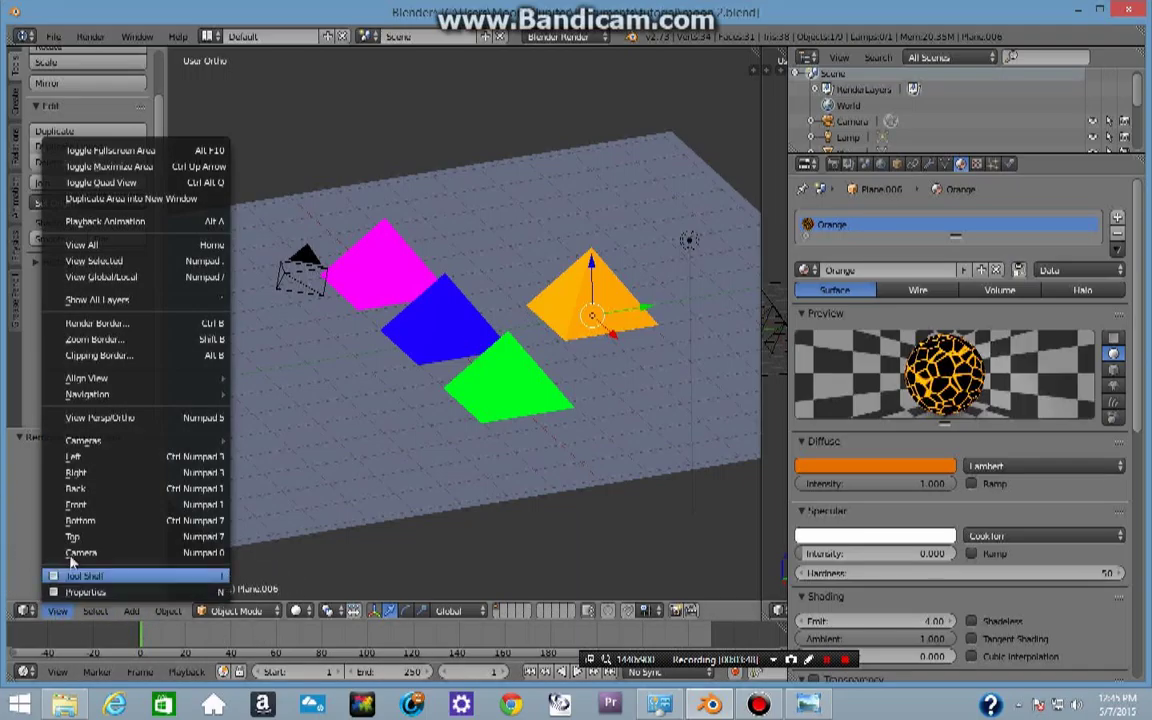
click(94, 555)
middle_drag(328, 440, 252, 449)
scroll(255, 453, down, 1)
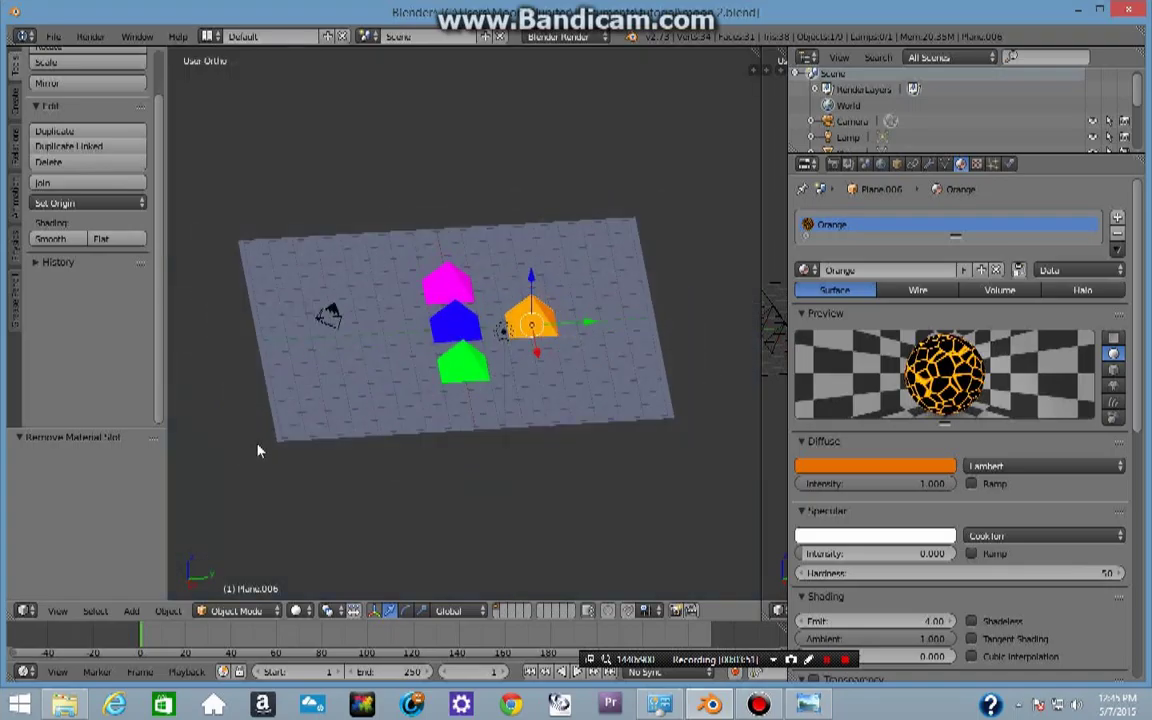
key(KP_0)
scroll(257, 436, up, 3)
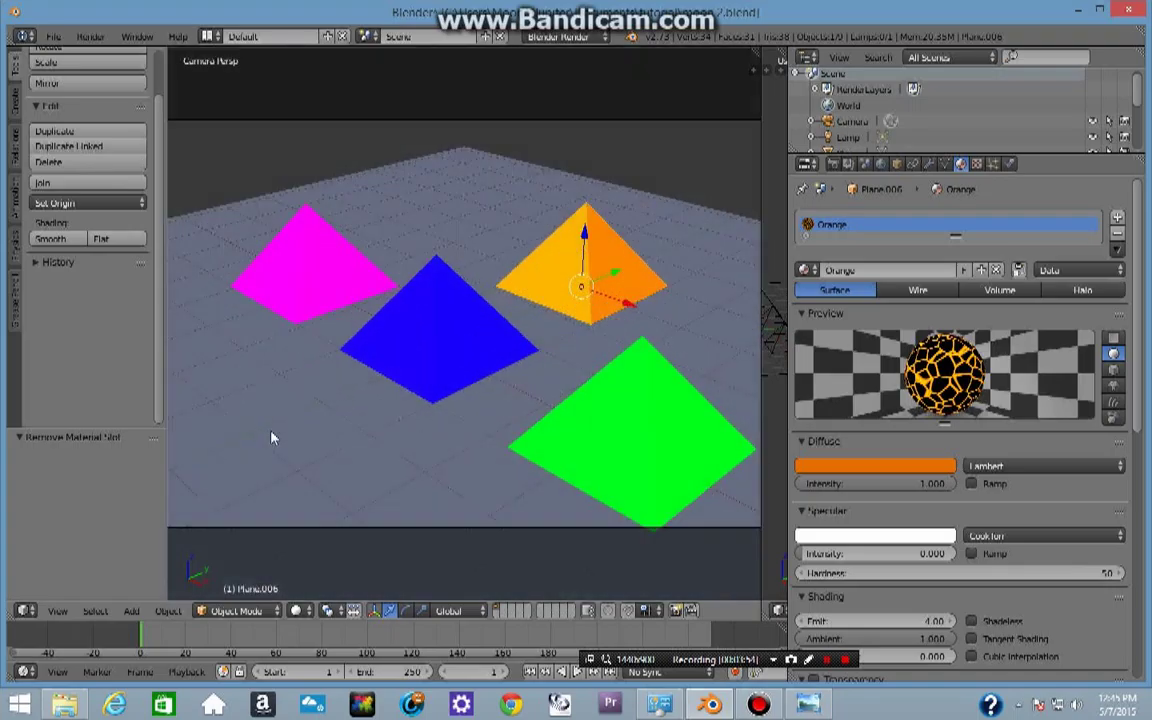
scroll(584, 375, down, 3)
scroll(584, 375, up, 2)
scroll(584, 375, down, 1)
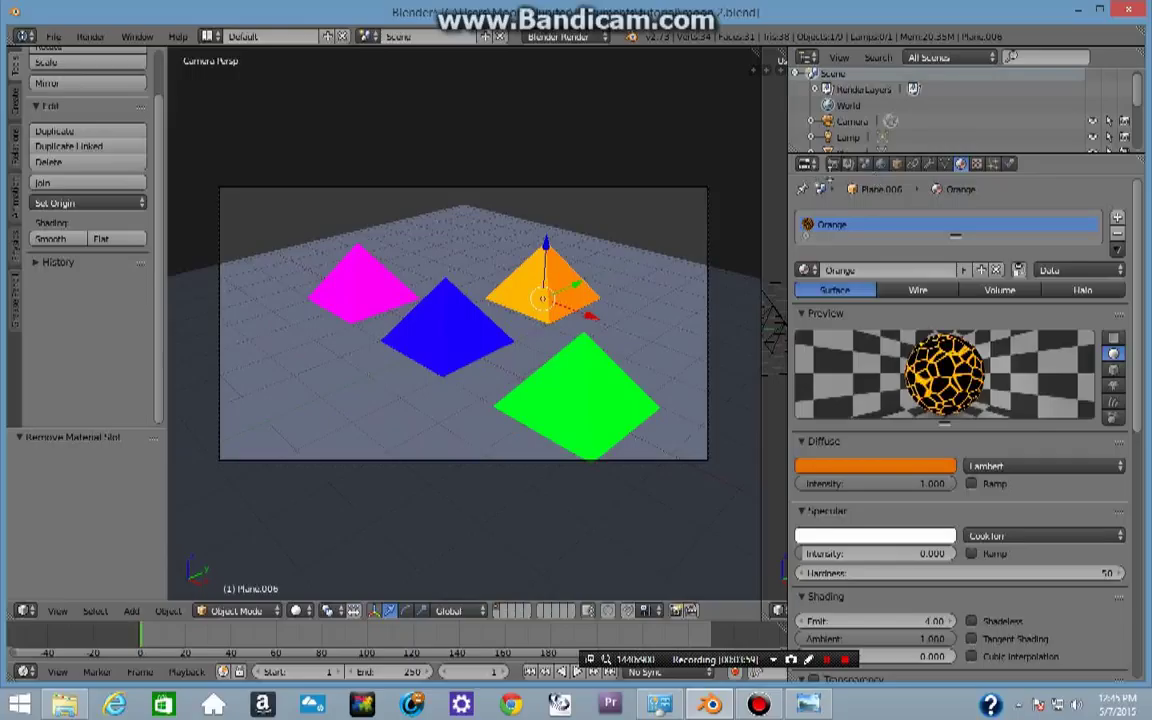
Step: Render the four-pyramid scene from the camera and inspect the image before returning to the 3D view
click(836, 165)
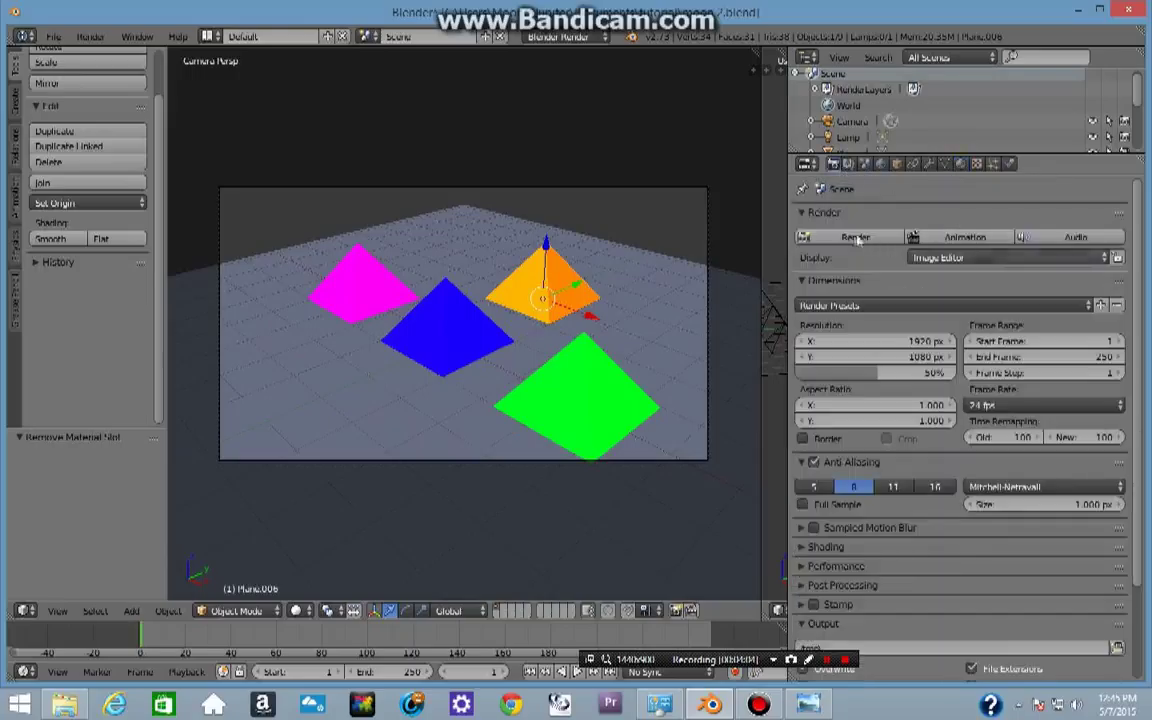
click(858, 237)
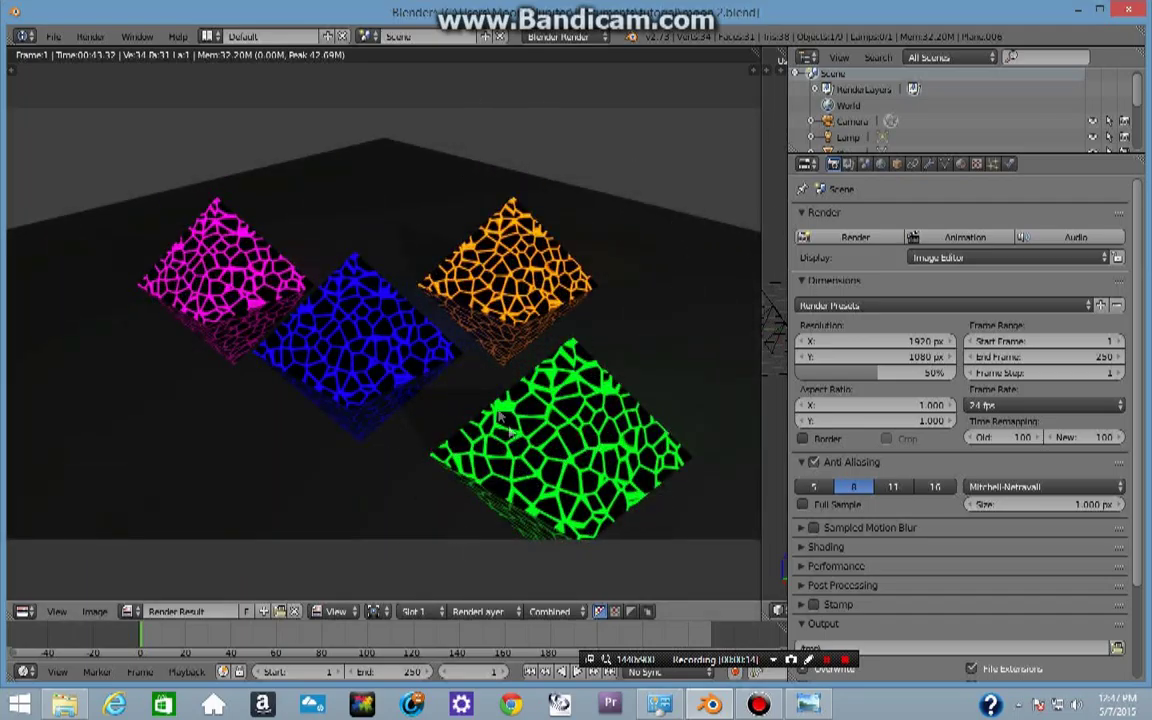
scroll(465, 283, down, 1)
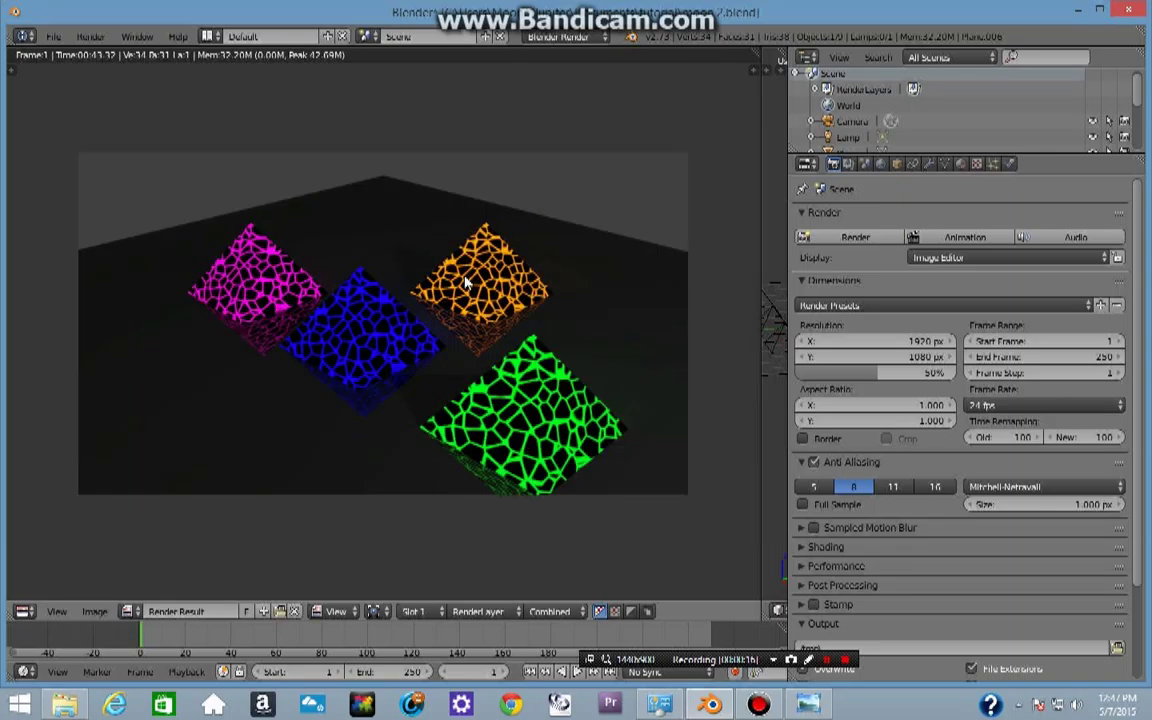
key(Escape)
Step: Select the point lamp beside the pyramids and set its energy to 0.060
scroll(625, 147, down, 2)
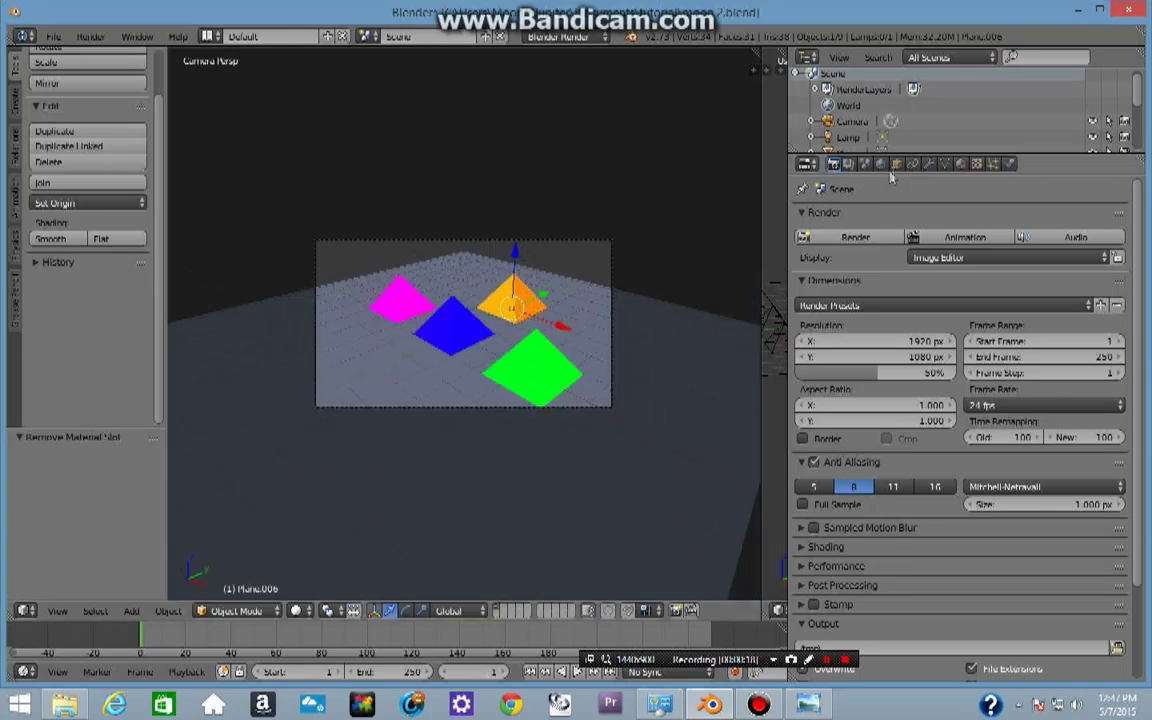
scroll(666, 198, up, 2)
scroll(581, 180, down, 5)
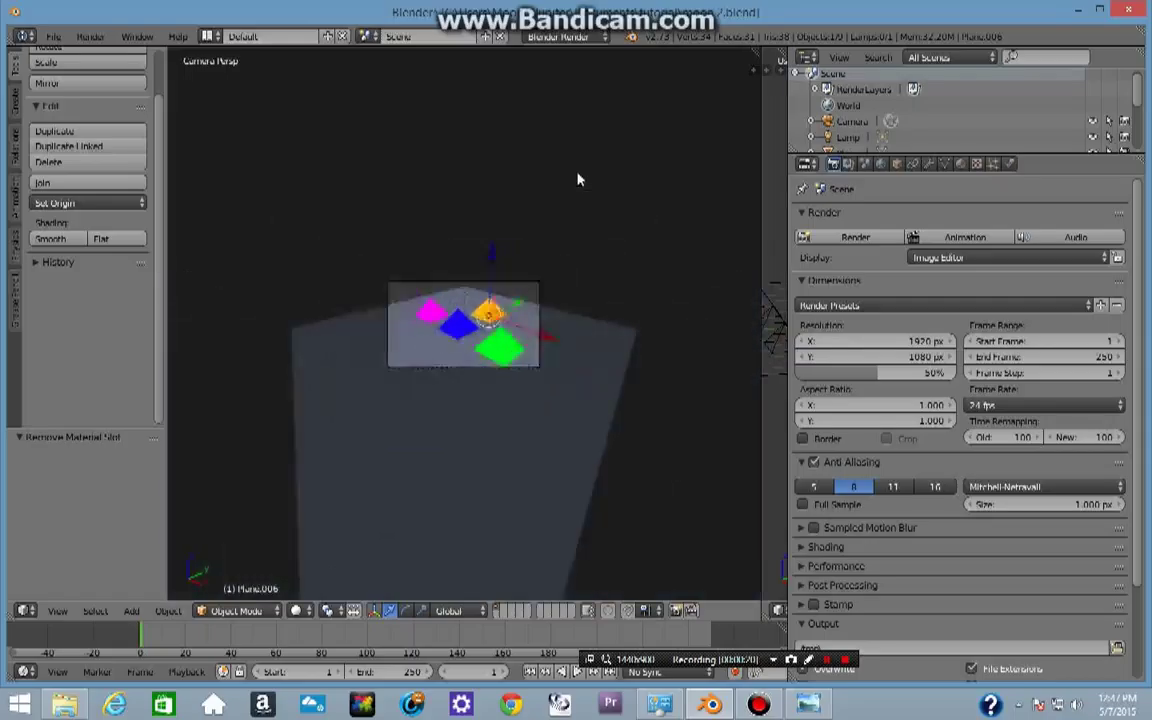
middle_drag(581, 180, 537, 215)
right_click(536, 349)
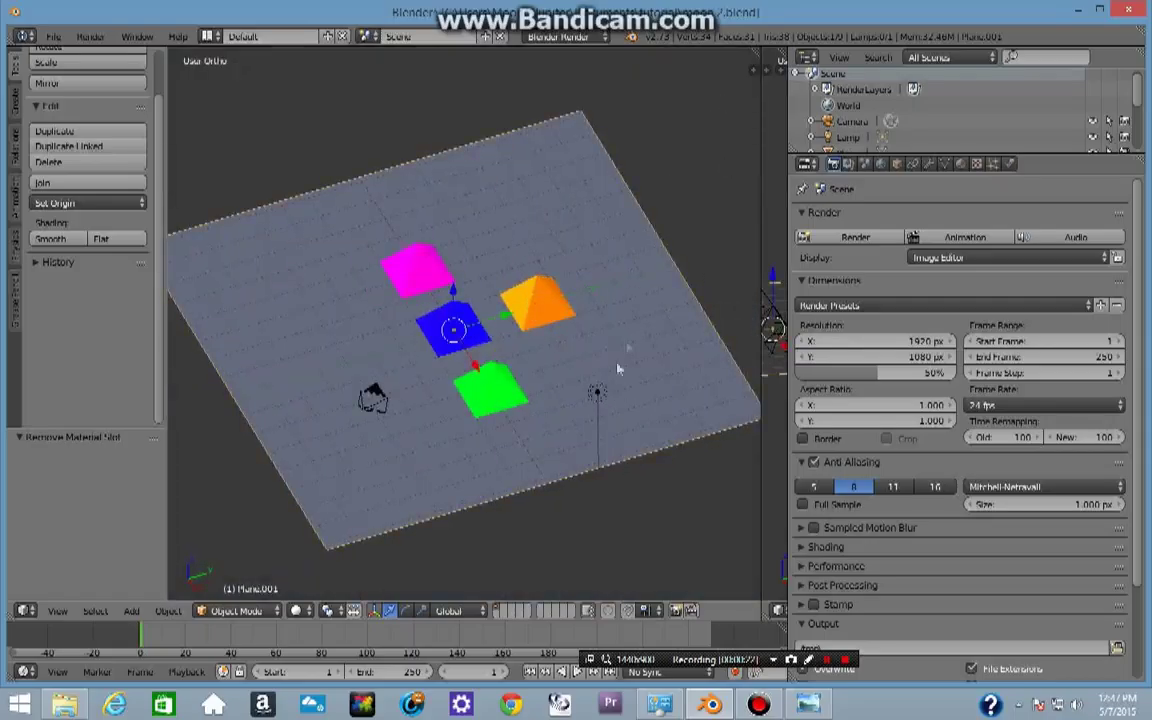
right_click(599, 396)
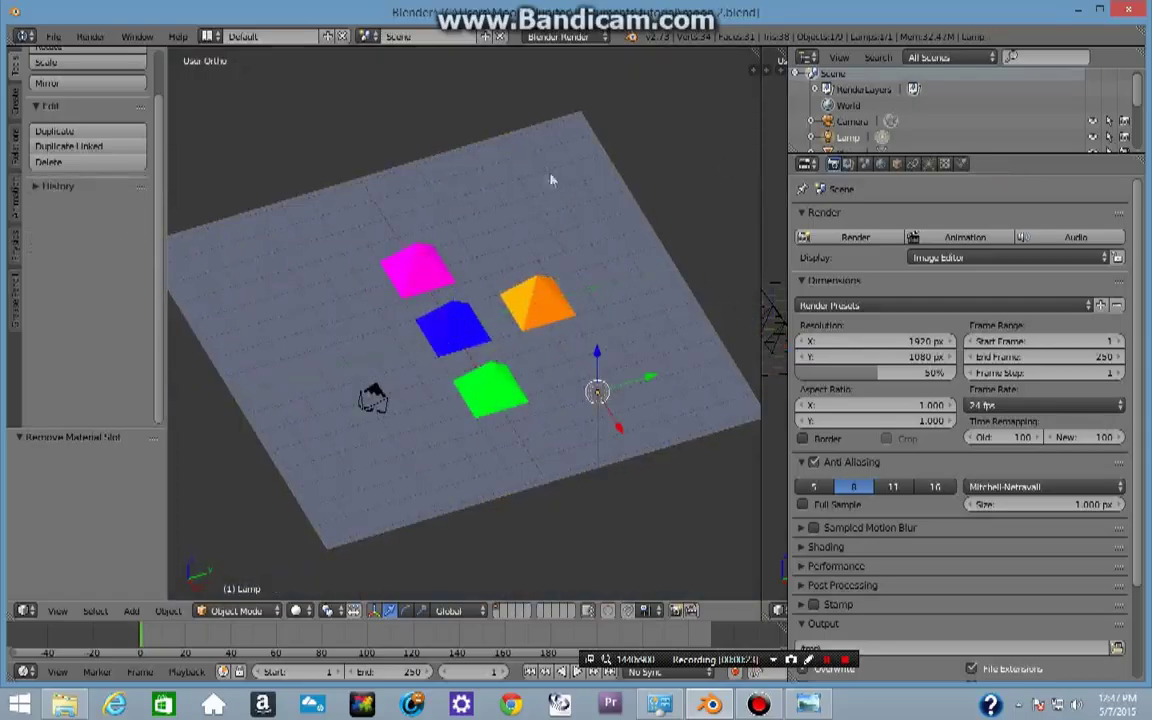
click(929, 163)
click(858, 418)
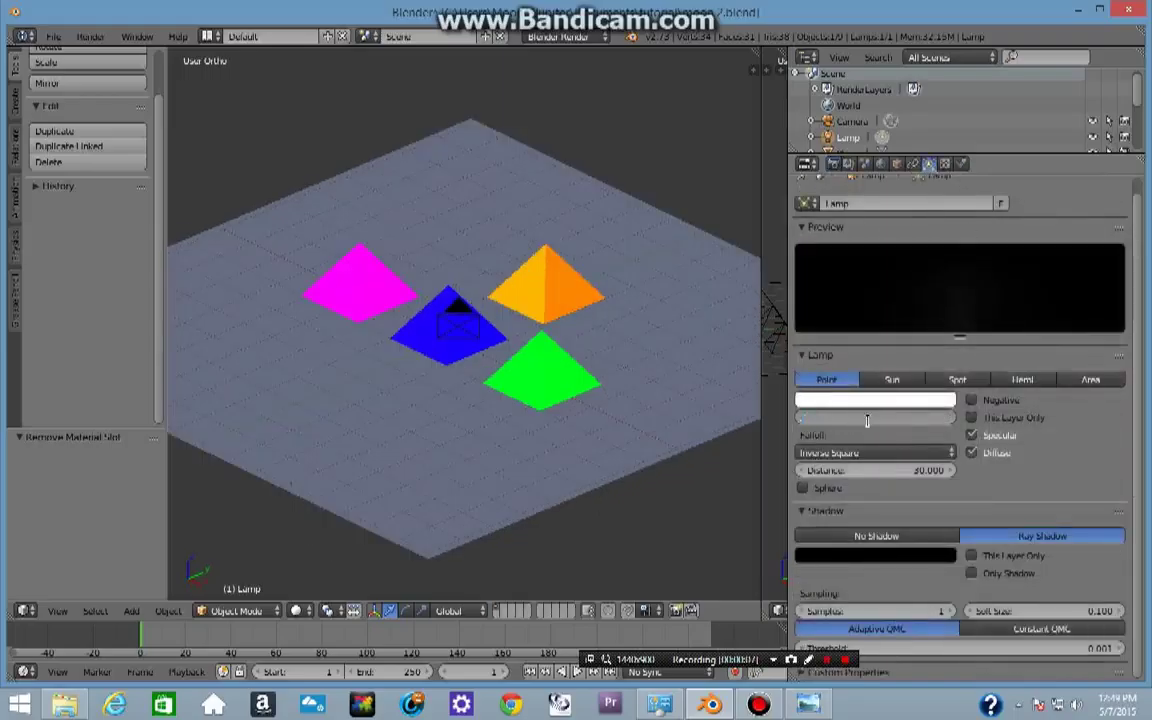
key(Return)
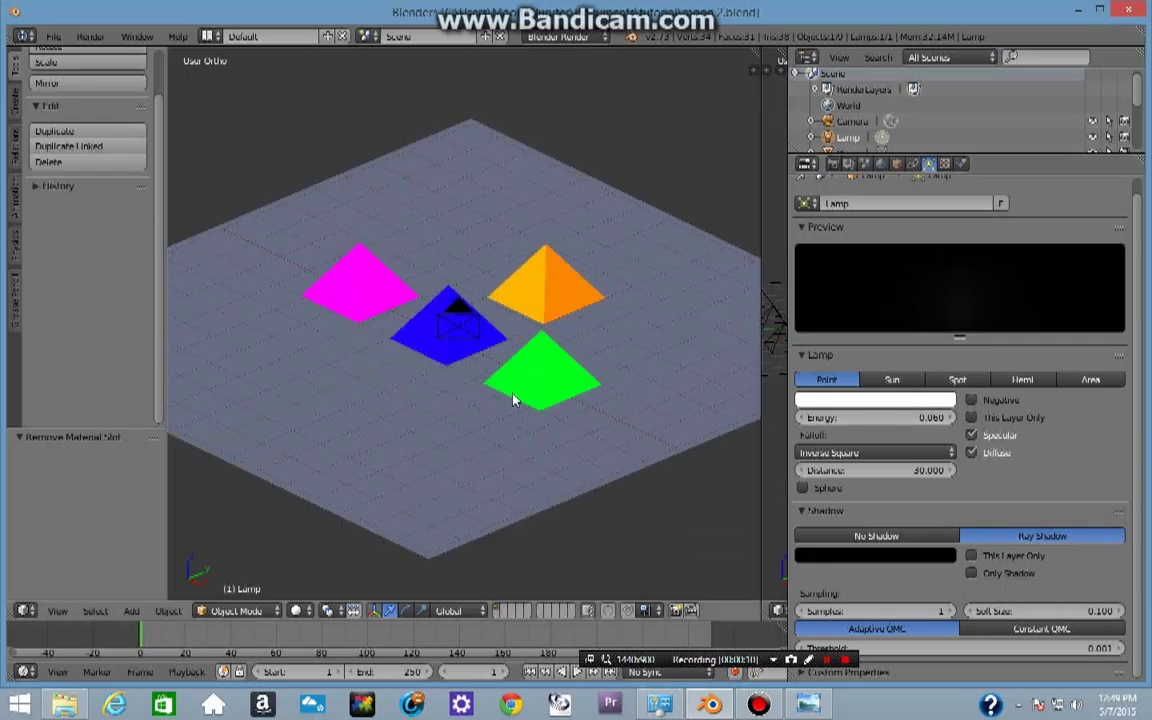
Step: Set the Emit value of the coloured pyramids' materials to 6.00
right_click(517, 395)
middle_drag(746, 301, 763, 303)
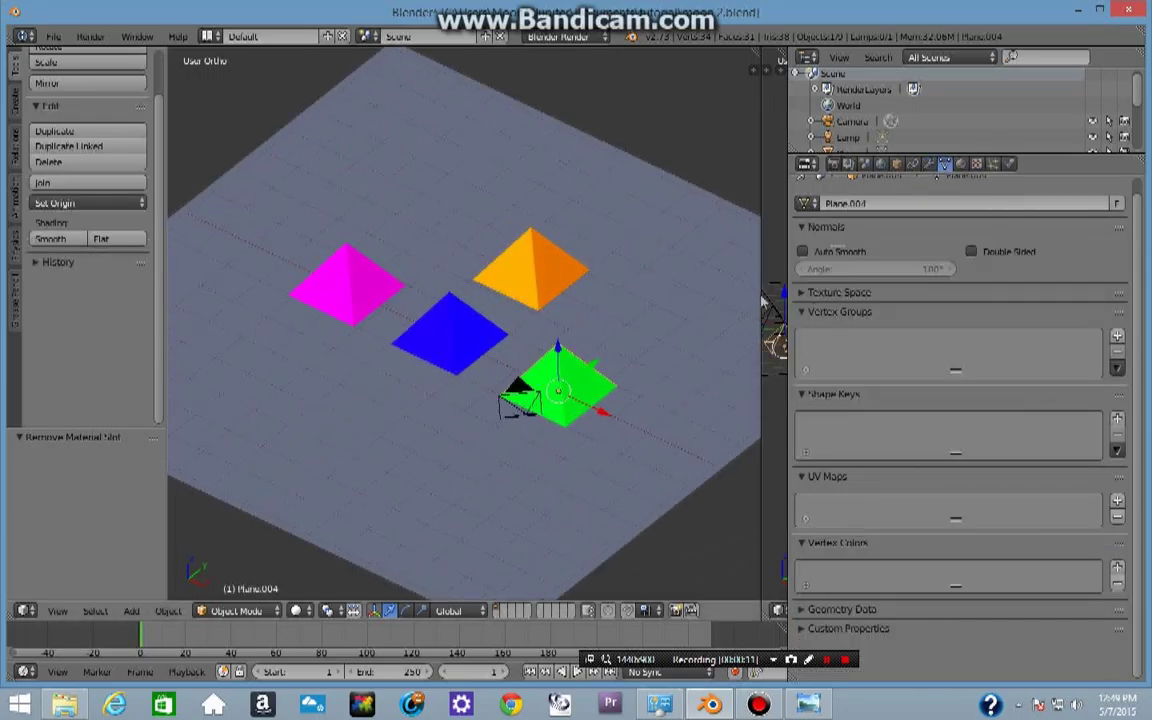
click(962, 165)
right_click(520, 265)
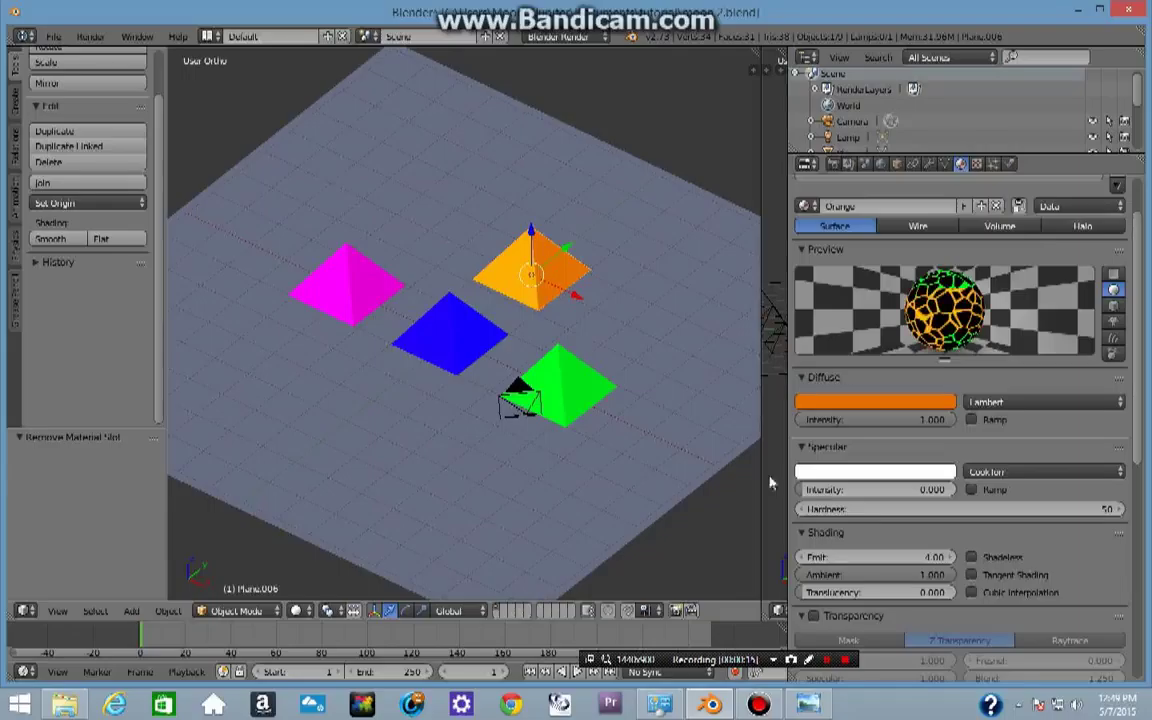
right_click(450, 335)
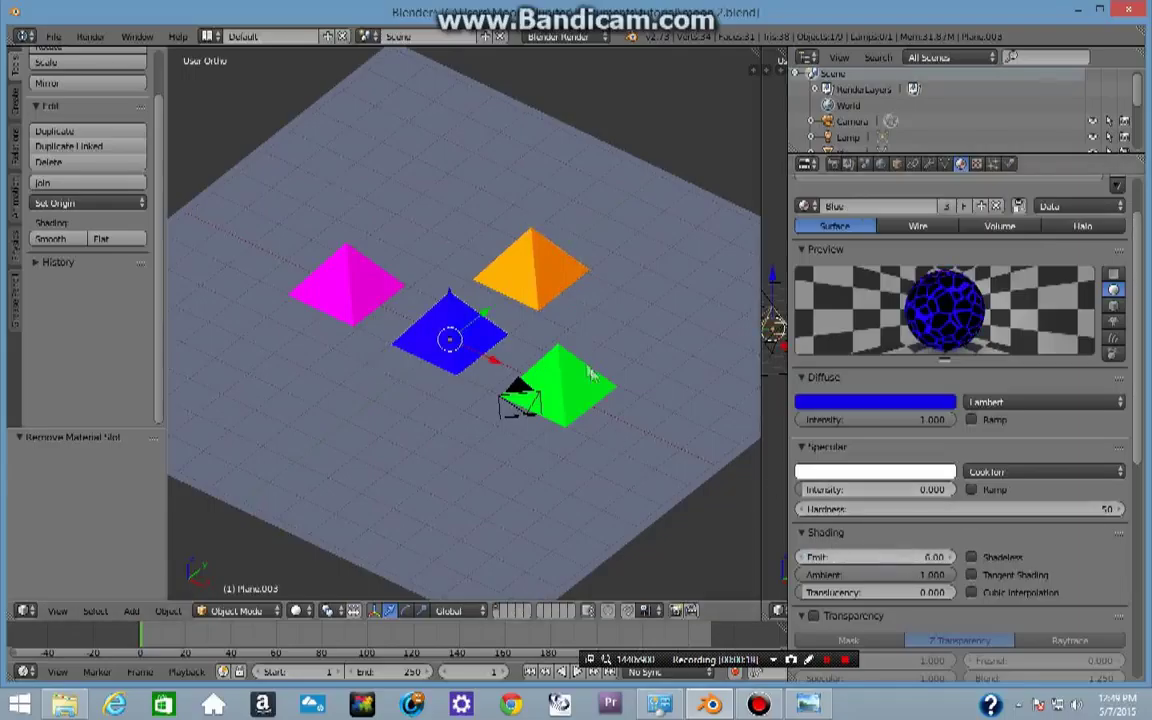
right_click(560, 385)
key(Return)
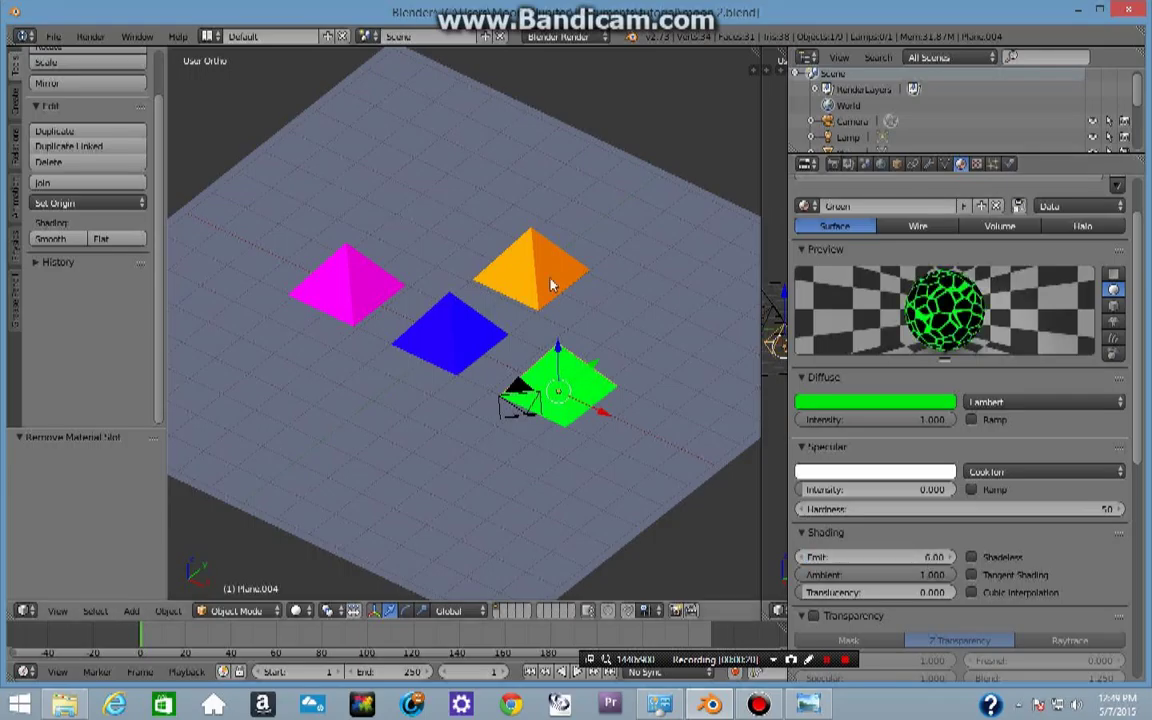
right_click(550, 283)
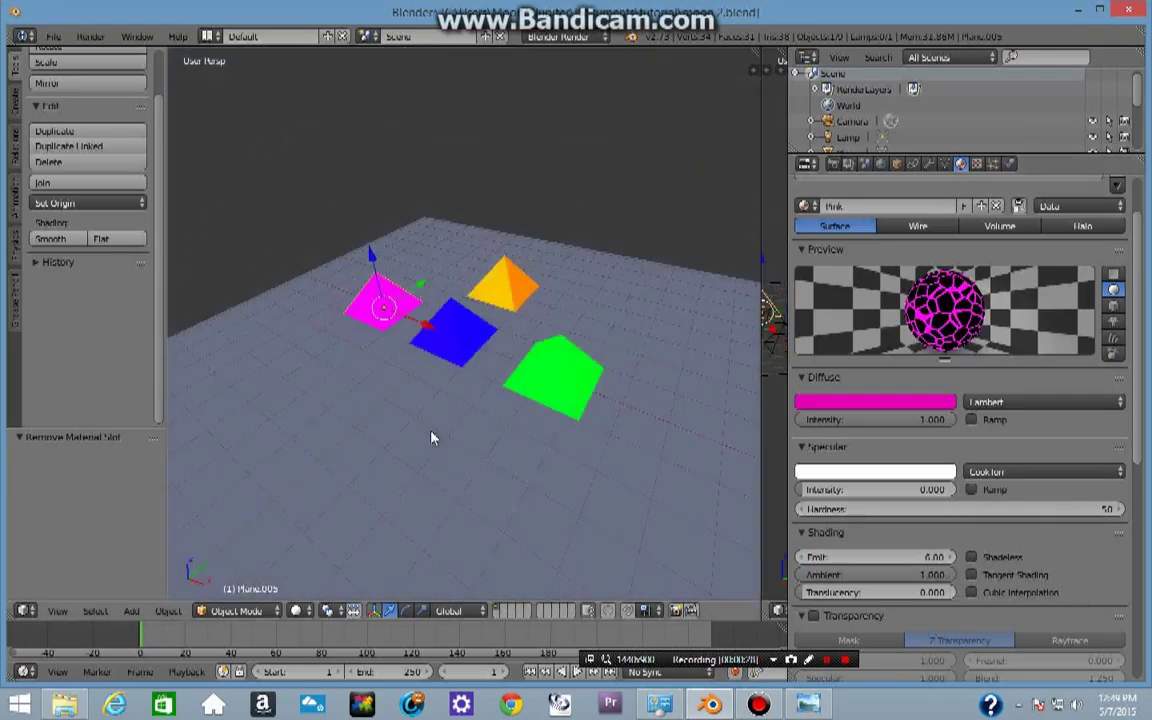
Step: Render the dimmed scene with its brighter pyramids from the camera view
key(KP_0)
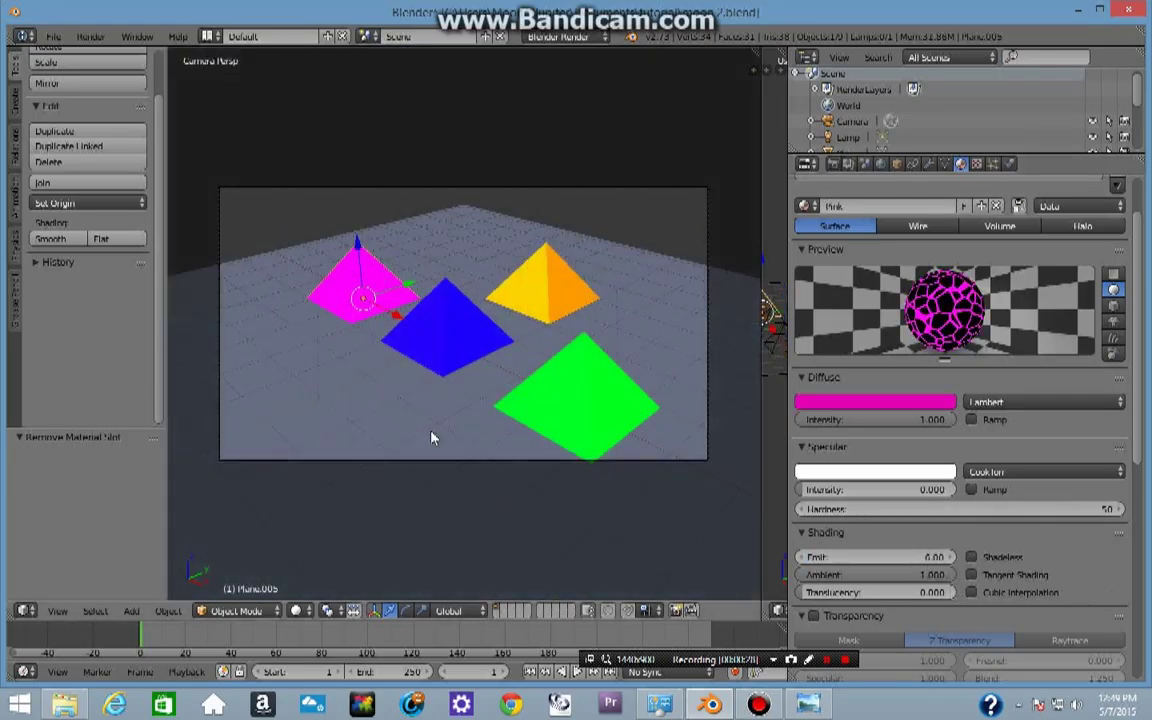
key(Home)
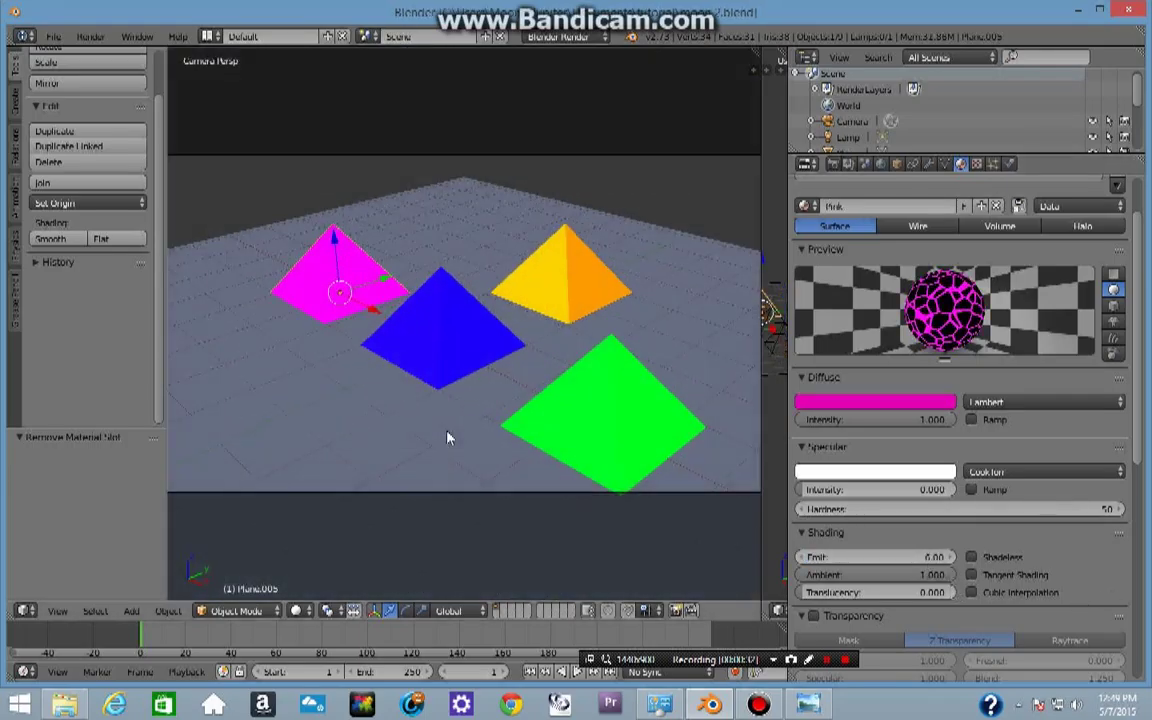
key(F12)
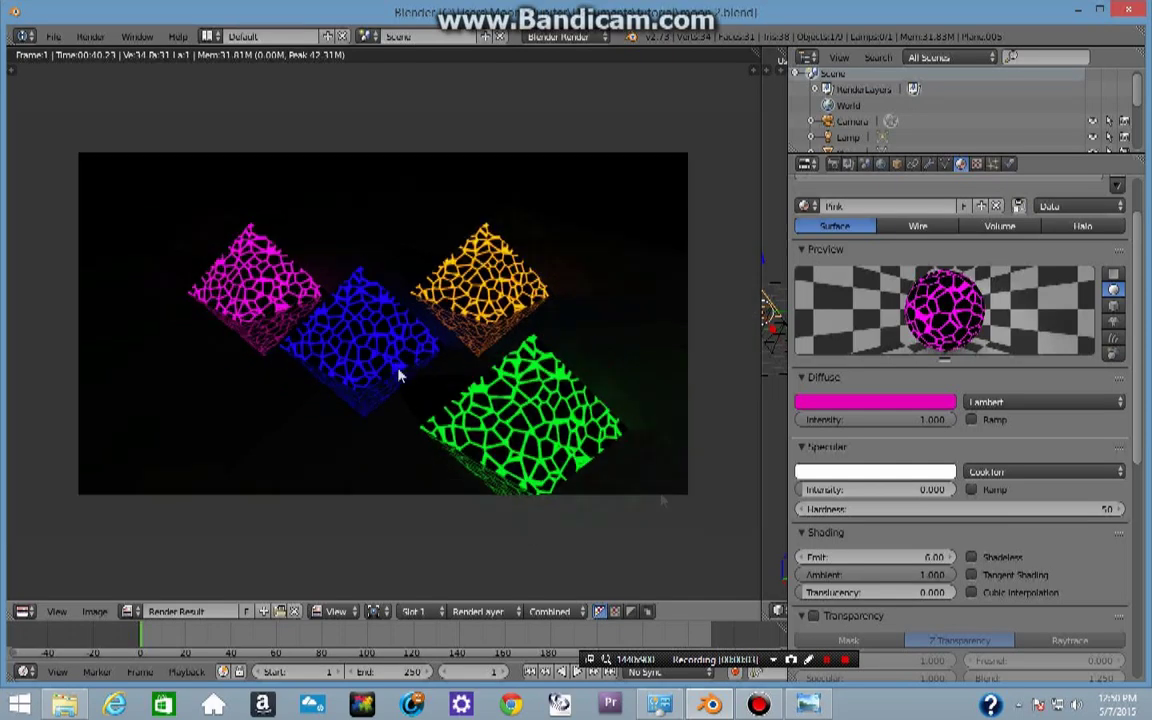
Step: Examine the glow of the crackle-patterned pyramids in the rendered image
scroll(472, 500, up, 2)
scroll(795, 485, down, 1)
scroll(645, 393, down, 1)
scroll(630, 402, down, 1)
scroll(621, 409, up, 1)
scroll(621, 410, down, 1)
scroll(650, 430, up, 1)
scroll(680, 445, down, 1)
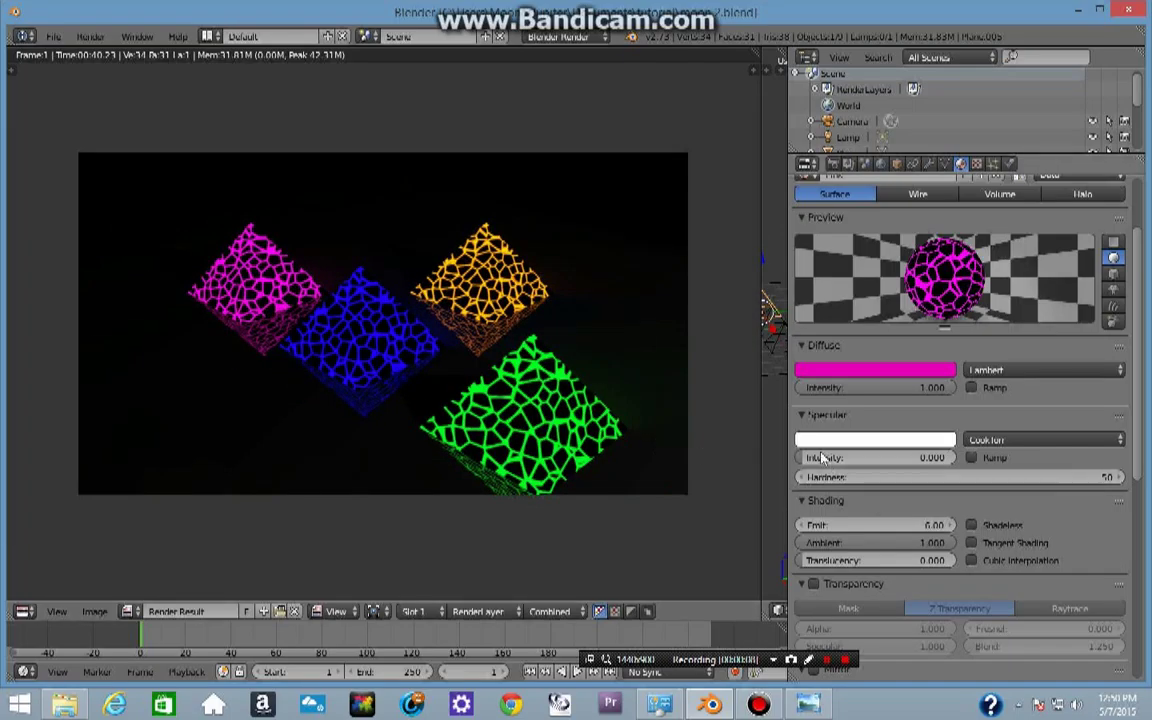
scroll(329, 463, up, 1)
scroll(348, 465, down, 1)
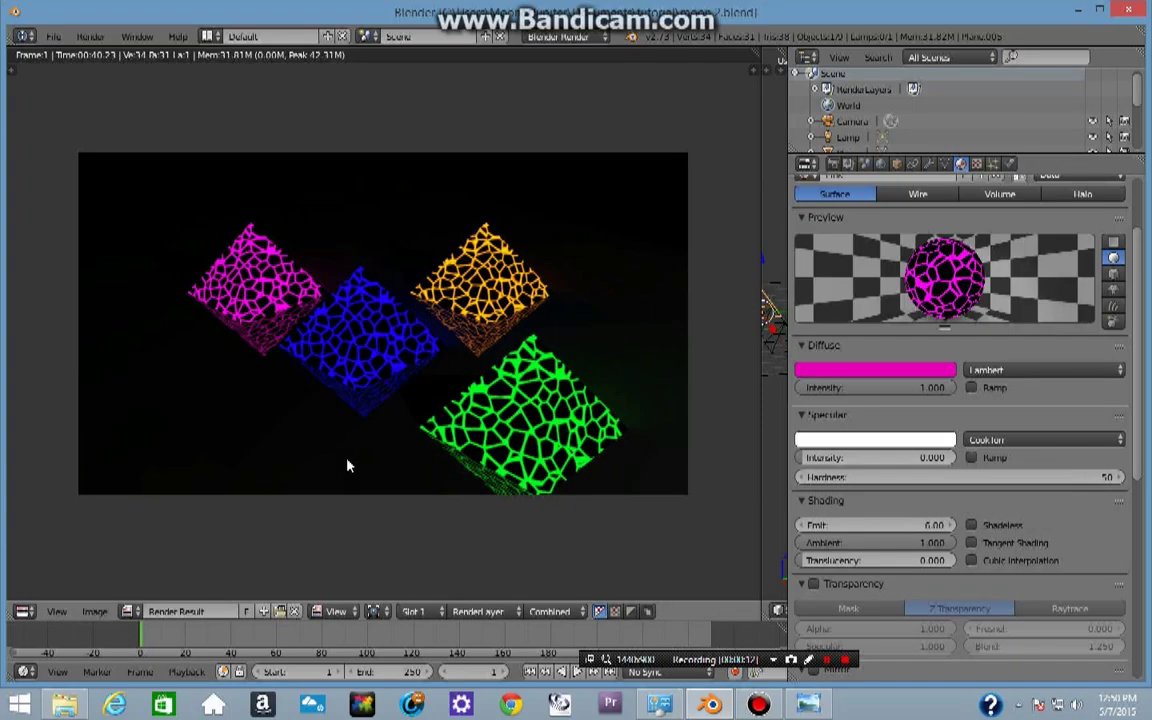
Step: Save the rendered image as a PNG named Moon 2 in the tutorial folder
click(94, 611)
click(96, 611)
click(96, 611)
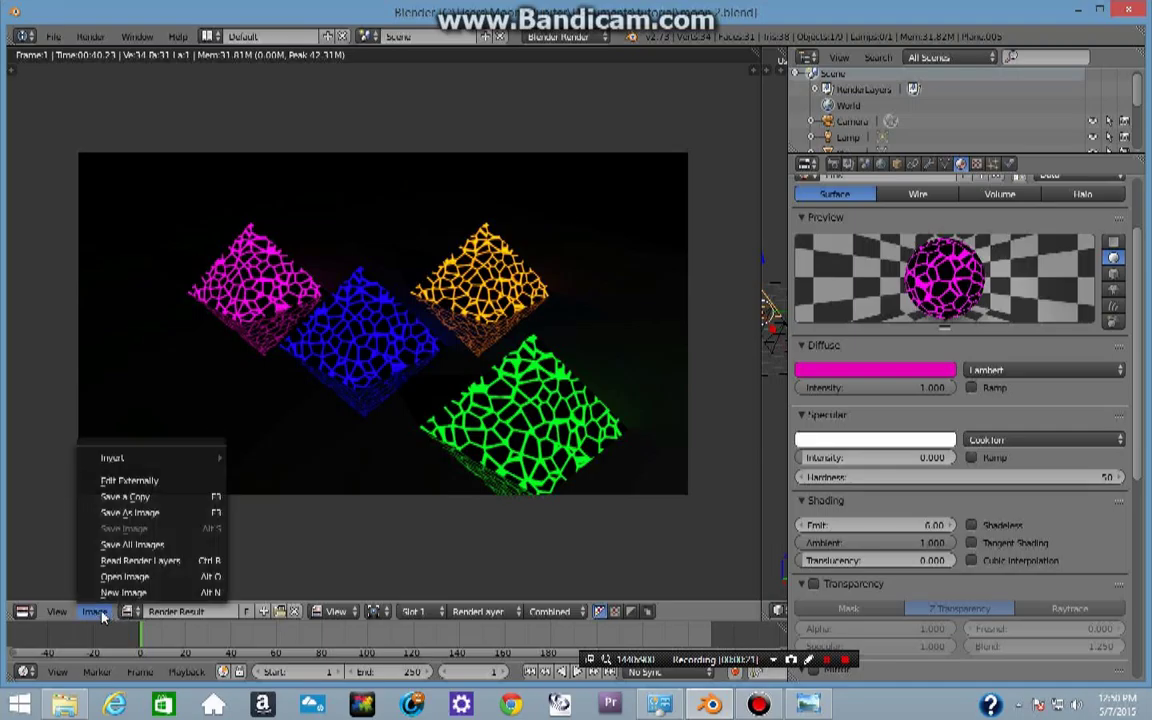
click(154, 515)
click(1099, 78)
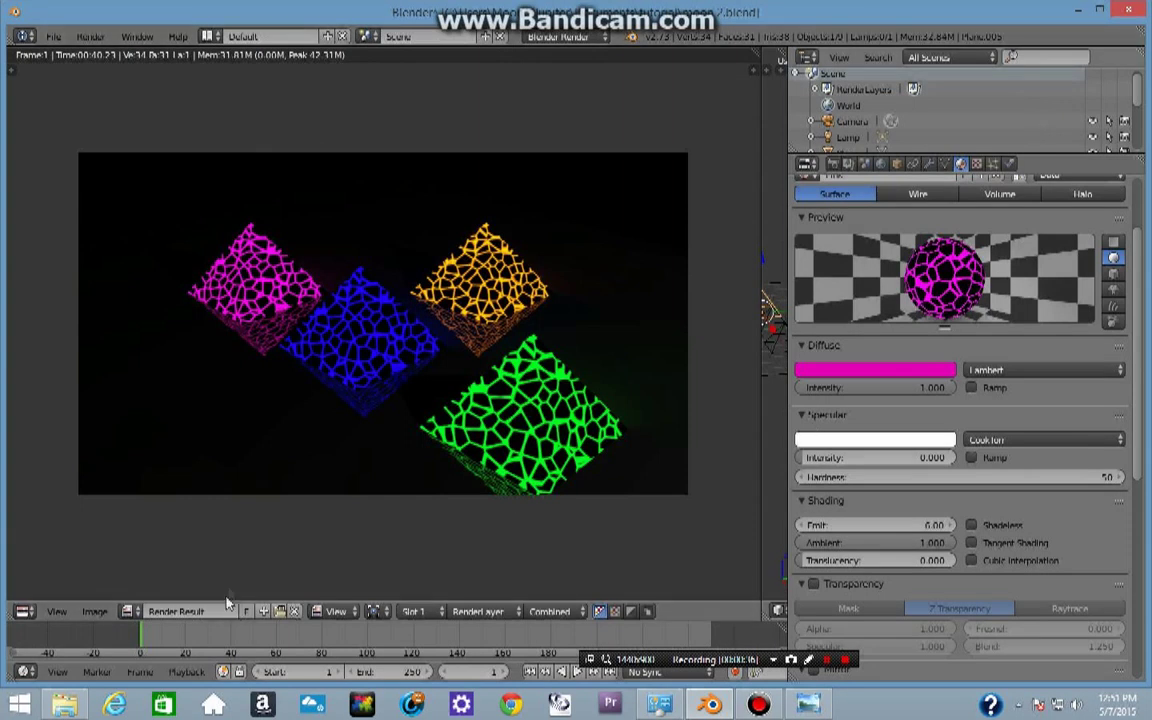
Step: View the saved Moon 2 image from the tutorial folder in the photo viewer, then return to Blender's 3D view
click(64, 705)
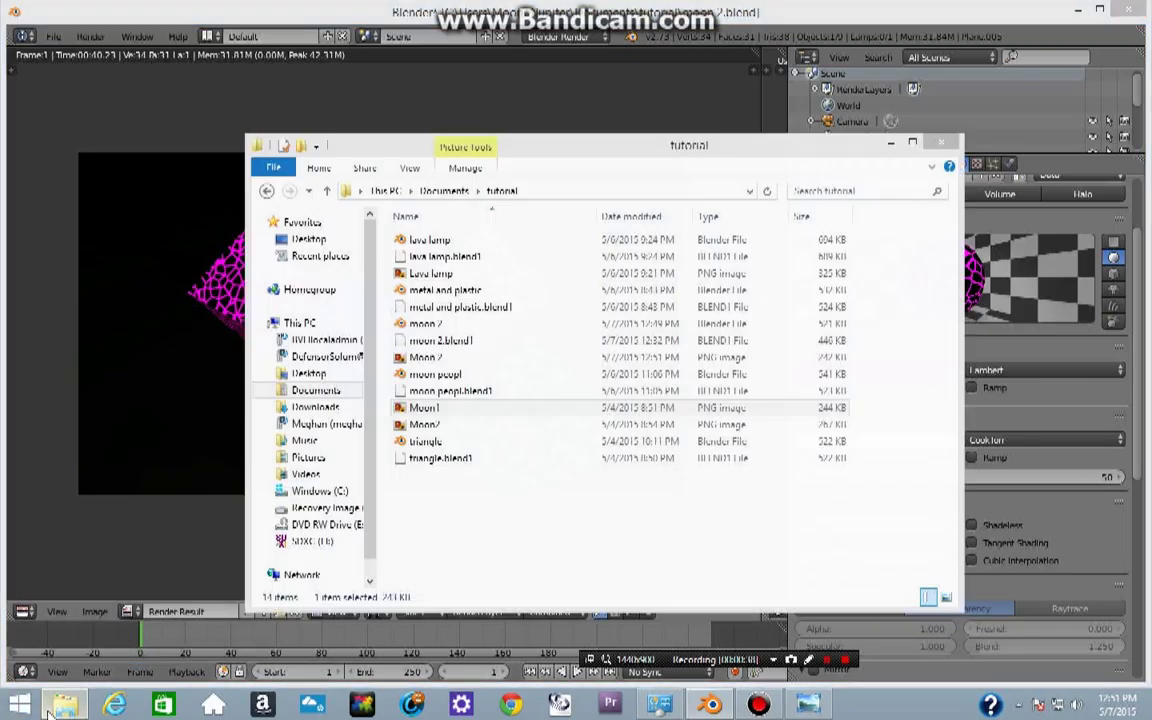
double_click(462, 358)
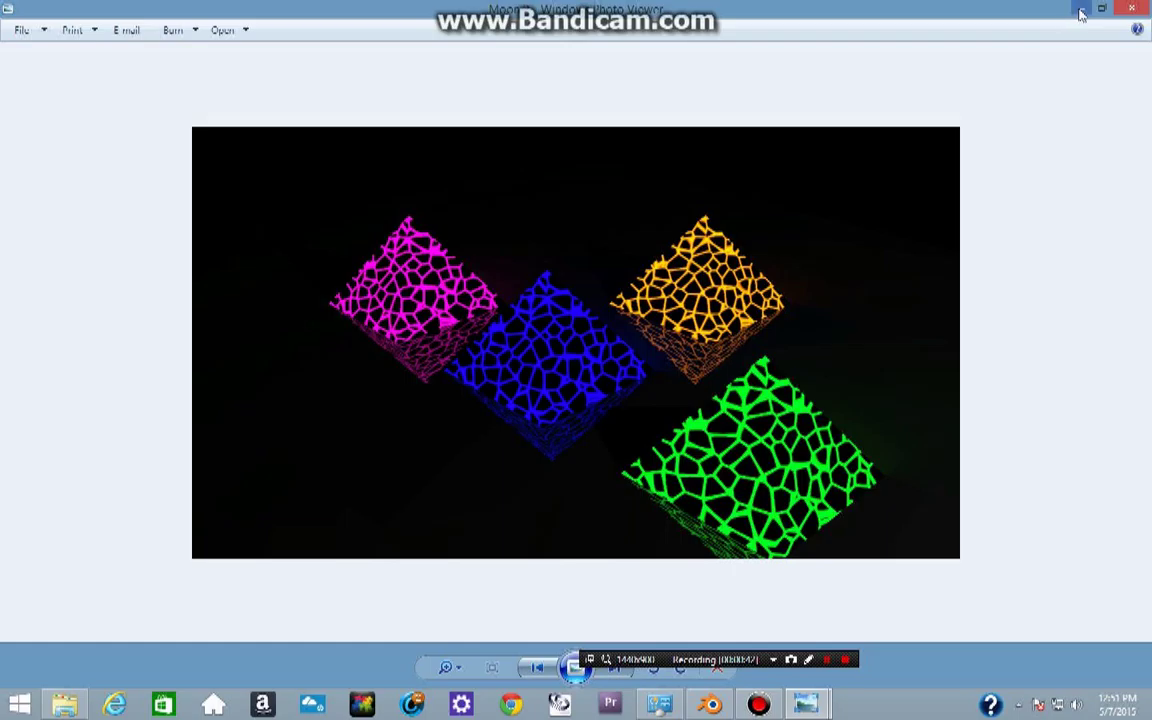
click(1080, 10)
click(427, 337)
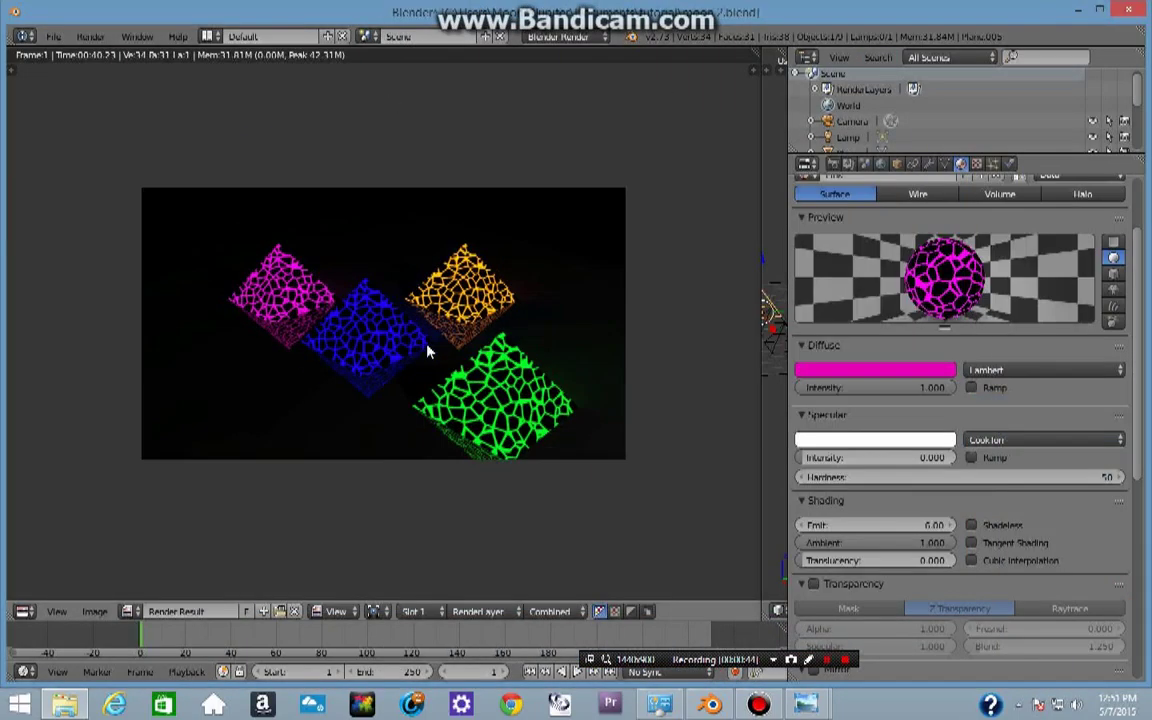
scroll(427, 350, up, 2)
scroll(427, 350, down, 1)
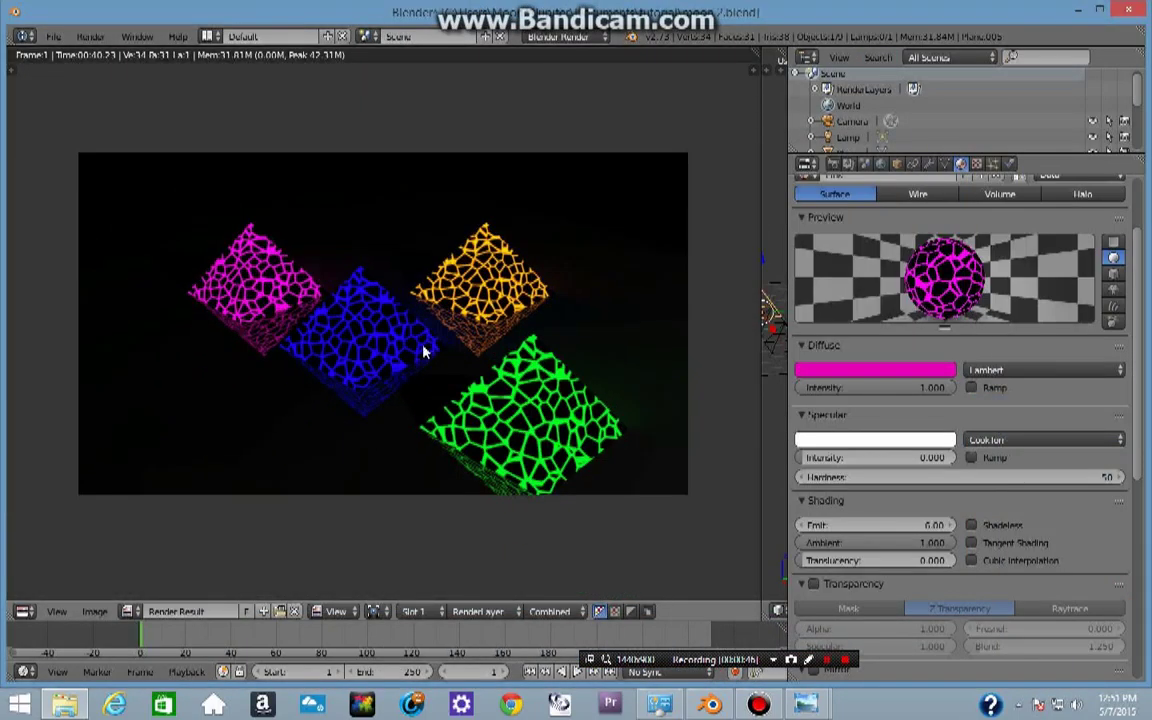
scroll(423, 350, up, 1)
key(Escape)
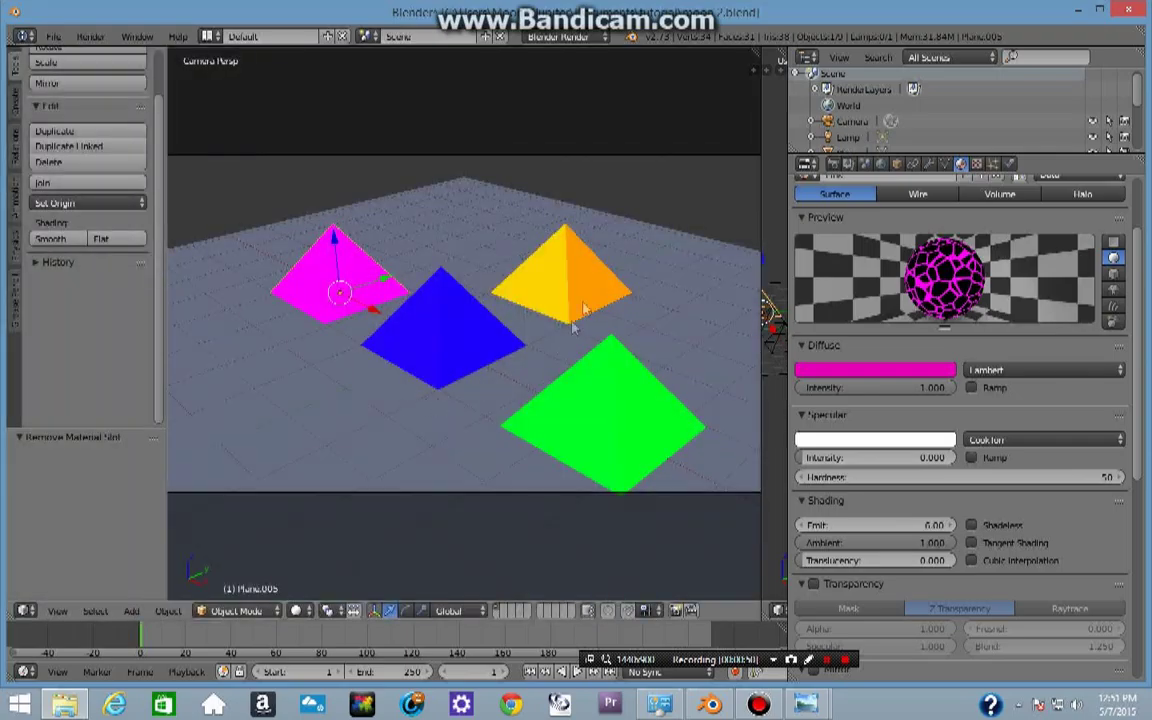
Step: Enlarge the second 3D view beside the camera view and shift the camera along the Y axis
drag(728, 225, 489, 222)
drag(165, 240, 30, 240)
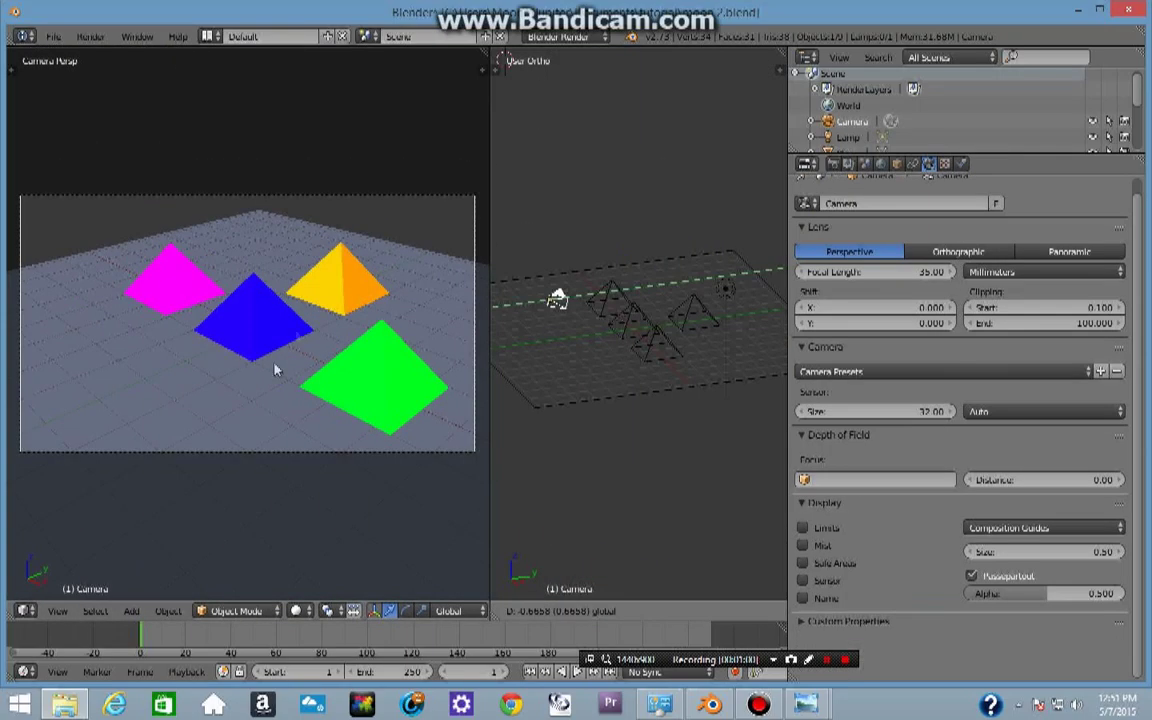
click(275, 370)
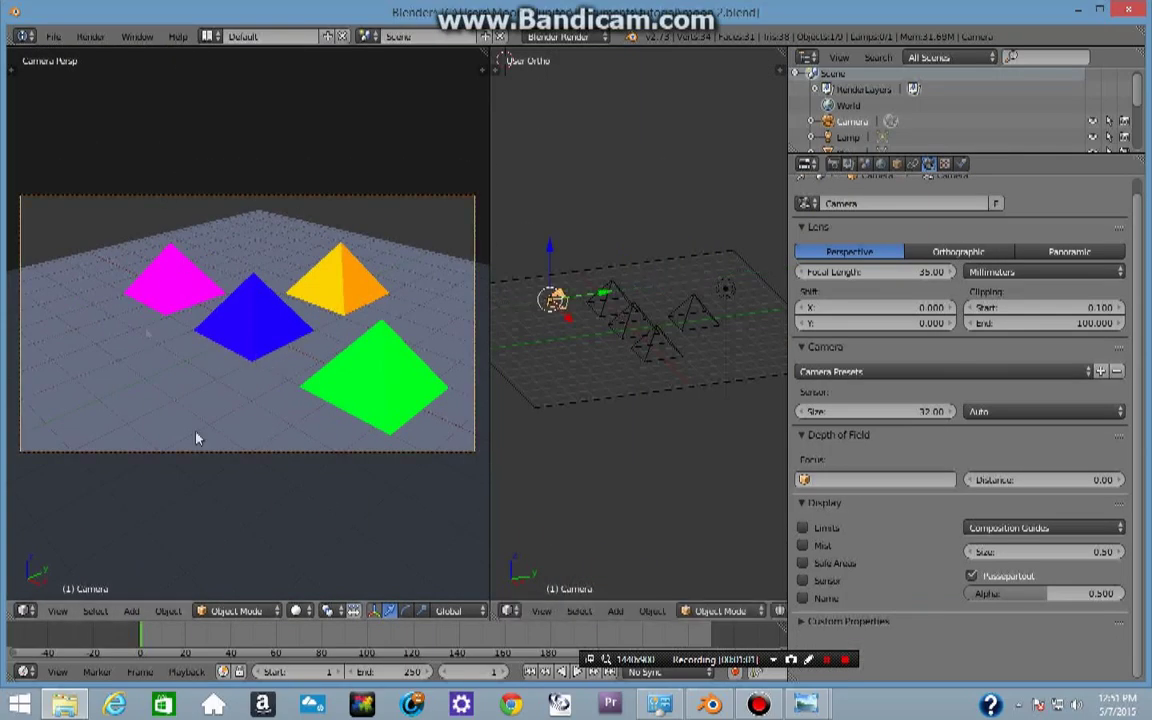
drag(600, 300, 530, 347)
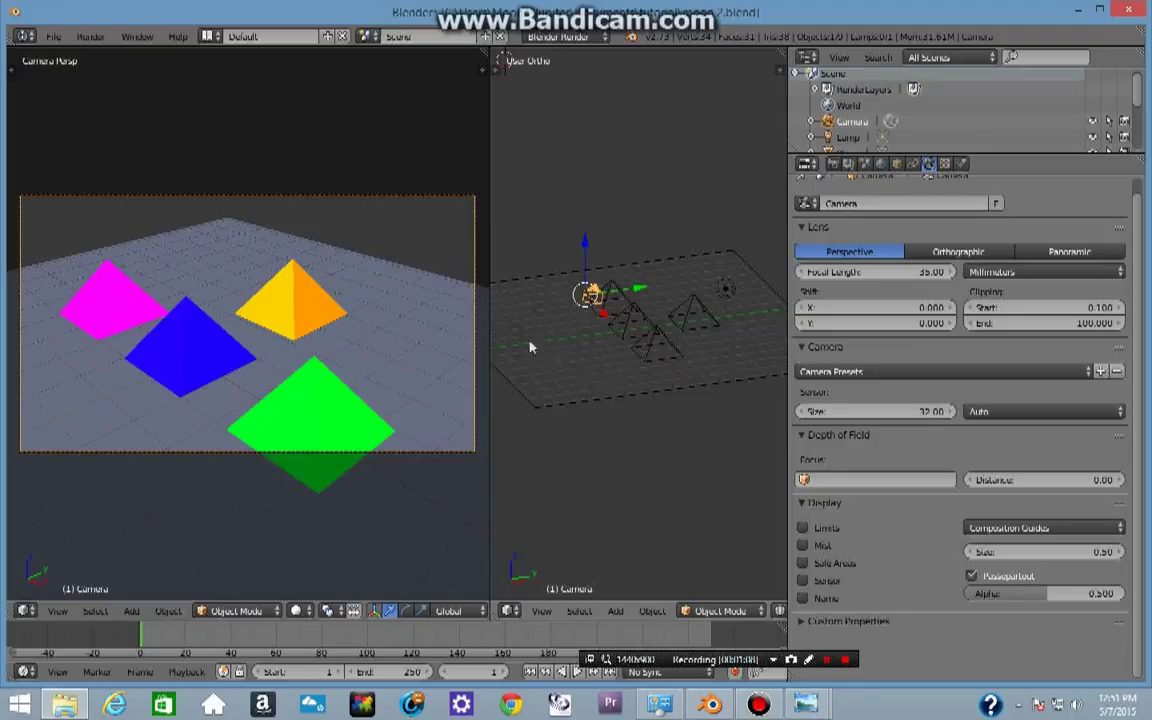
Step: Lower the camera along the Z axis and move it in the negative X direction to the other side of the pyramids
drag(489, 345, 343, 350)
scroll(617, 268, up, 3)
drag(618, 280, 616, 380)
middle_drag(616, 380, 657, 362)
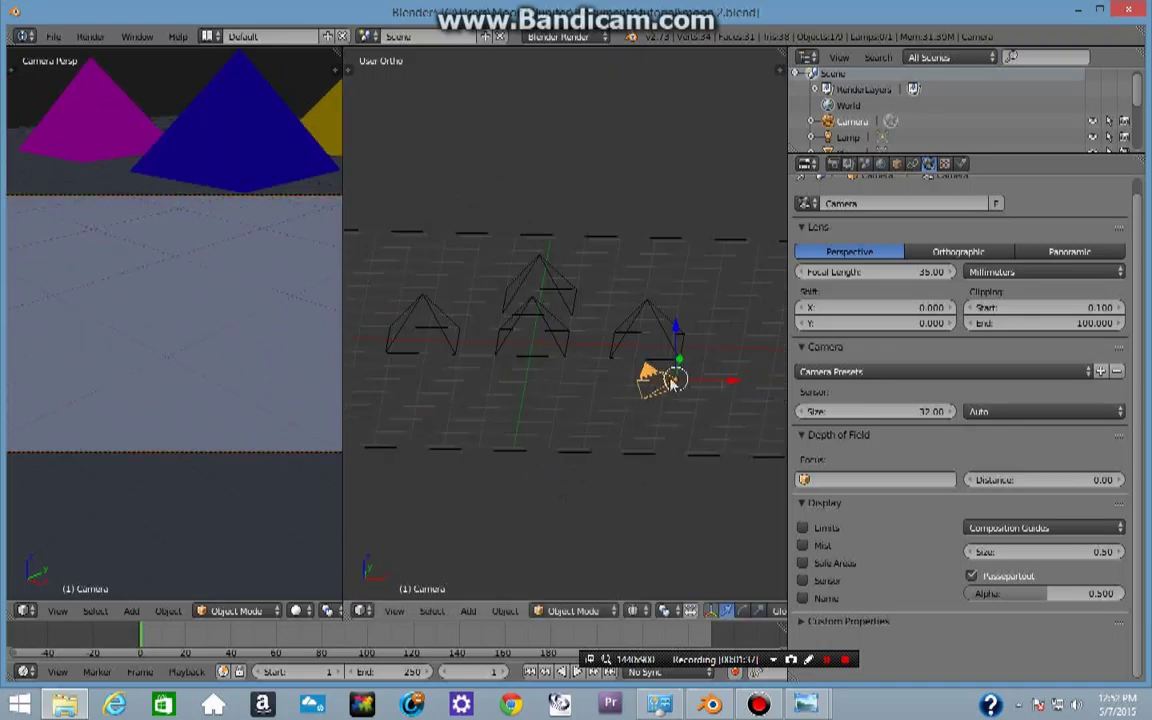
drag(731, 381, 545, 371)
middle_drag(487, 368, 545, 380)
scroll(545, 380, down, 2)
scroll(508, 350, up, 3)
drag(343, 285, 389, 285)
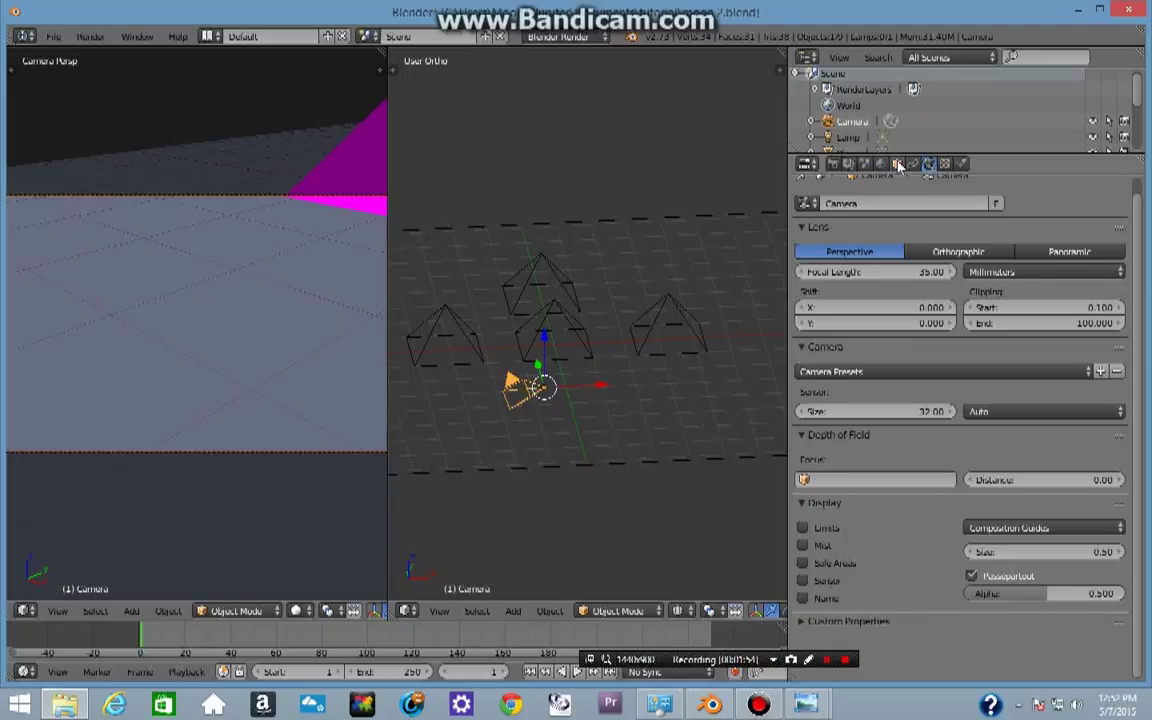
Step: Rotate the camera to face the blue pyramid, with X at 83.559°, Y at 0° and Z at -5.308°
click(904, 166)
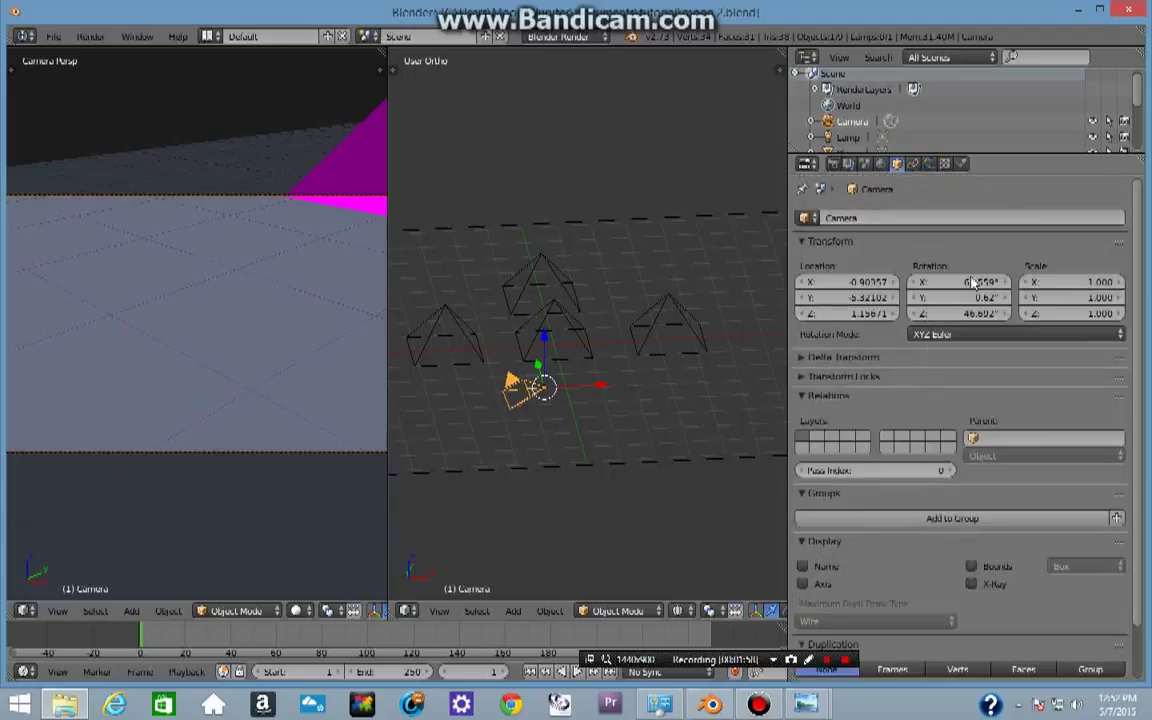
drag(958, 282, 972, 315)
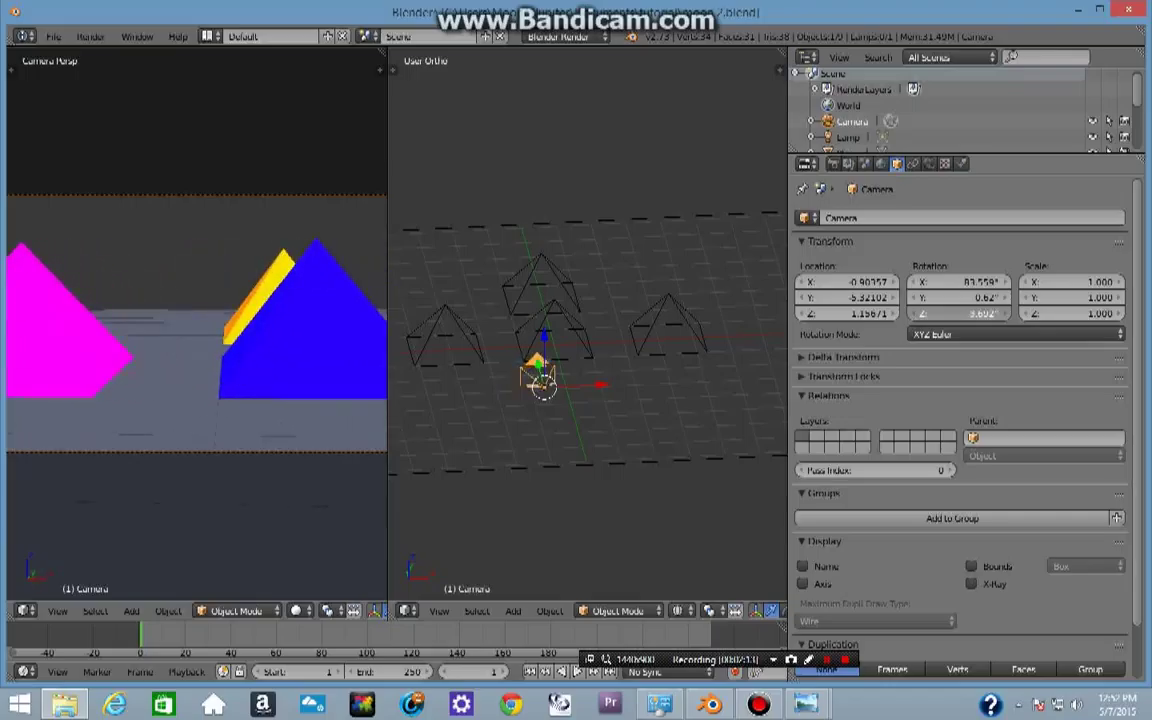
drag(388, 314, 625, 314)
click(974, 313)
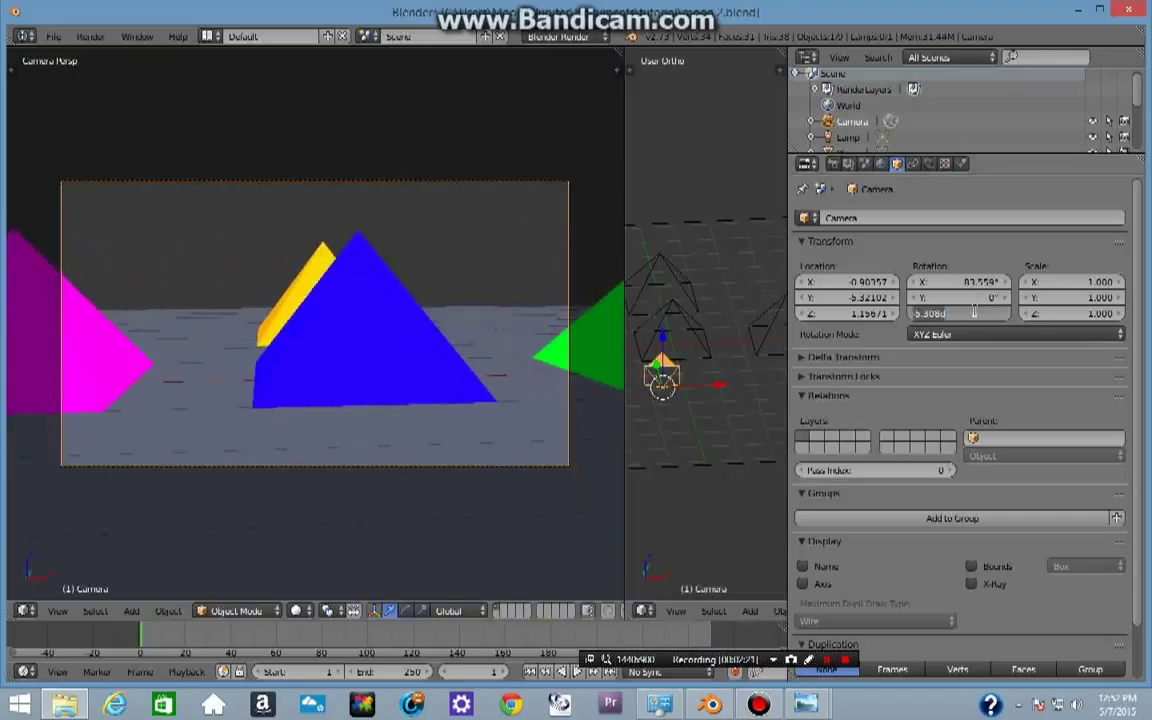
key(Return)
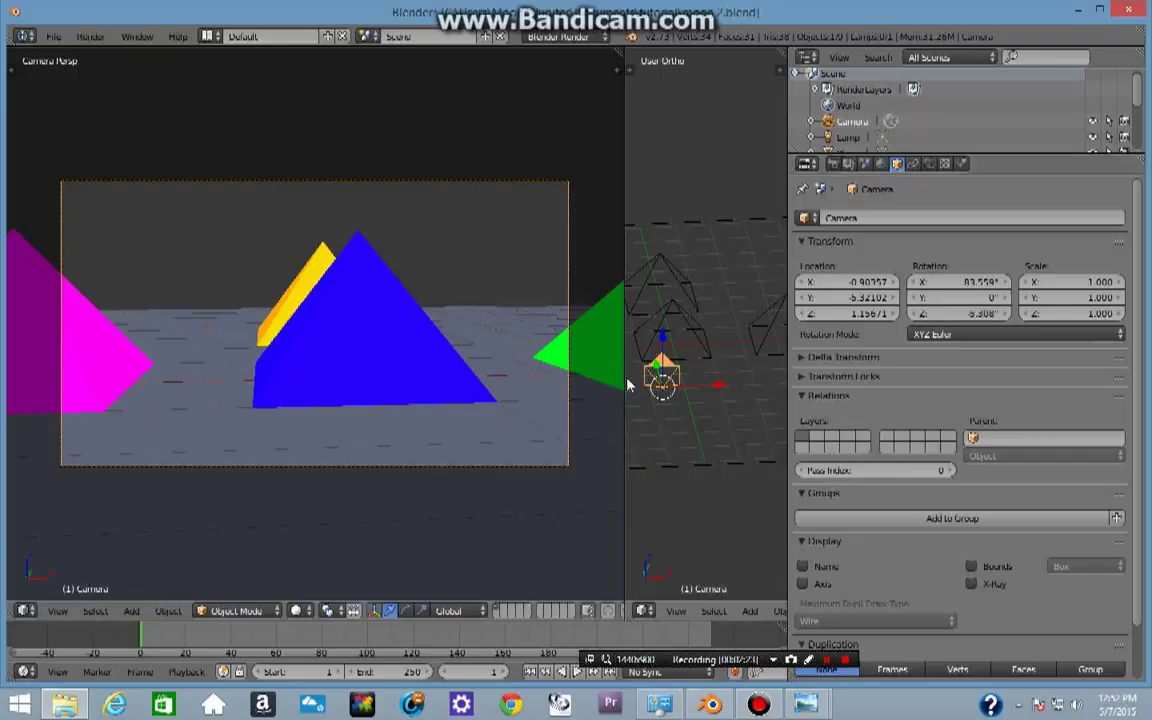
Step: Move the camera back along Y to about -9.505 and along X to about -1.435 to frame the row of pyramids
drag(524, 378, 522, 378)
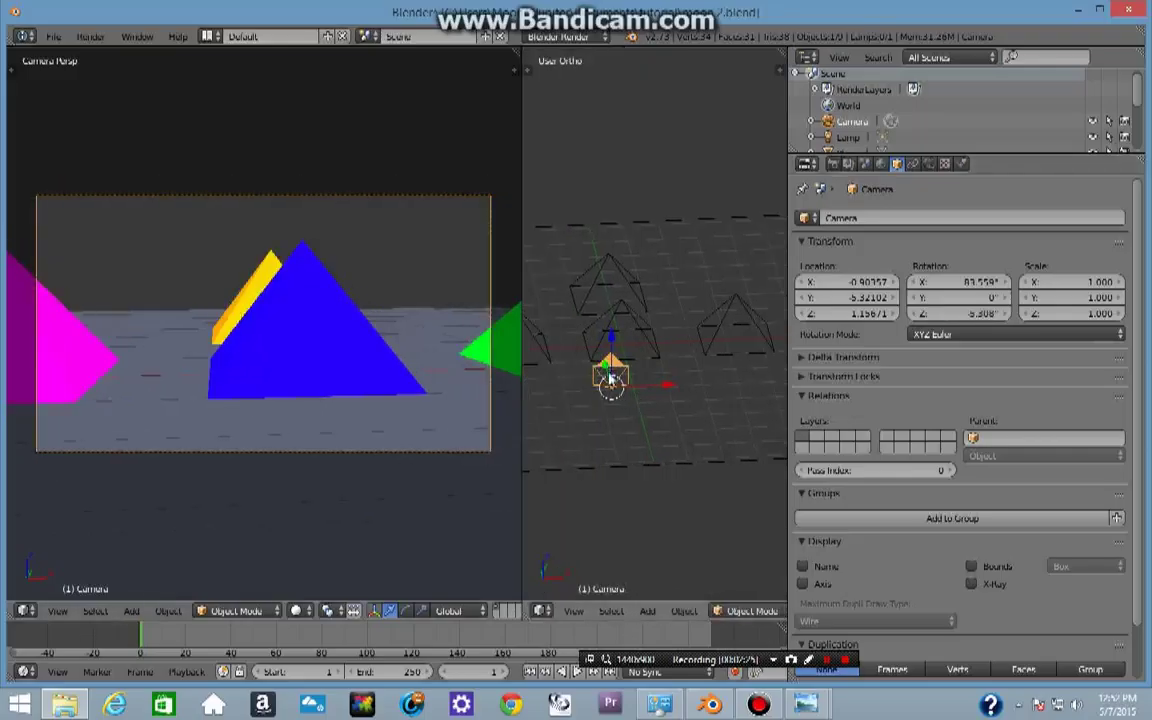
key(g)
key(y)
click(688, 453)
key(g)
key(x)
click(676, 456)
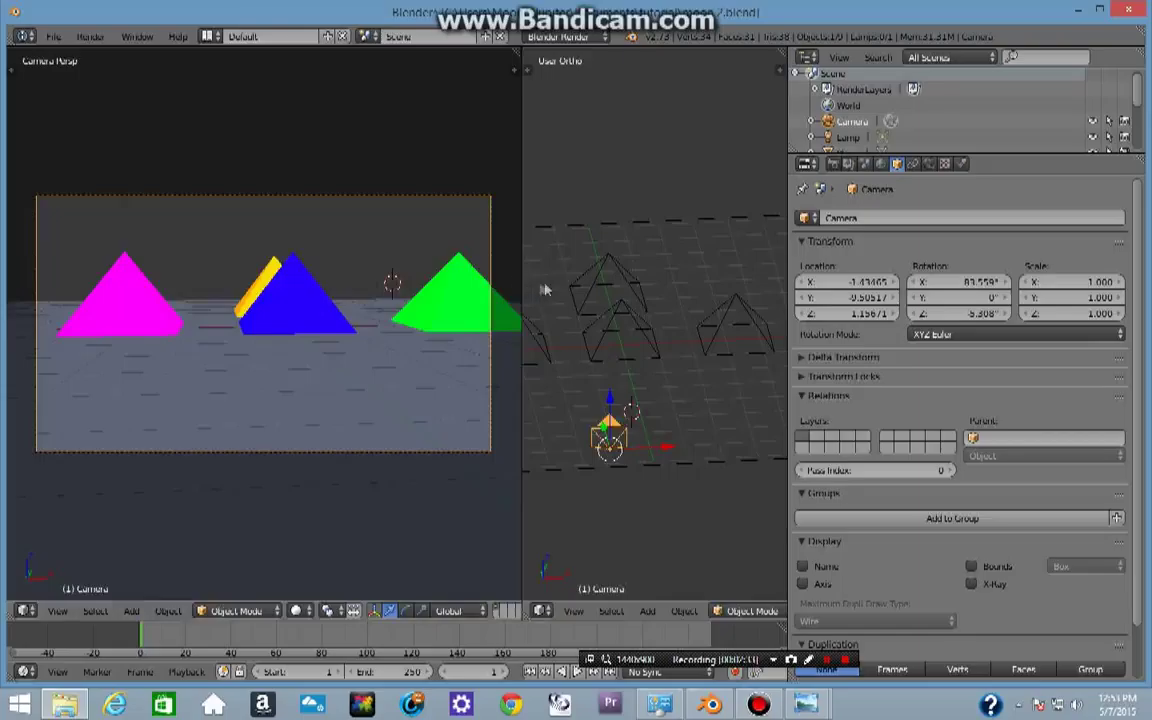
Step: Render the new camera view, save the image as an RGBA PNG in the tutorial folder, and return to the 3D view
key(F12)
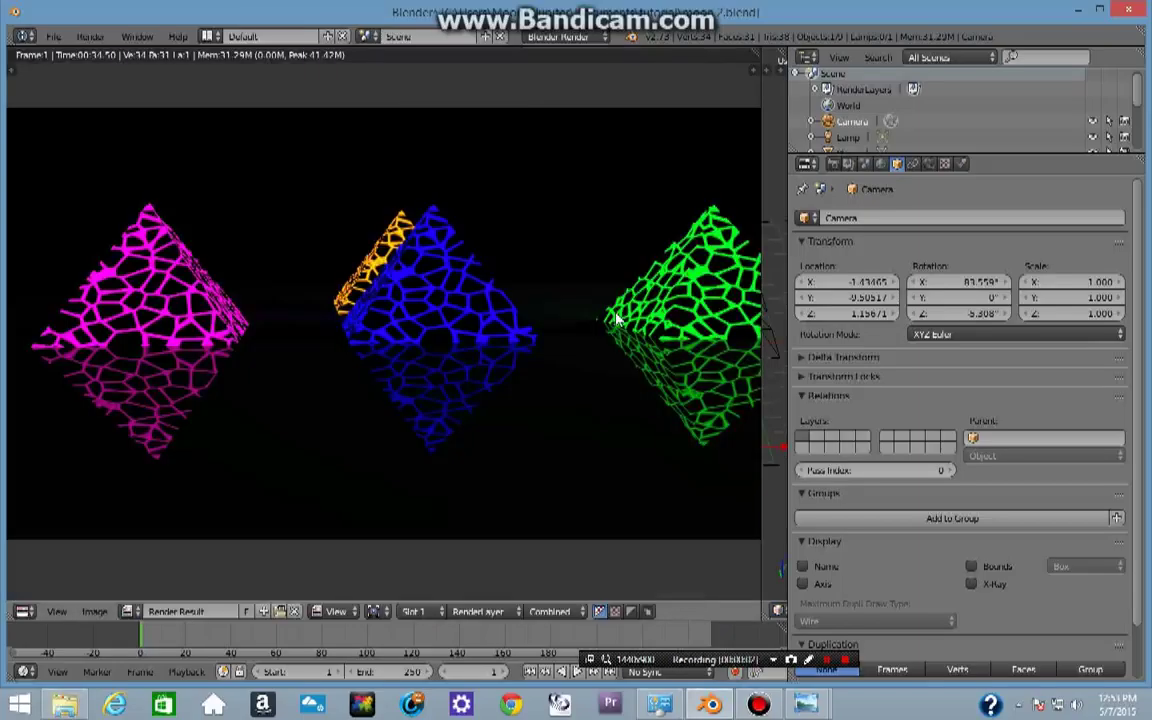
click(94, 611)
key(F3)
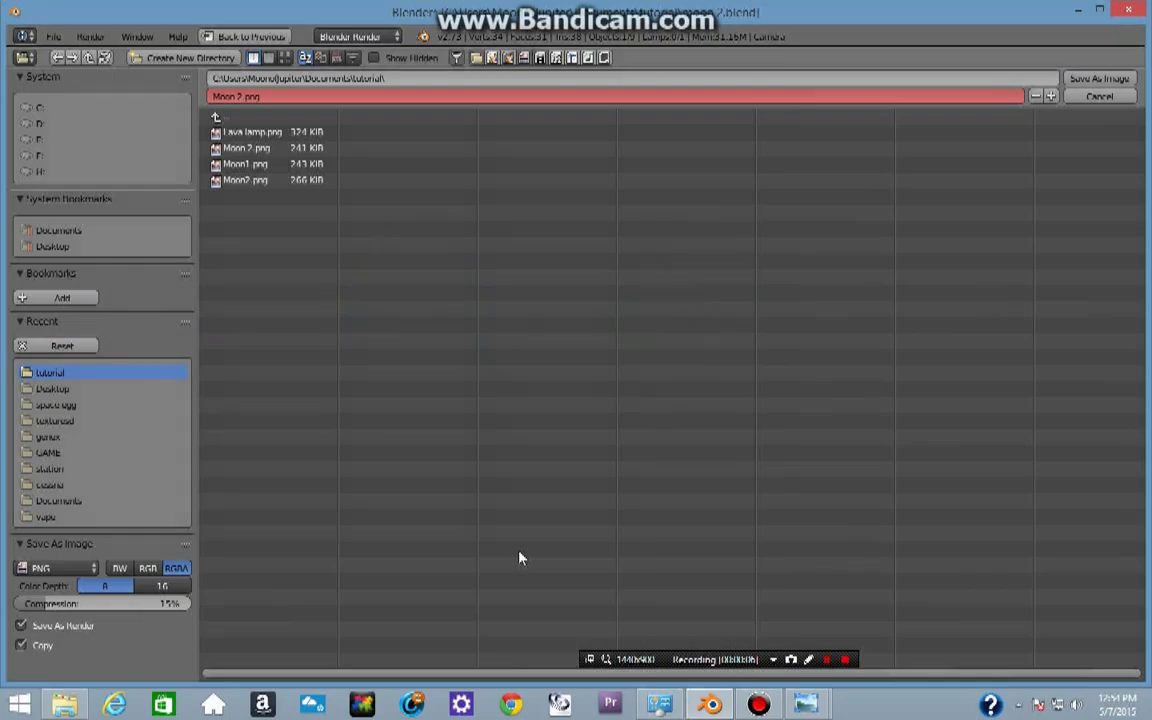
click(1118, 80)
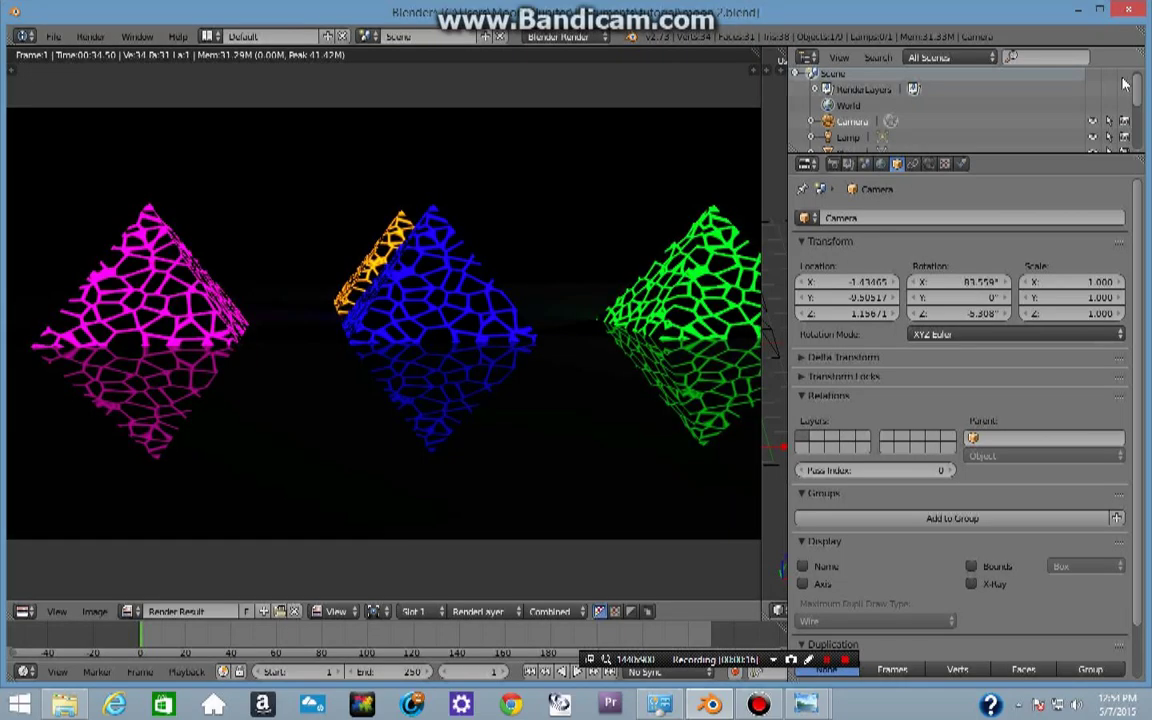
key(Escape)
Step: Leave the camera view and shift the camera along the X axis to about -1.528
key(KP_0)
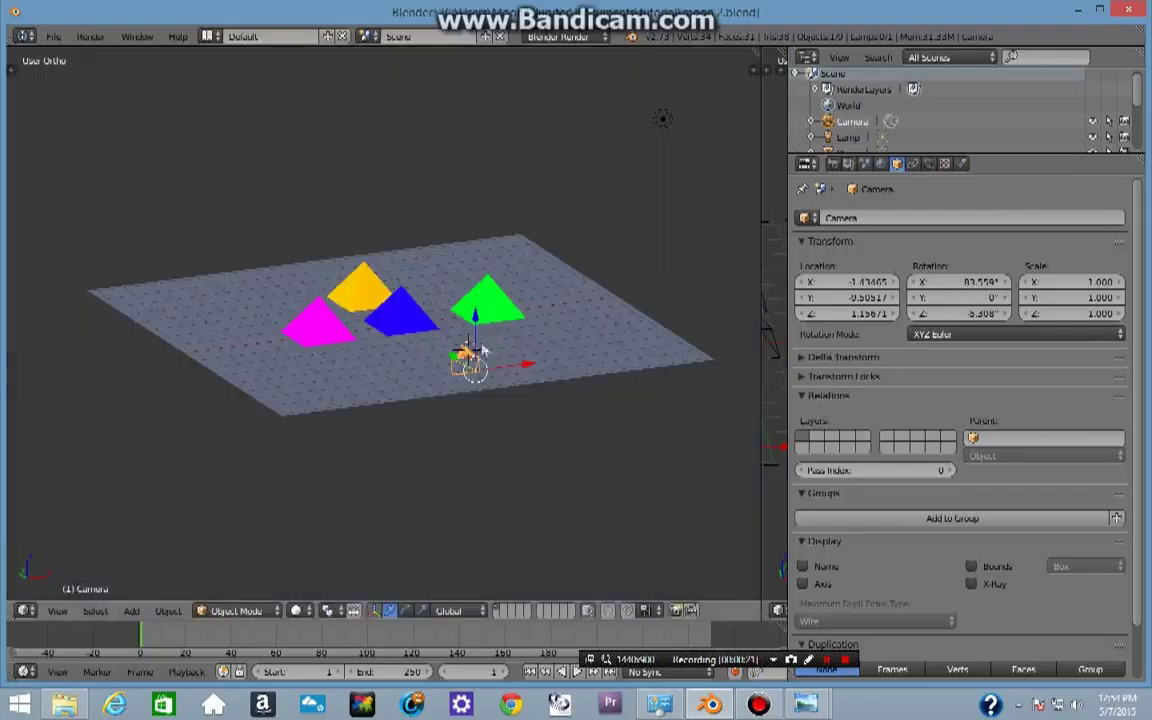
key(g)
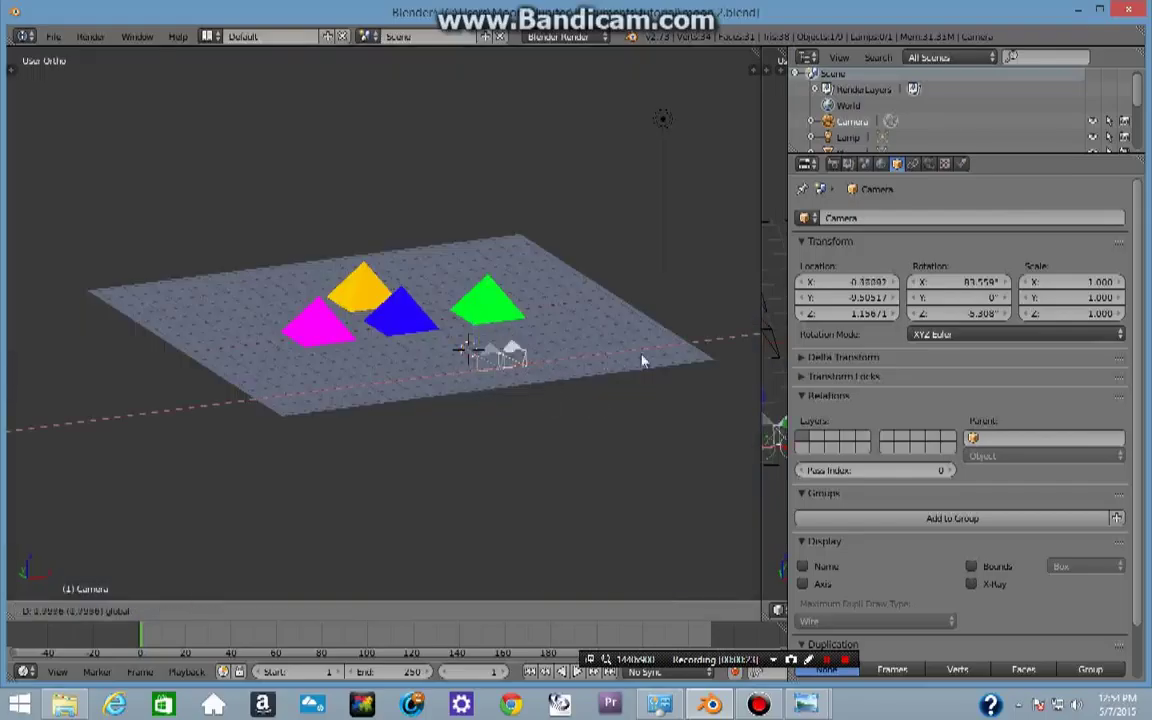
key(x)
click(472, 342)
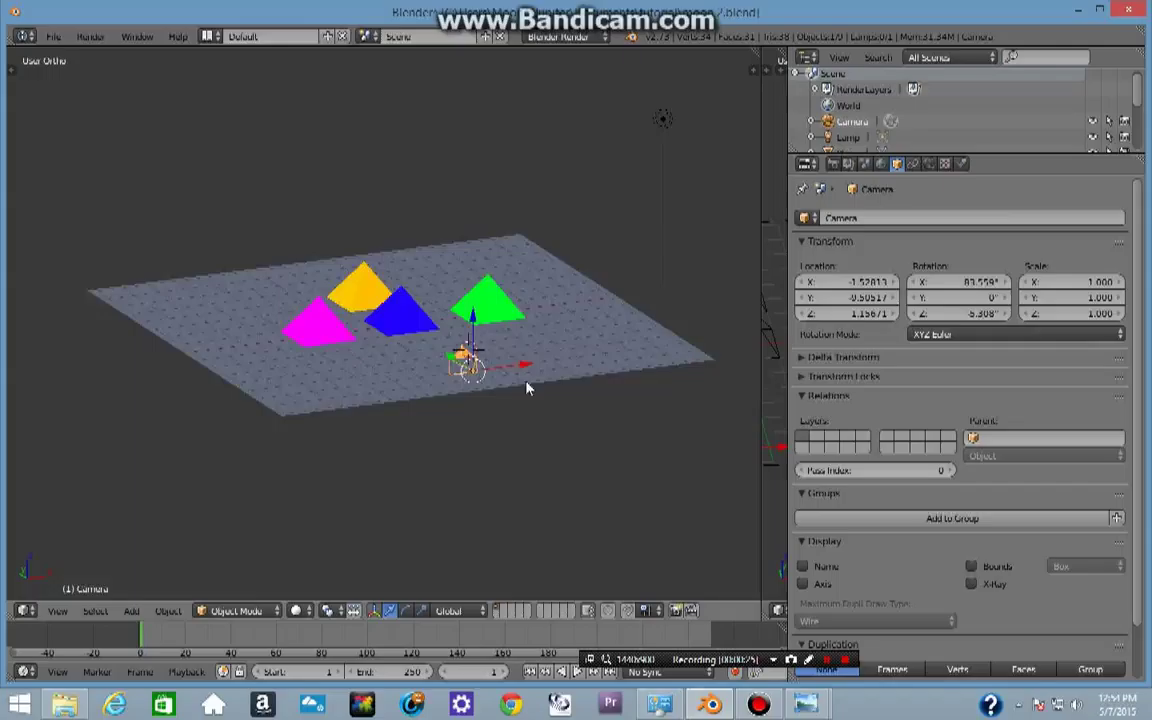
middle_drag(472, 342, 487, 518)
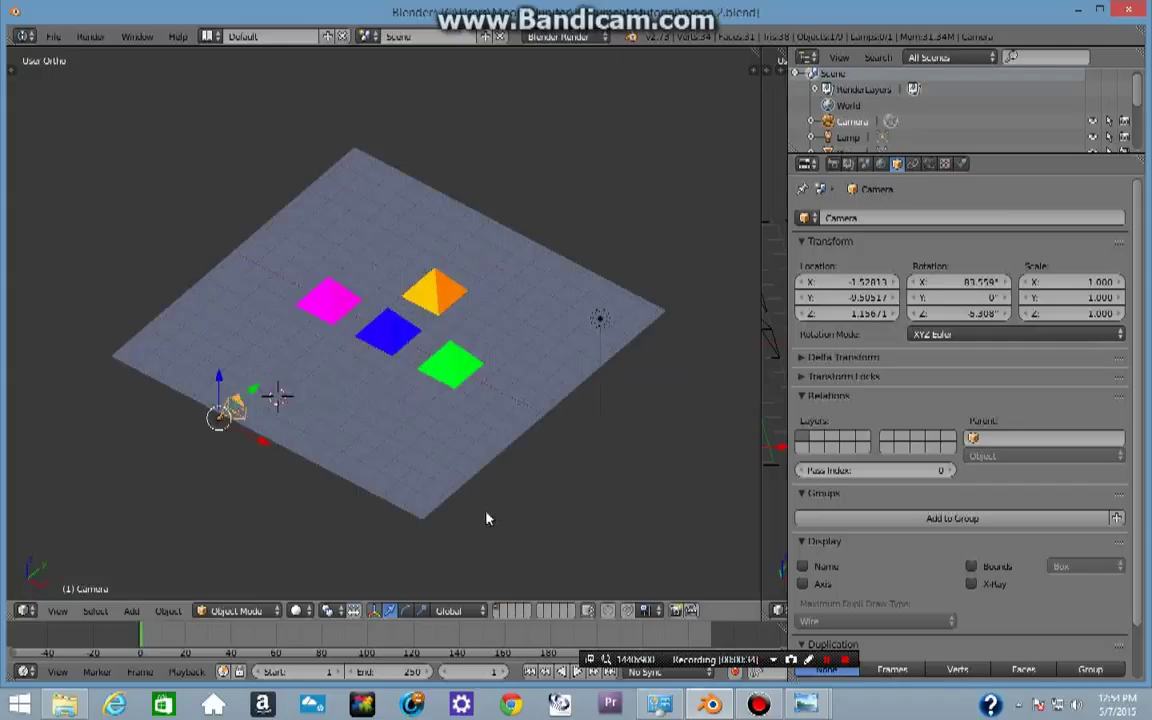
middle_drag(487, 518, 404, 437)
scroll(527, 389, up, 4)
scroll(506, 509, down, 4)
middle_drag(506, 509, 487, 518)
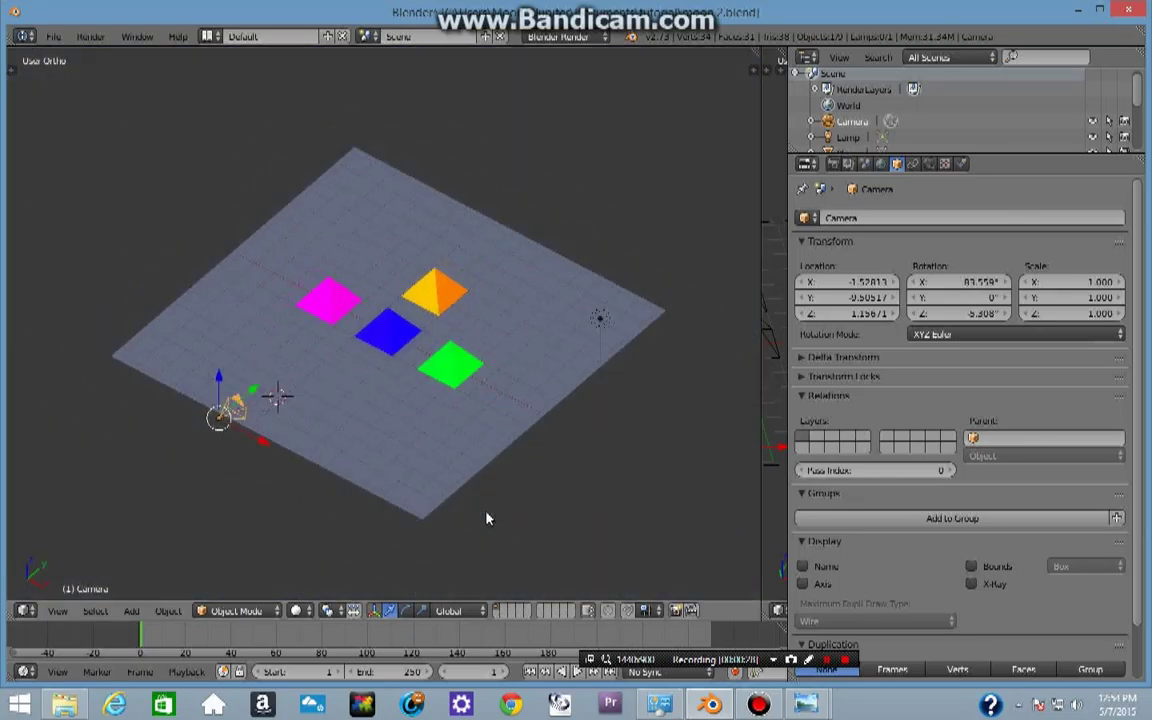